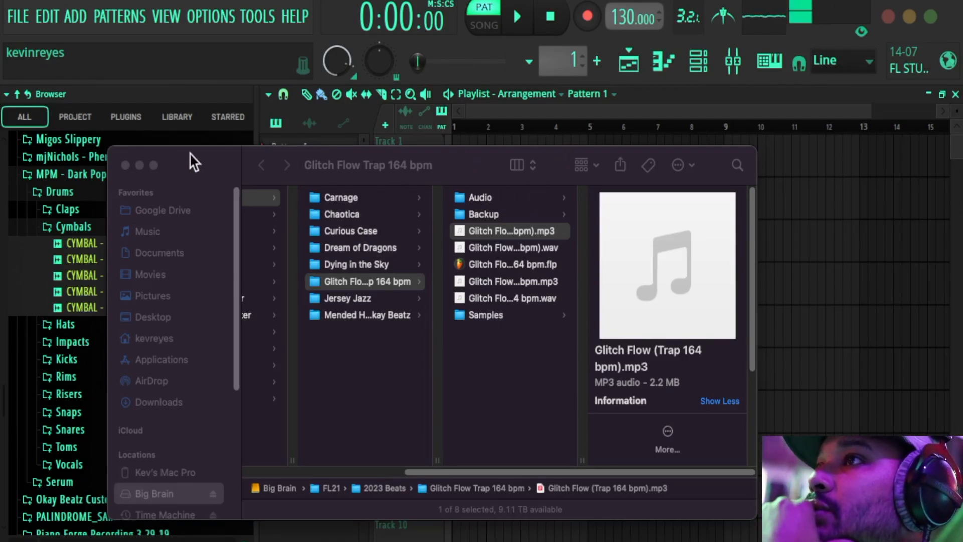
Step: Import the Glitch Flow (Trap 164 bpm).wav file from the Finder folder onto Track 1 at the start of the playlist
left_click_drag(190, 155, 118, 220)
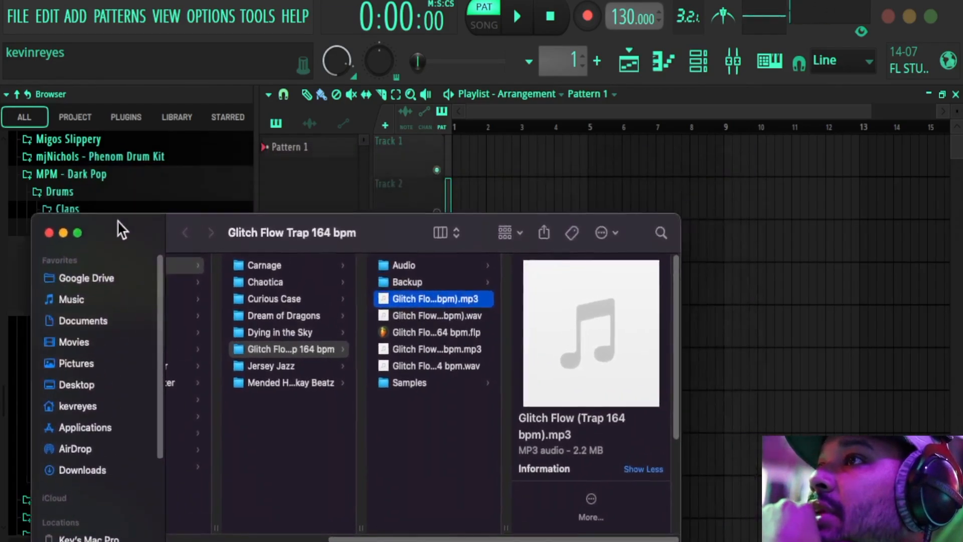
left_click(439, 316)
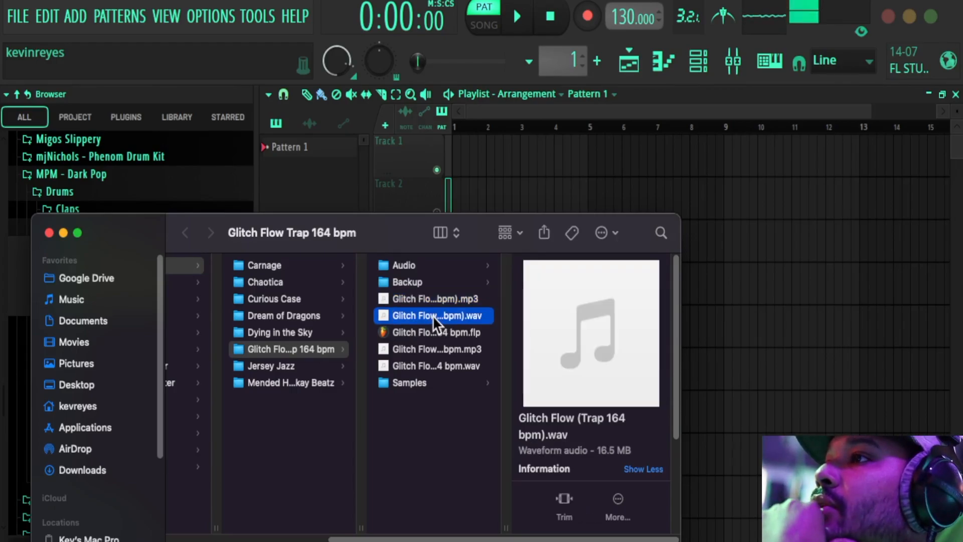
left_click_drag(439, 314, 513, 162)
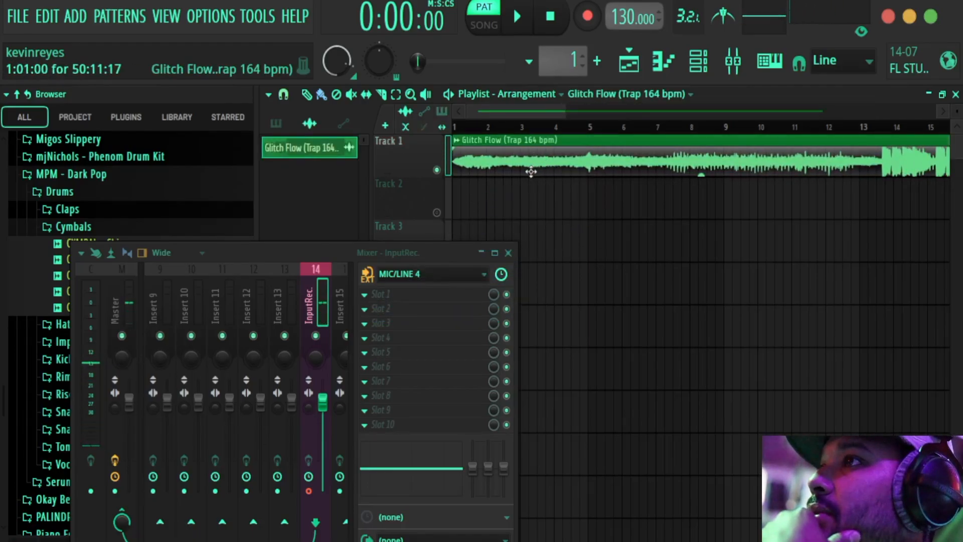
Step: Set the project tempo to 164 BPM to match the imported beat
left_click_drag(565, 111, 851, 94)
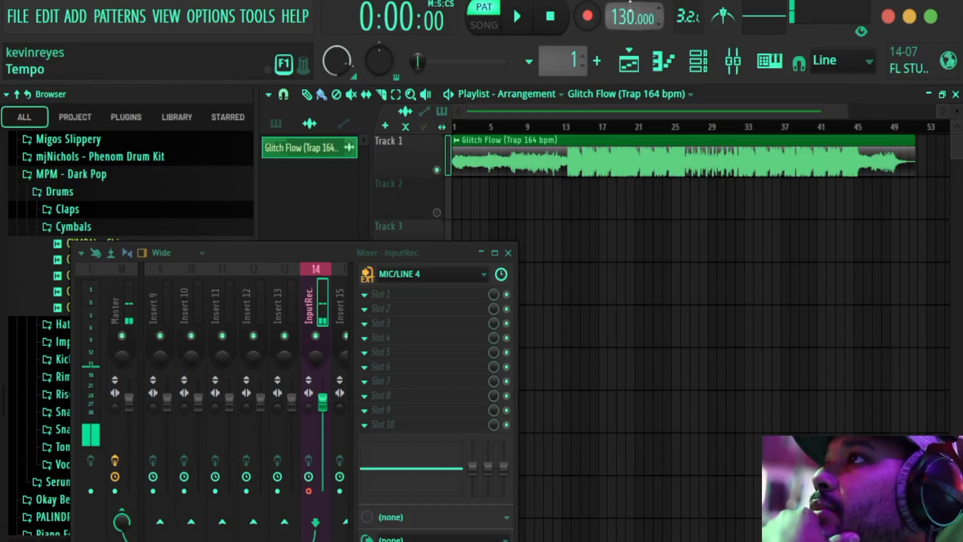
left_click_drag(614, 15, 614, 2)
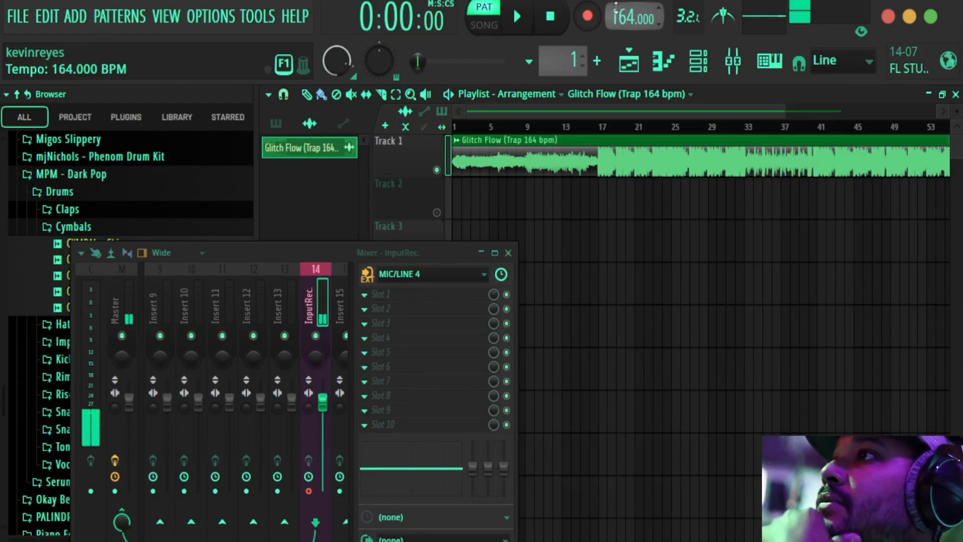
left_click_drag(781, 104, 877, 101)
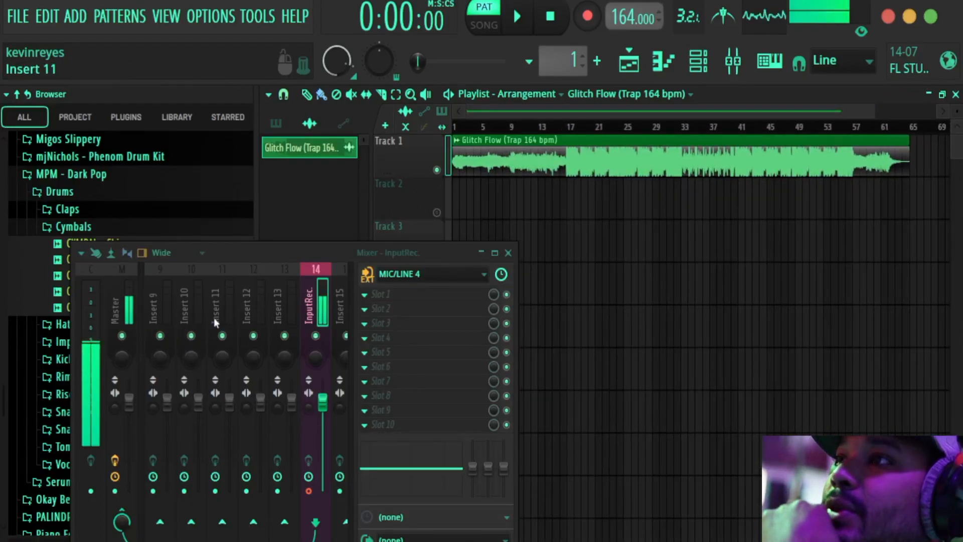
Step: Switch playback from pattern mode to song mode
left_click(155, 306)
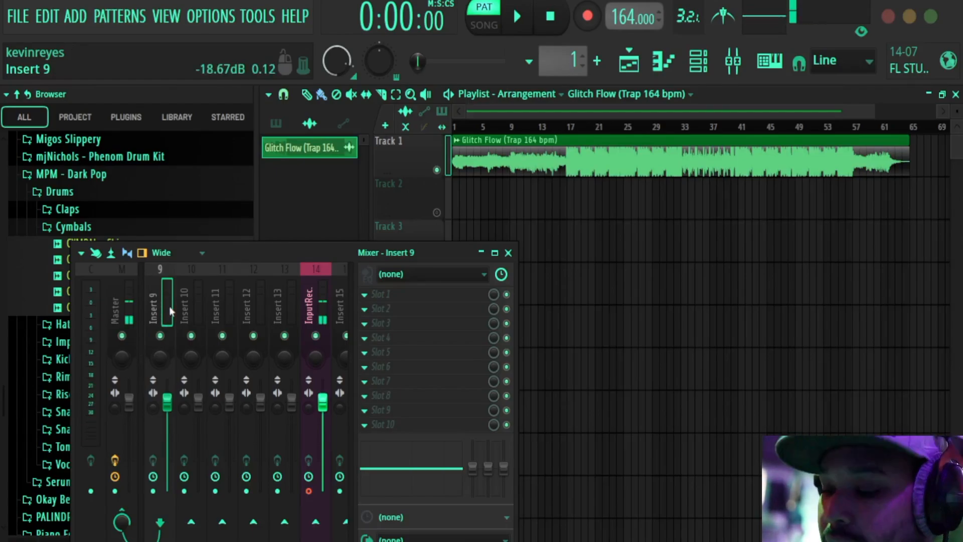
key("l")
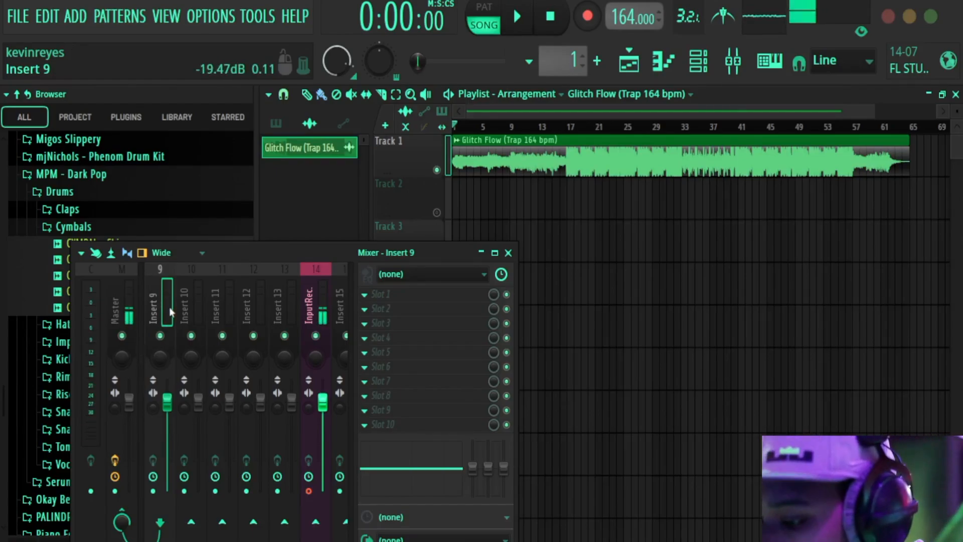
left_click(136, 302)
left_click(72, 303)
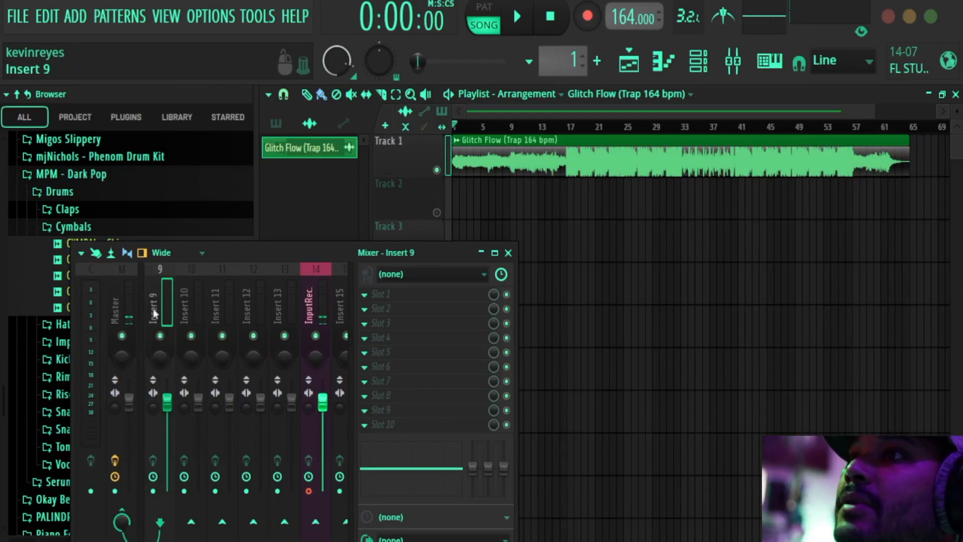
right_click(156, 319)
left_click(156, 314)
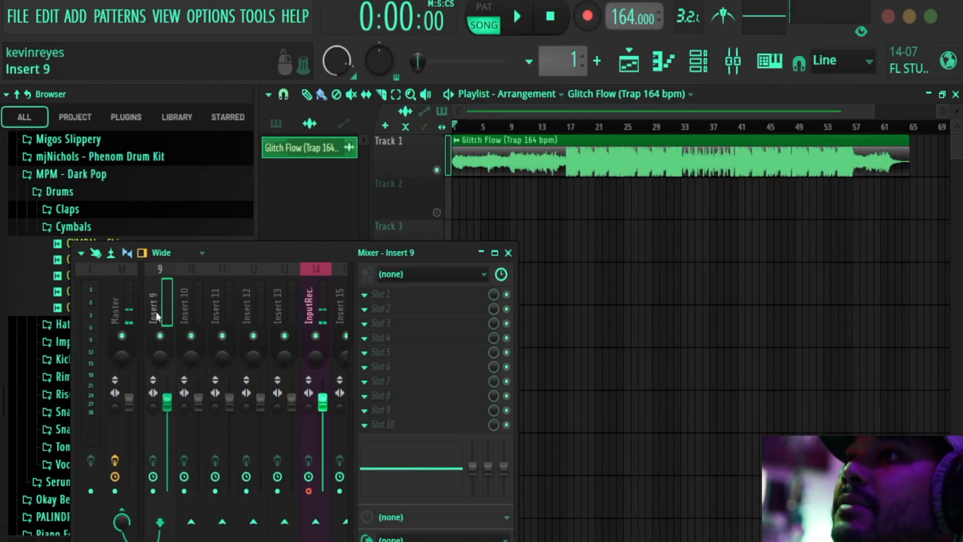
Step: Rename the mixer track Insert 1 as LV
scroll(170, 305, "up", 6)
left_click(161, 306)
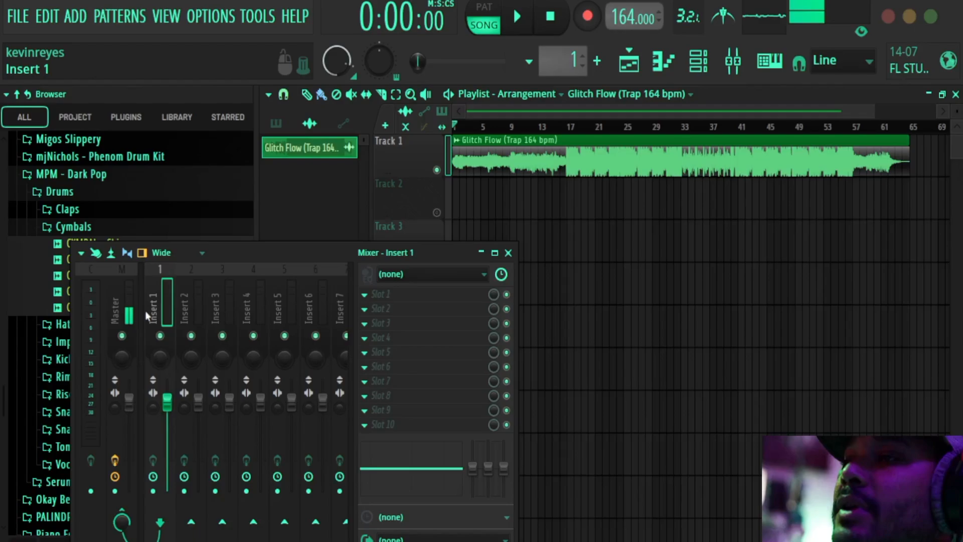
right_click(149, 308)
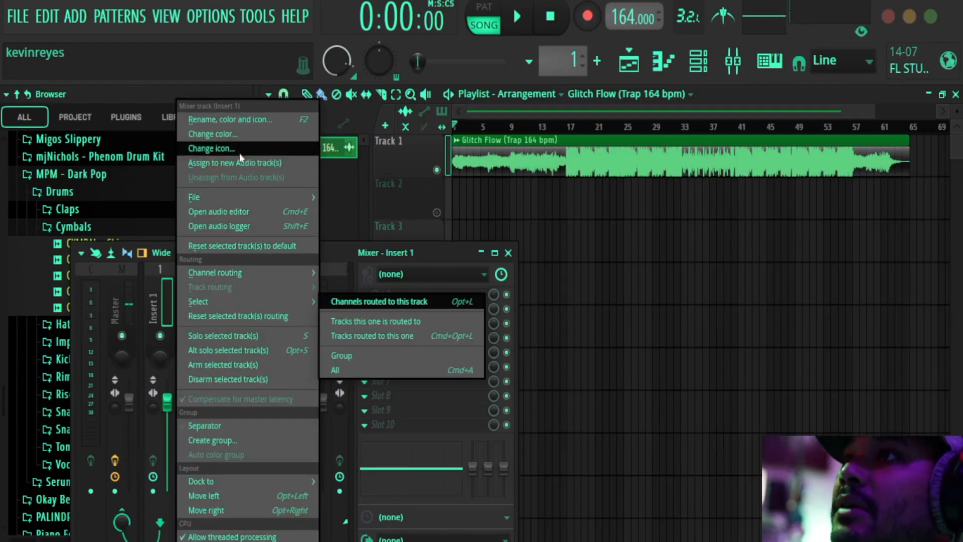
left_click(231, 119)
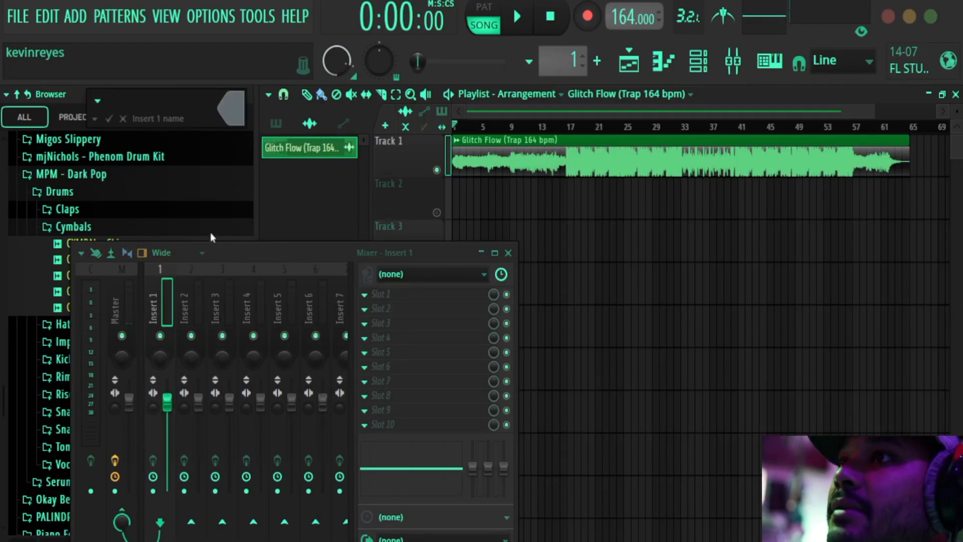
type("LV")
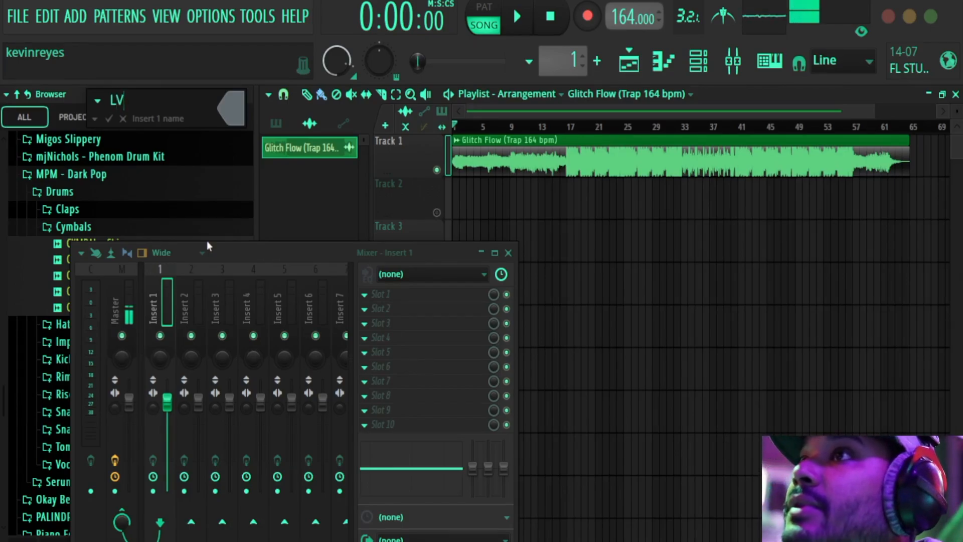
key("Return")
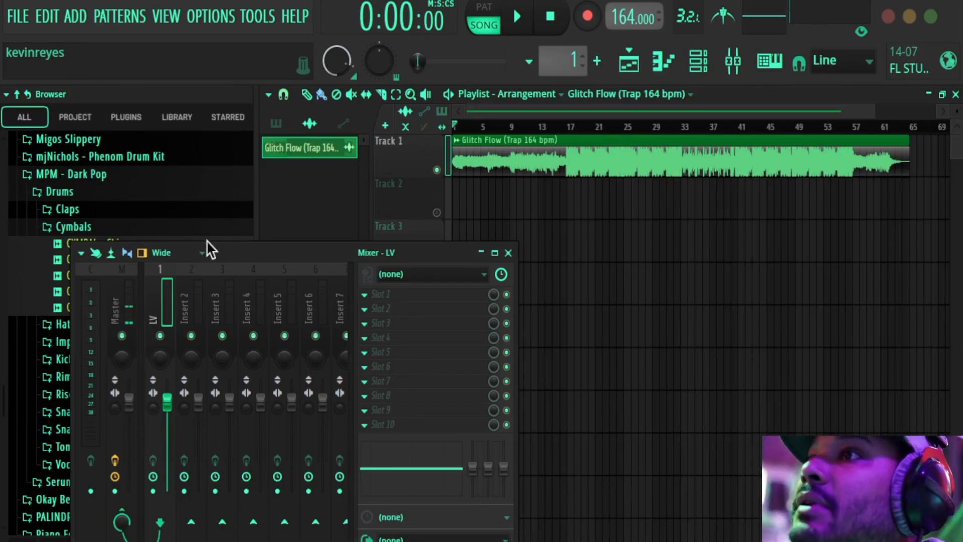
Step: Rename the mixer tracks Insert 2 as BGV and Insert 3 as HOOK
double_click(185, 314)
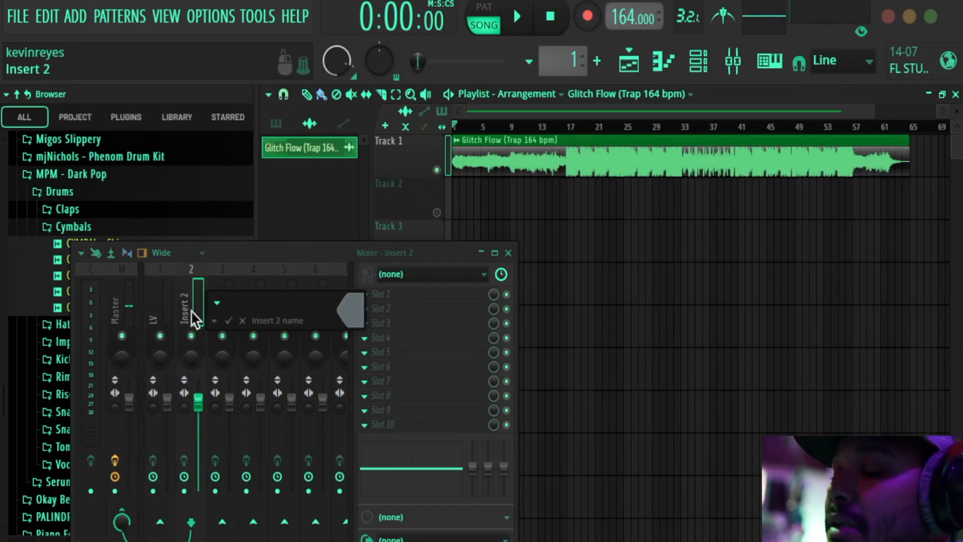
type("BGV")
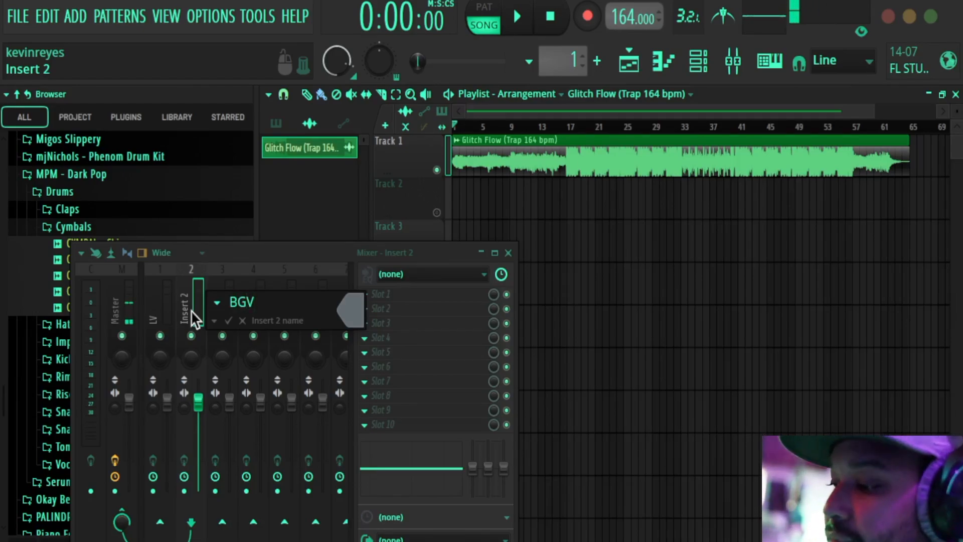
key("Return")
double_click(215, 307)
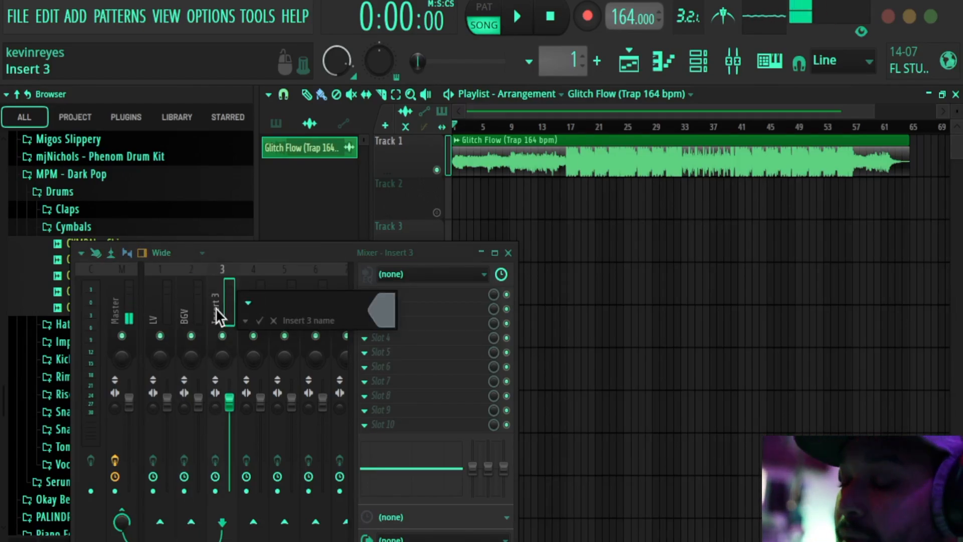
type("HOOK")
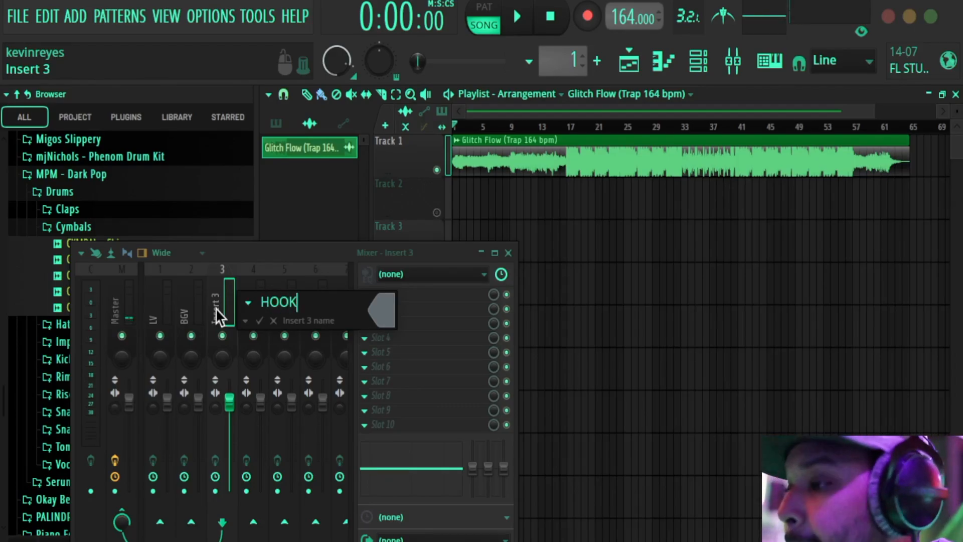
key("Return")
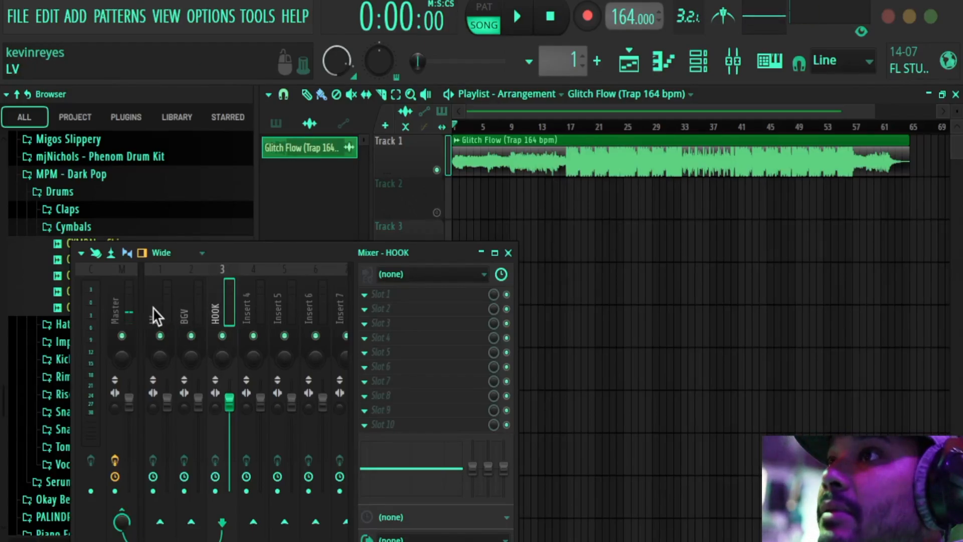
Step: Rename the mixer track Insert 4 as AllVox
left_click(242, 306)
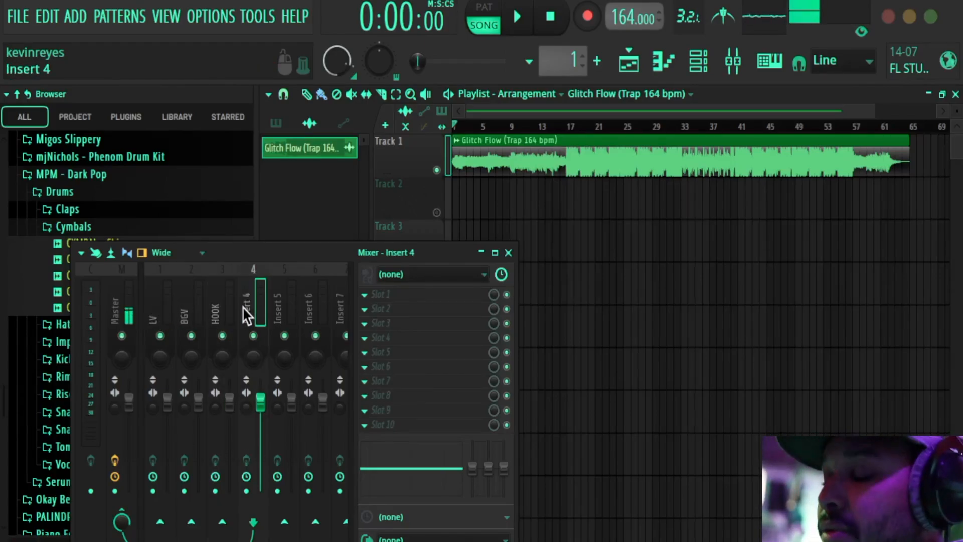
key("F2")
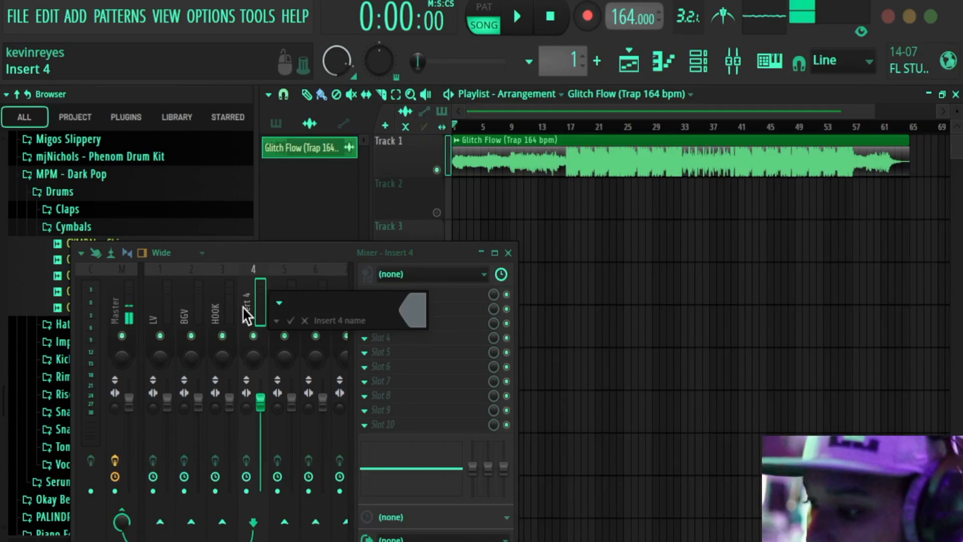
type("A")
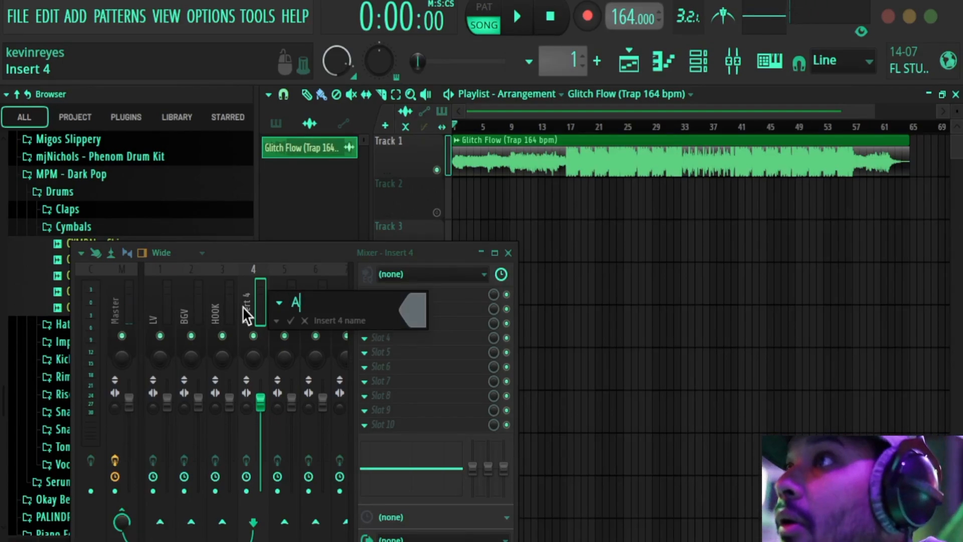
type("llV")
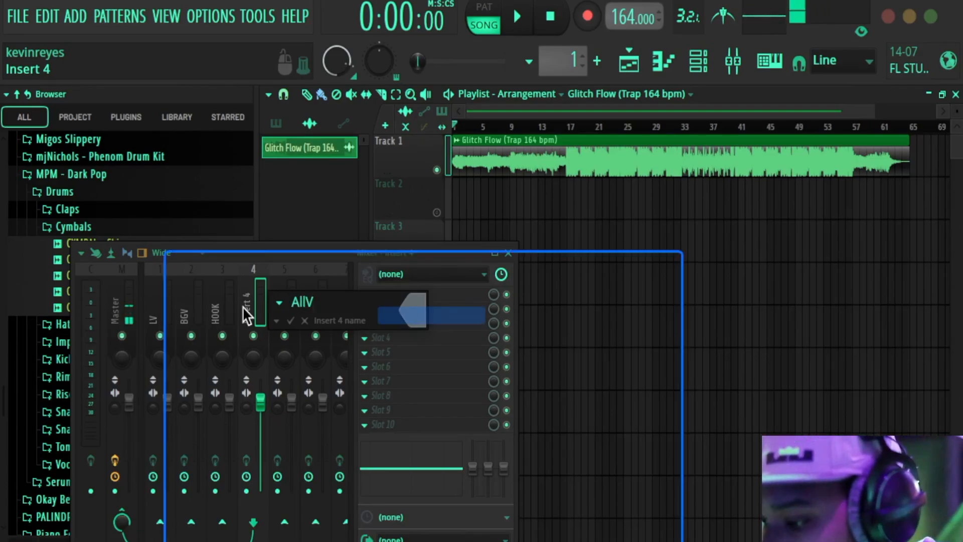
type("ox")
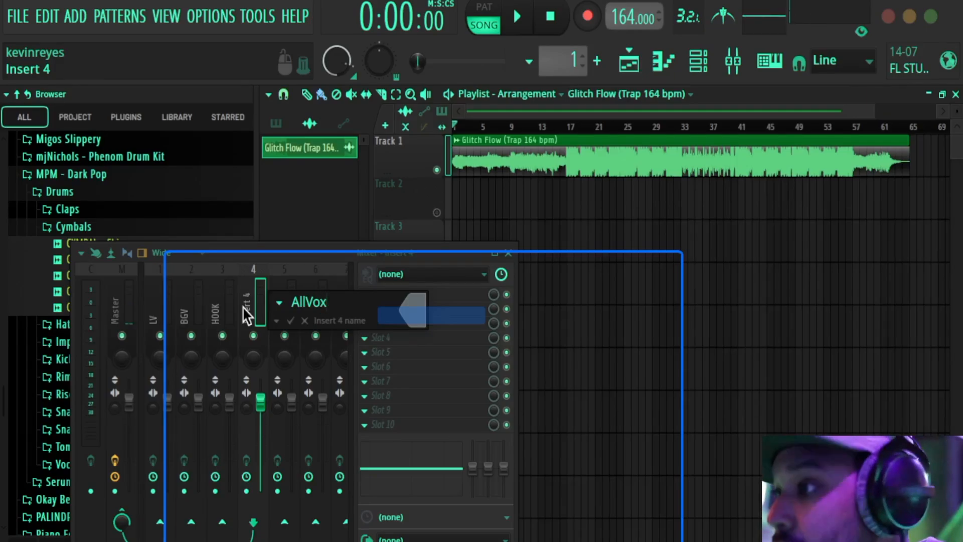
key("Return")
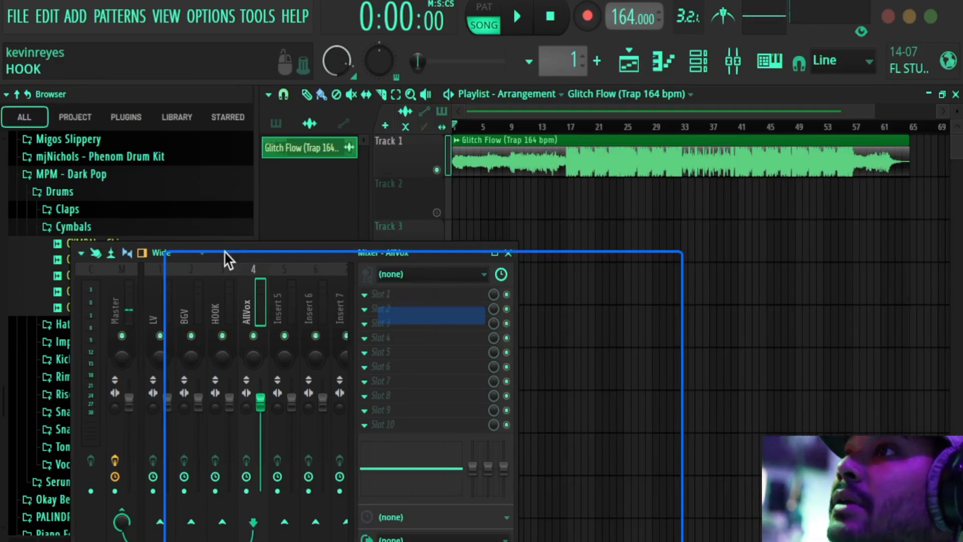
Step: Rename the mixer tracks Insert 5 as Verb and Insert 6 as Delay
left_click(288, 303)
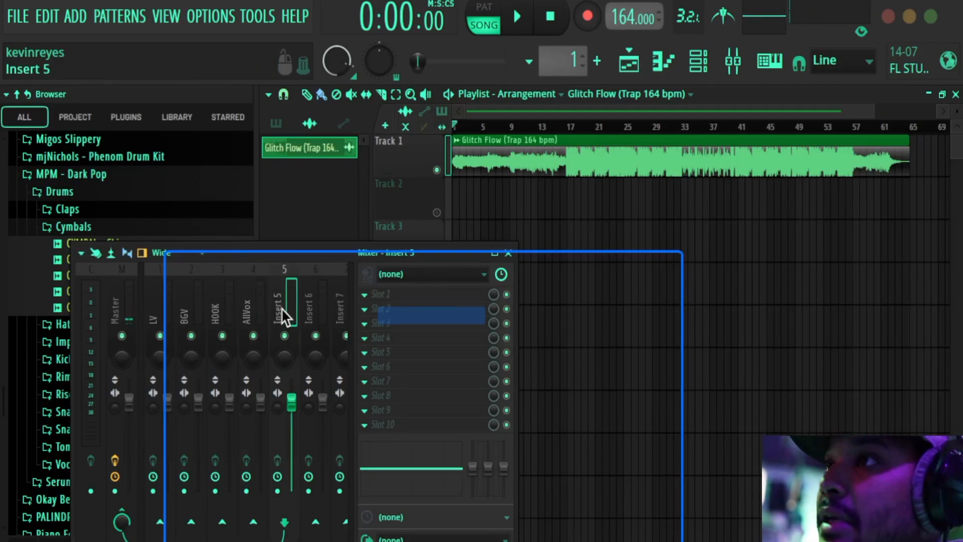
double_click(283, 311)
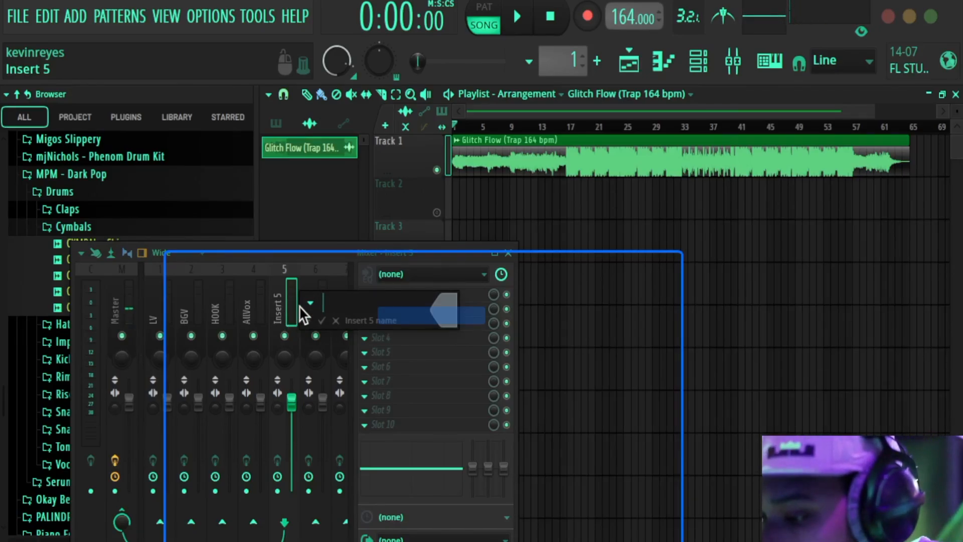
type("Verb")
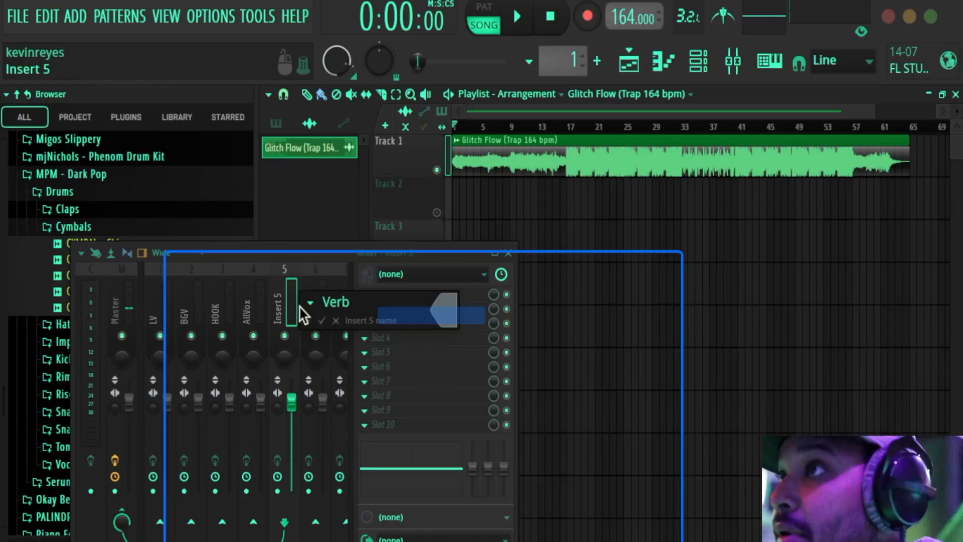
key("Return")
double_click(306, 300)
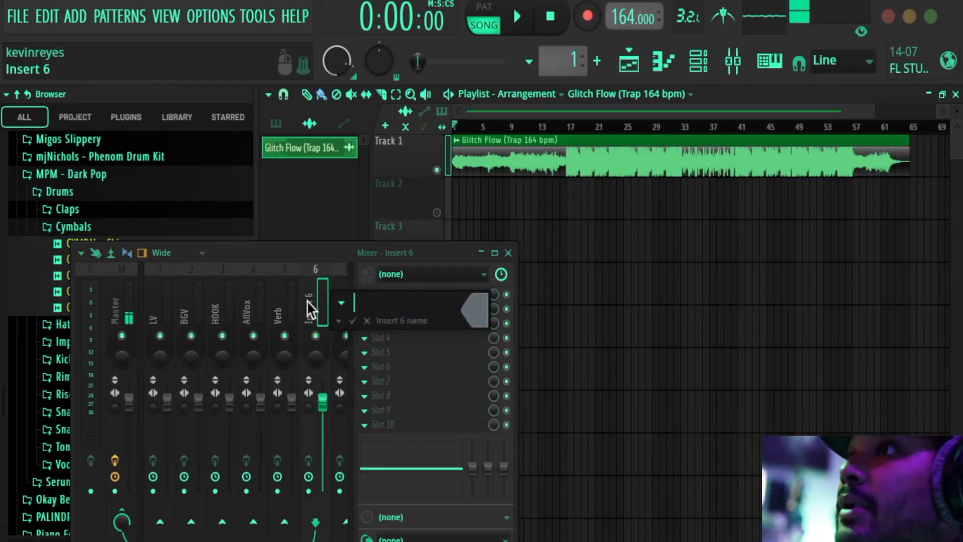
type("D")
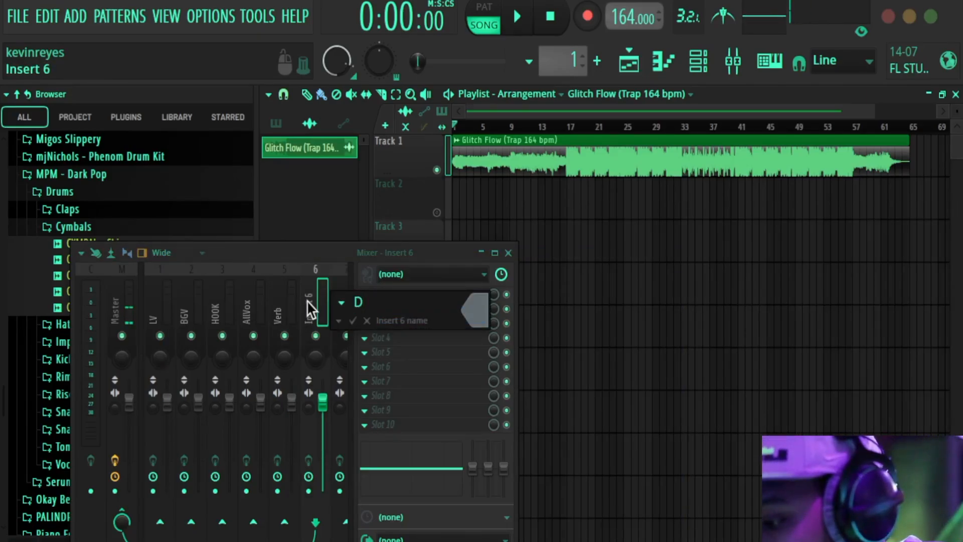
type("elay")
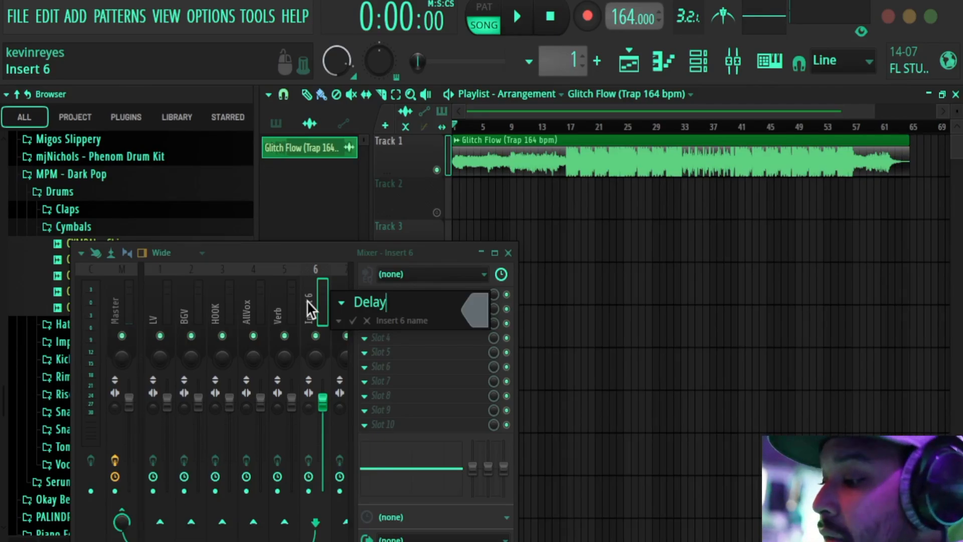
key("Return")
Step: Rename the mixer track Insert 7 as FX
double_click(341, 309)
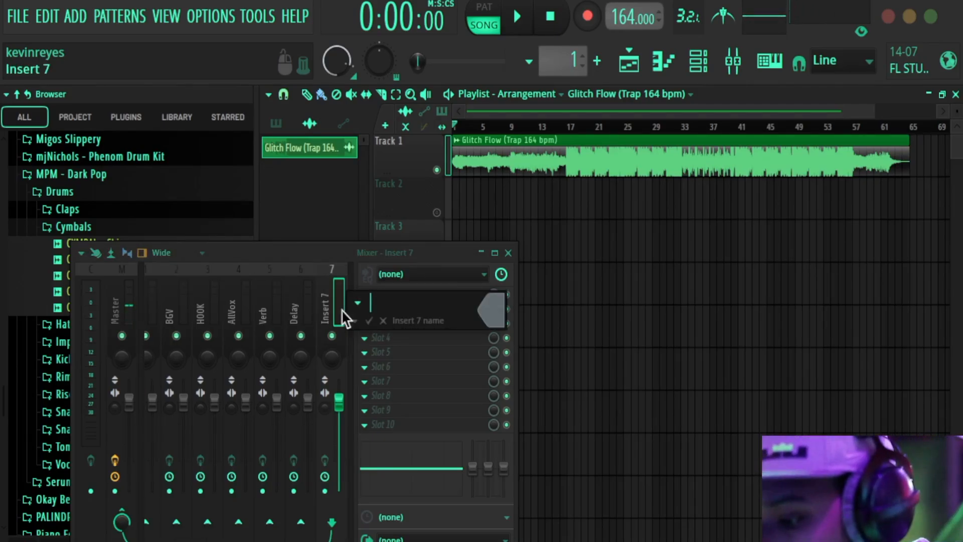
type("FX")
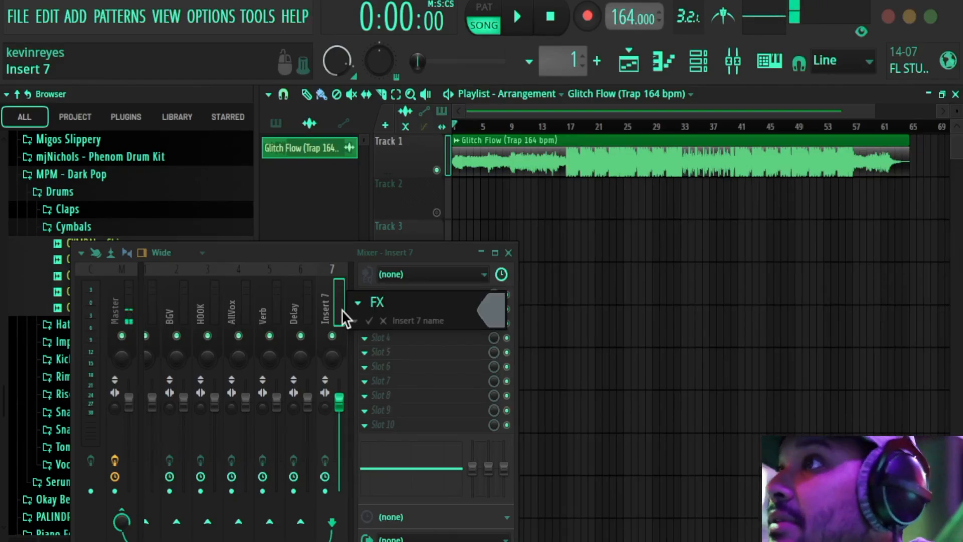
key("Return")
scroll(333, 306, "left", 1)
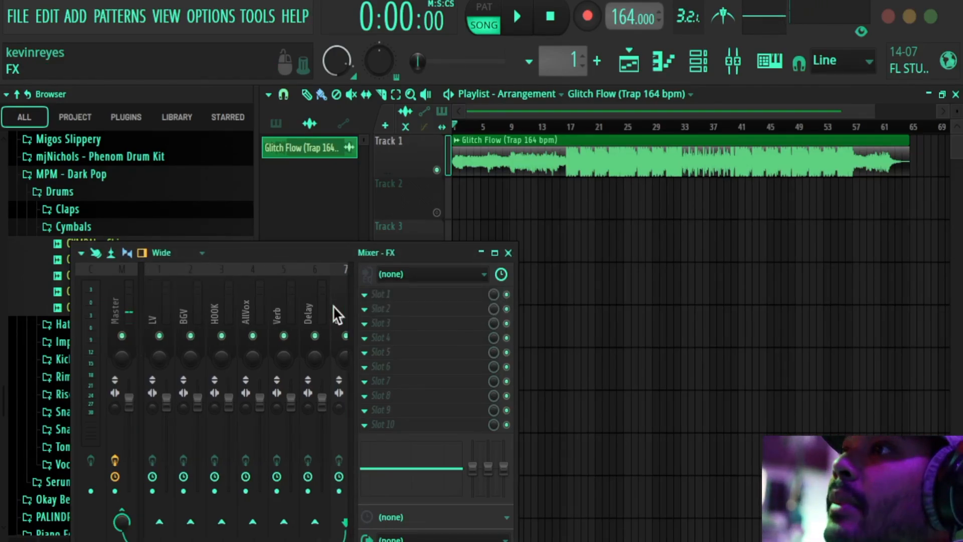
scroll(333, 305, "right", 1)
scroll(333, 305, "left", 1)
scroll(333, 306, "right", 1)
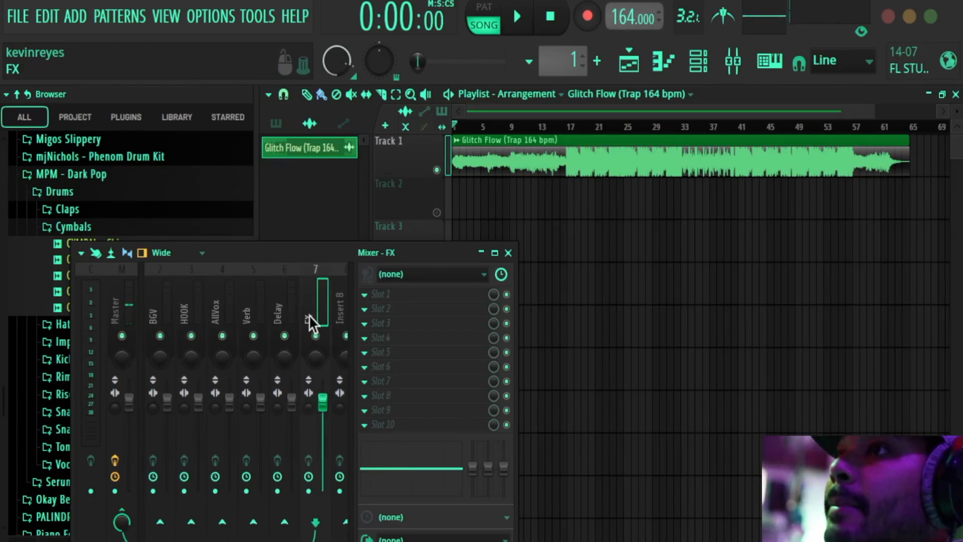
scroll(287, 319, "left", 1)
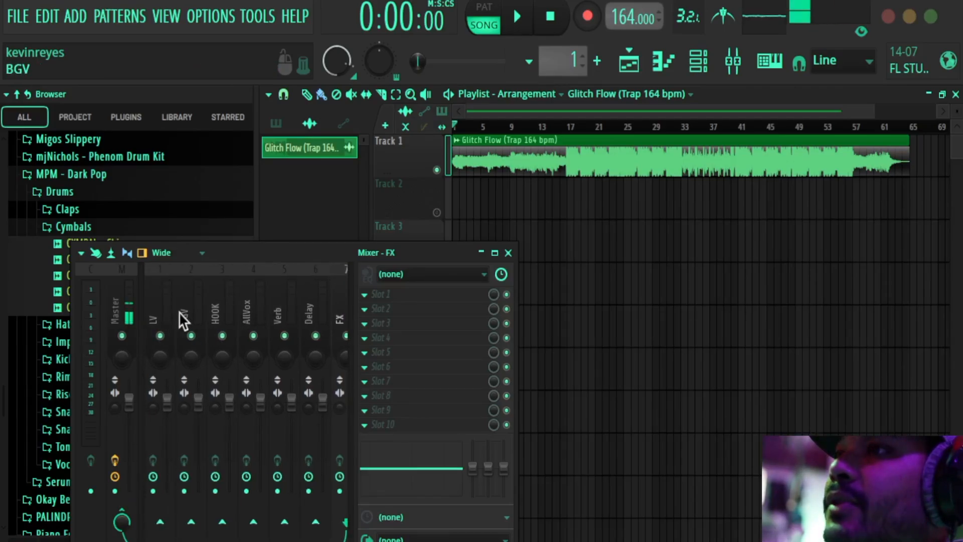
Step: Rename the mixer track Insert 8 as P.Comp and move it one place ahead of the FX track
scroll(271, 313, "right", 1)
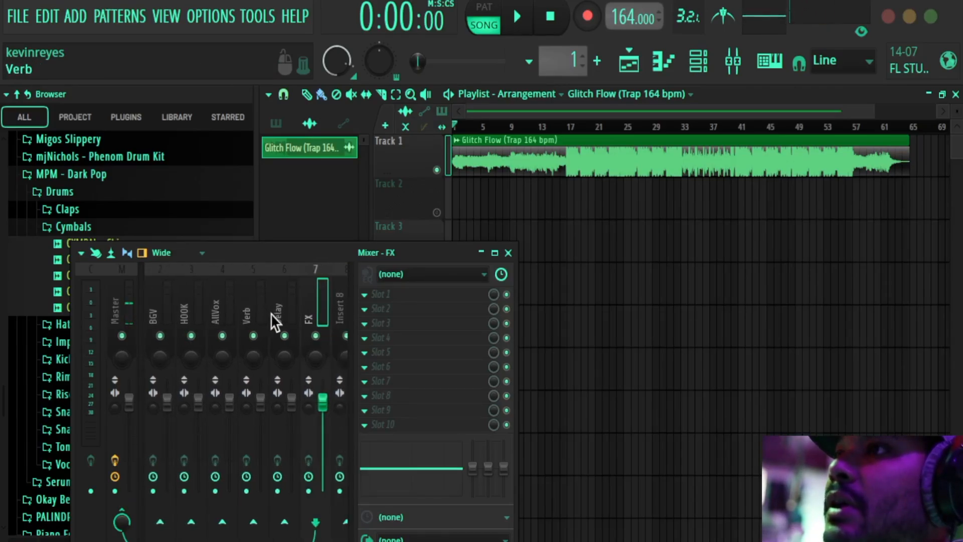
scroll(316, 310, "right", 1)
left_click(304, 307)
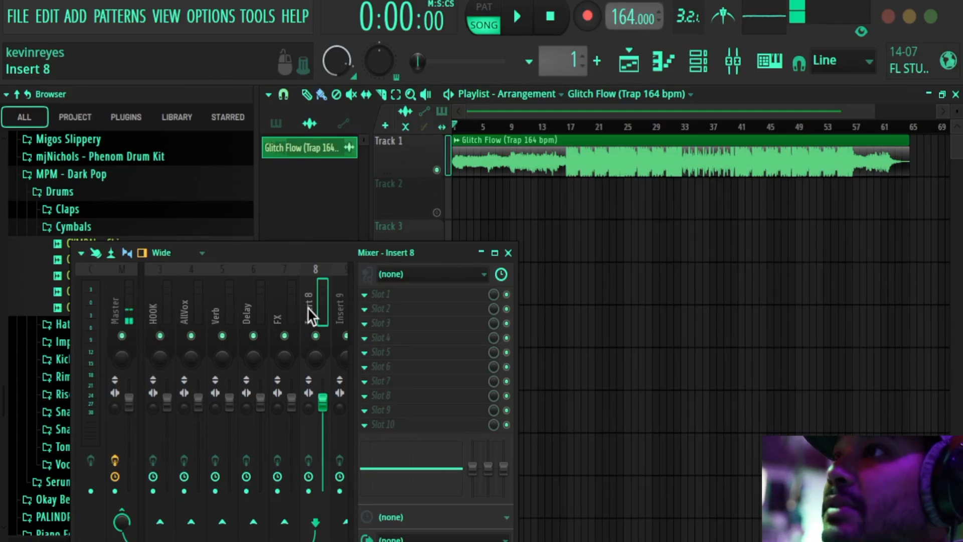
double_click(308, 307)
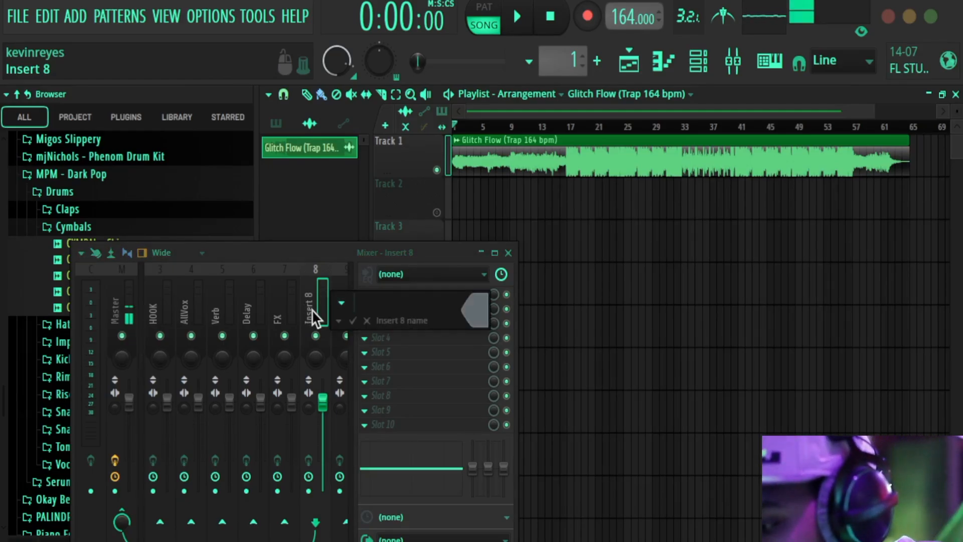
type("P")
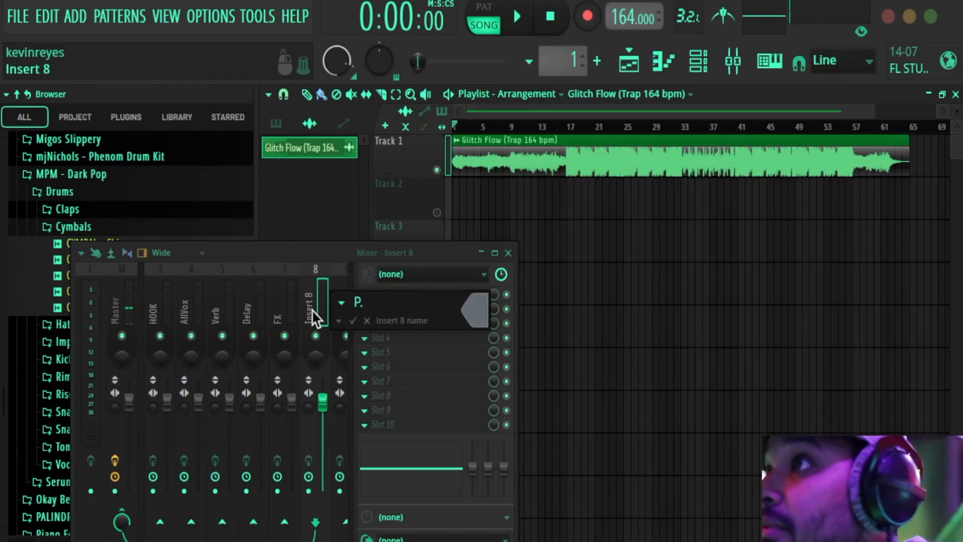
type(".Comp")
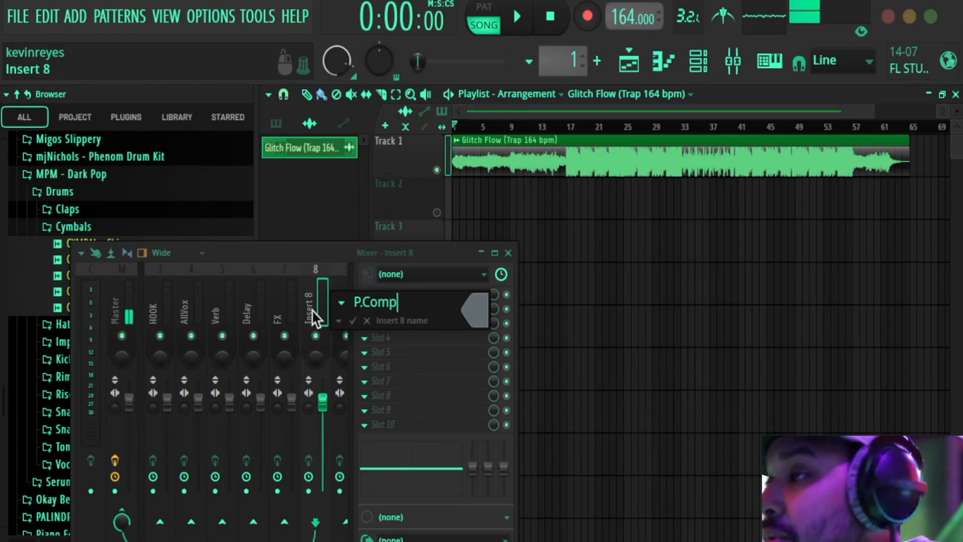
key("Return")
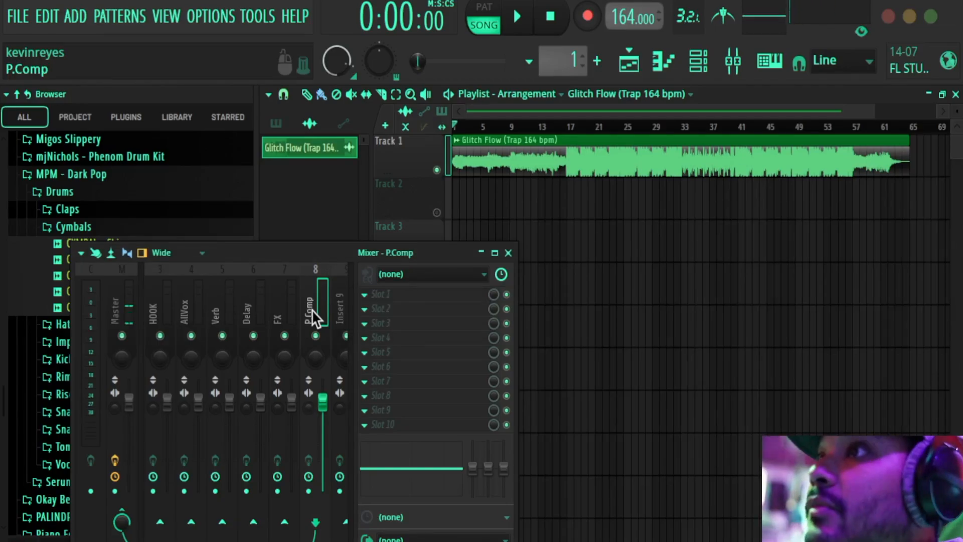
key("alt+Left")
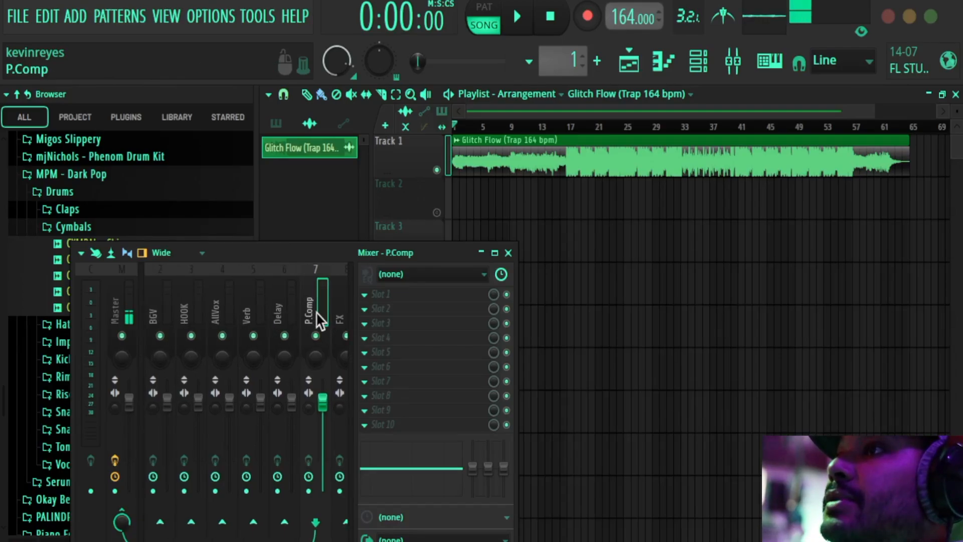
Step: Color the four mixer tracks LV, BGV, HOOK and AllVox blue
scroll(251, 308, "up", 2)
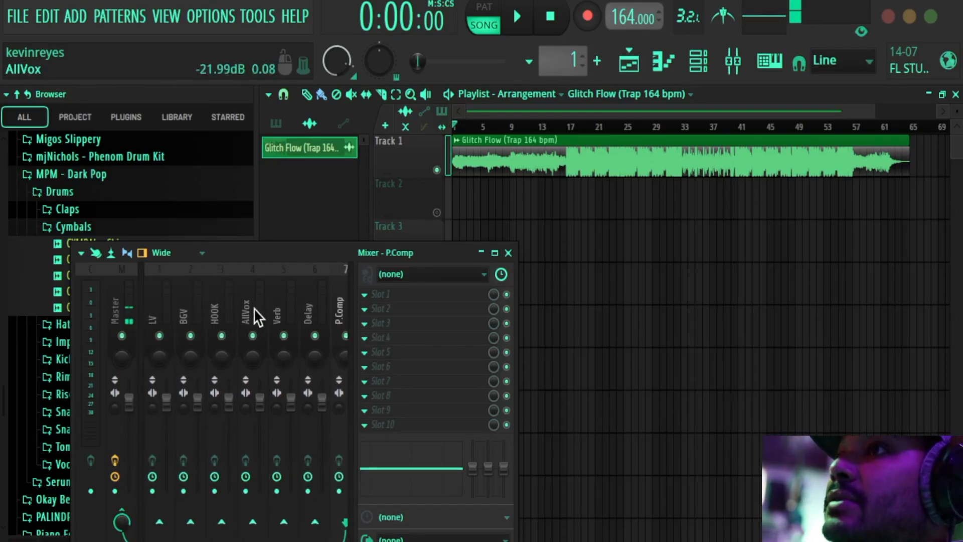
scroll(250, 308, "down", 2)
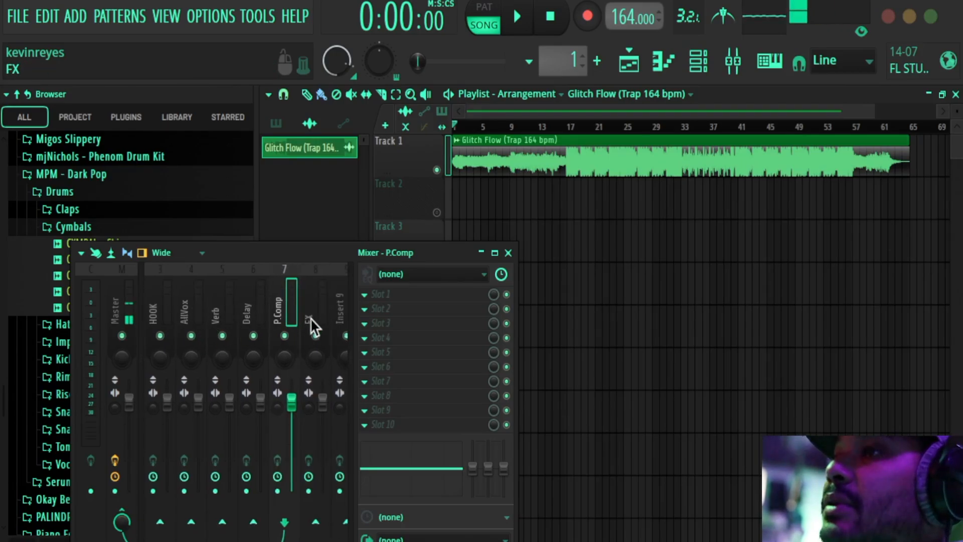
scroll(221, 307, "up", 2)
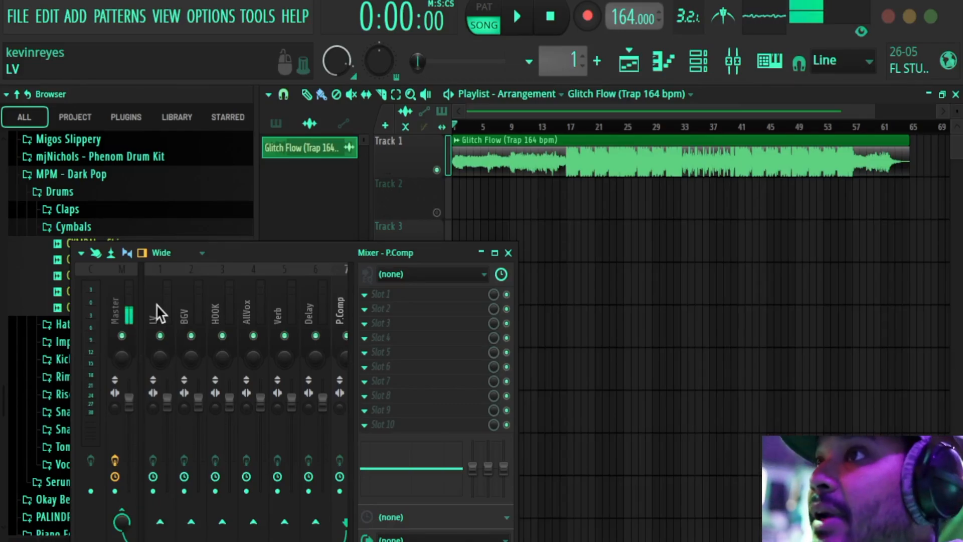
left_click_drag(149, 294, 246, 296)
right_click(246, 300)
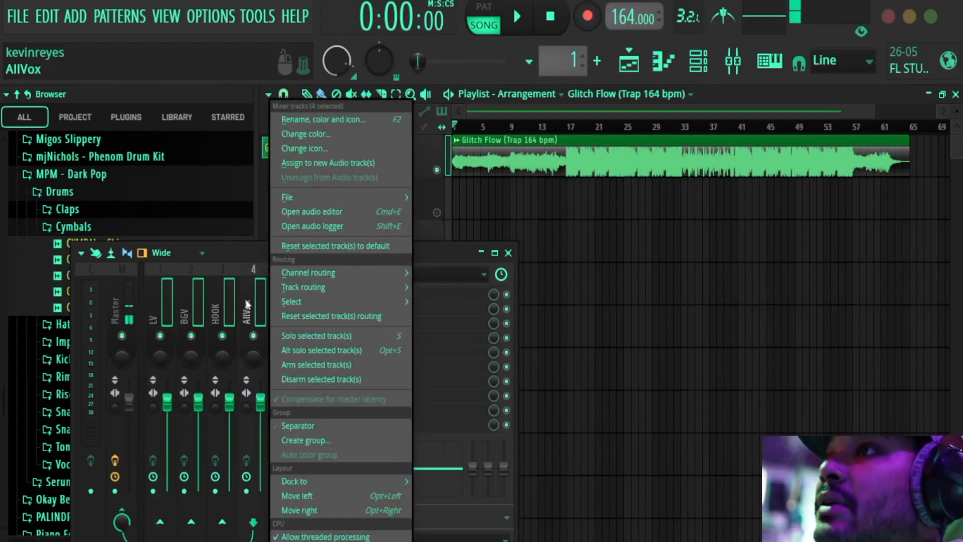
left_click(335, 133)
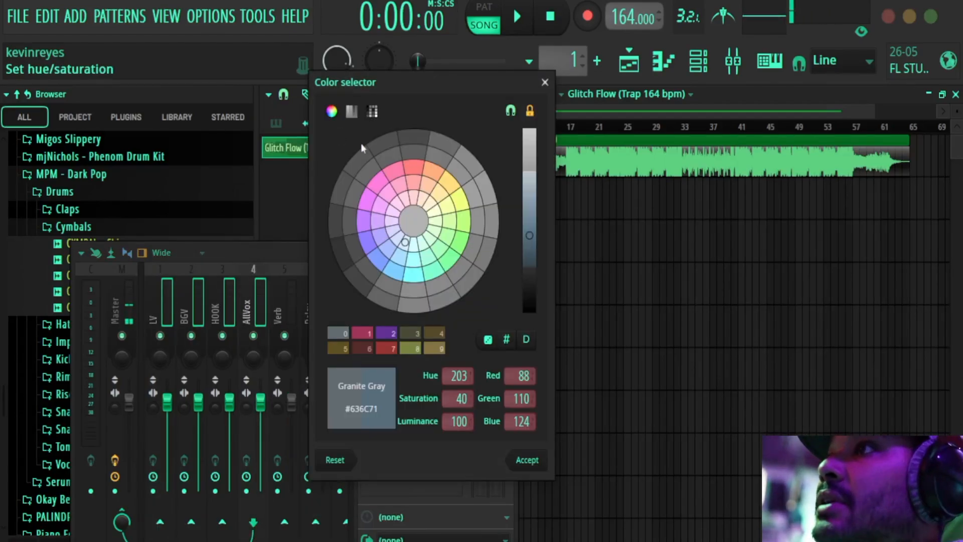
left_click(380, 262)
key("Return")
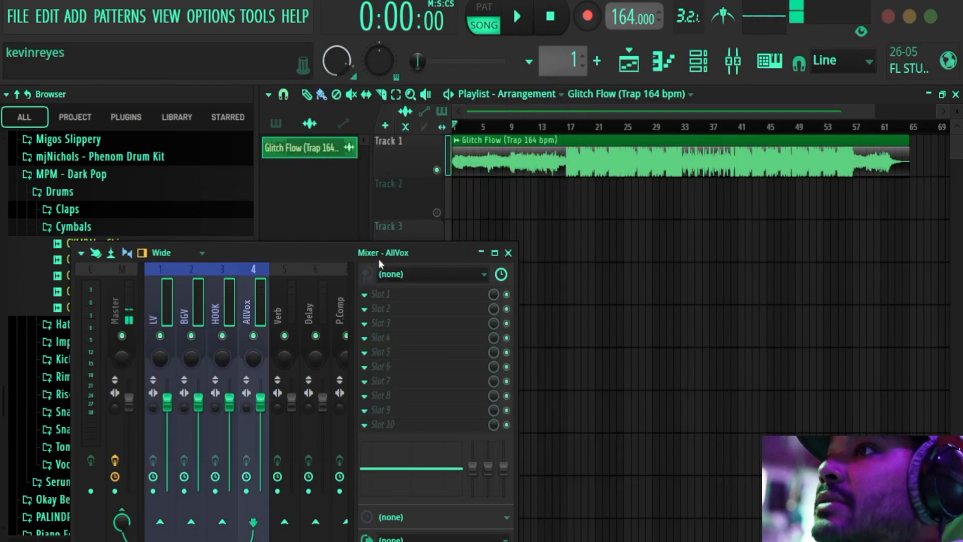
Step: Color the four mixer tracks Verb, Delay, P.Comp and FX green
scroll(298, 301, "down", 1)
scroll(299, 298, "down", 1)
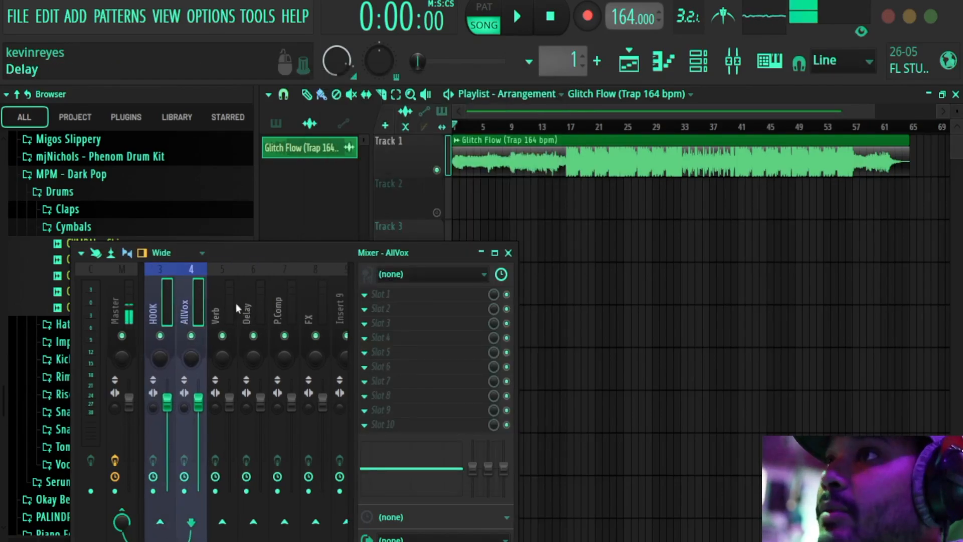
scroll(230, 301, "down", 1)
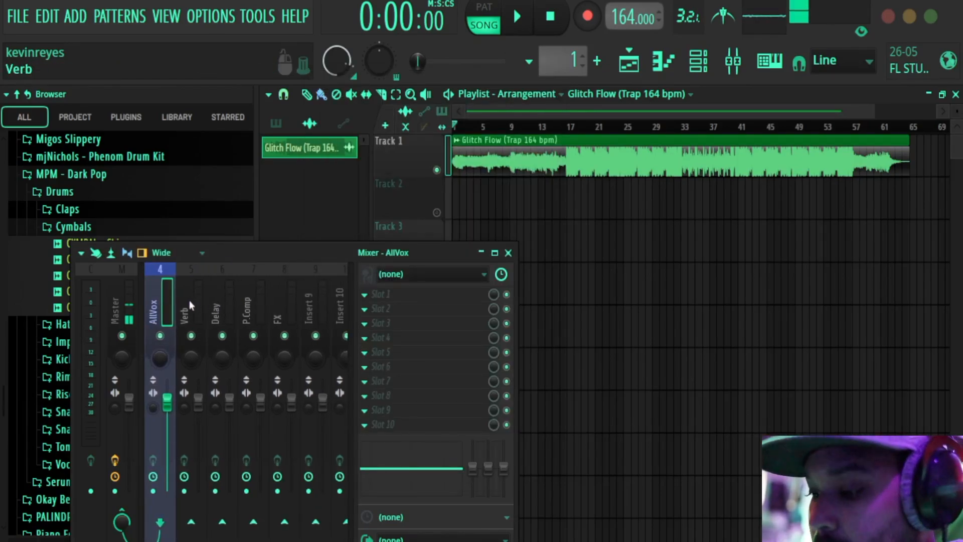
left_click_drag(189, 300, 275, 294)
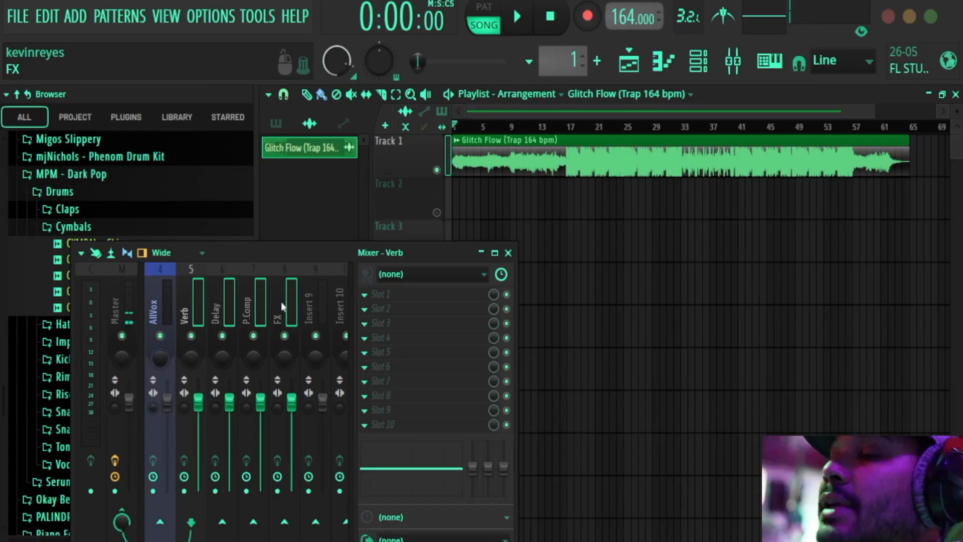
right_click(277, 303)
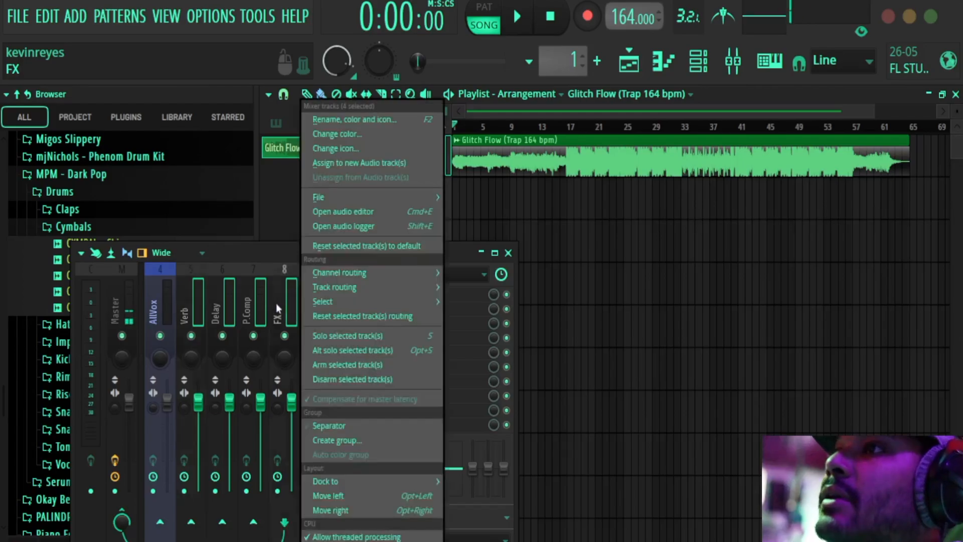
left_click(364, 135)
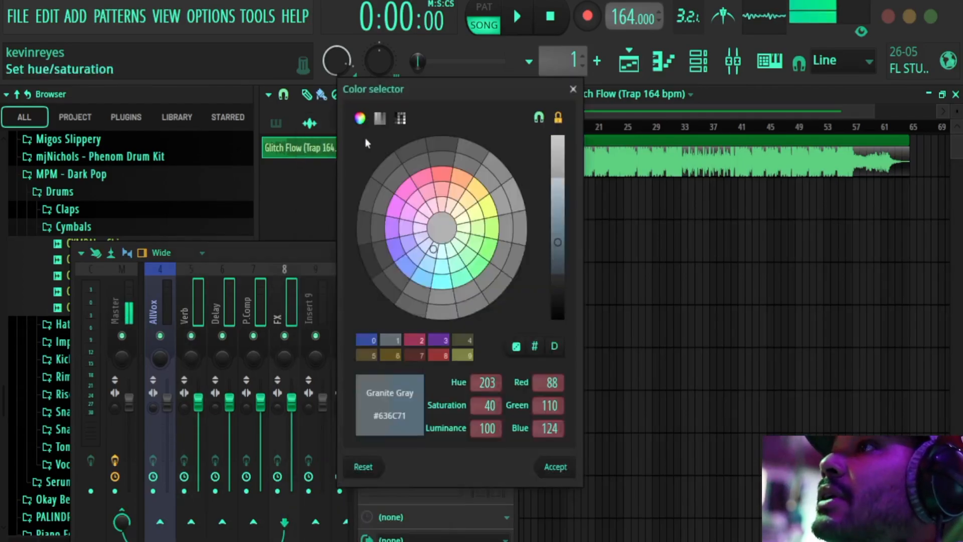
left_click(488, 249)
key("Return")
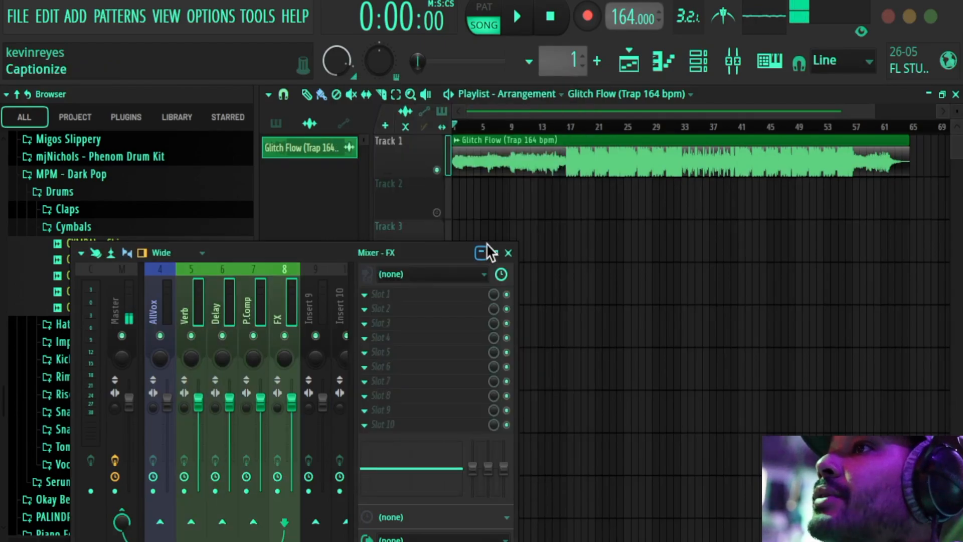
scroll(255, 300, "up", 2)
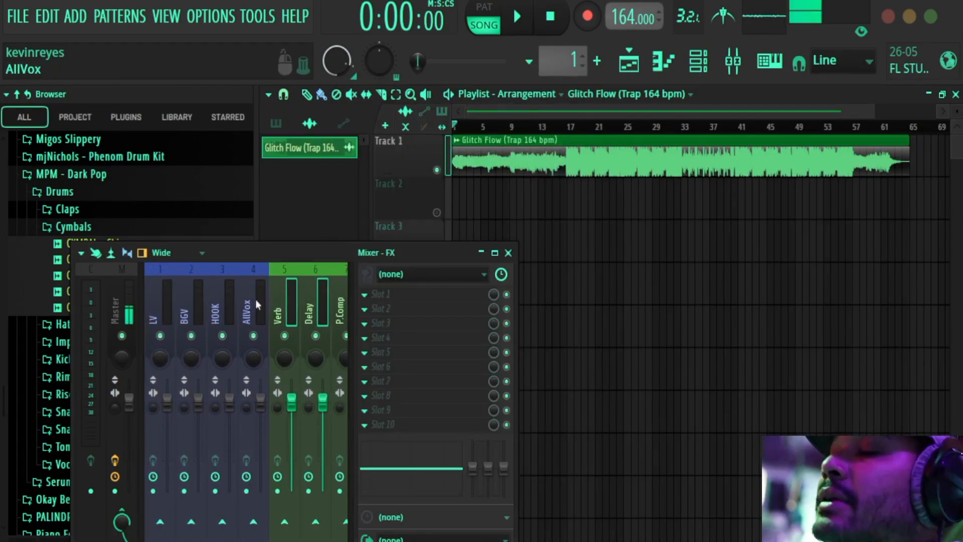
scroll(255, 304, "down", 3)
scroll(255, 304, "up", 3)
scroll(241, 299, "down", 1)
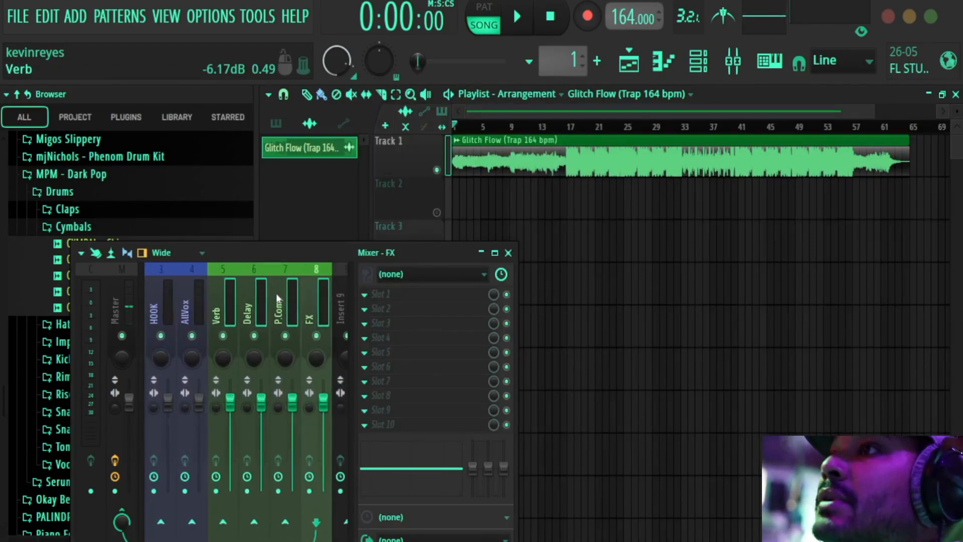
scroll(245, 303, "up", 1)
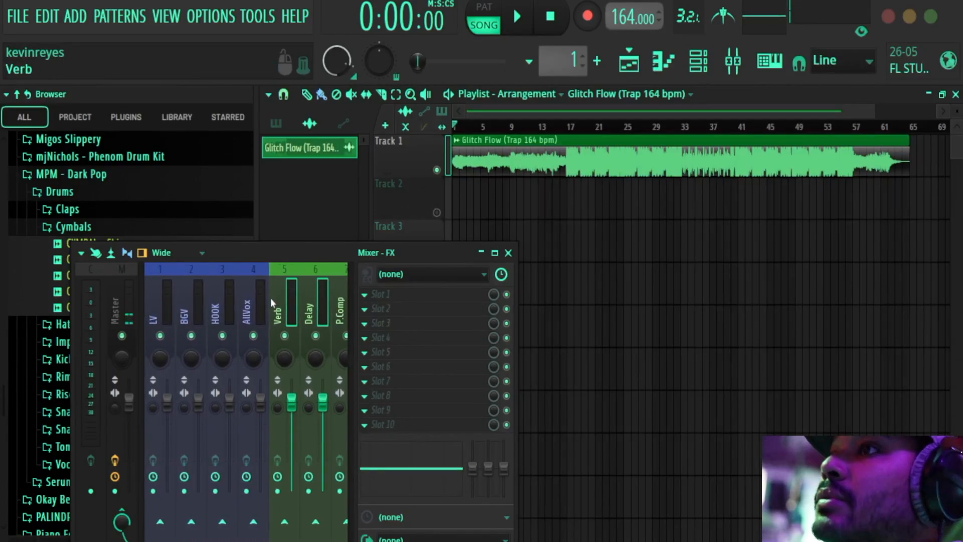
scroll(240, 300, "down", 2)
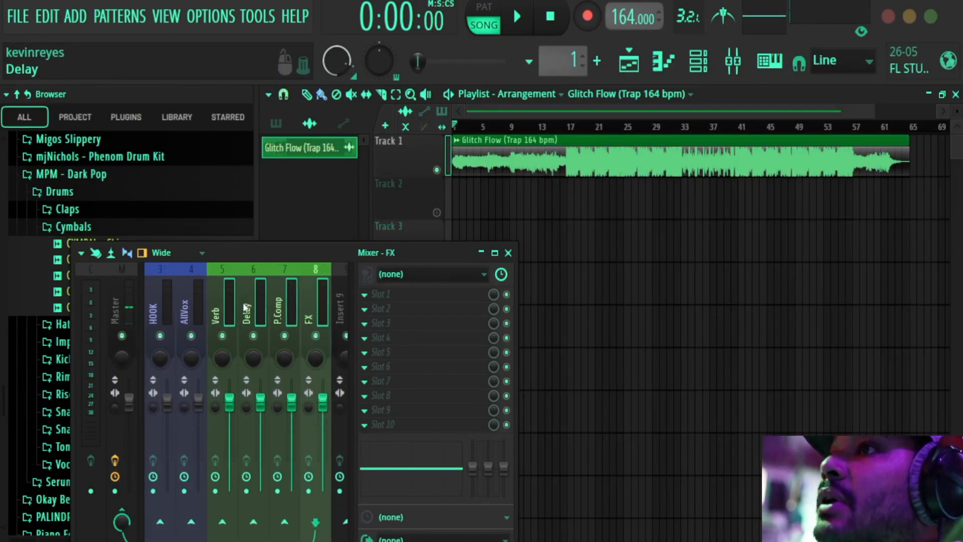
Step: Assign the Glitch Flow (Trap 164 bpm) audio clip to free mixer track 9 and close its channel settings
double_click(537, 162)
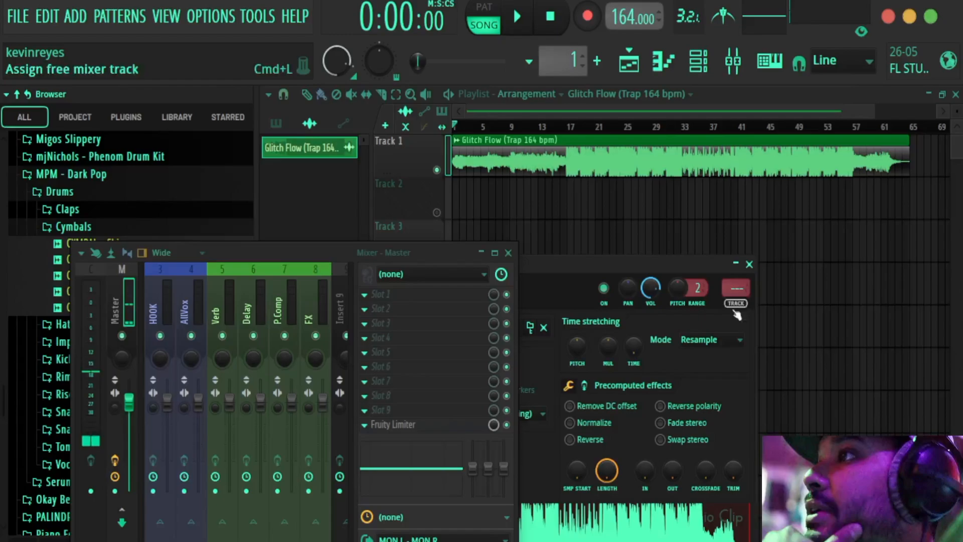
left_click_drag(692, 269, 736, 180)
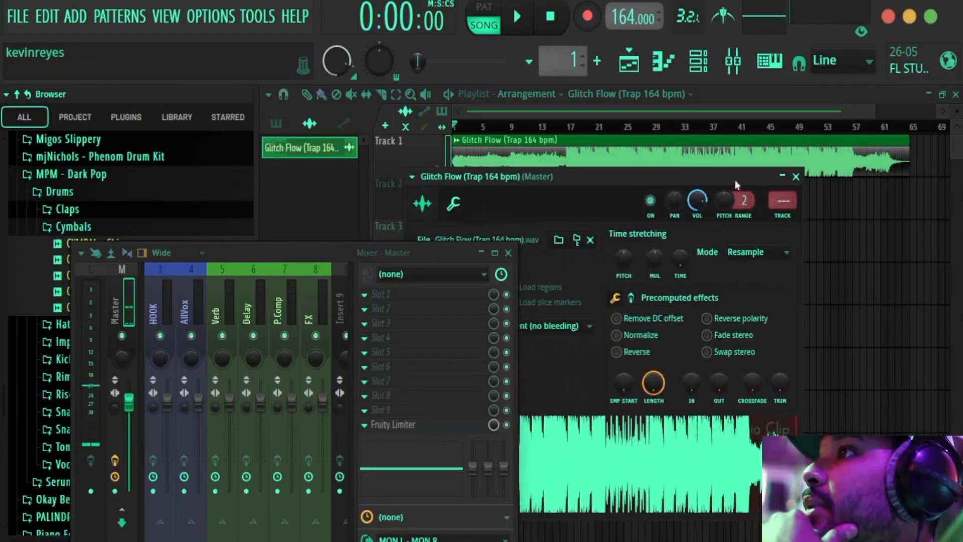
left_click(779, 216)
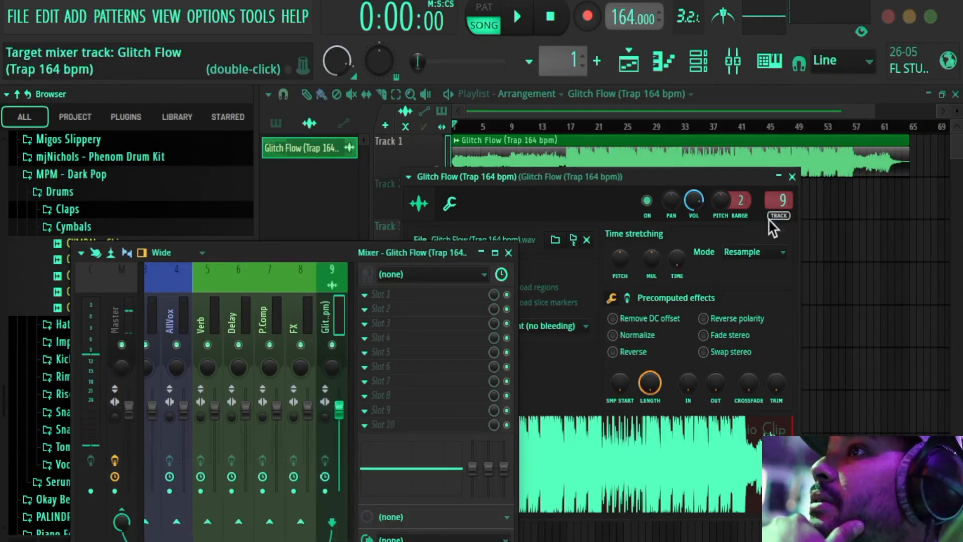
left_click(792, 177)
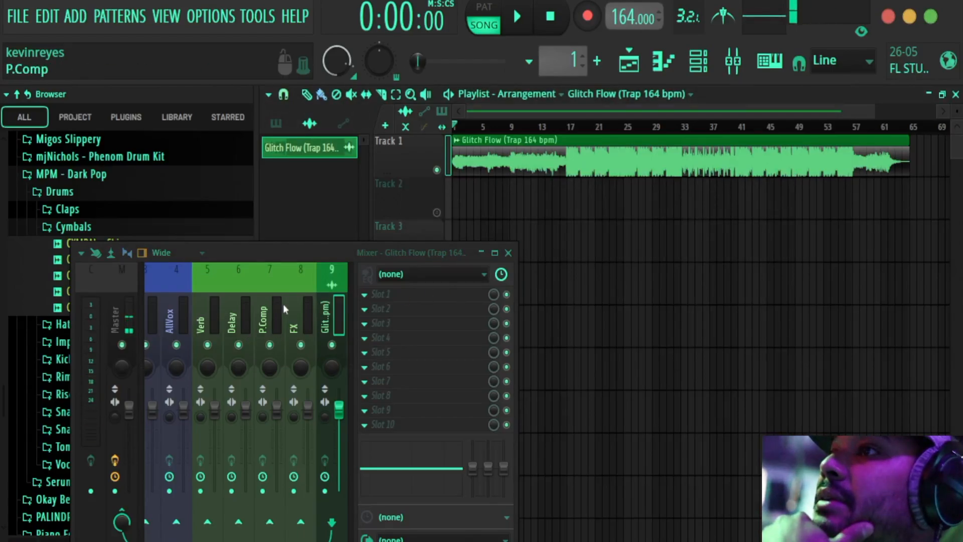
Step: Color the Glitch Flow beat's mixer track dark purple, #4F2774
scroll(283, 302, "right", 1)
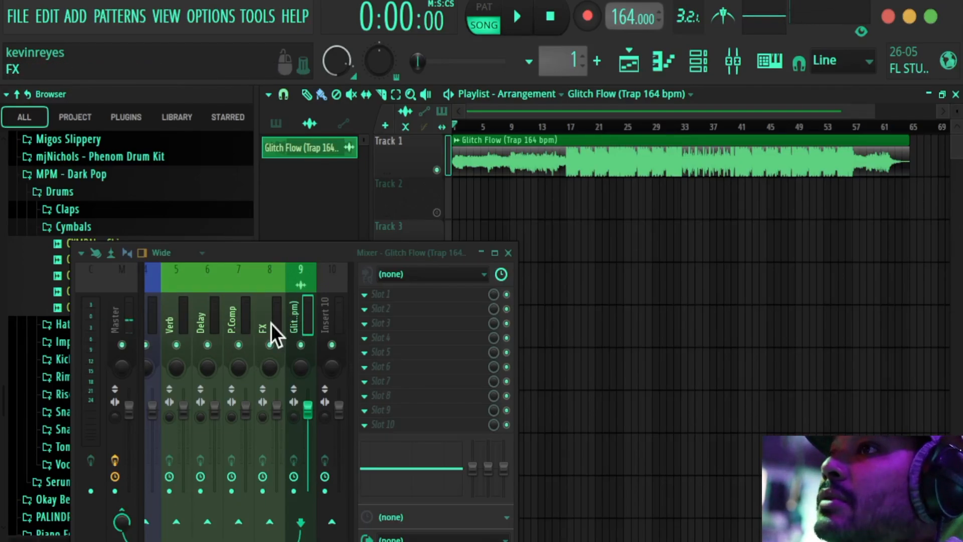
scroll(277, 321, "up", 2)
scroll(277, 321, "down", 2)
right_click(296, 322)
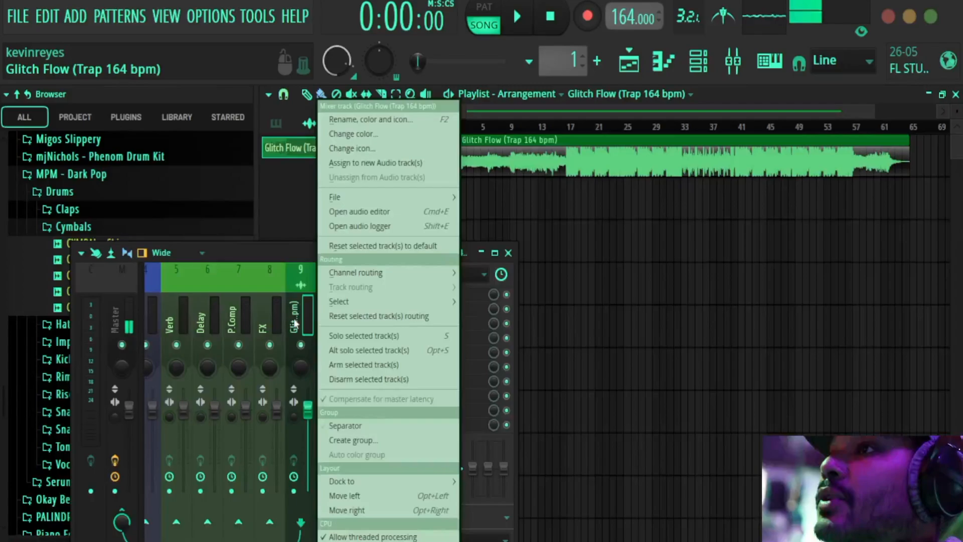
left_click(382, 134)
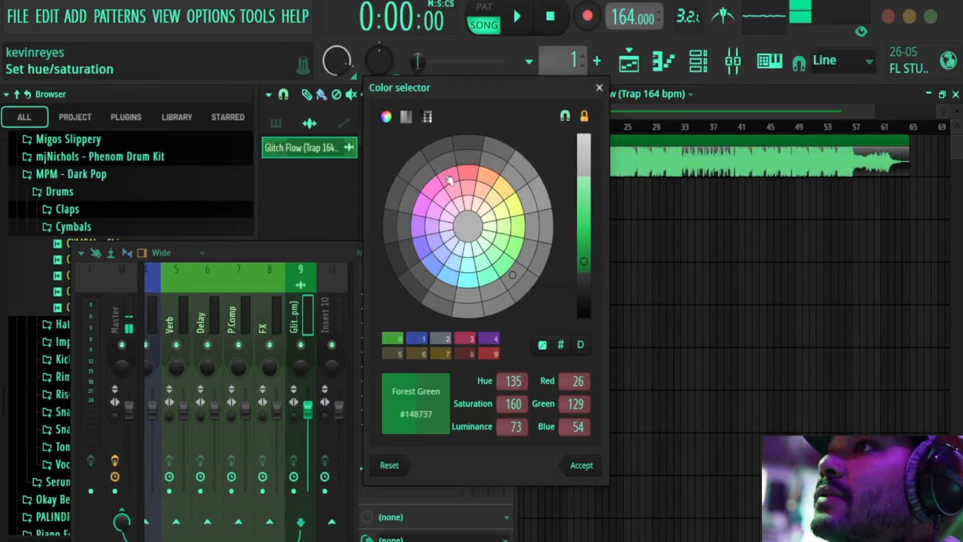
left_click(419, 227)
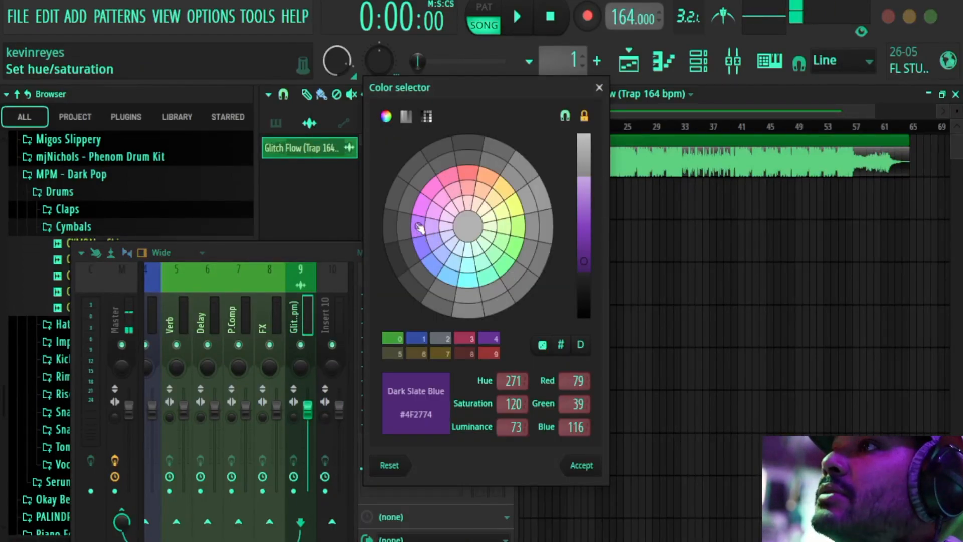
key("Return")
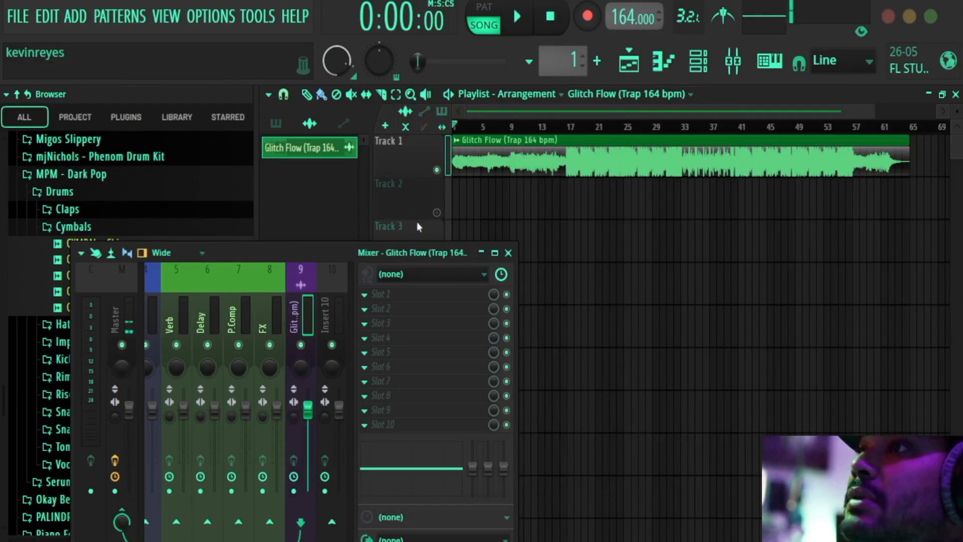
scroll(301, 299, "up", 2)
scroll(300, 294, "down", 2)
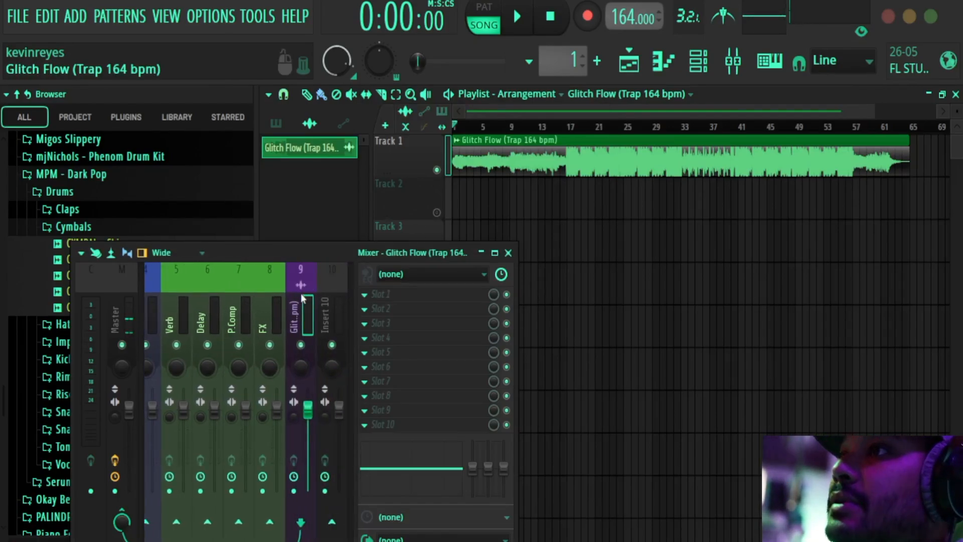
Step: Dock the InputRec. mixer track to the right and unmute Track 2 in the playlist
scroll(301, 293, "up", 4)
scroll(254, 297, "down", 2)
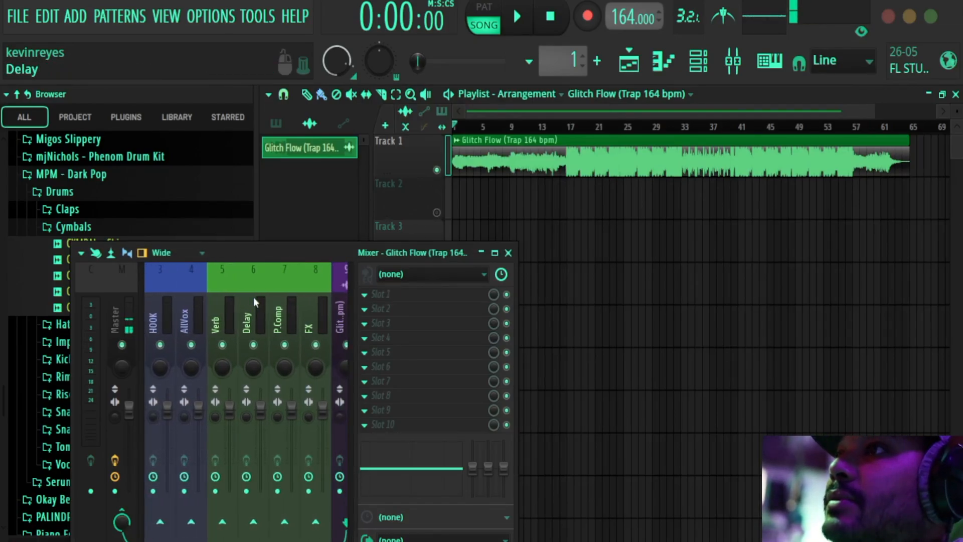
scroll(261, 296, "down", 1)
scroll(264, 296, "up", 2)
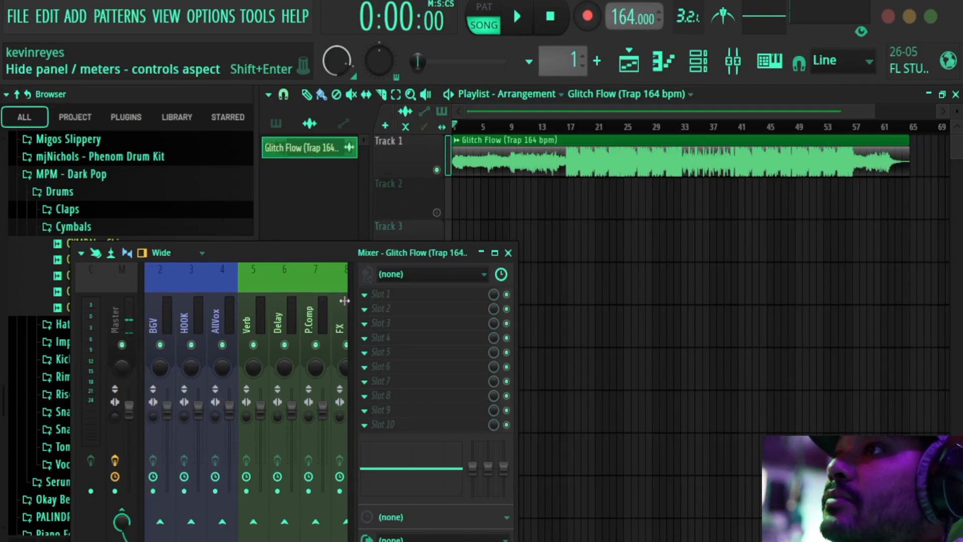
scroll(309, 316, "down", 8)
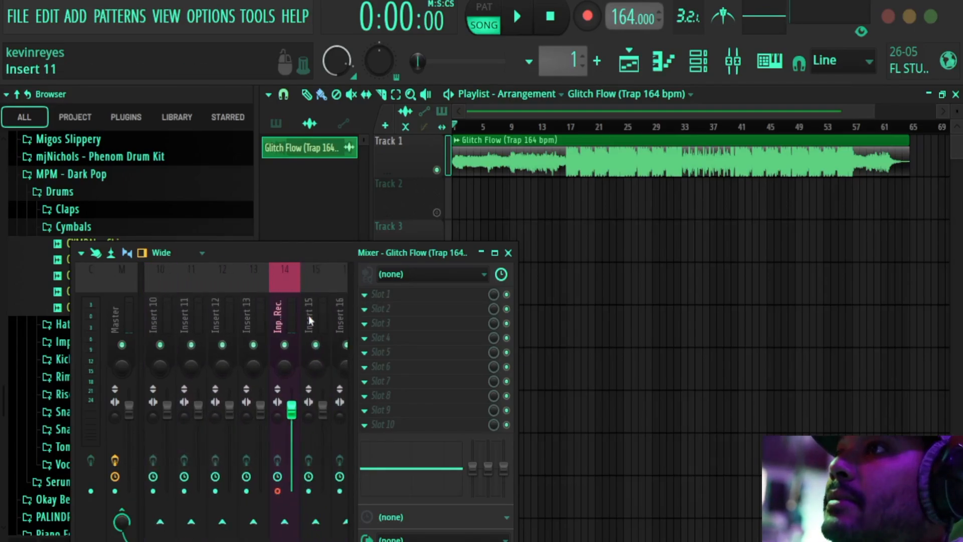
left_click(285, 312)
right_click(281, 312)
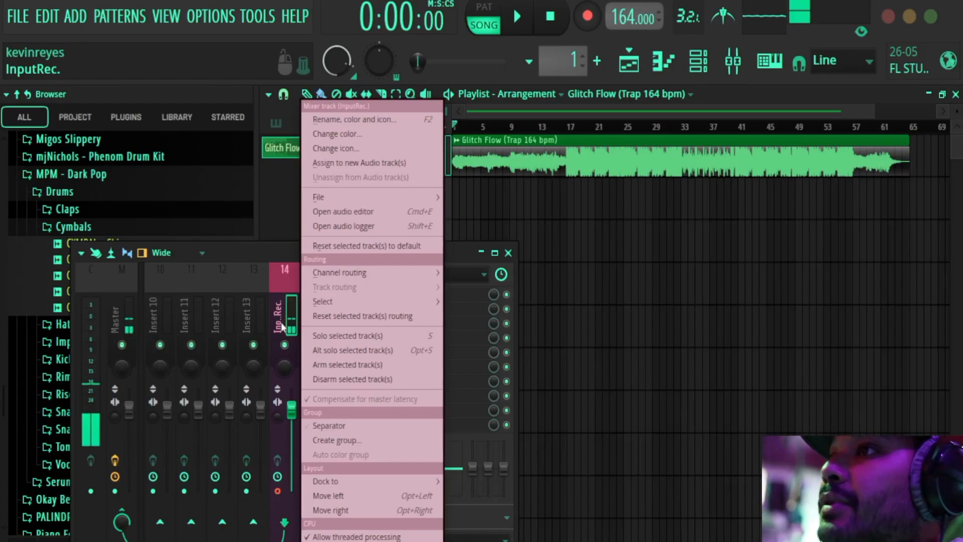
mouse_move(359, 486)
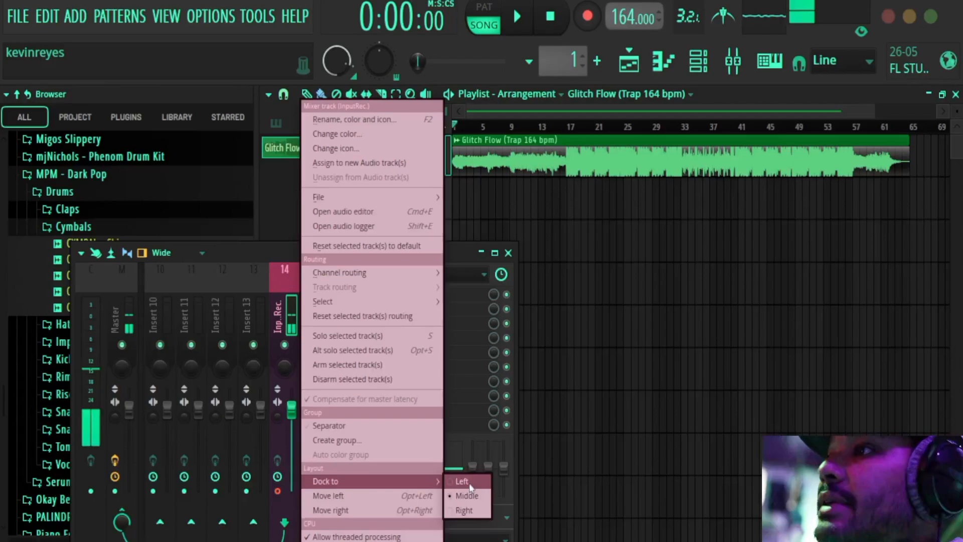
left_click(465, 510)
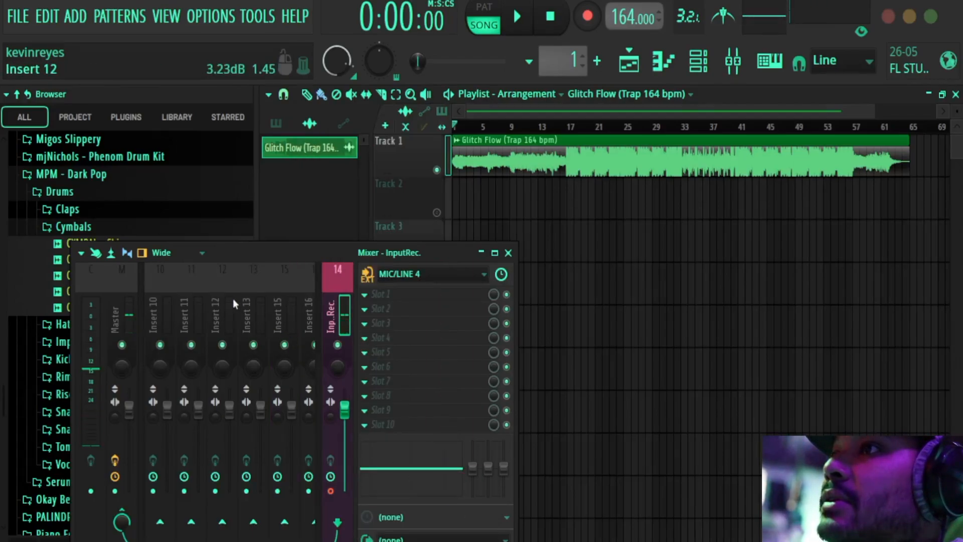
scroll(233, 299, "up", 5)
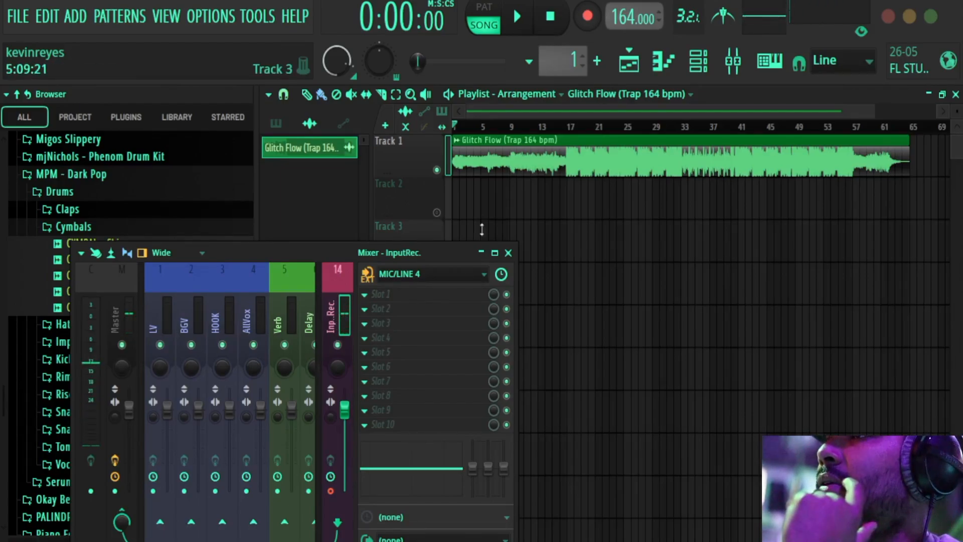
left_click(437, 212)
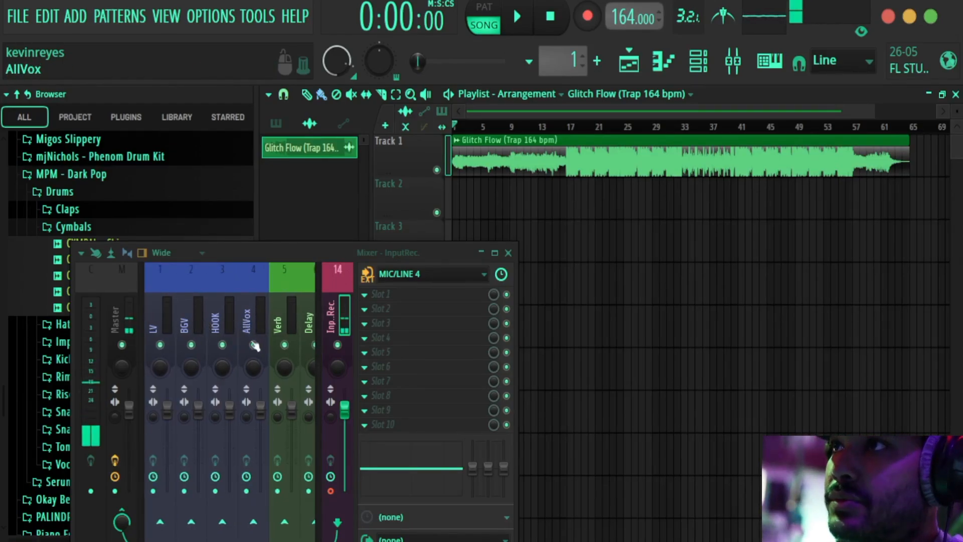
Step: Route the LV, BGV and HOOK mixer tracks to the AllVox track only
left_click(249, 318)
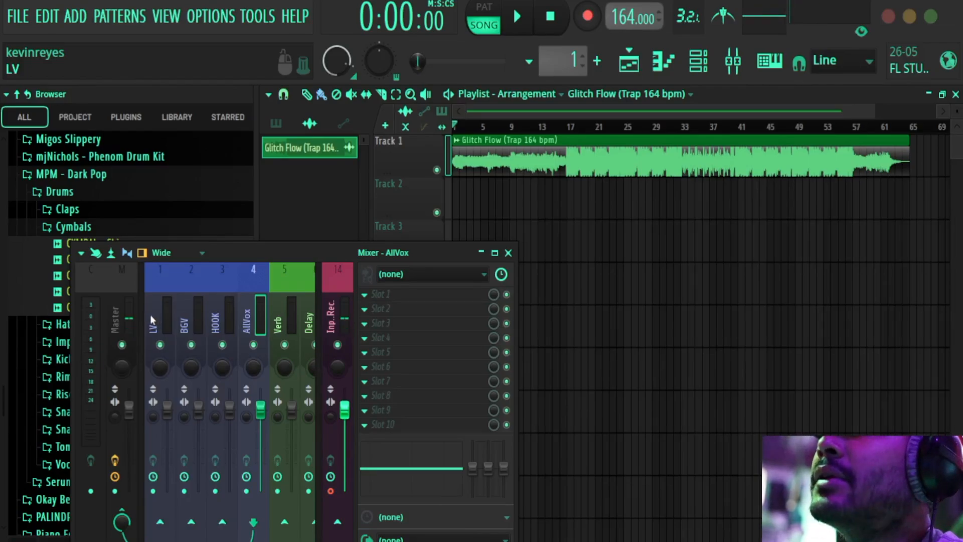
left_click_drag(149, 315, 217, 321)
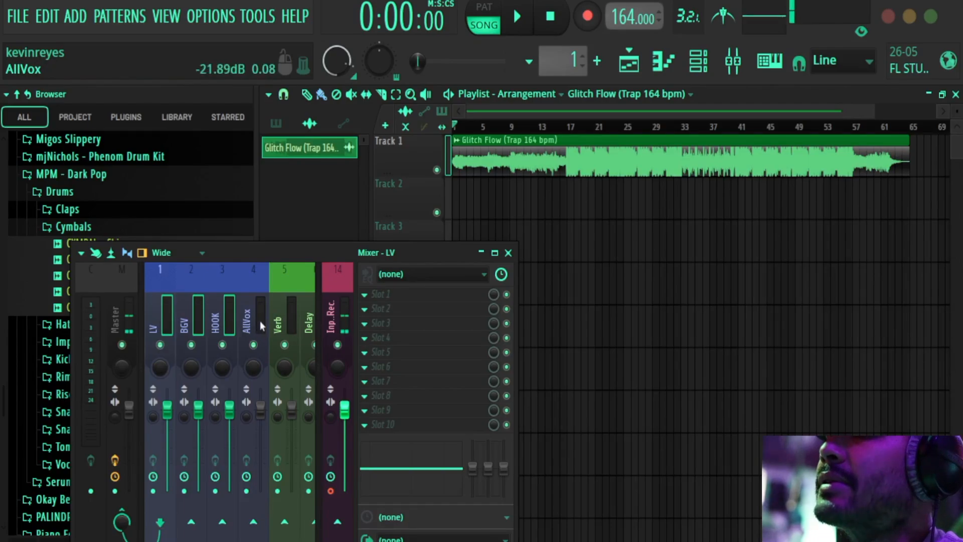
right_click(254, 525)
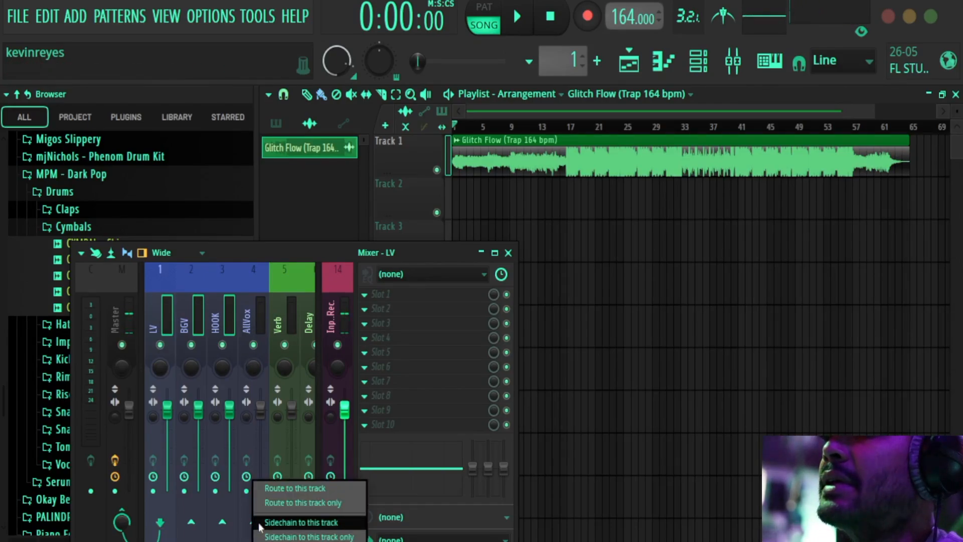
left_click(297, 503)
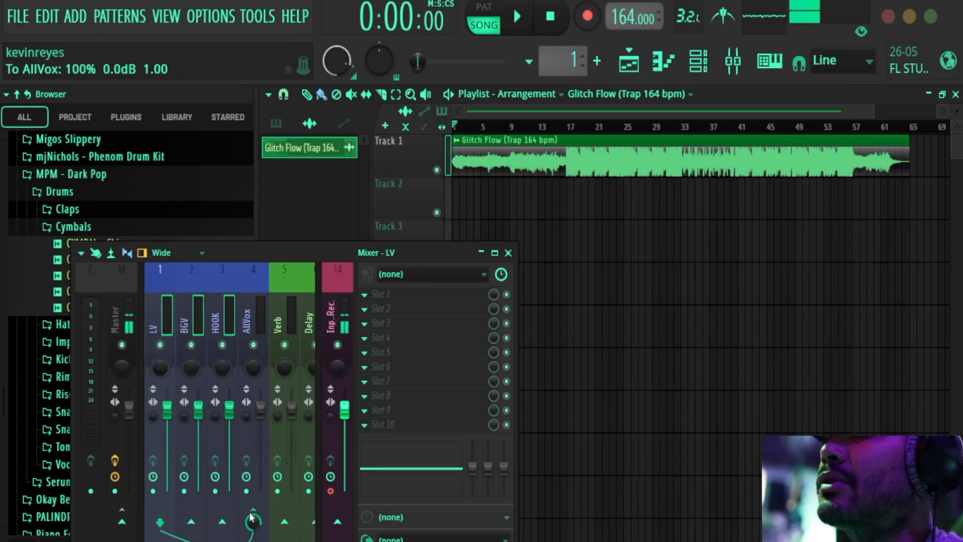
Step: Route the Verb, Delay and P.Comp mixer tracks to the FX track only
scroll(216, 326, "down", 3)
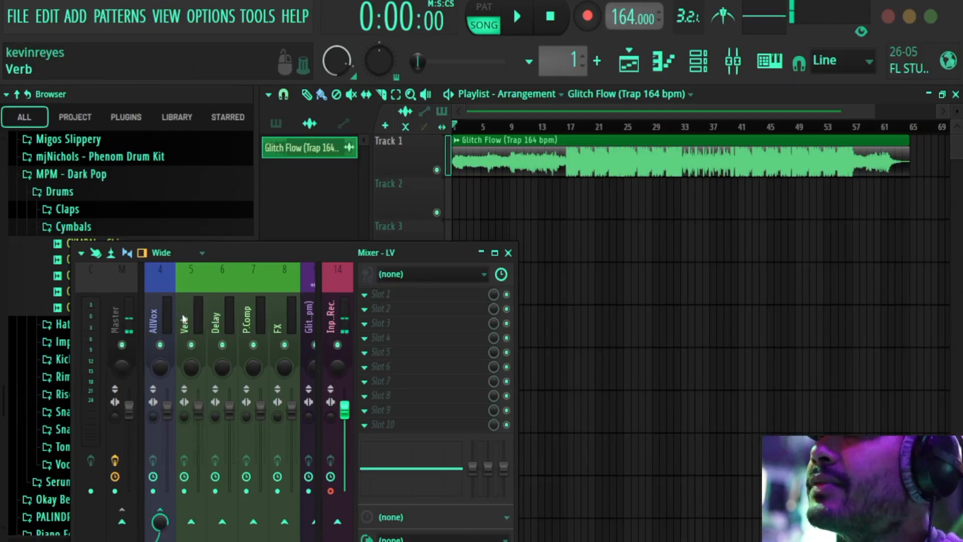
left_click_drag(191, 315, 233, 325)
scroll(186, 313, "up", 3)
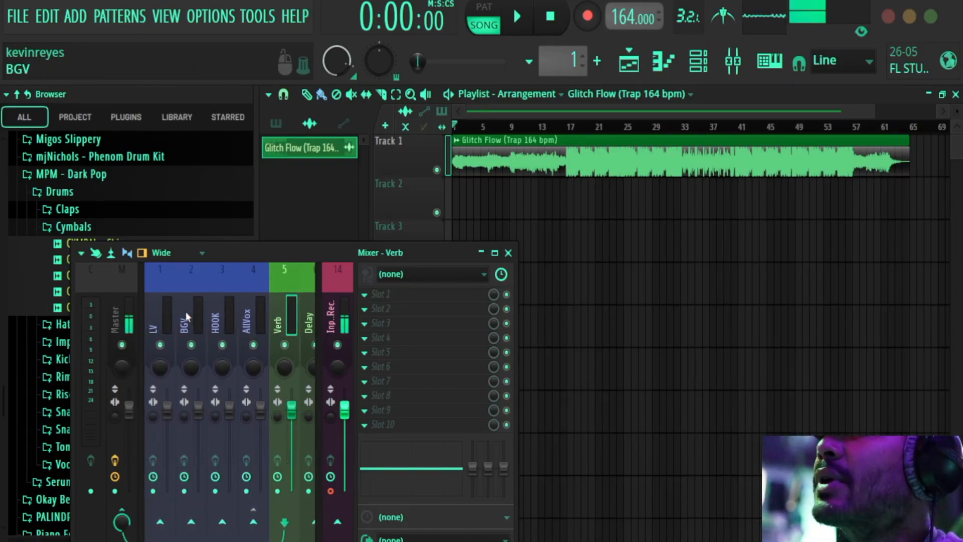
scroll(185, 313, "down", 3)
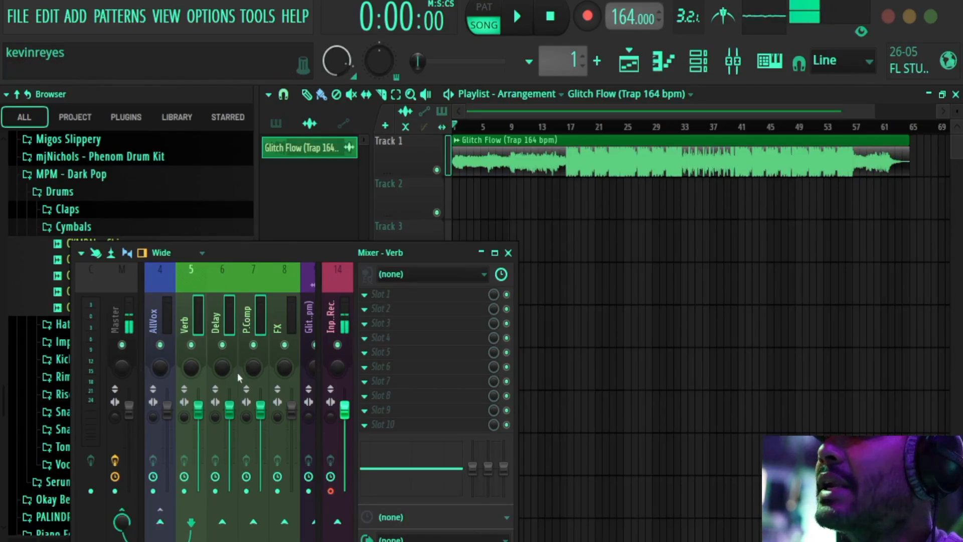
right_click(286, 522)
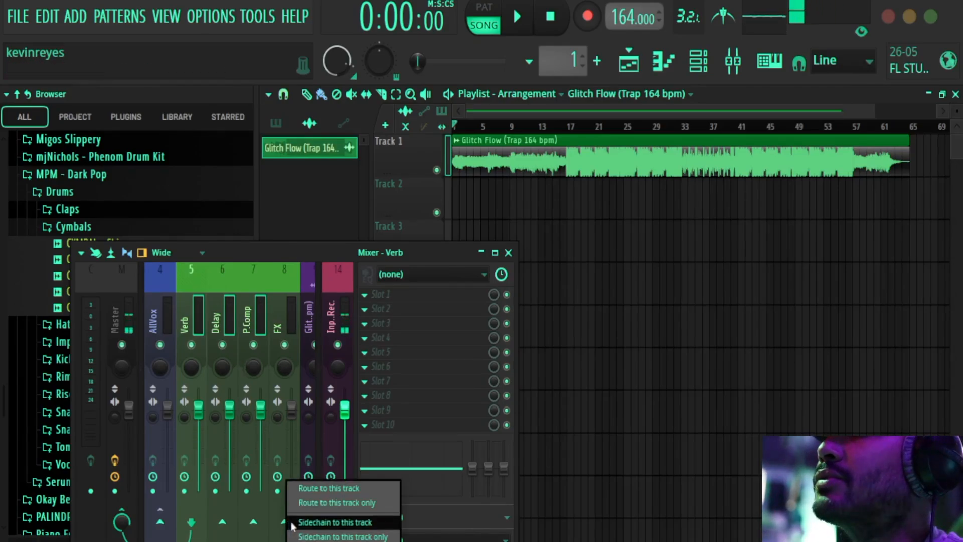
left_click(331, 503)
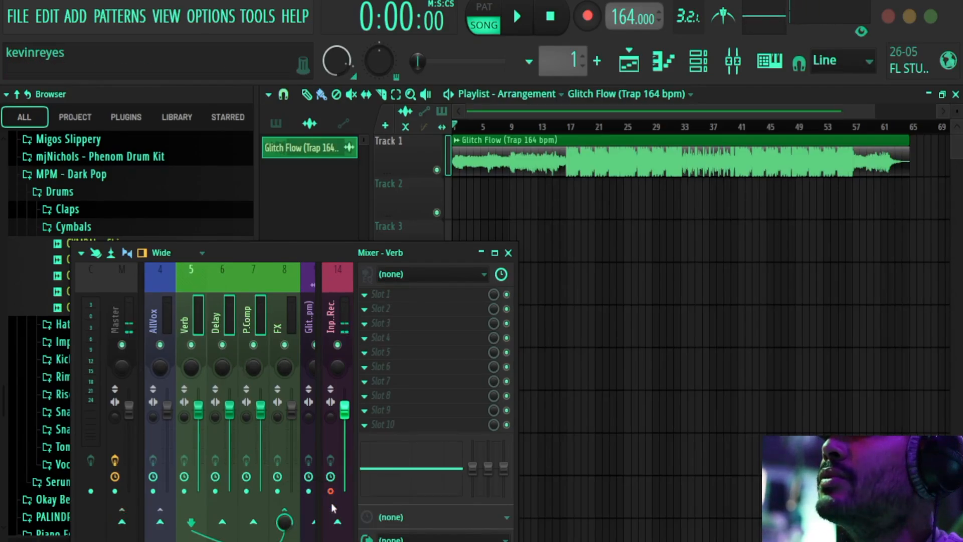
Step: Review the mixer layout from the vocal tracks to the beat track and play the beat to check its signal
left_click(279, 316)
scroll(246, 323, "up", 3)
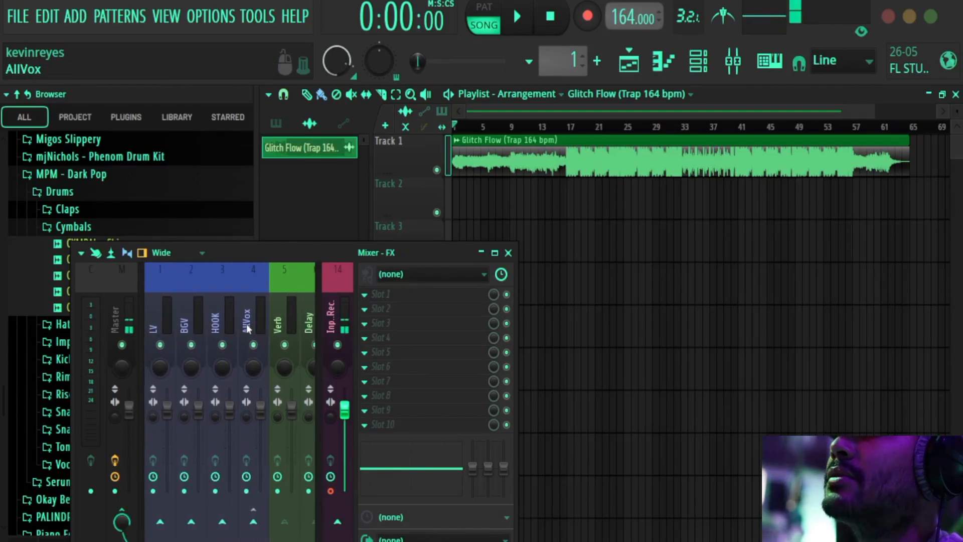
scroll(247, 327, "down", 3)
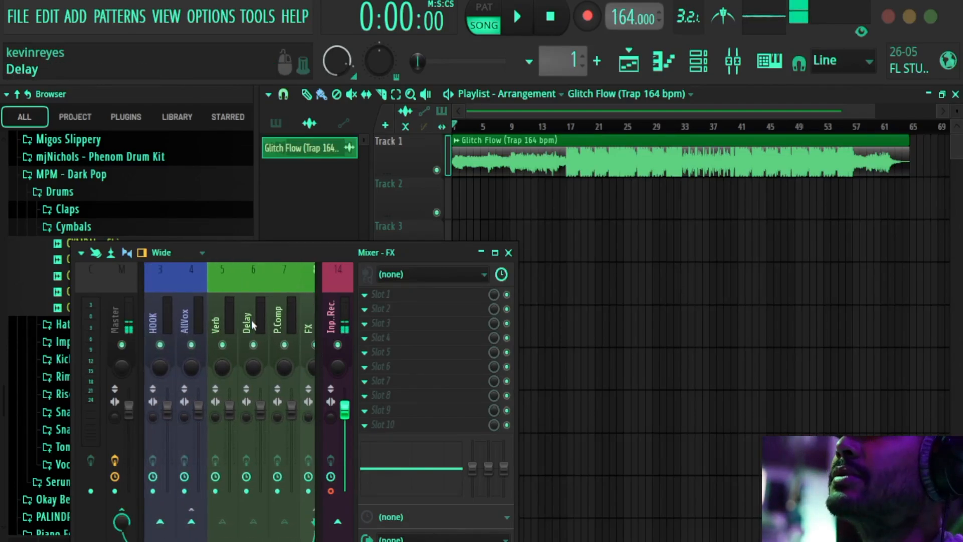
scroll(251, 324, "down", 2)
scroll(252, 323, "up", 2)
scroll(251, 324, "down", 2)
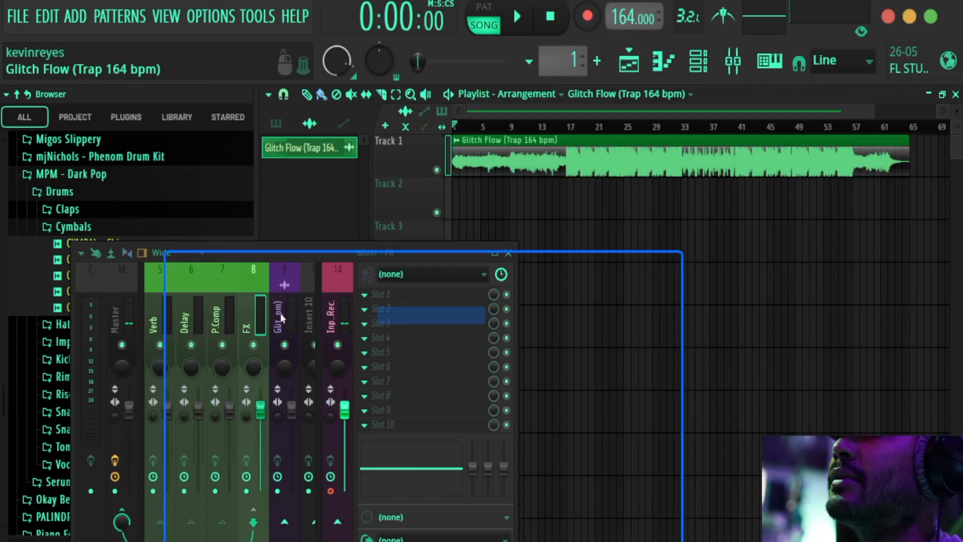
left_click(524, 18)
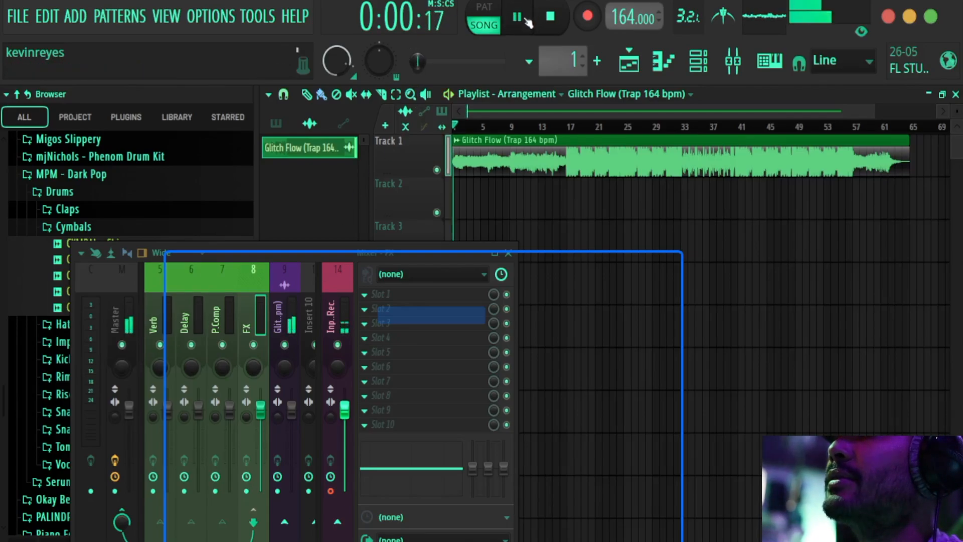
scroll(243, 327, "up", 4)
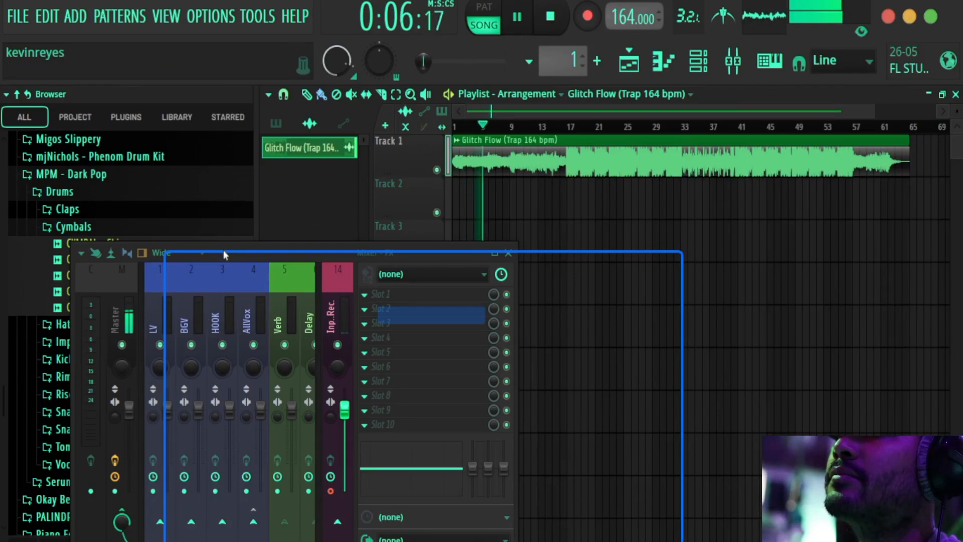
Step: Stop playback, then widen and reposition the mixer window so tracks 1 to 9 show together below the beat clip
left_click_drag(226, 247, 311, 177)
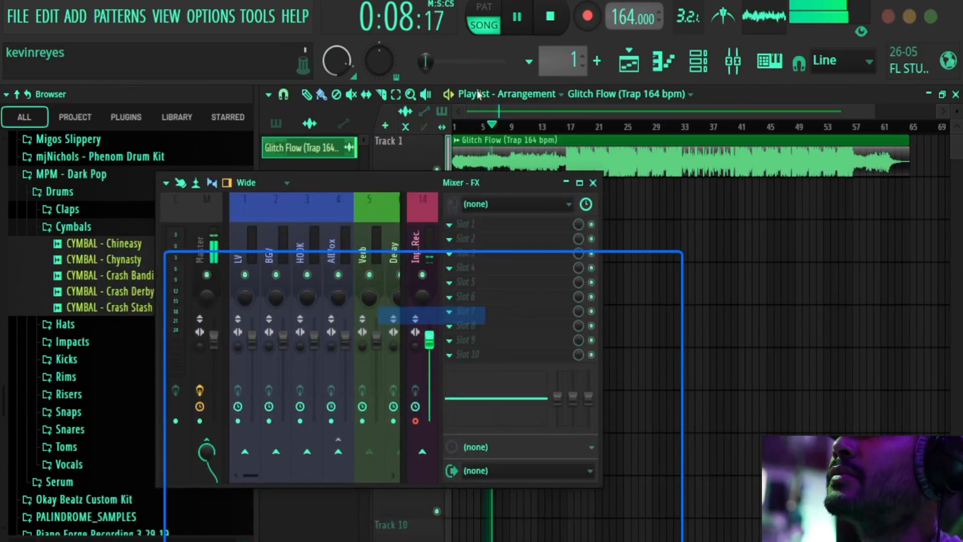
left_click(550, 16)
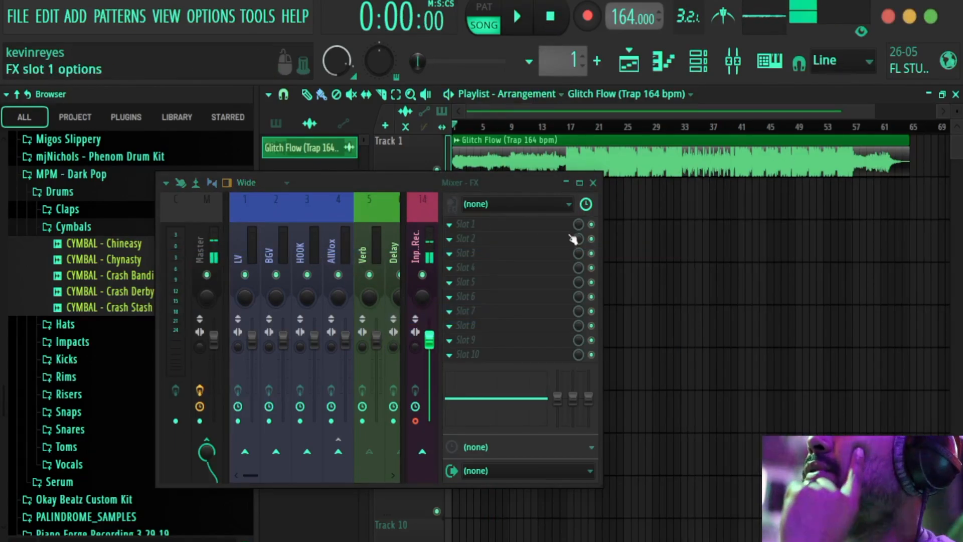
left_click_drag(601, 251, 721, 293)
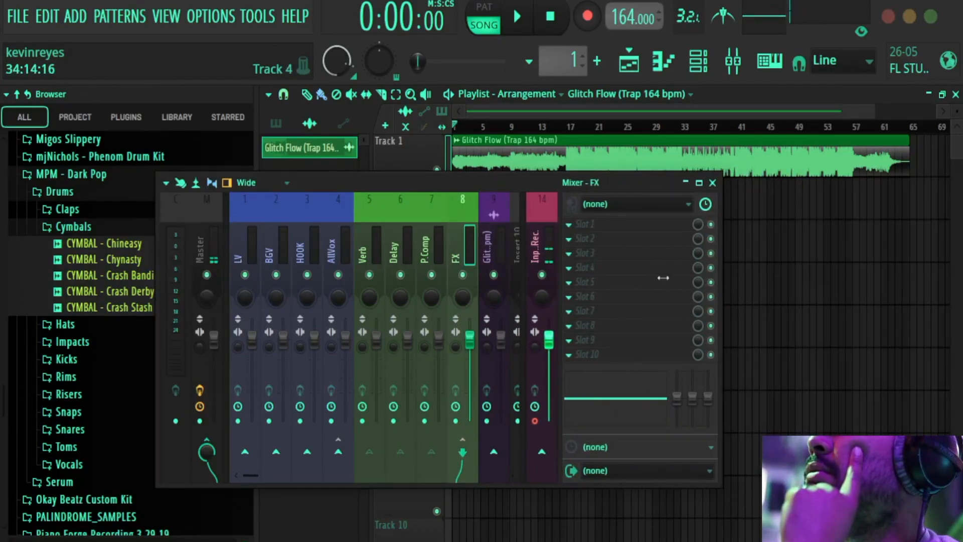
left_click_drag(363, 187, 486, 235)
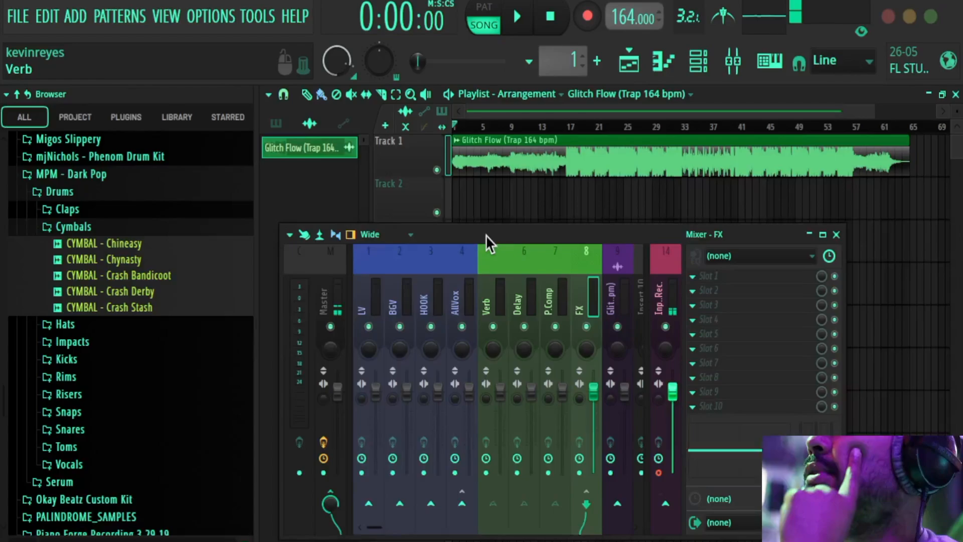
Step: Replace the Fruity Limiter on the Master track with TR5 Classic Clipper
left_click(324, 297)
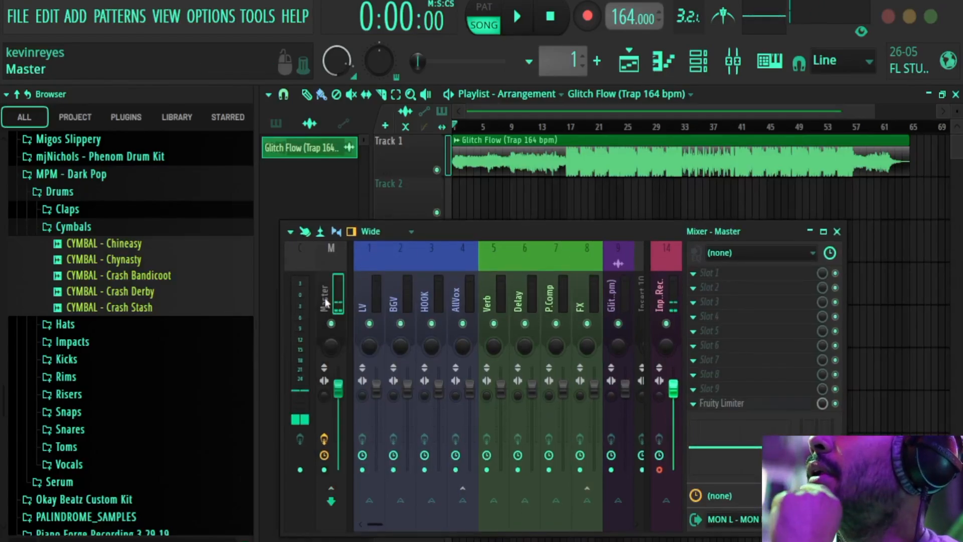
left_click(694, 405)
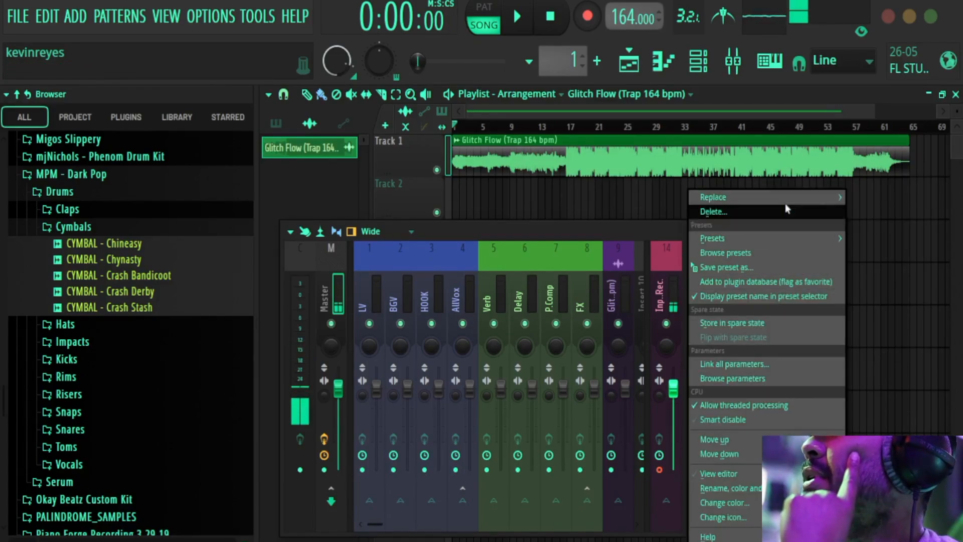
mouse_move(784, 200)
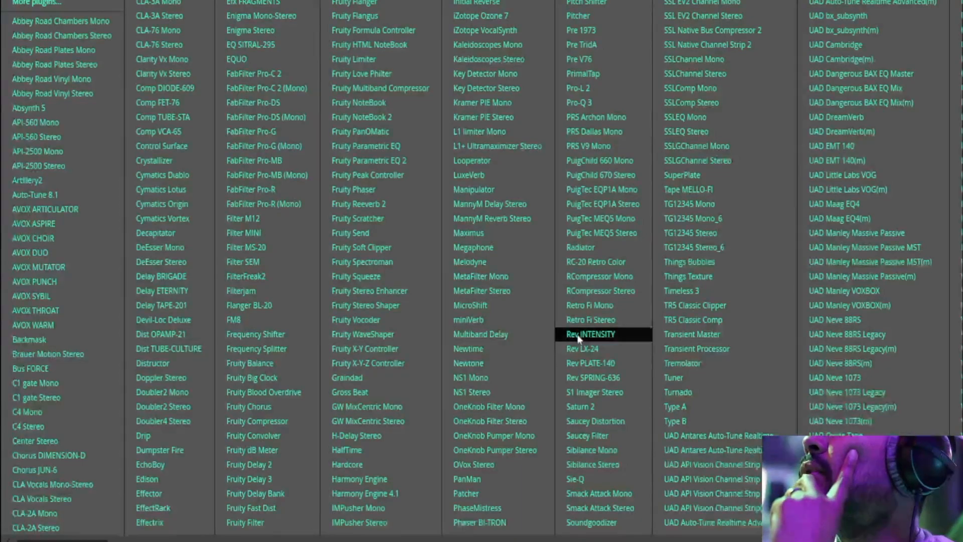
scroll(578, 339, "right", 1)
scroll(578, 339, "right", 2)
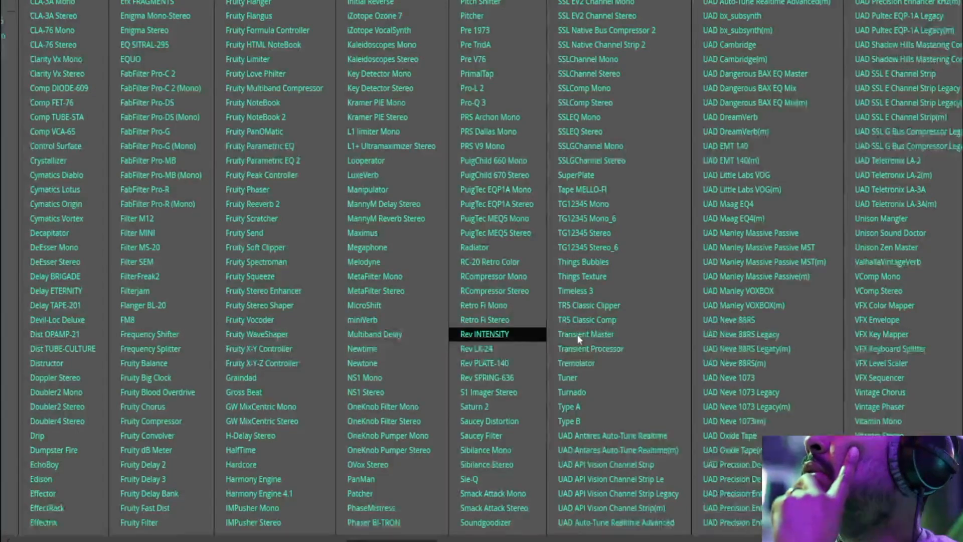
scroll(578, 339, "right", 4)
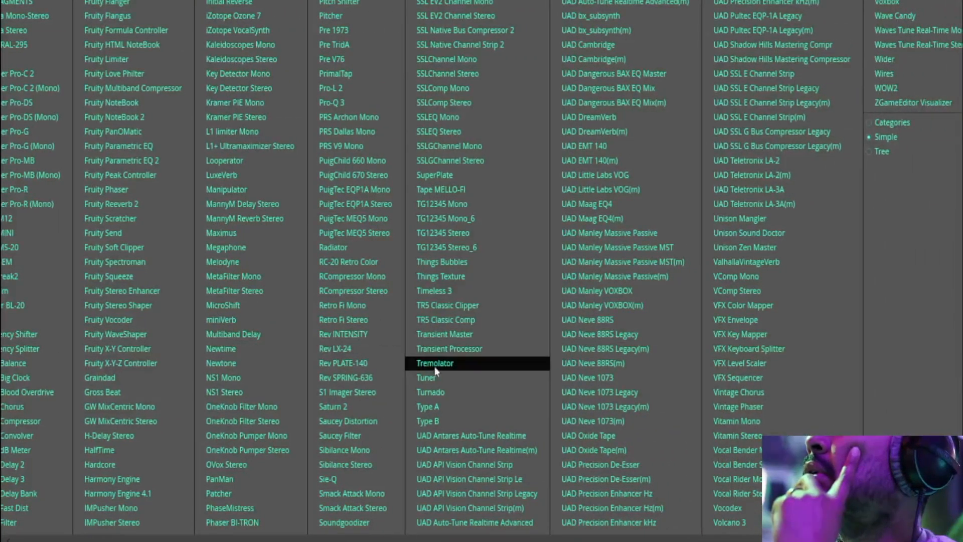
left_click(466, 307)
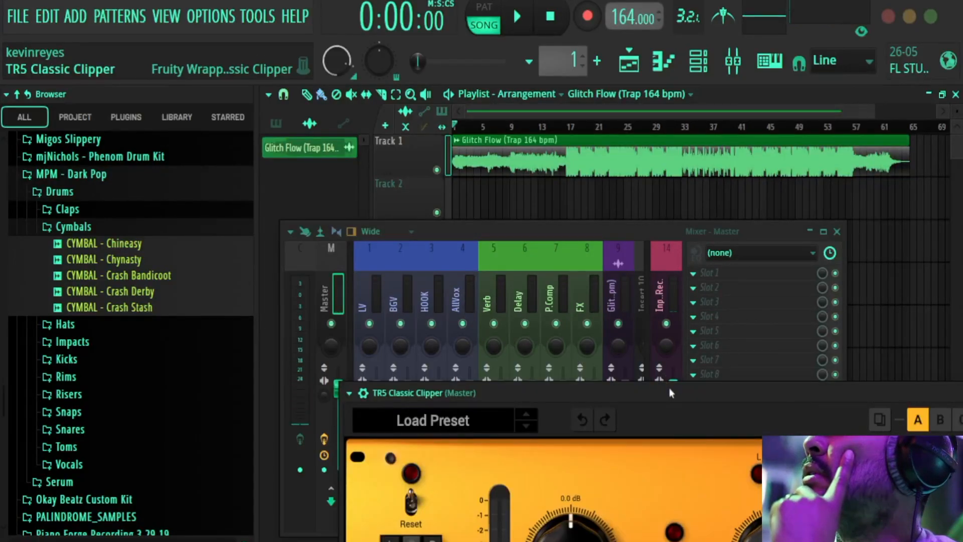
Step: Move the TR5 Classic Clipper window so its controls are fully in view below the playlist's beat clip
left_click_drag(669, 389, 503, 182)
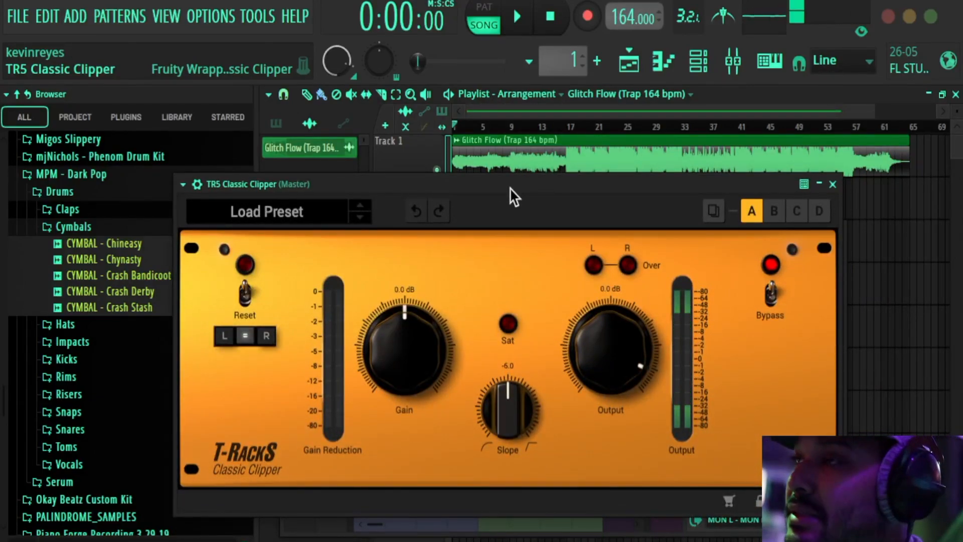
mouse_move(558, 189)
left_mouse_down()
mouse_move(540, 220)
mouse_move(559, 199)
left_mouse_up()
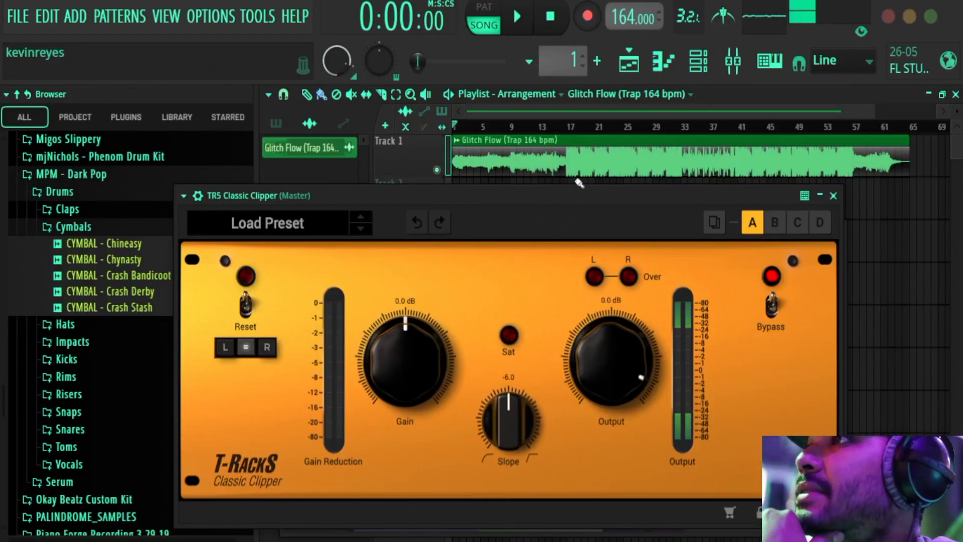
left_click_drag(580, 200, 511, 240)
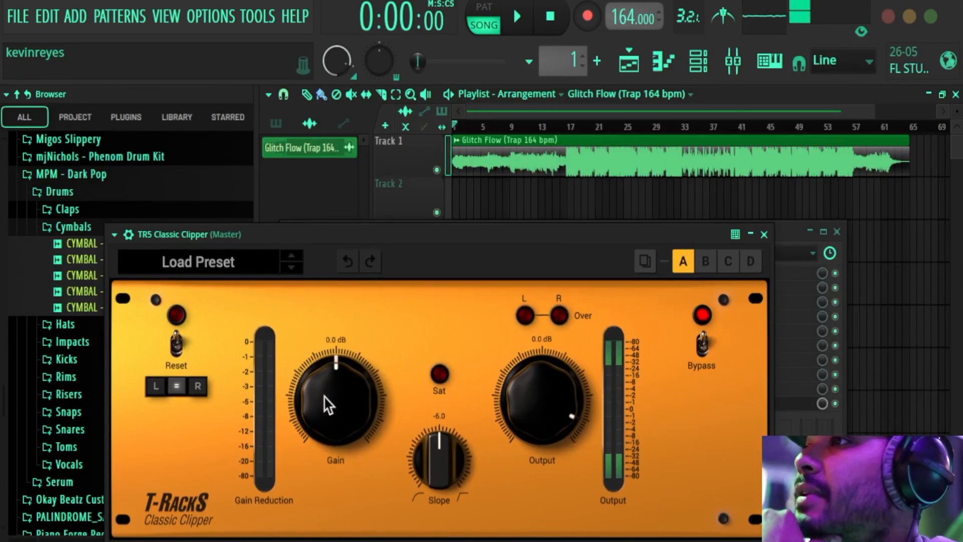
Step: Set the Classic Clipper's gain to 0.5 dB, output to 0.4 dB and slope to -5.5, then close the plug-in
scroll(325, 397, "up", 5)
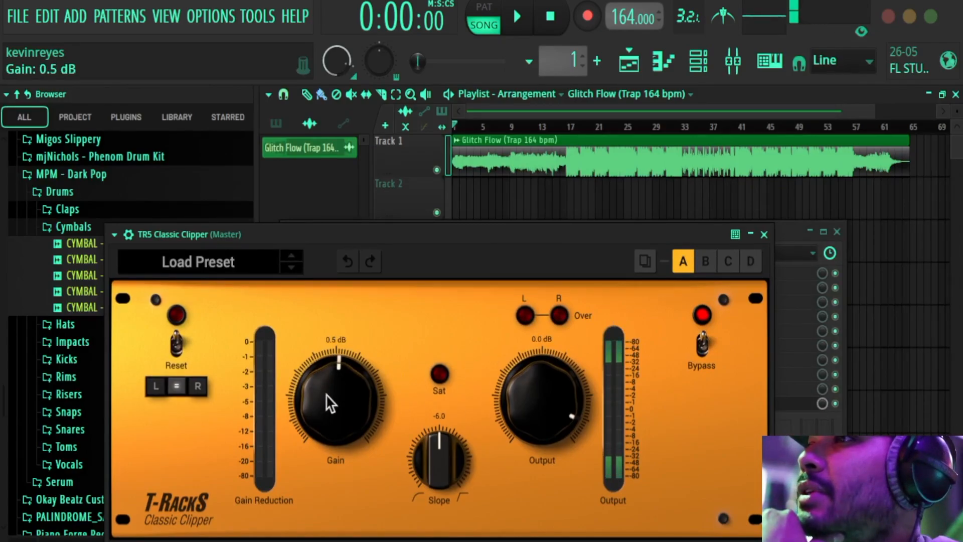
scroll(534, 420, "up", 4)
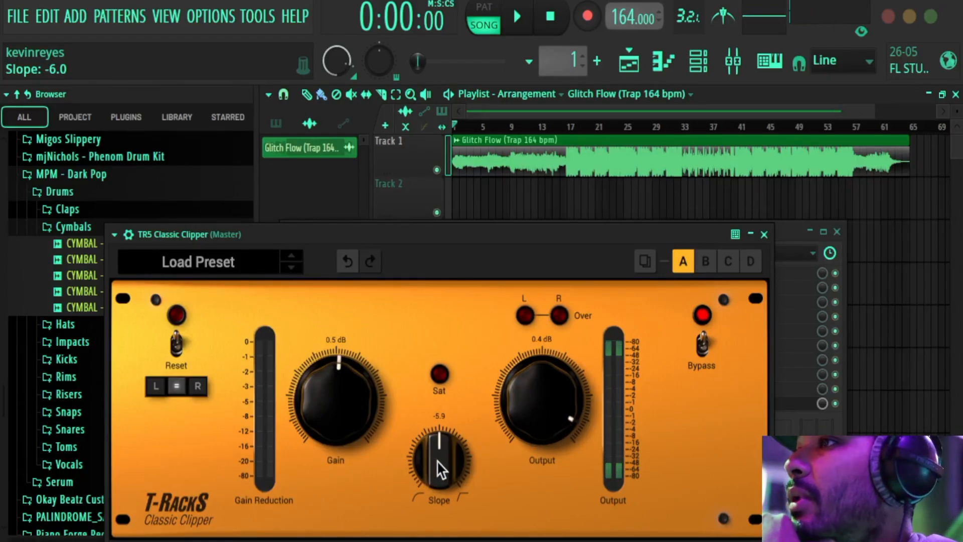
scroll(437, 459, "up", 1)
scroll(438, 457, "up", 2)
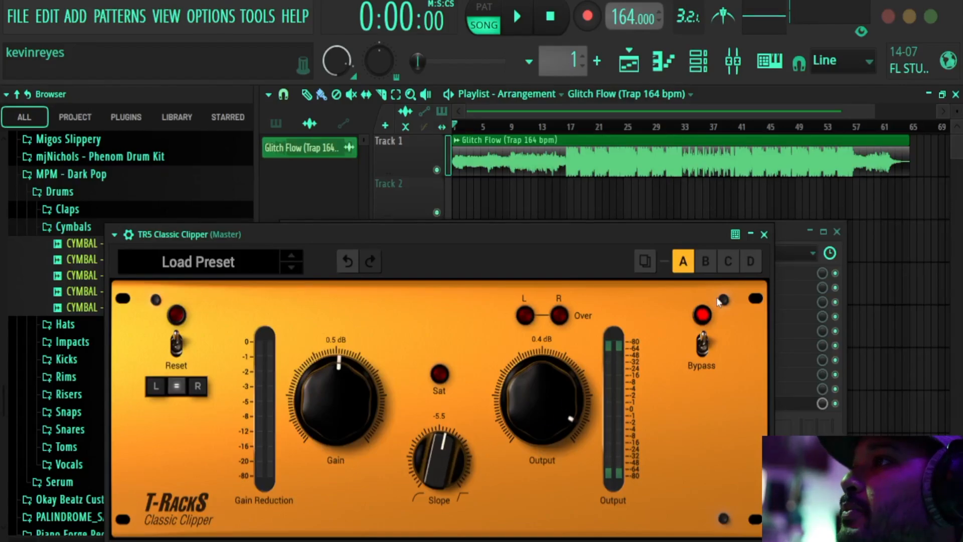
left_click(764, 234)
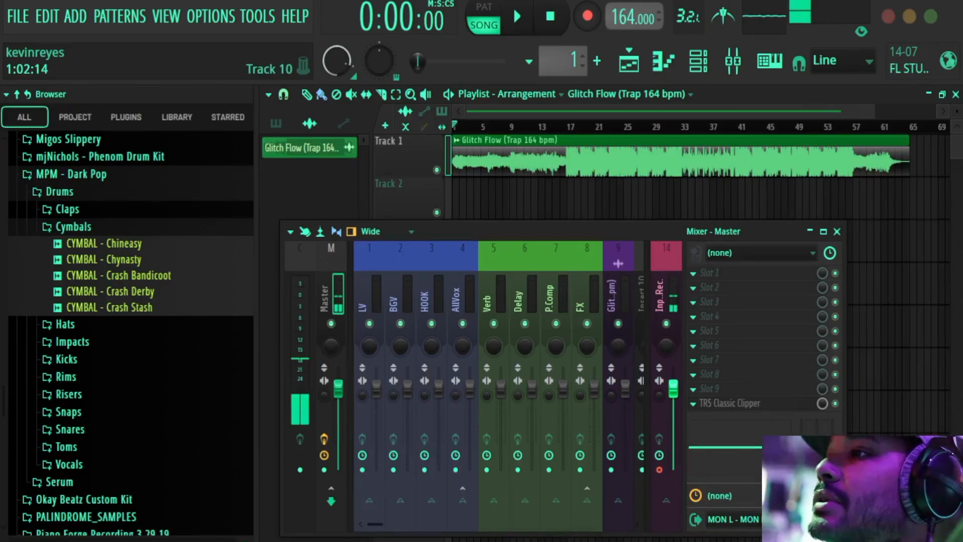
Step: Switch to the UA Console and inspect the API Vision channel strip on Analog 4, then close its window
mouse_move(597, 526)
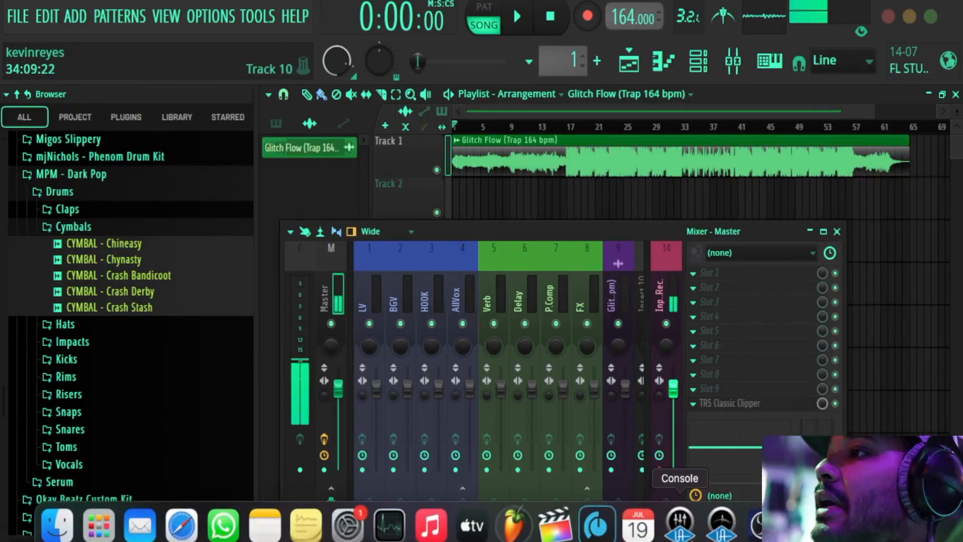
left_click(680, 525)
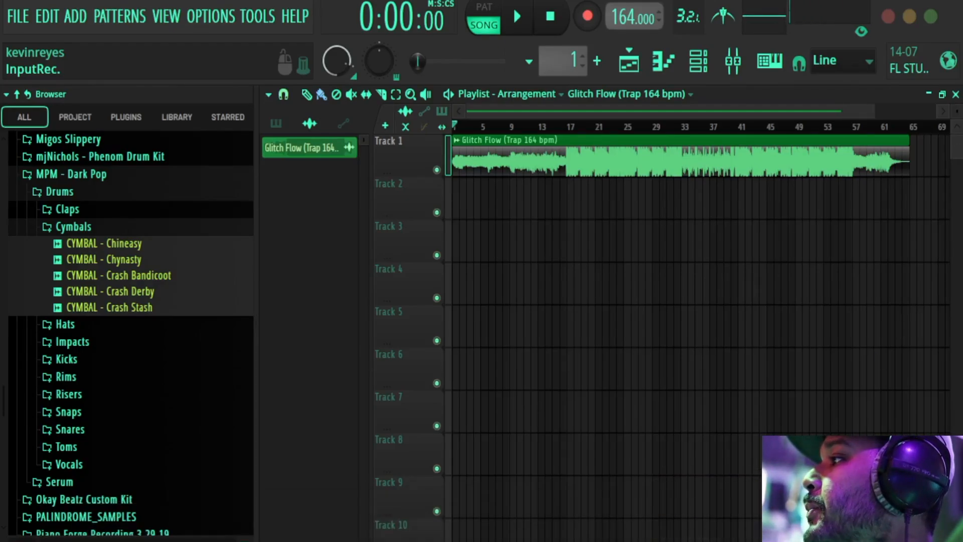
left_click_drag(743, 79, 320, 1)
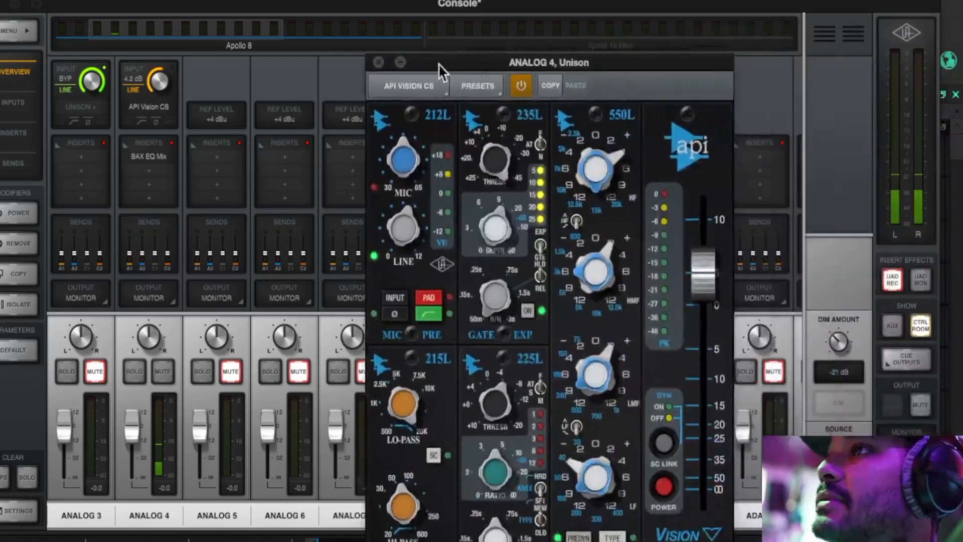
left_click_drag(438, 63, 281, 27)
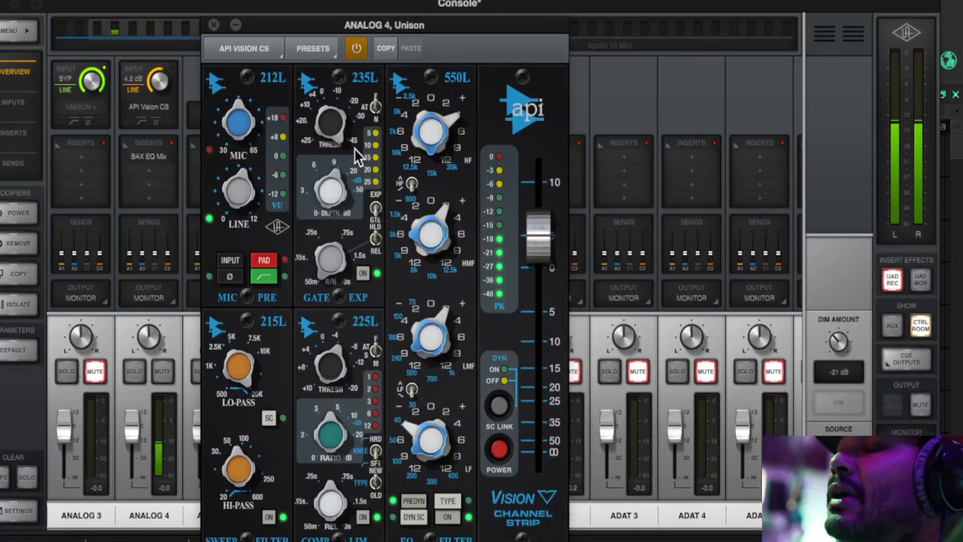
left_click_drag(305, 21, 275, 20)
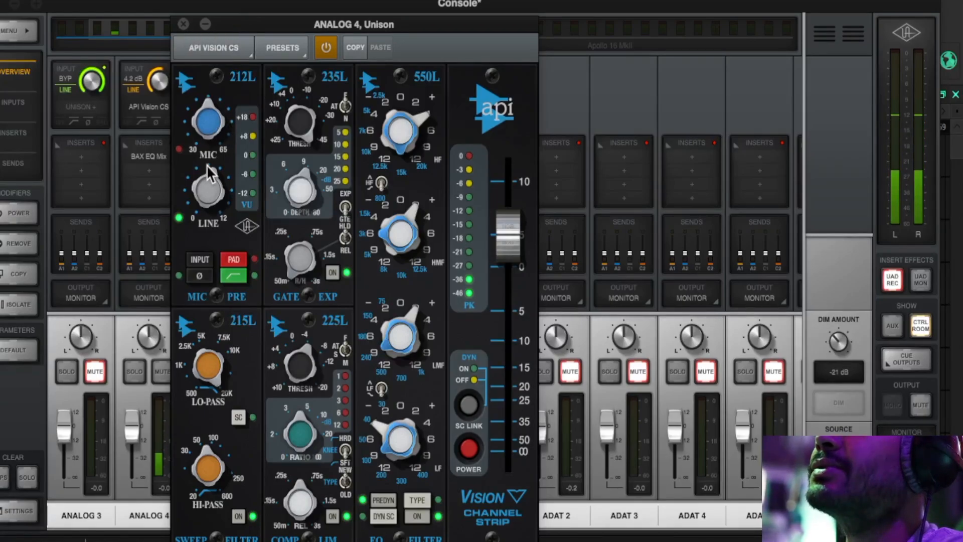
left_click(182, 24)
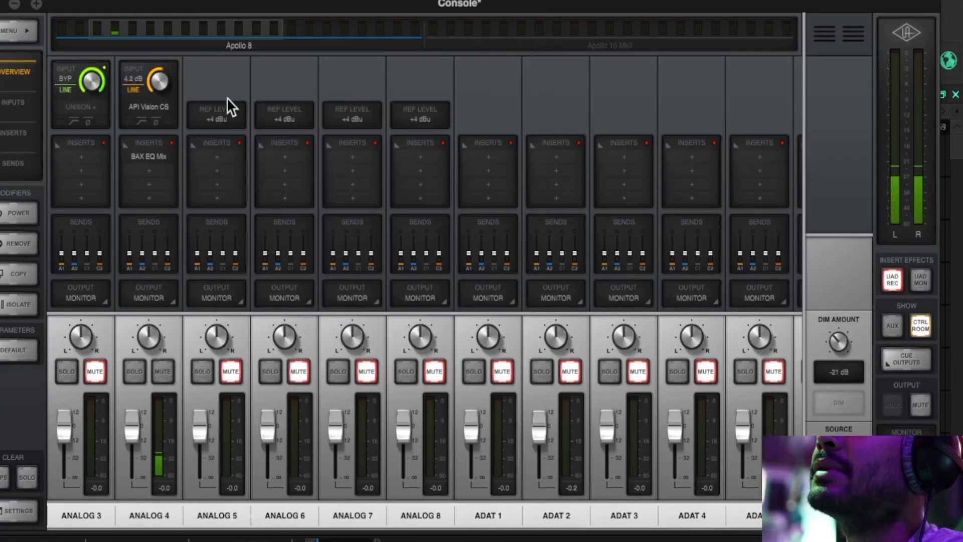
Step: Inspect the BAX EQ Mix settings on Analog 4's first insert, then close the plug-in
mouse_move(169, 154)
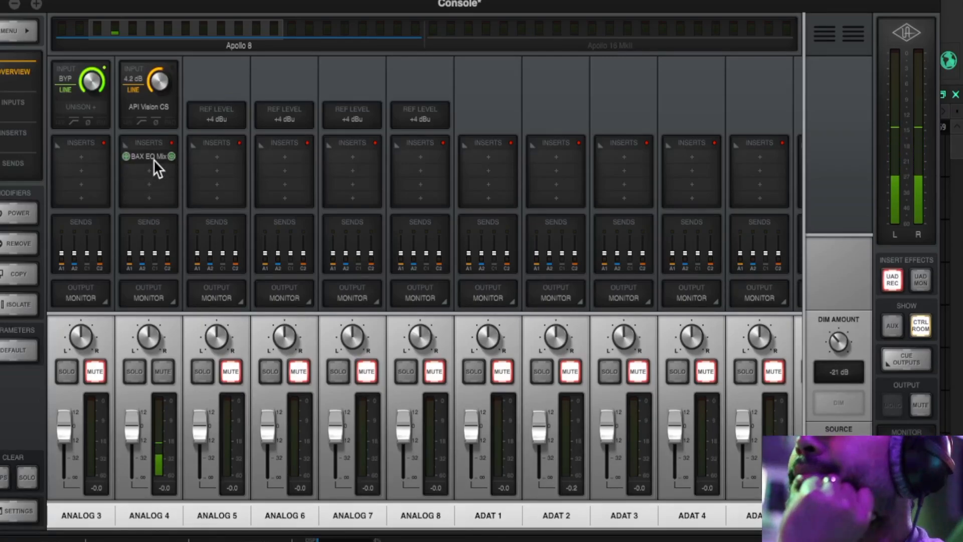
left_click(148, 154)
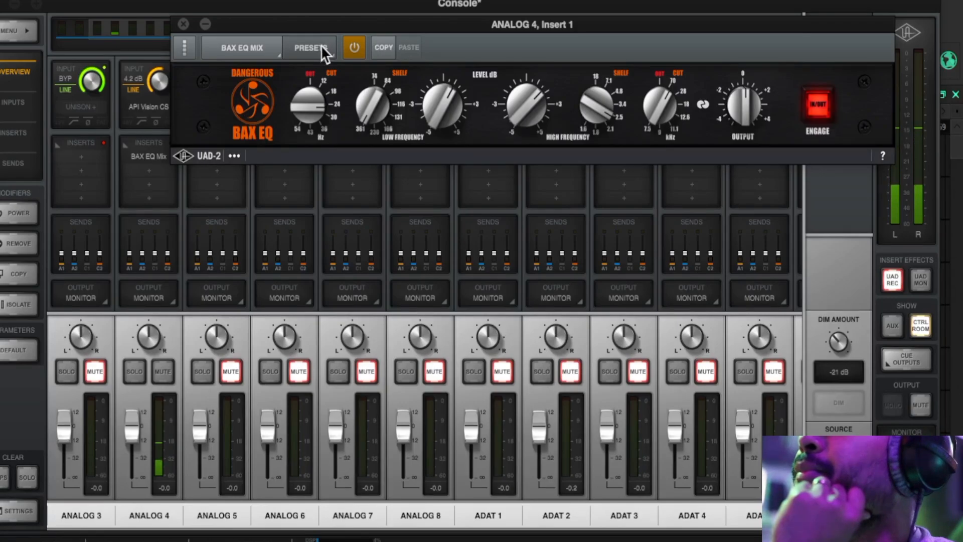
left_click(183, 24)
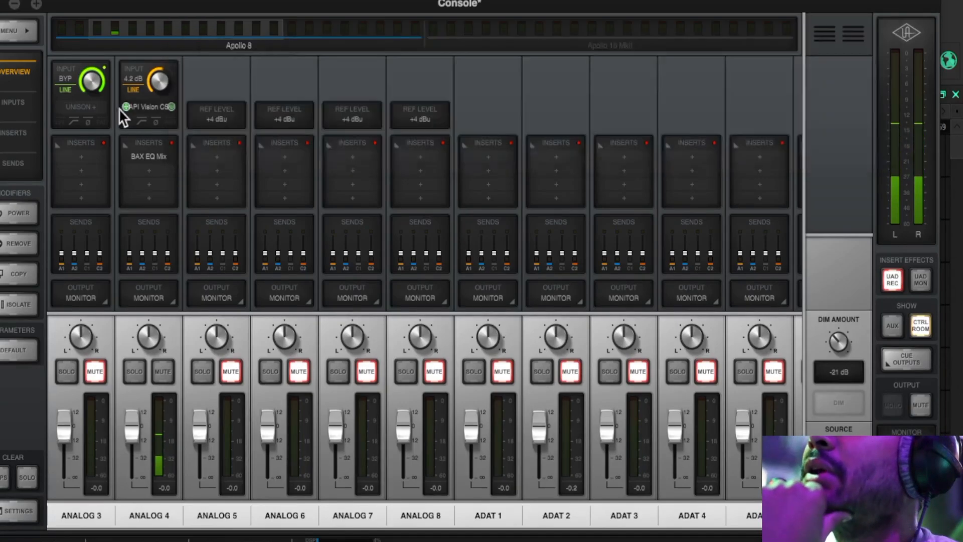
Step: Load Antares Auto-Tune Realtime into Analog 4's second insert and set its key to D with the Minor scale
left_click(146, 170)
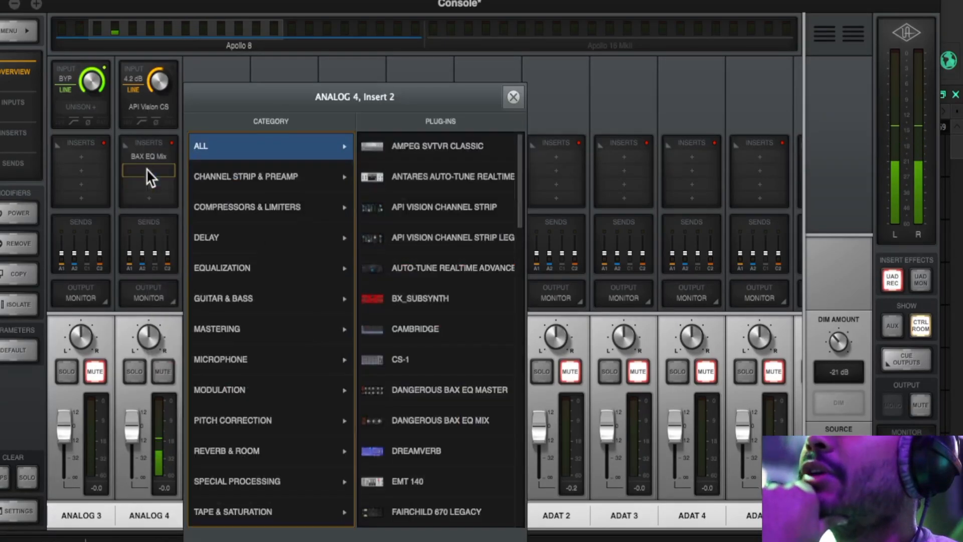
left_click(427, 177)
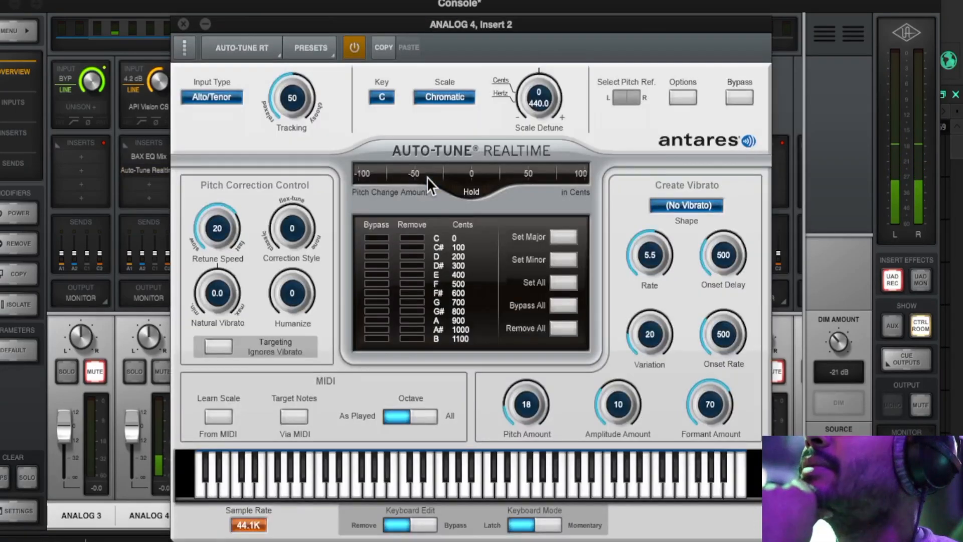
left_click(387, 99)
left_click(387, 129)
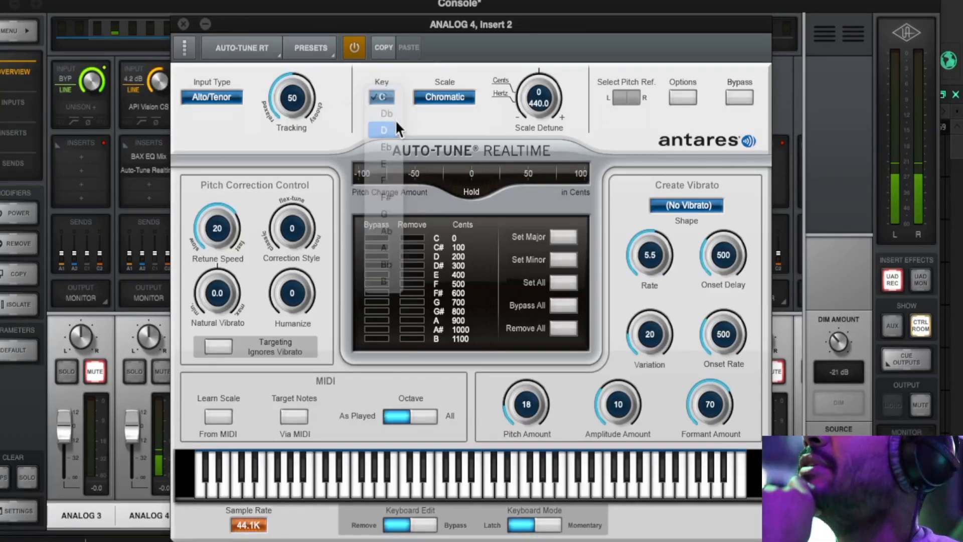
left_click(435, 95)
left_click(452, 79)
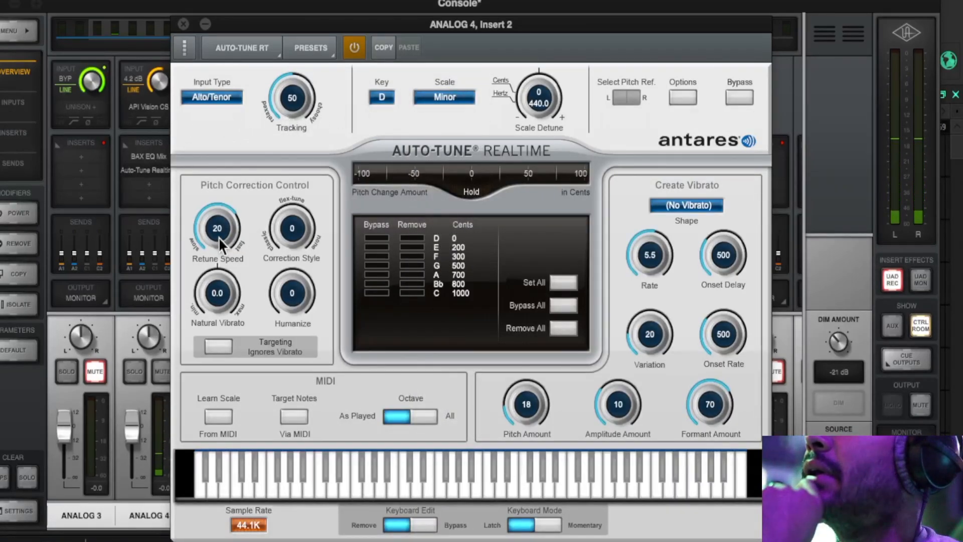
Step: Adjust Auto-Tune Realtime's retune speed, then close the plug-in and the Console to return to FL Studio
left_click_drag(219, 237, 236, 215)
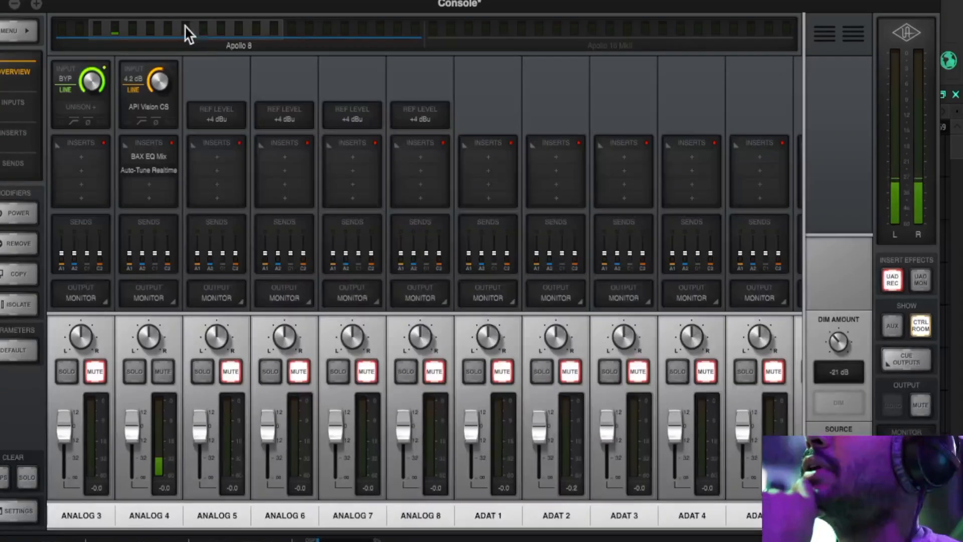
left_click(182, 24)
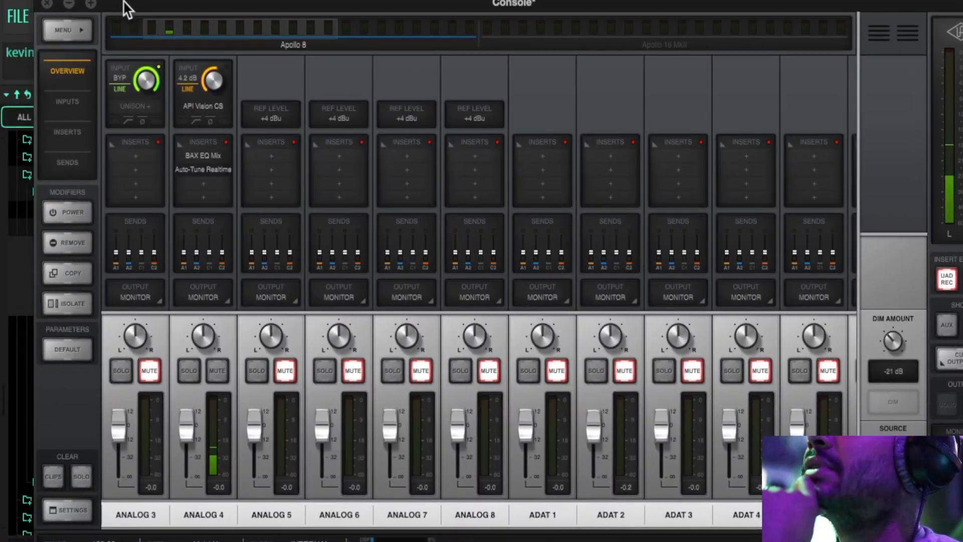
left_click(44, 3)
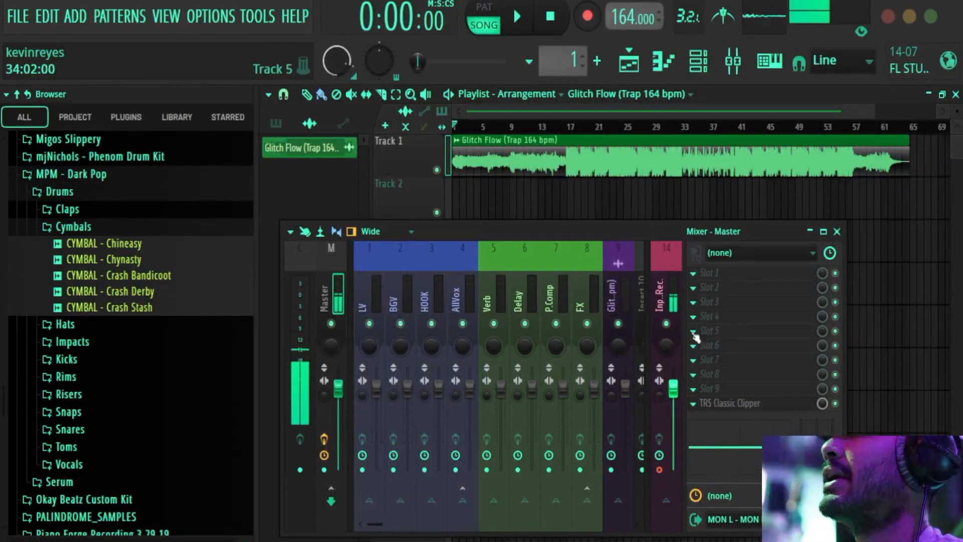
Step: Reposition the mixer window just below the beat clip and toggle its visibility
left_click_drag(595, 227, 551, 229)
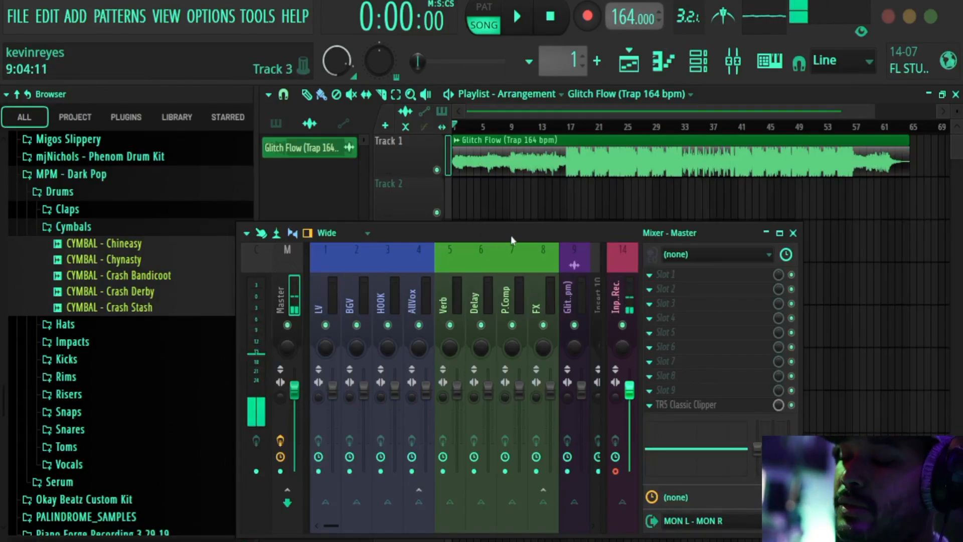
left_click_drag(511, 236, 532, 234)
left_click_drag(580, 218, 581, 222)
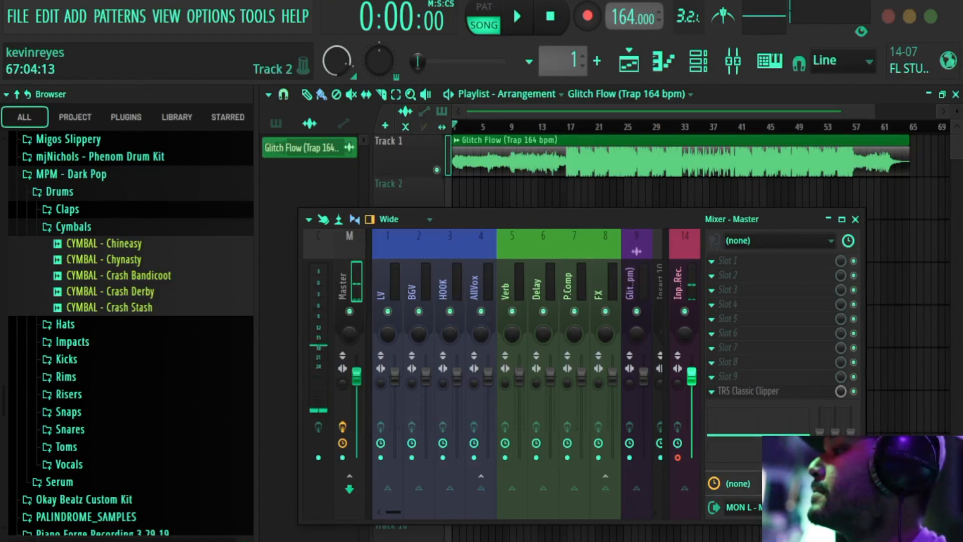
key("F9")
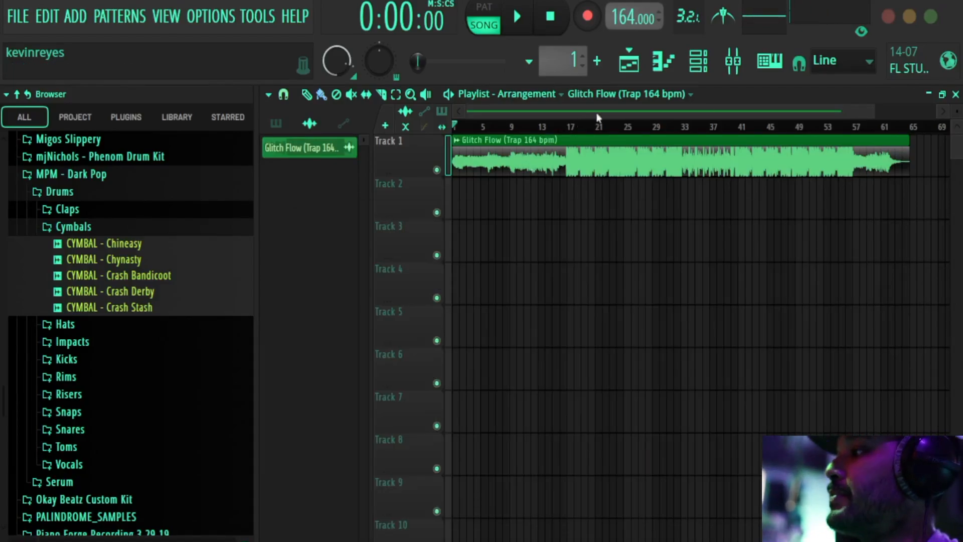
Step: Arm audio recording and record a first vocal take over the beat into playlist Track 2, stopping after about 50 seconds
left_click(589, 15)
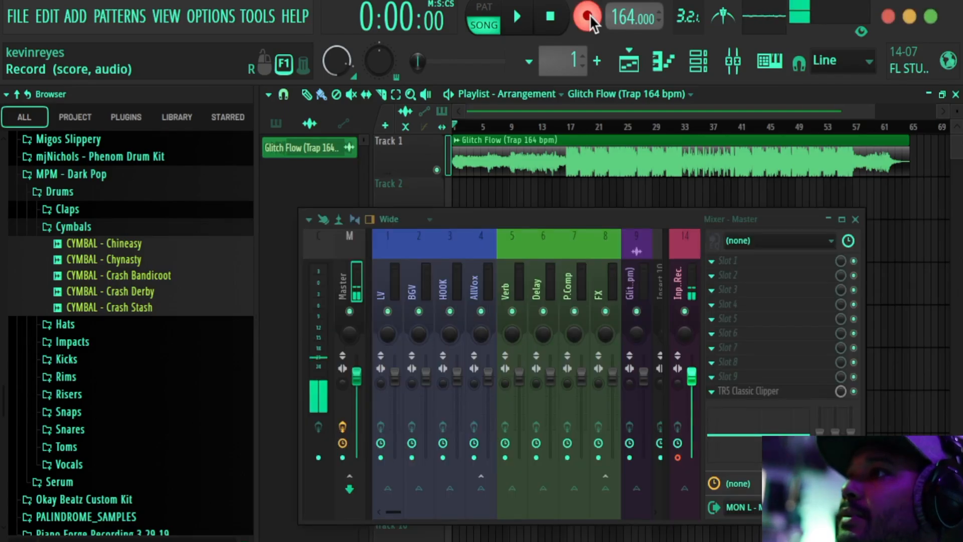
left_click(518, 15)
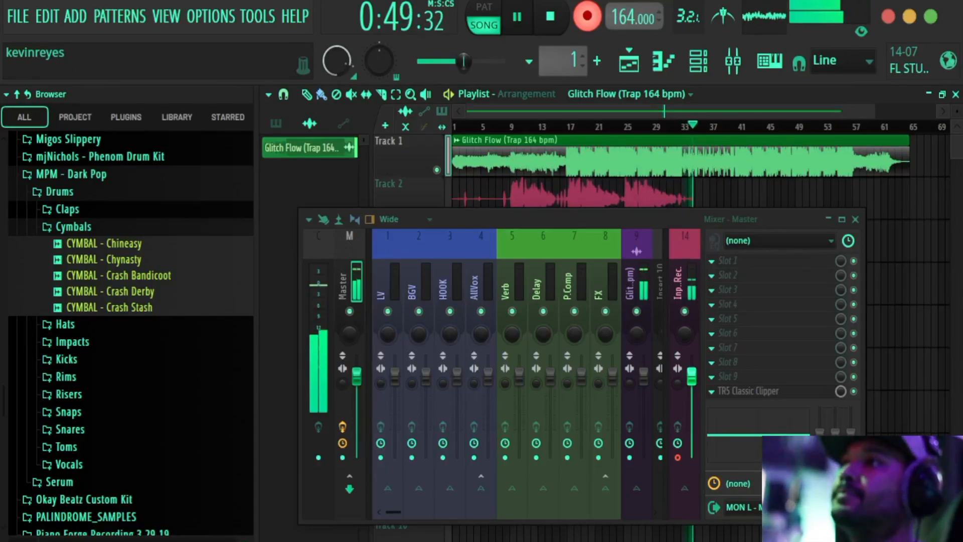
left_click(561, 22)
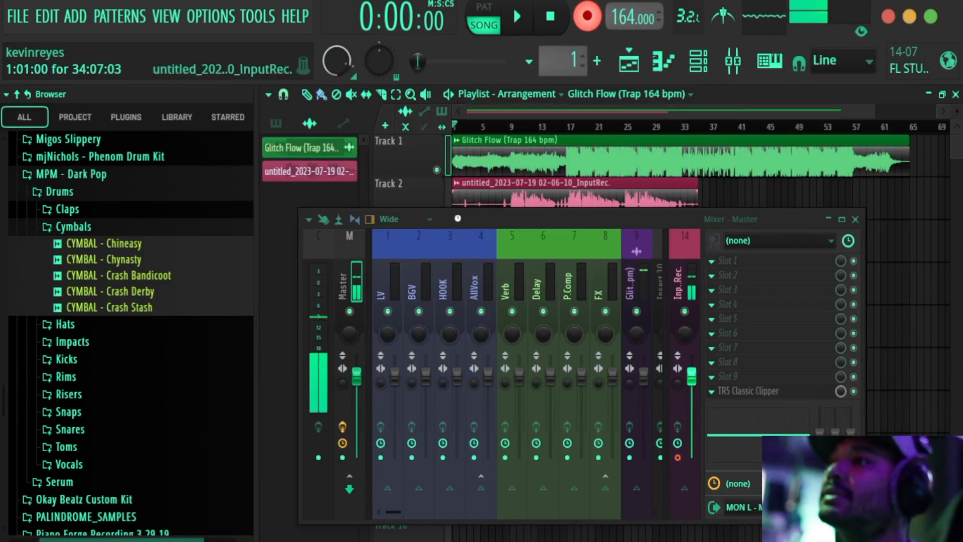
Step: Mute the first take on Track 2 and record a second vocal take over the beat into Track 3
left_click_drag(473, 220, 450, 288)
left_click(437, 213)
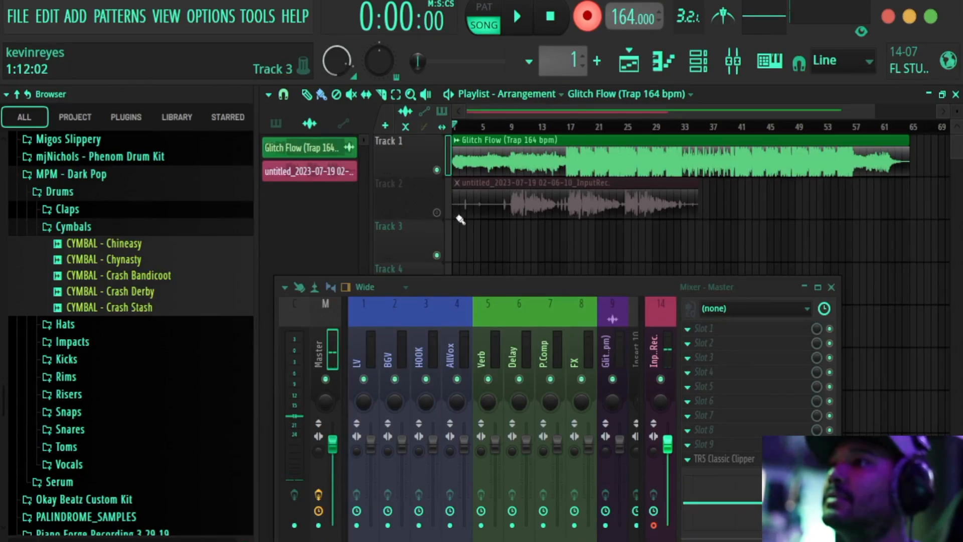
left_click(517, 18)
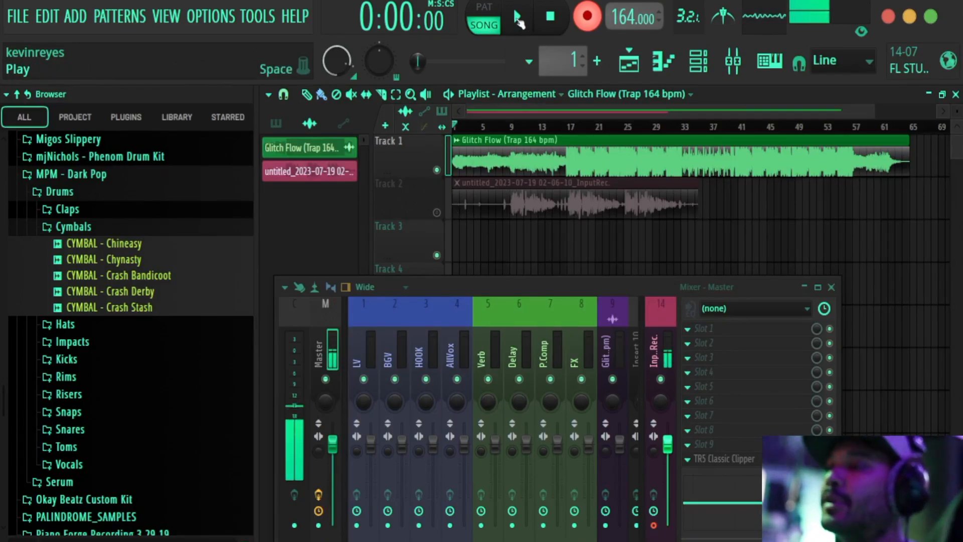
left_click(517, 18)
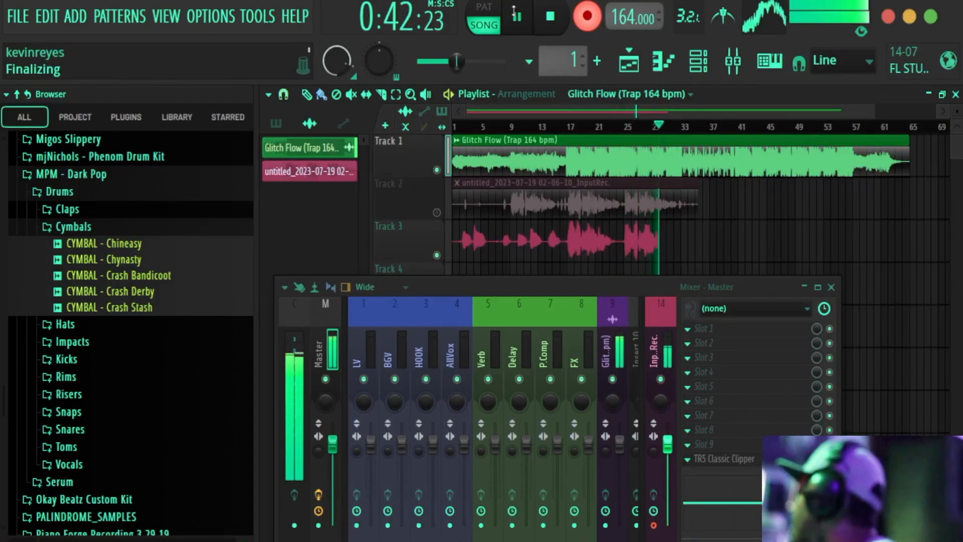
left_click(566, 6)
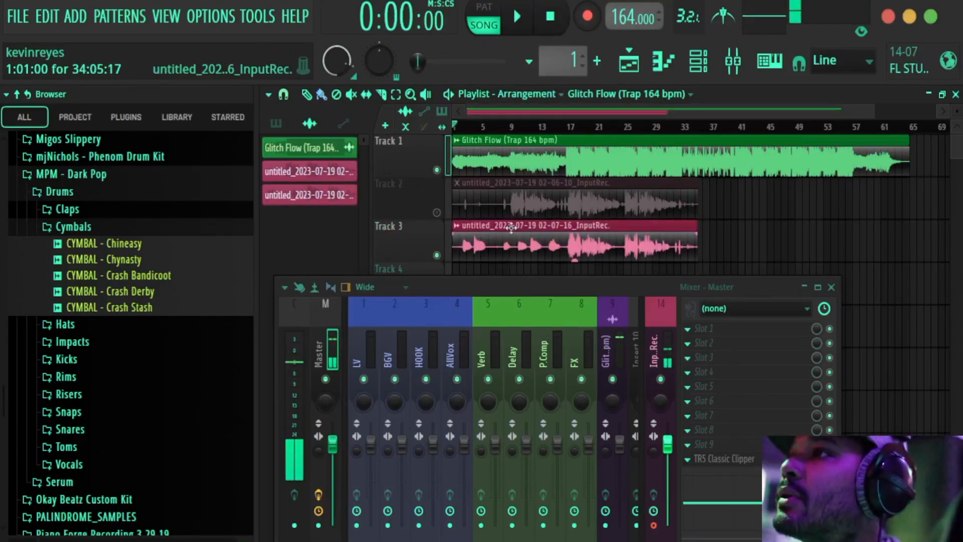
Step: Undo the stray beat clip placed on Track 4, then unmute Track 2 and play both vocal takes with the beat
left_click(592, 268)
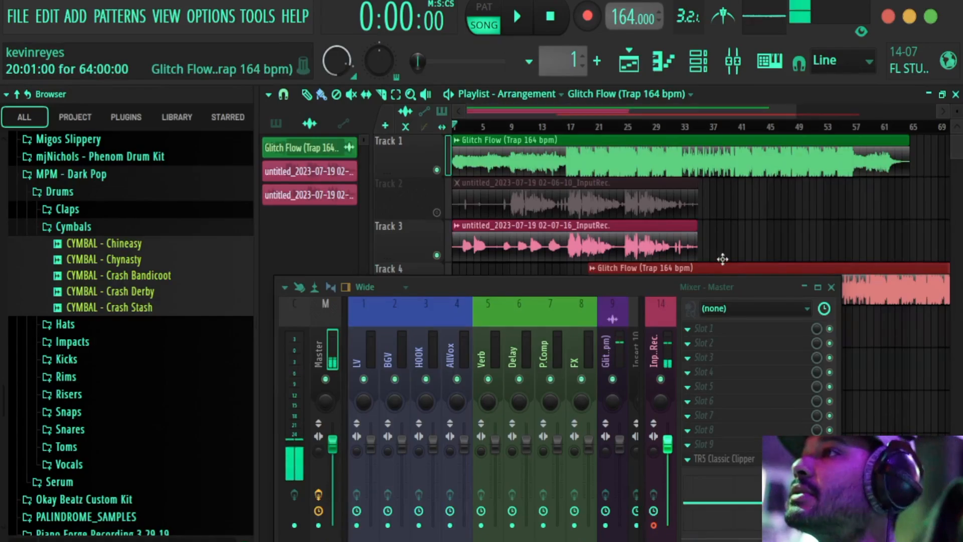
key("ctrl+z")
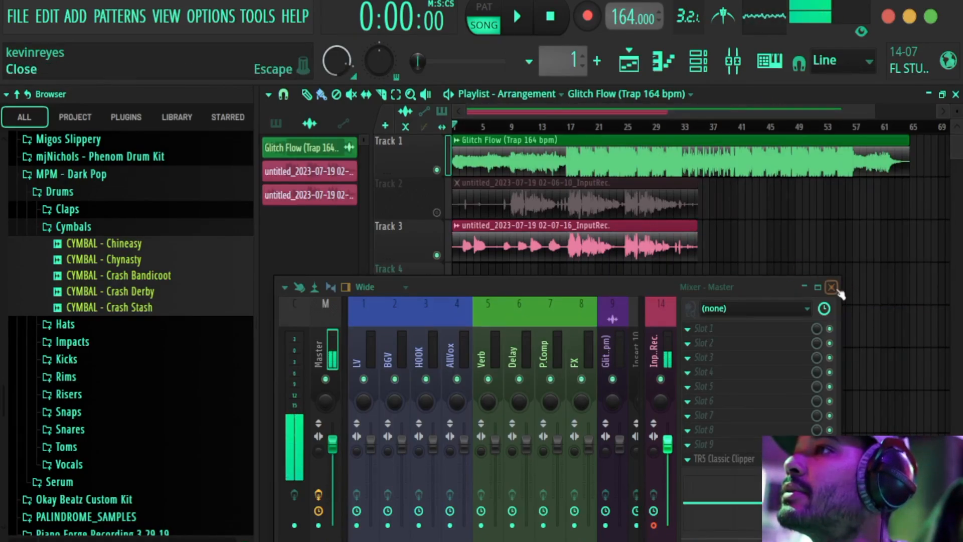
left_click(436, 213)
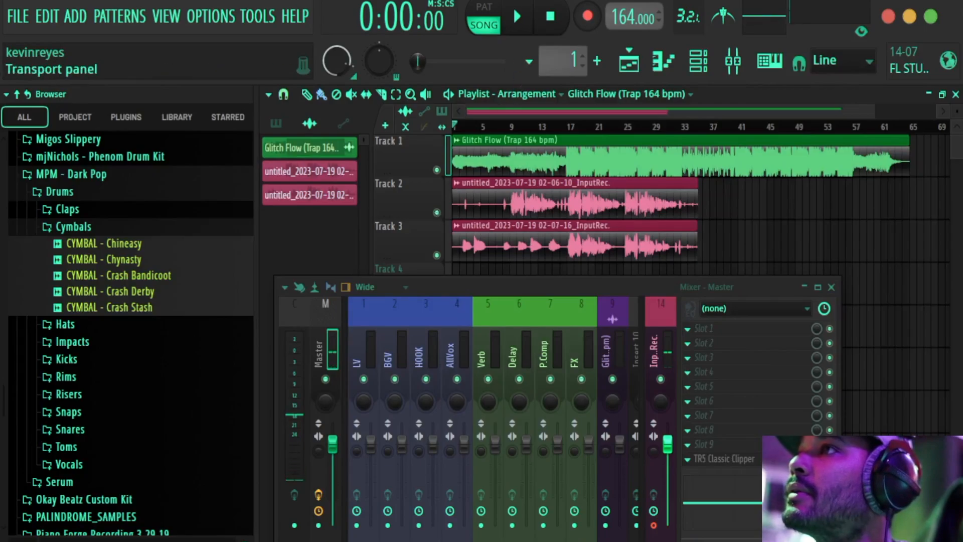
left_click(518, 17)
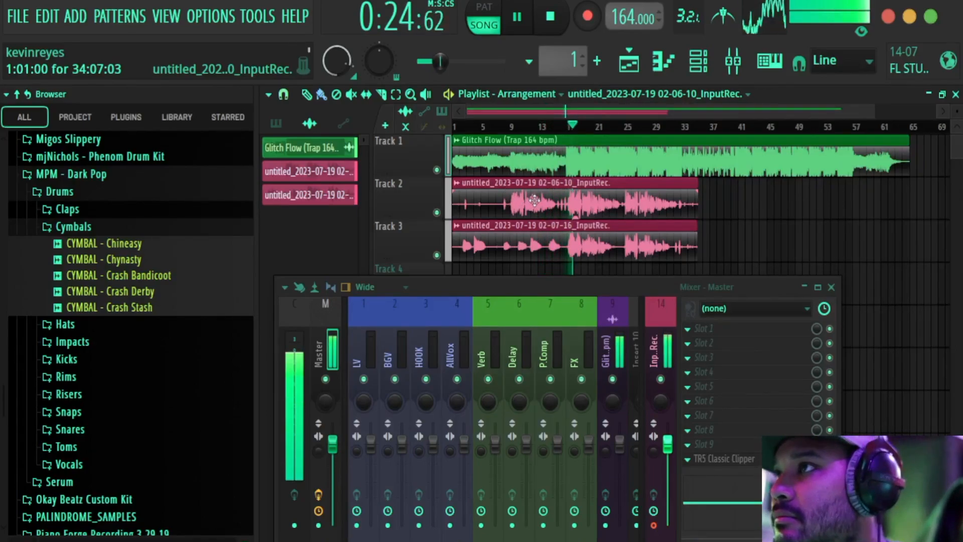
mouse_move(576, 257)
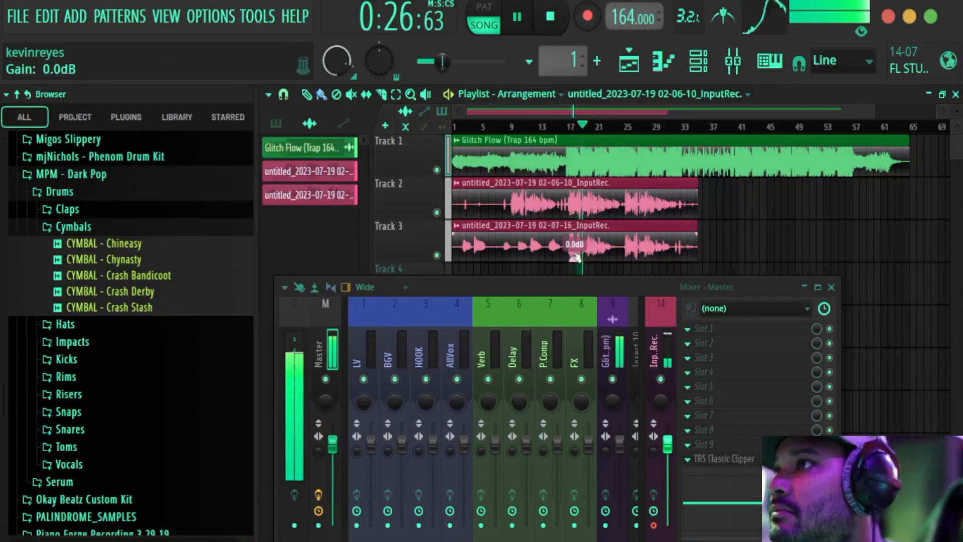
Step: Lower the gain of the vocal clip on Track 3 to -0.9 dB
left_click_drag(575, 258, 575, 259)
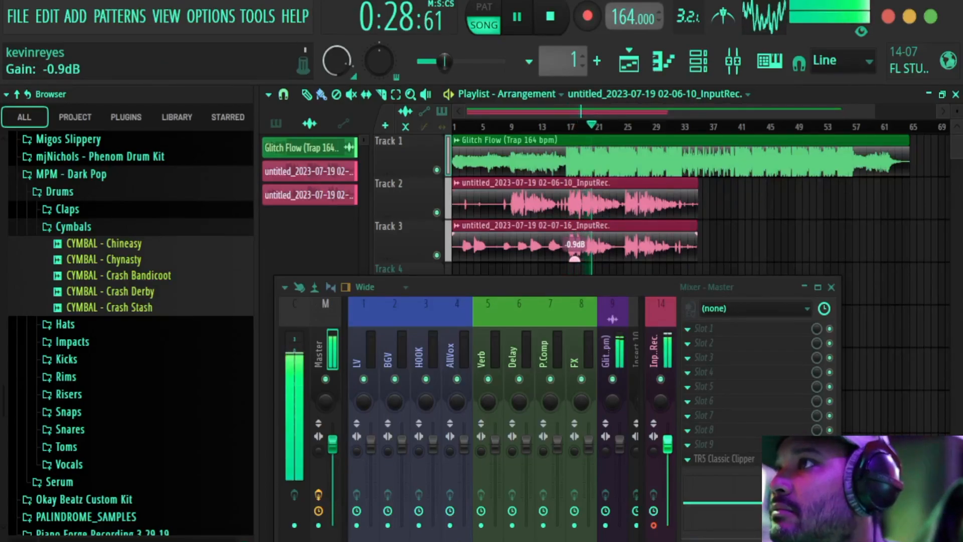
Step: Stop playback and route the first vocal take on Track 2 to mixer track 3 (HOOK) in its channel settings
left_click(578, 195)
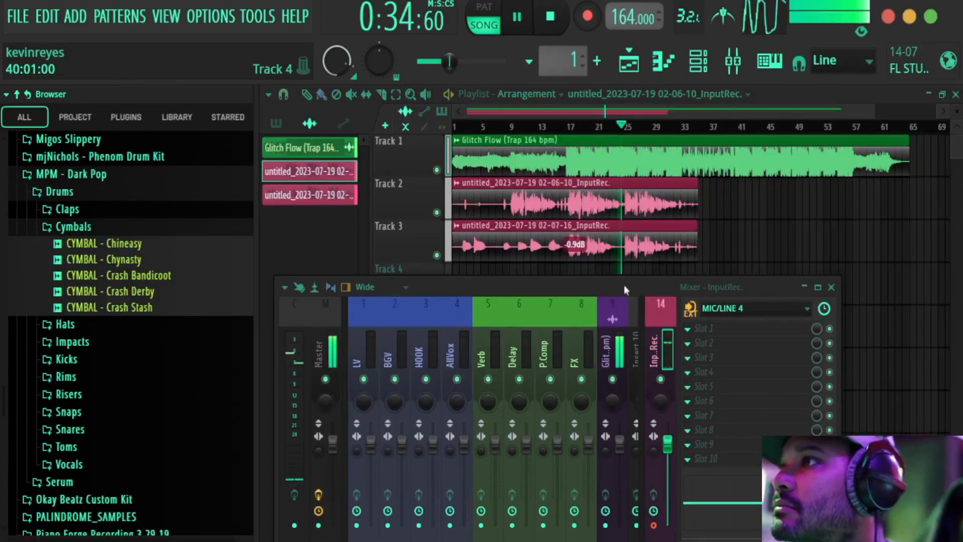
left_click_drag(624, 284, 641, 418)
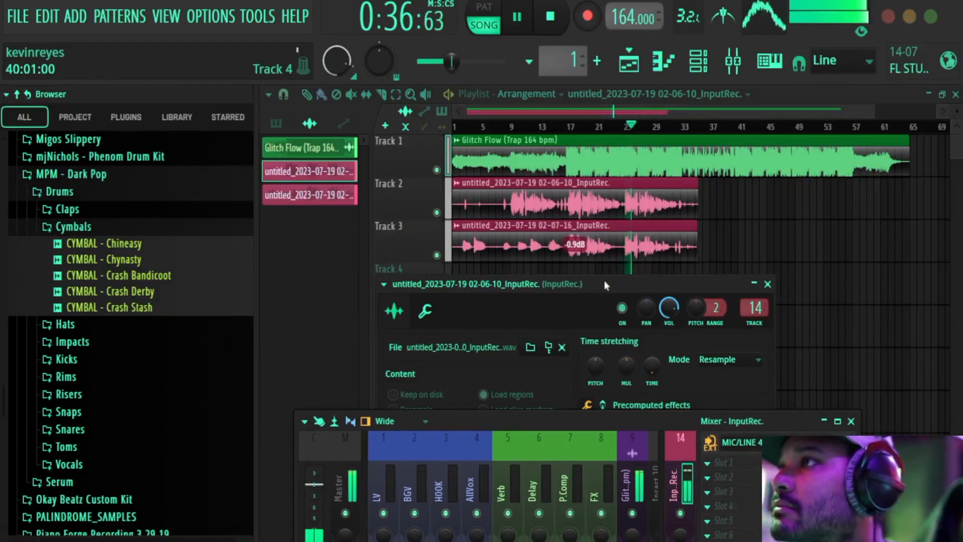
left_click_drag(604, 284, 602, 226)
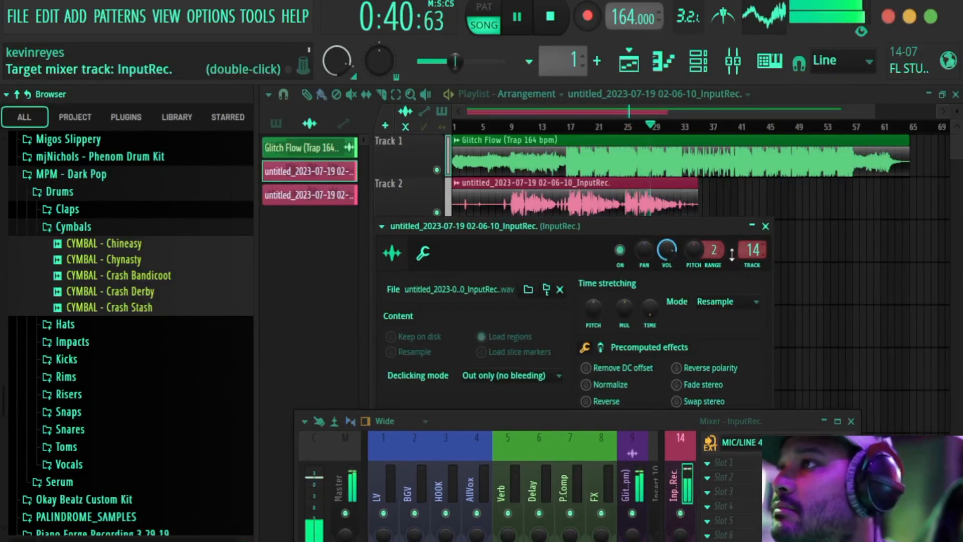
left_click_drag(618, 227, 603, 281)
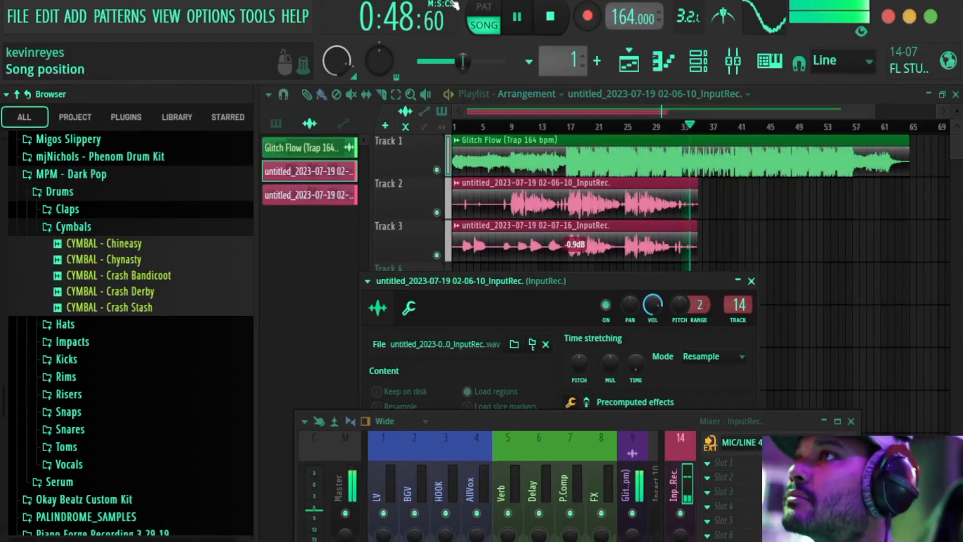
left_click(551, 19)
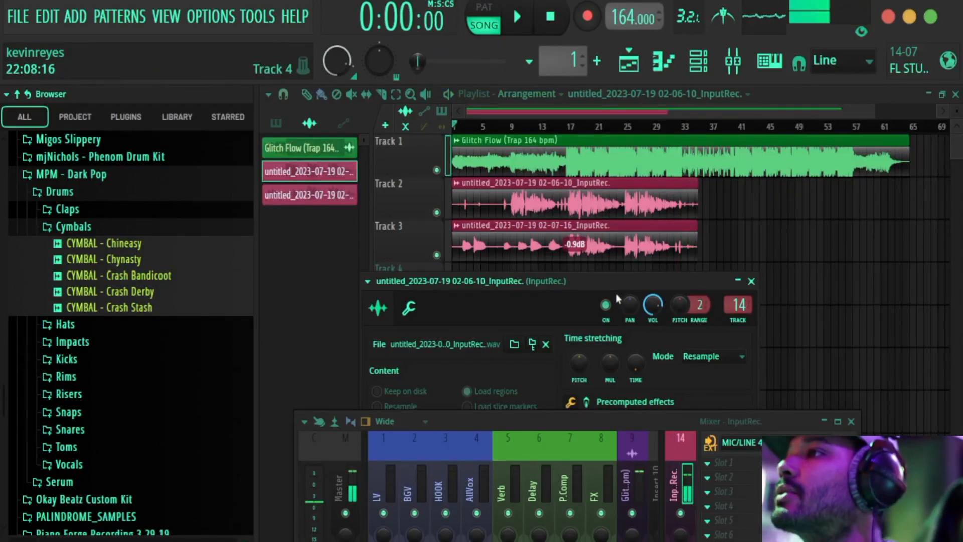
left_click_drag(620, 281, 570, 307)
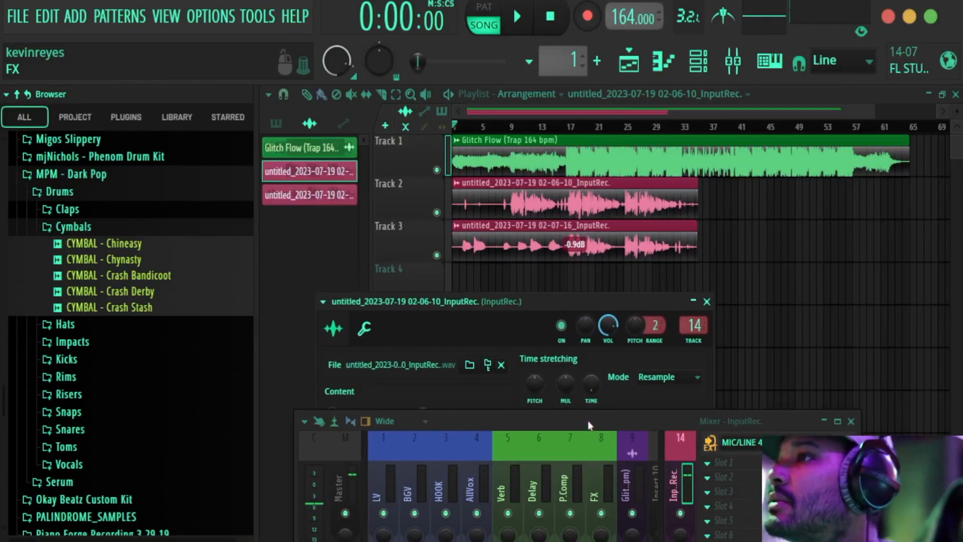
left_click_drag(589, 425, 580, 384)
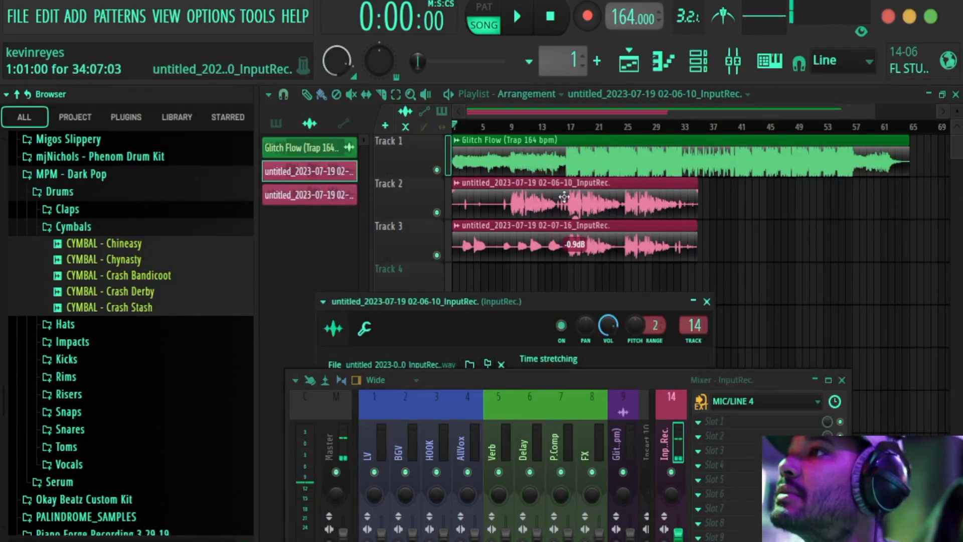
left_click_drag(693, 326, 694, 381)
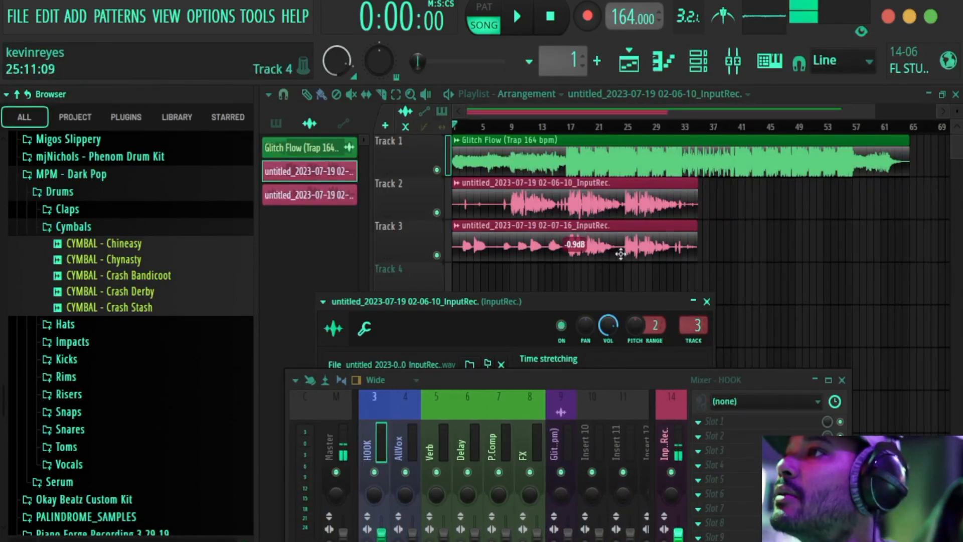
Step: Route the second vocal take on Track 3 to mixer track 2 (BGV)
left_click(513, 246)
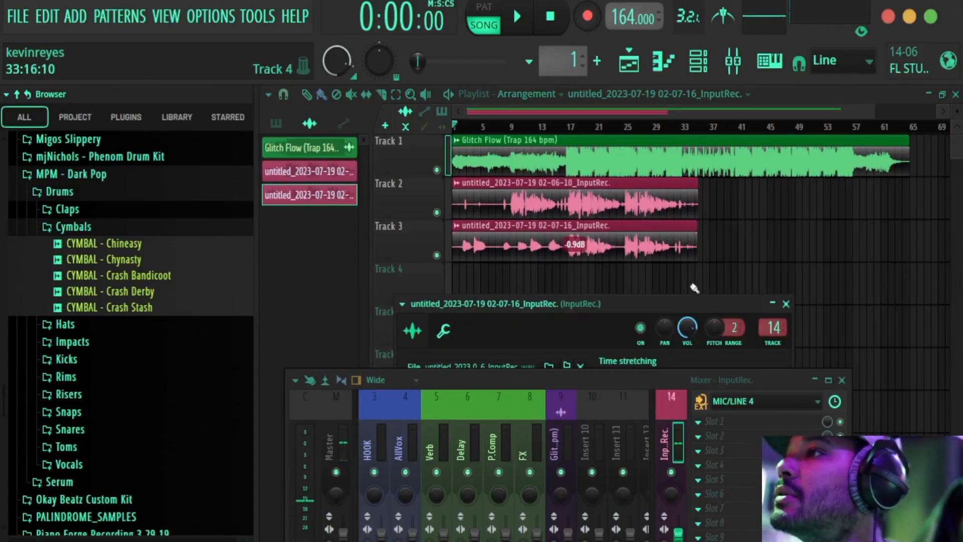
left_click_drag(772, 328, 772, 366)
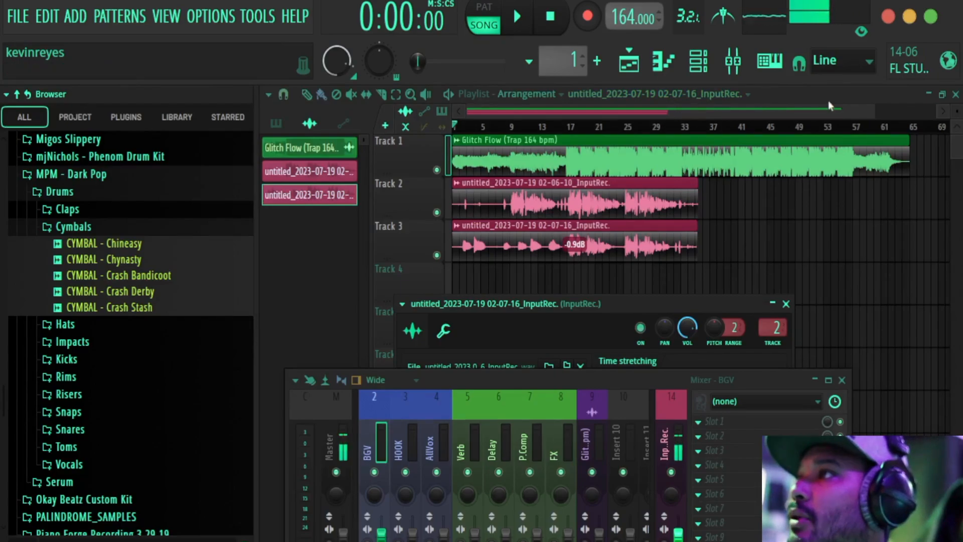
left_click_drag(870, 106, 945, 107)
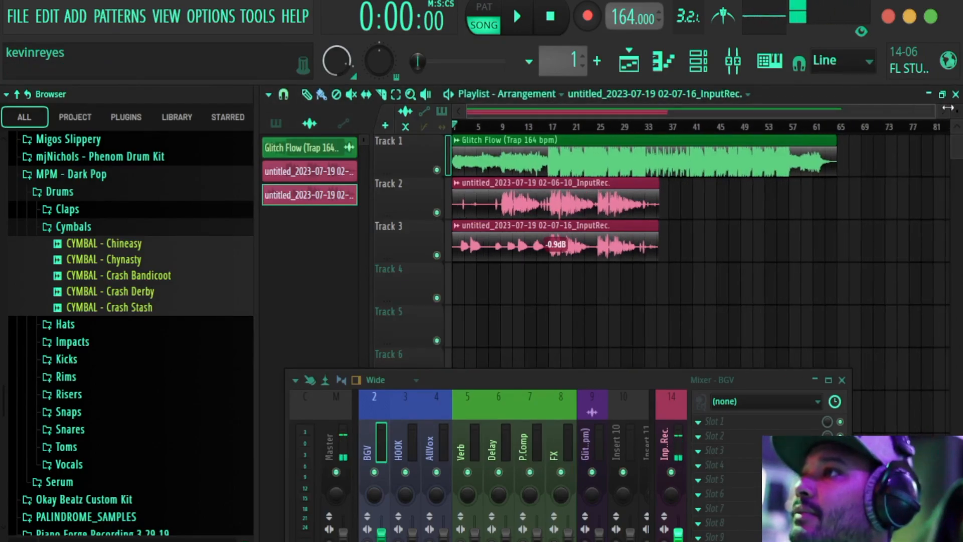
Step: Arm recording and record a third vocal take into Track 4, starting at about 0:35 and stopping just after 1:00
left_click(601, 128)
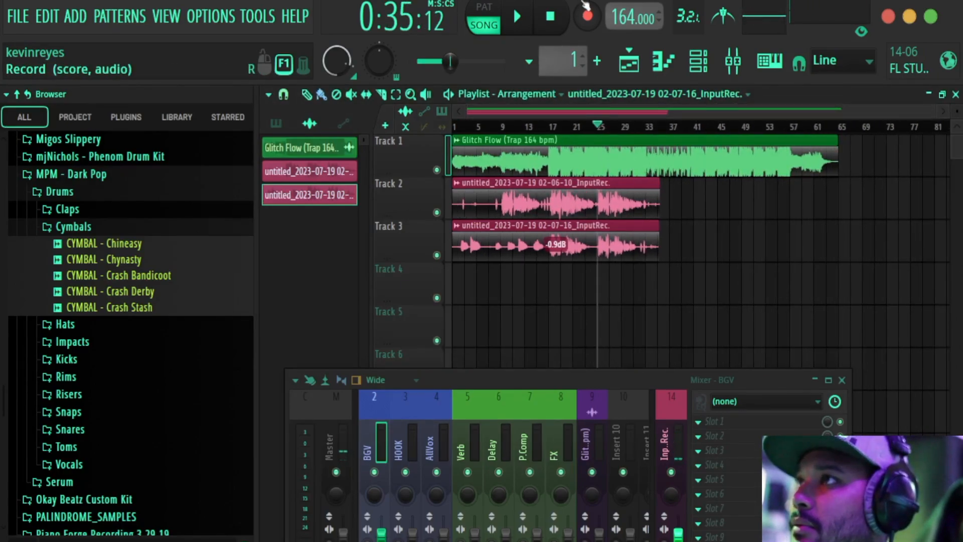
left_click(587, 17)
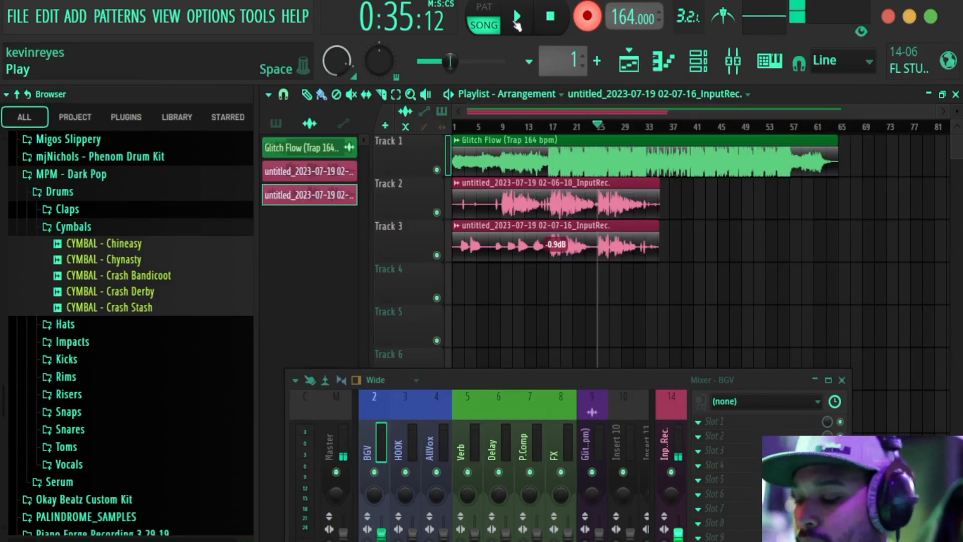
left_click(517, 18)
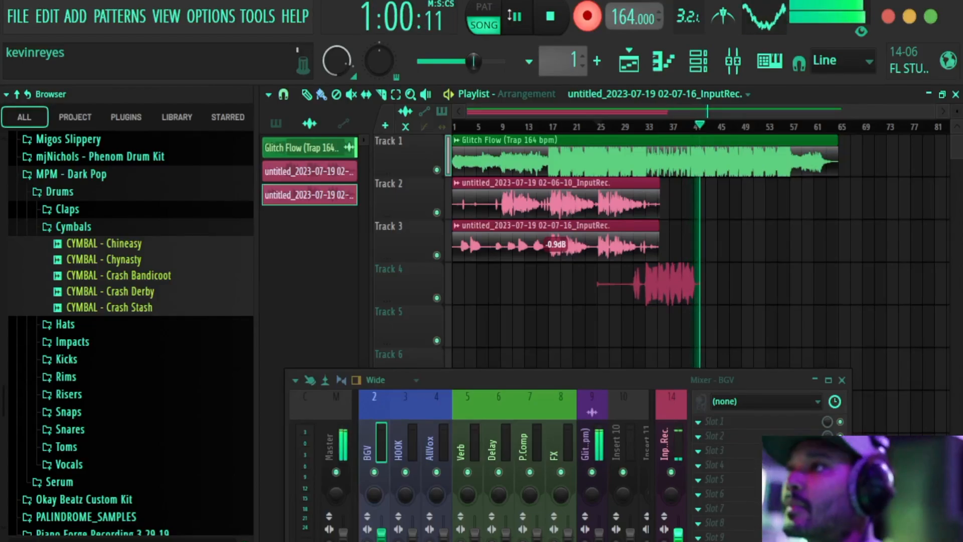
left_click(551, 16)
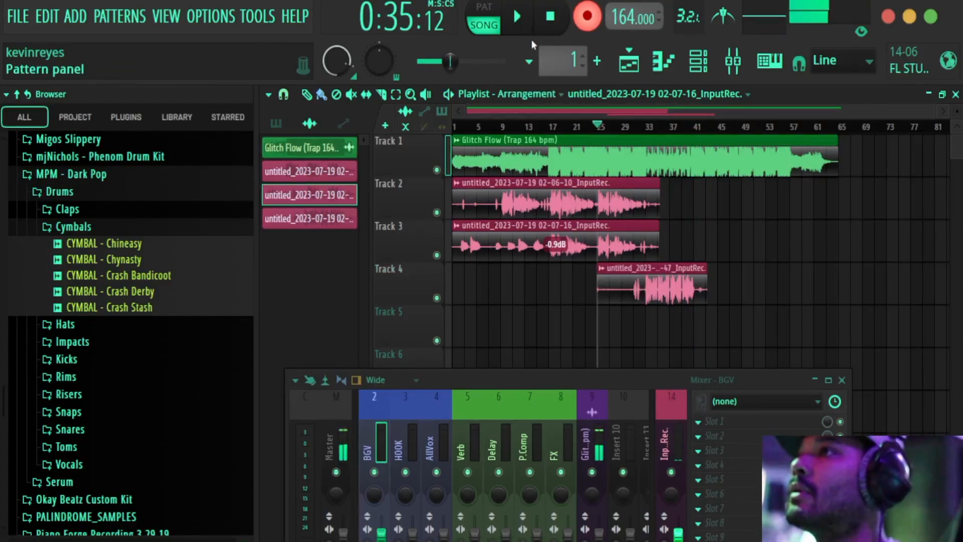
Step: Try a short vocal take on Track 2 starting at about 0:52, undo it, and return to that start point
left_click(670, 126)
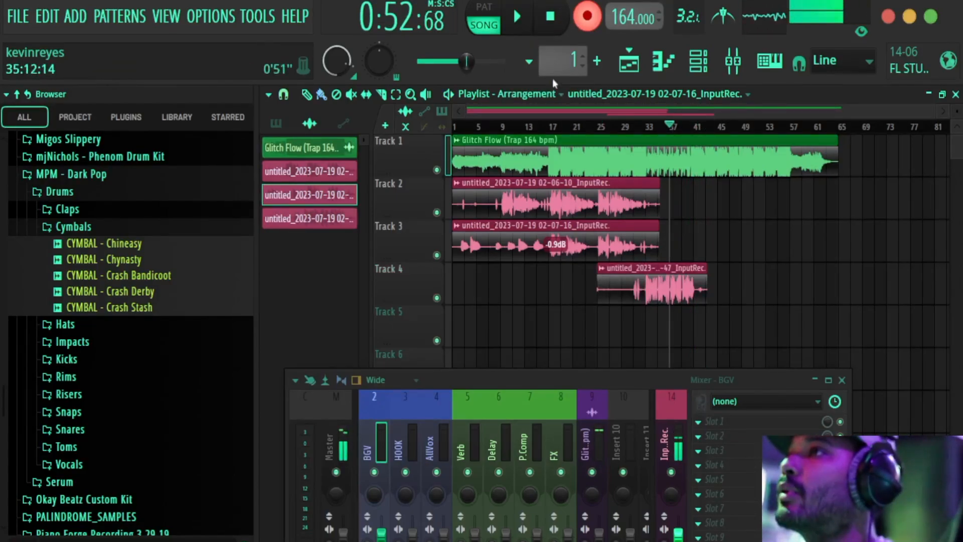
left_click(519, 18)
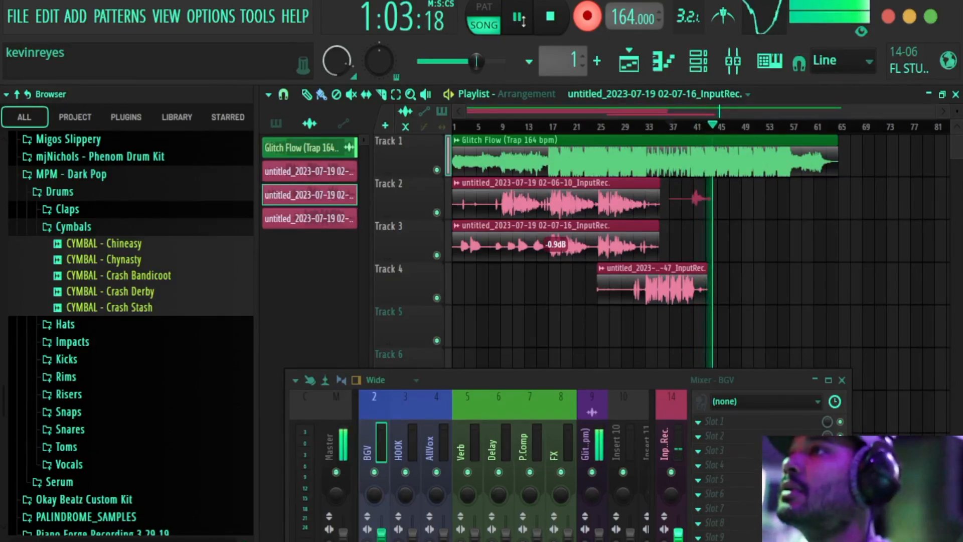
left_click(516, 17)
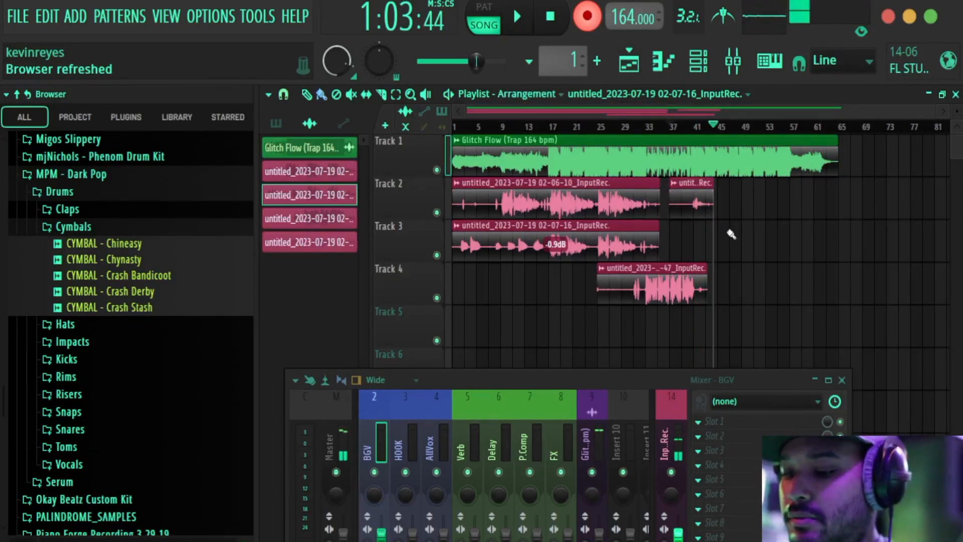
key("ctrl+z")
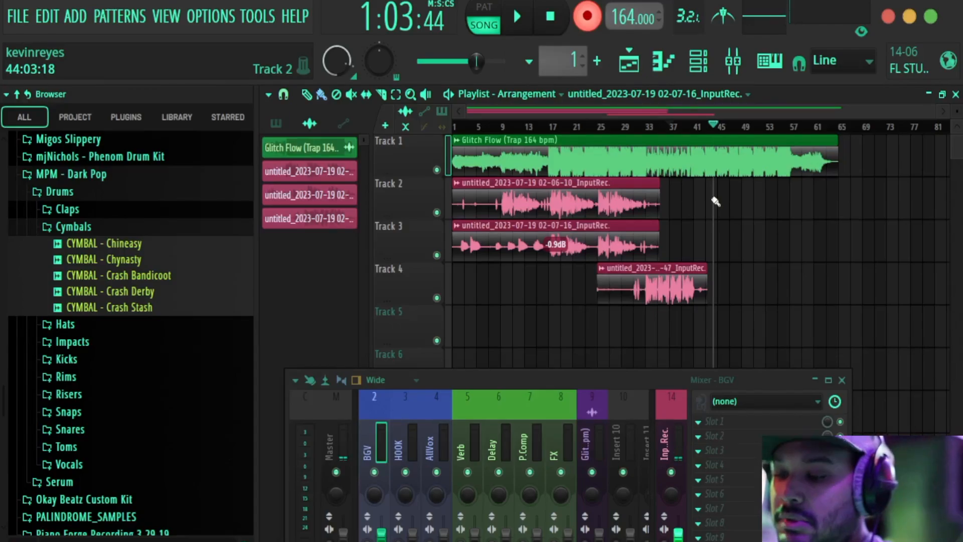
left_click(517, 18)
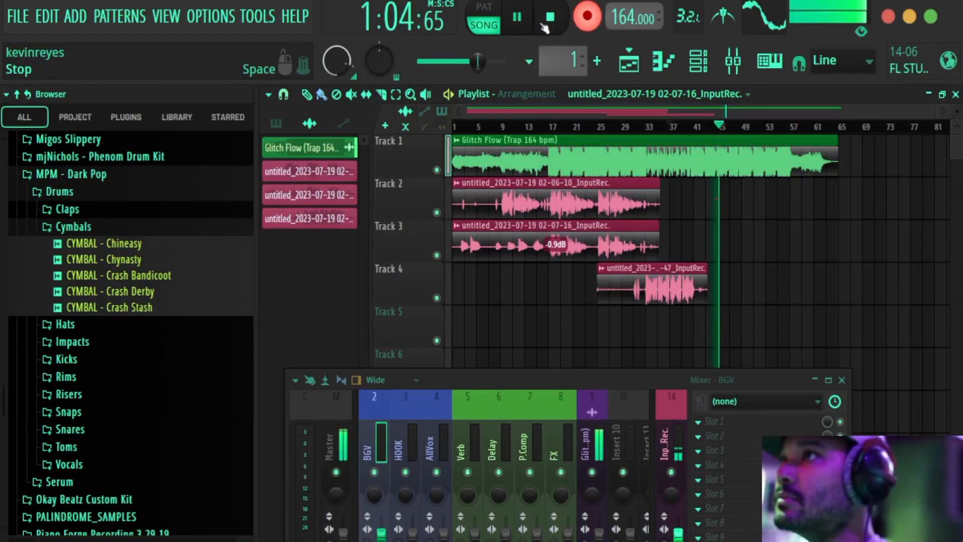
left_click(546, 25)
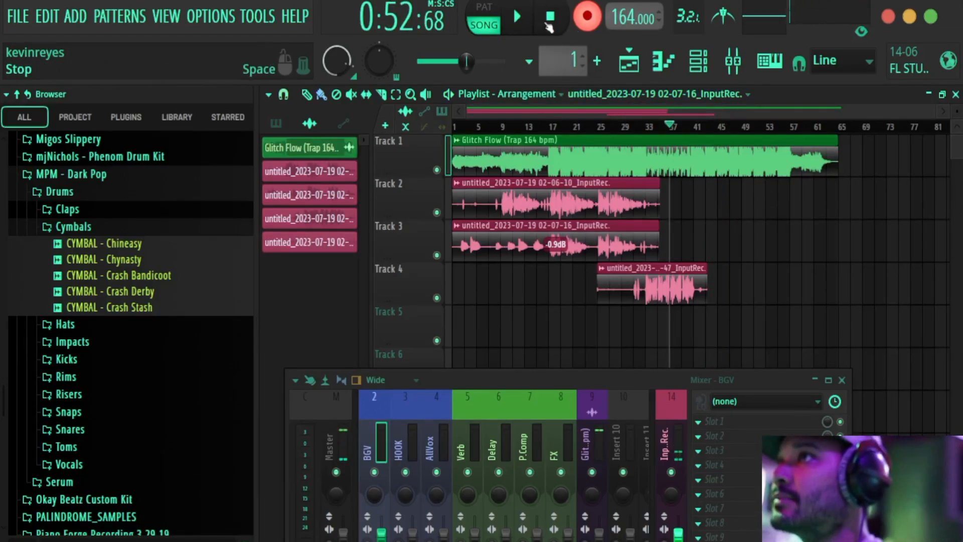
Step: Record four more trial takes into Track 2 from about 0:52 and discard each one
left_click(522, 23)
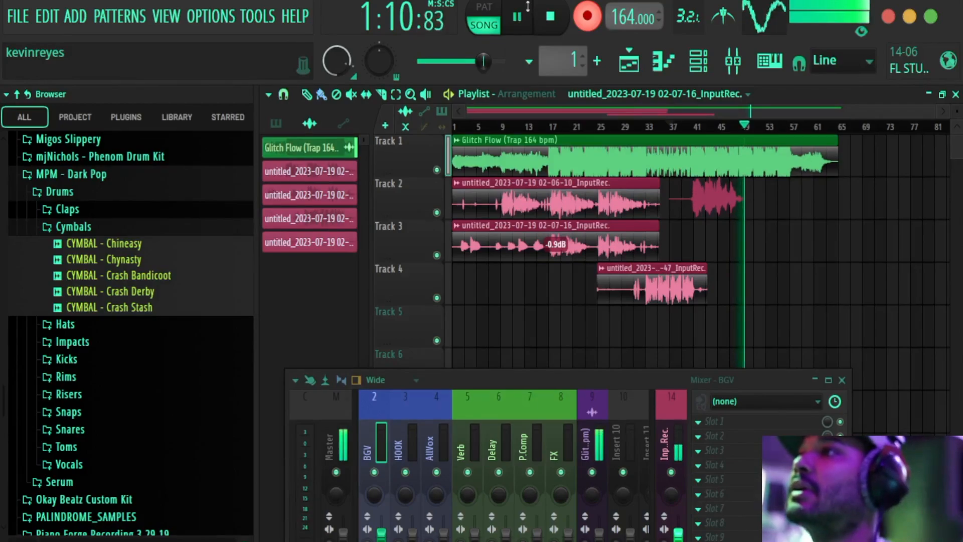
left_click(550, 16)
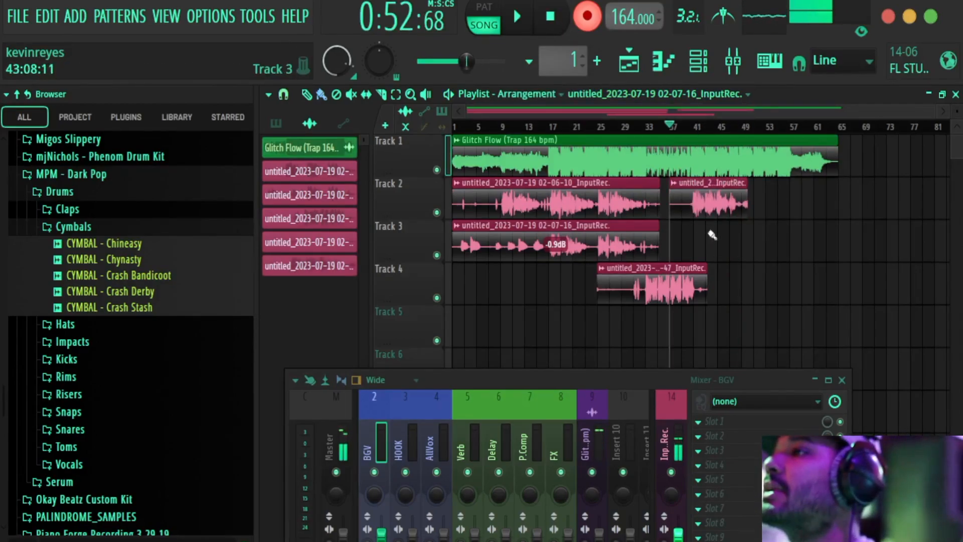
right_click(722, 210)
left_click(522, 18)
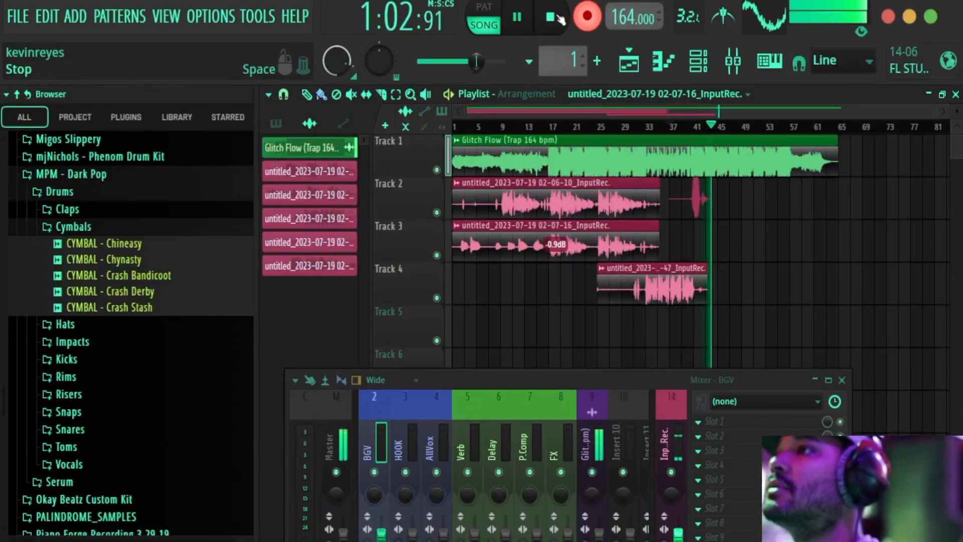
left_click(550, 17)
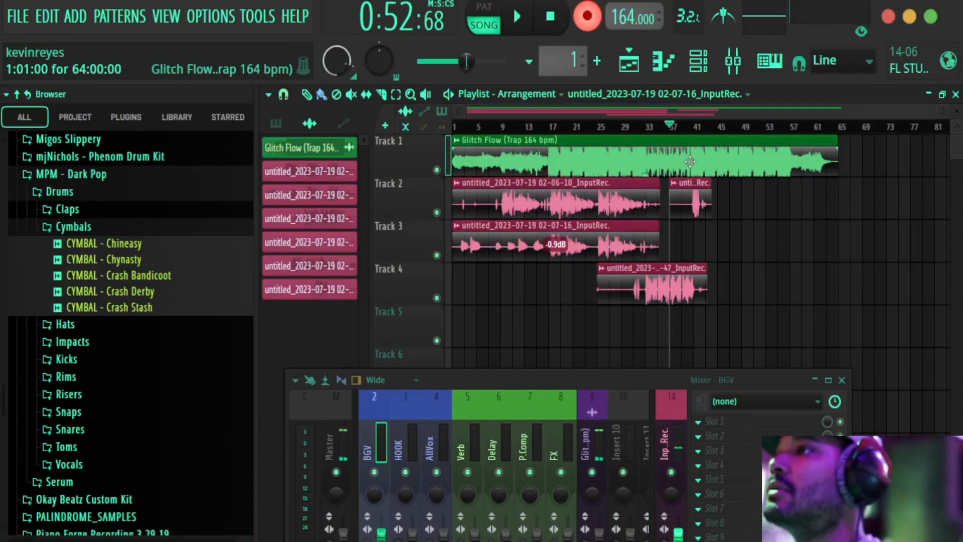
left_click(518, 17)
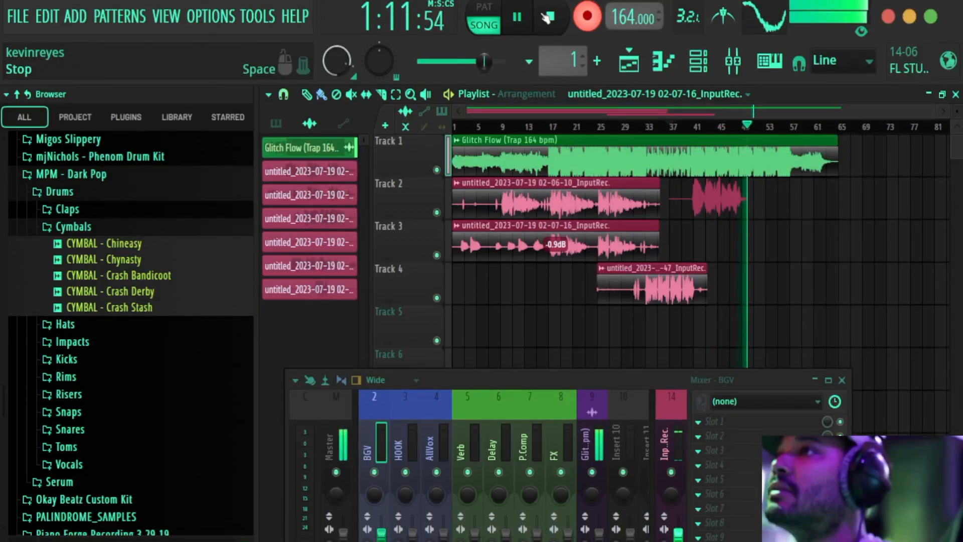
left_click(548, 18)
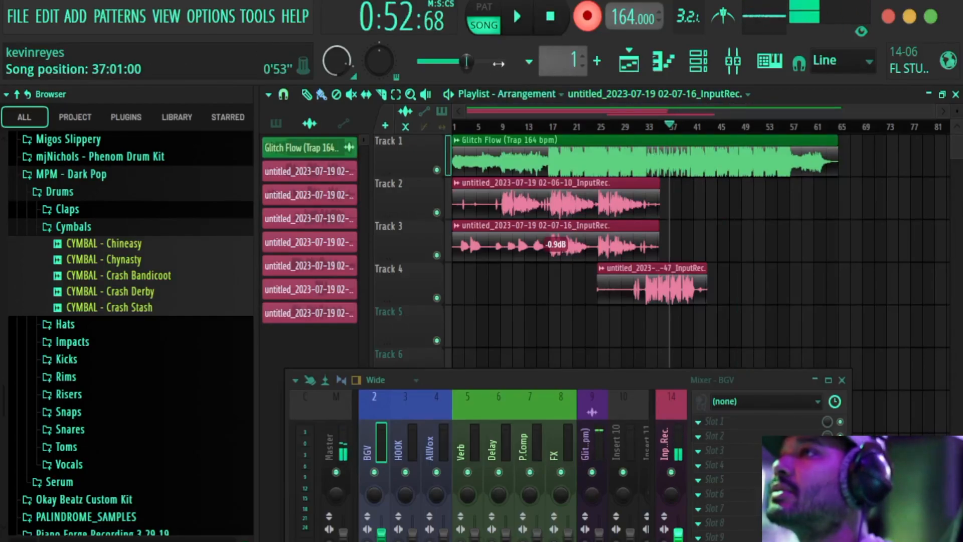
left_click(518, 18)
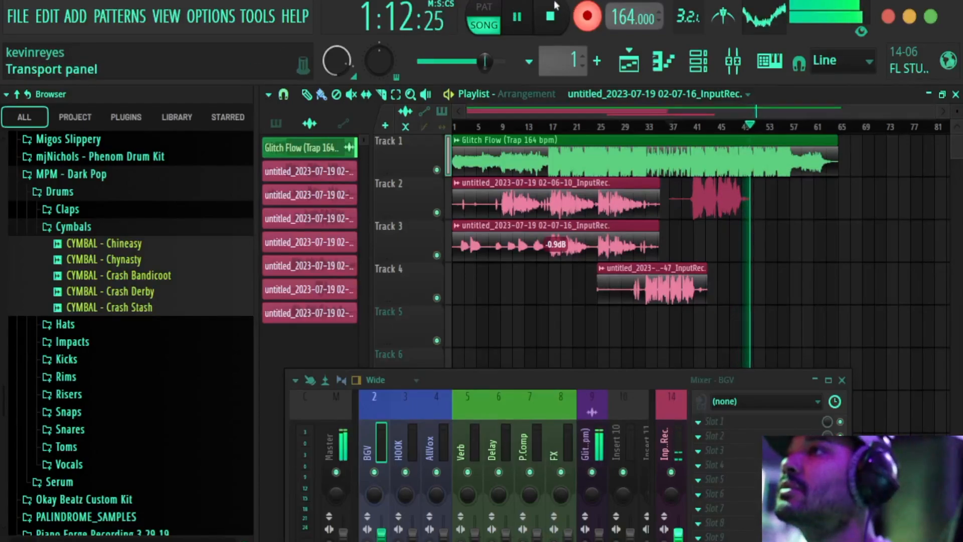
left_click(551, 16)
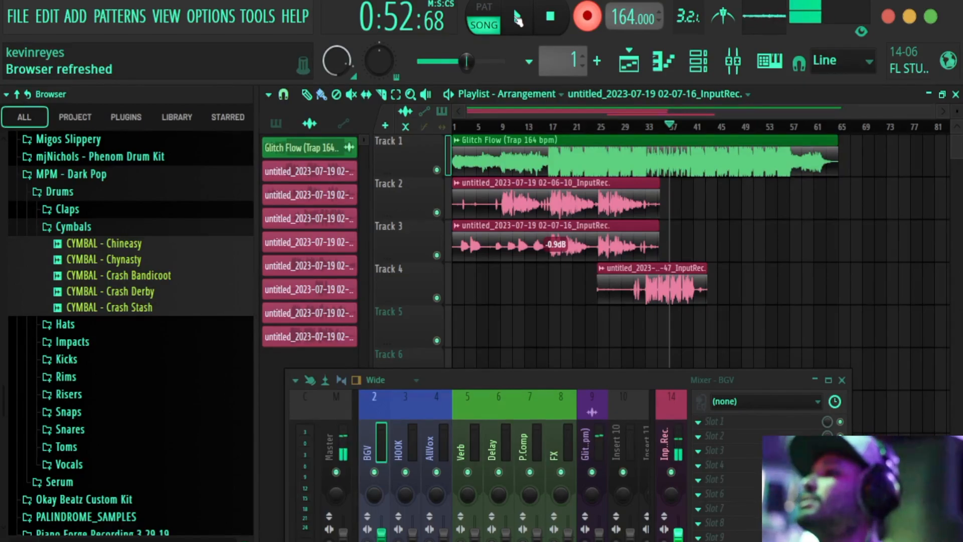
Step: Record another vocal take into Track 2 from about 0:52, stop just after 1:12, and keep the clip
left_click(517, 18)
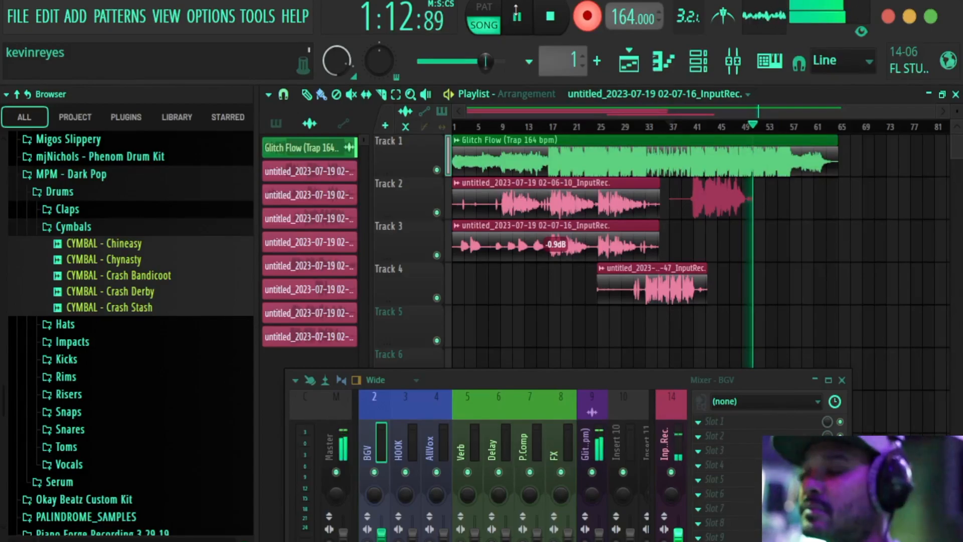
left_click(550, 17)
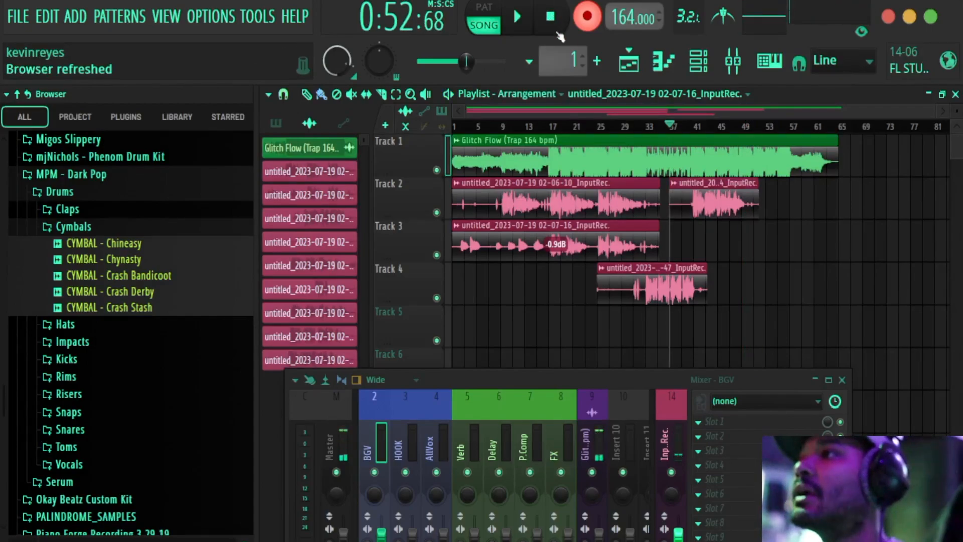
Step: Record a vocal take into Track 5 starting at about 0:42 and stopping at about 1:12
left_click_drag(670, 127, 641, 131)
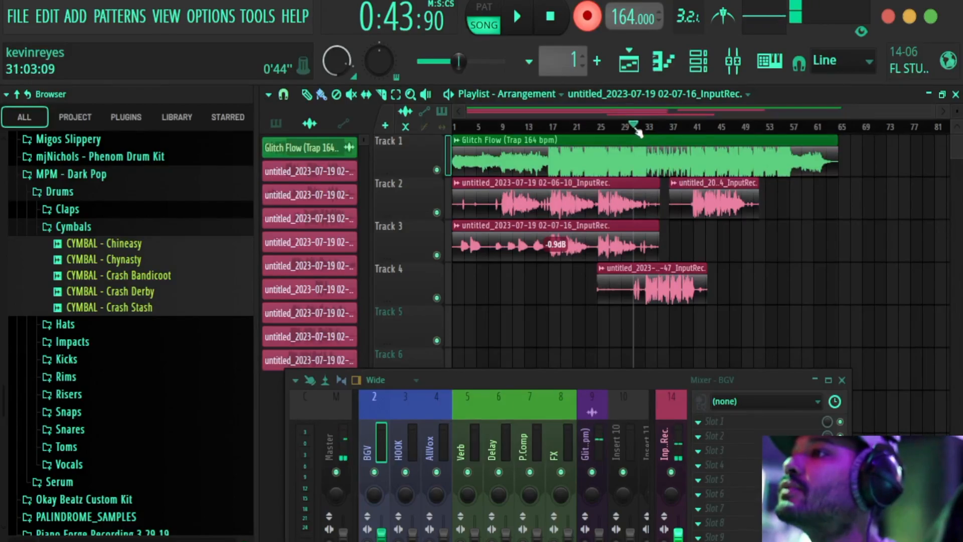
left_click(627, 128)
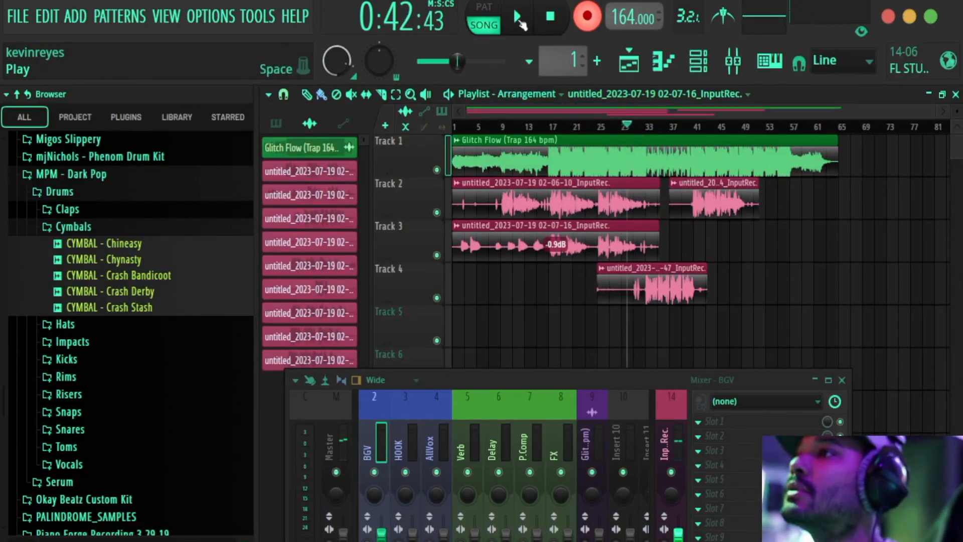
left_click(520, 20)
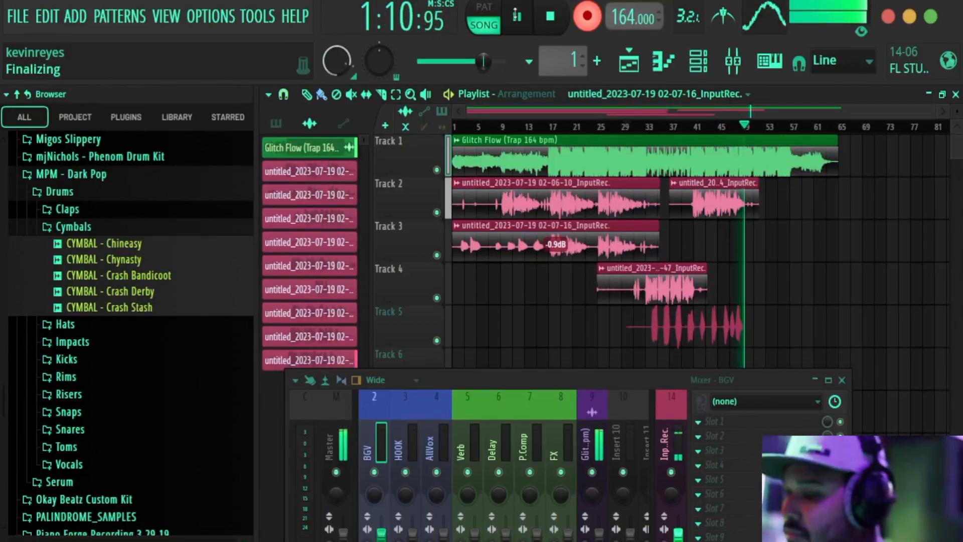
left_click(518, 16)
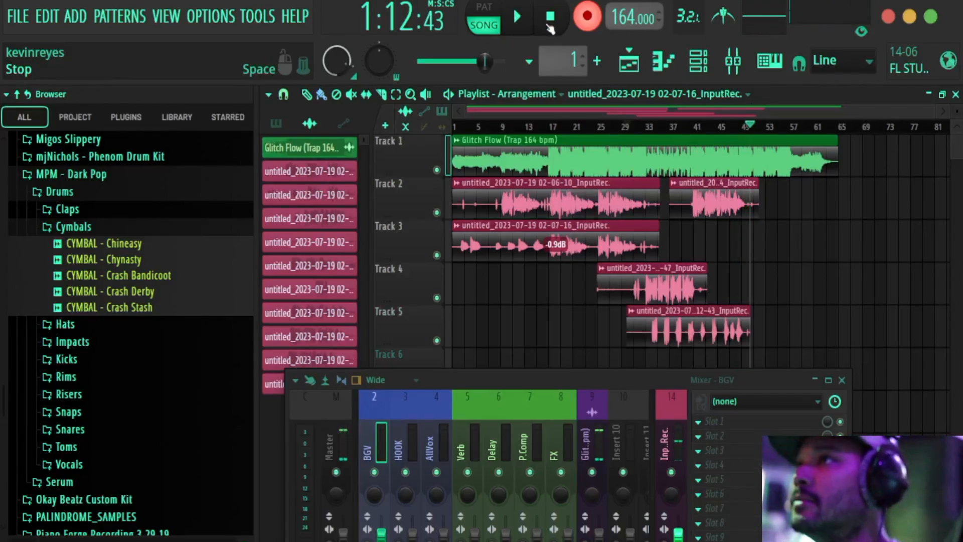
Step: Record another vocal take into Track 6 from about 0:42 to 1:13 and disarm recording
left_click(644, 127)
left_click(627, 127)
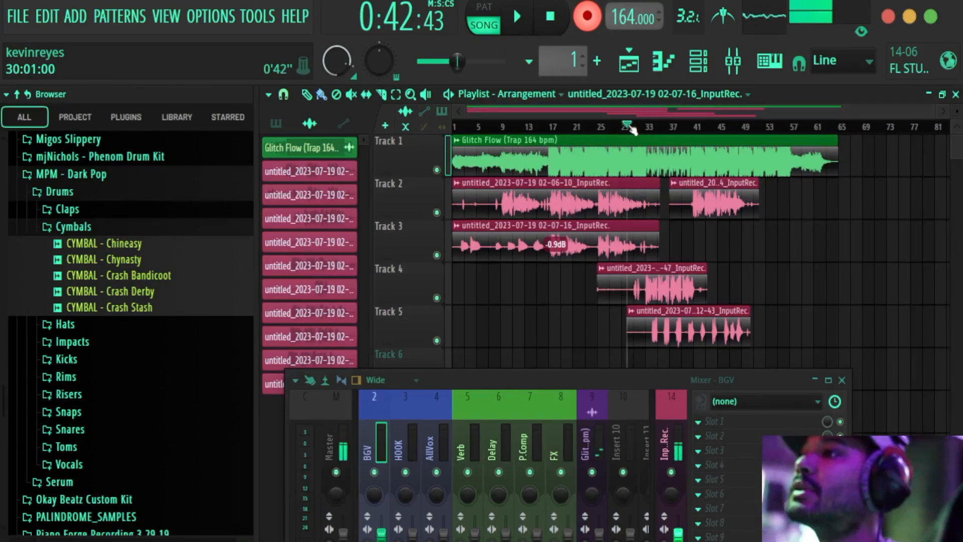
left_click(516, 18)
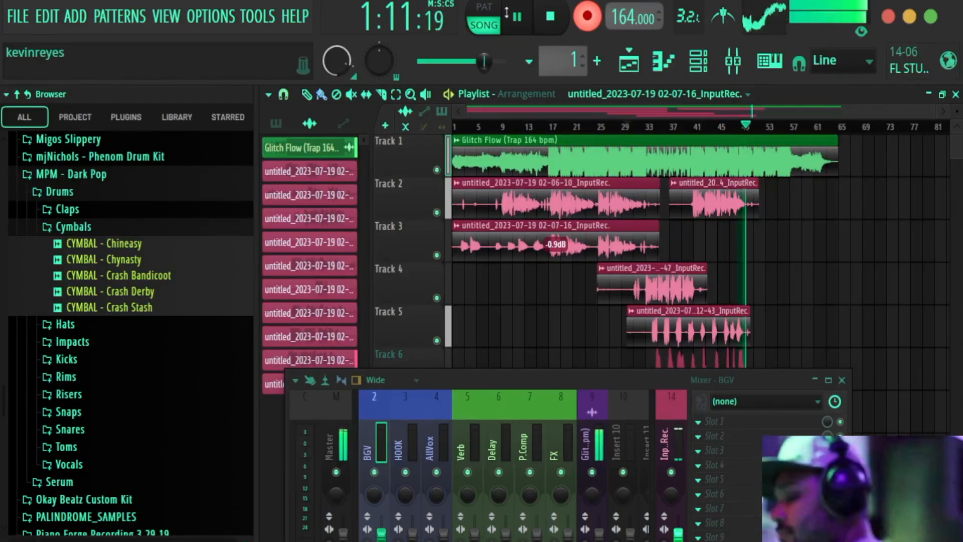
key("space")
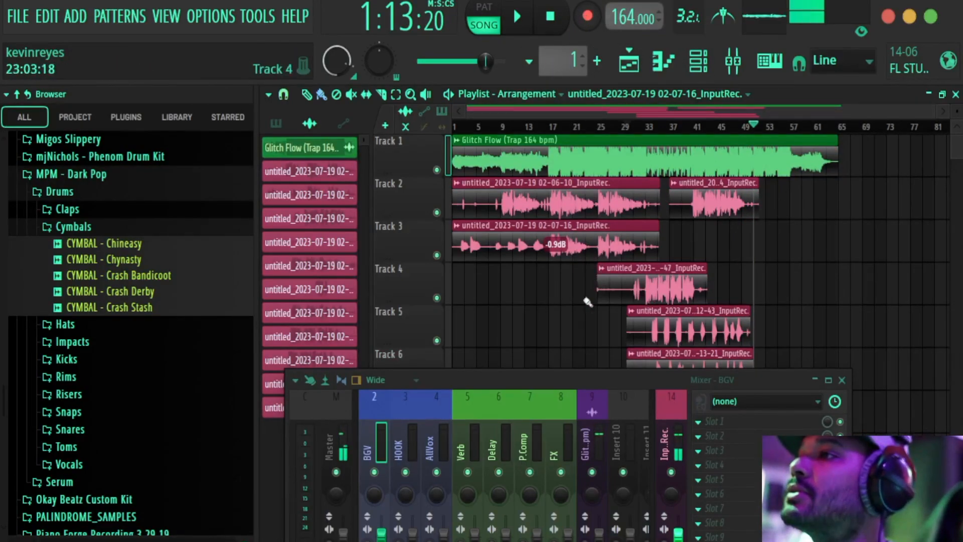
Step: Route the Track 4 vocal clip to mixer track 1 (LV) and close its channel settings
left_click_drag(563, 378, 553, 430)
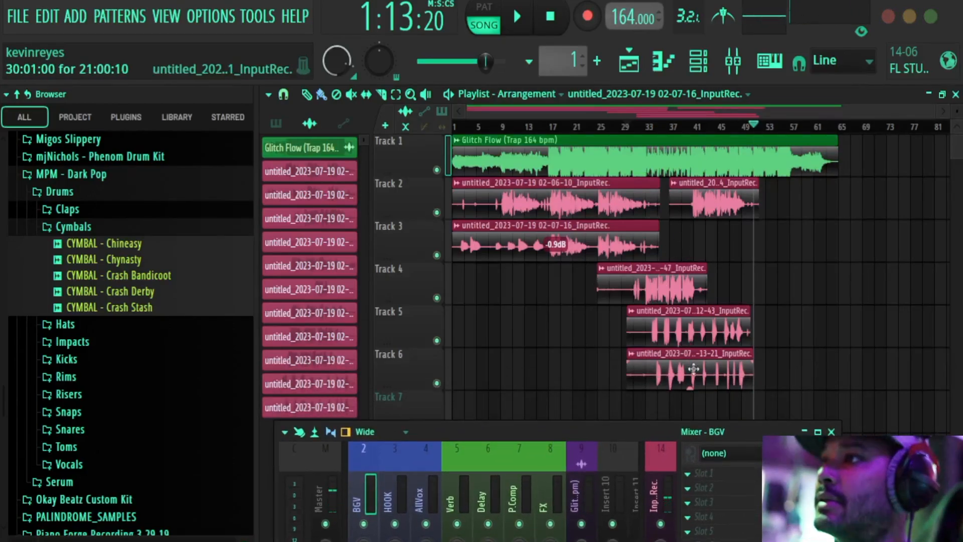
double_click(647, 286)
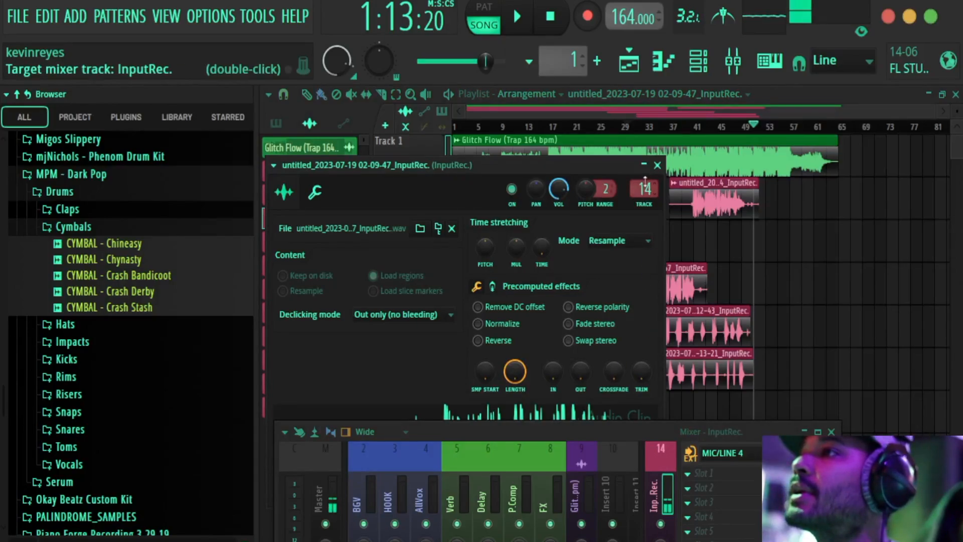
scroll(646, 186, "down", 2)
scroll(646, 189, "down", 7)
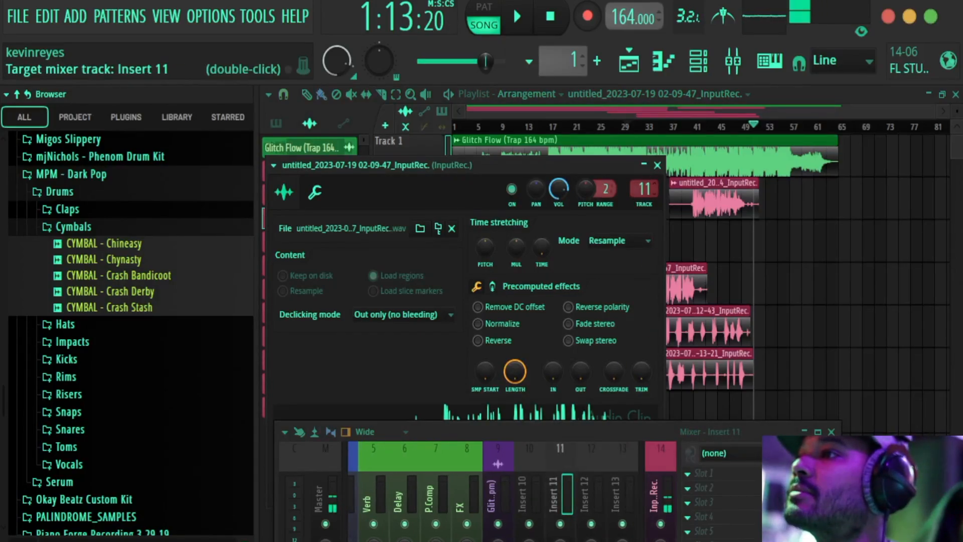
scroll(647, 188, "down", 3)
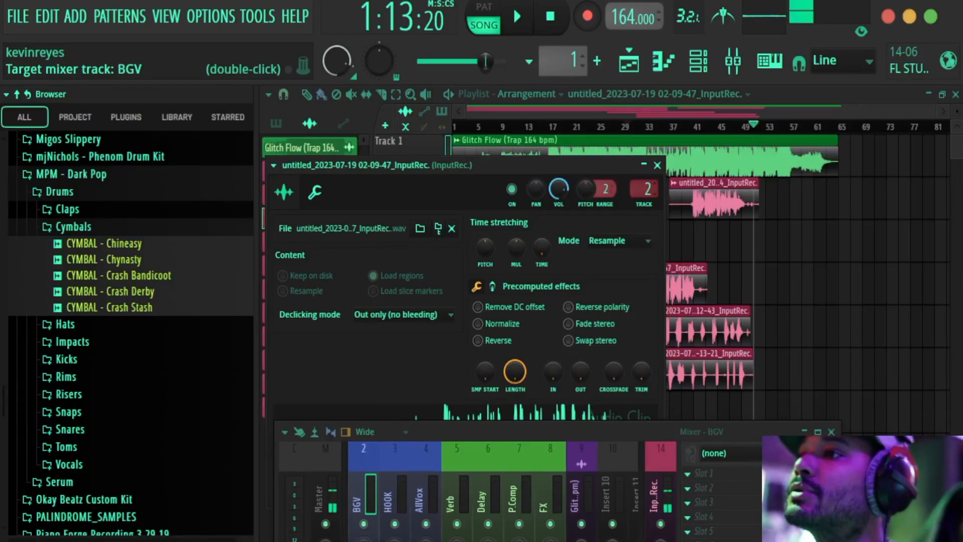
scroll(647, 189, "down", 1)
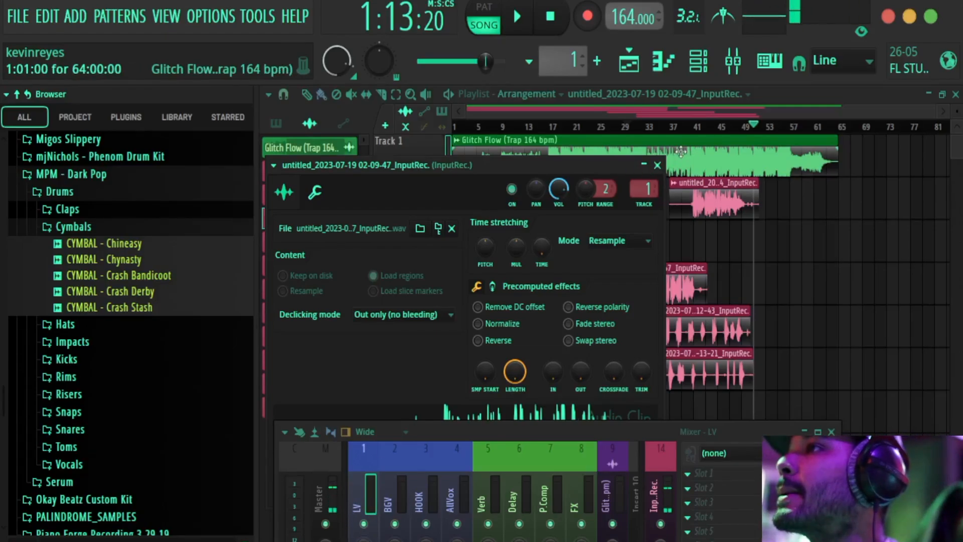
left_click(657, 165)
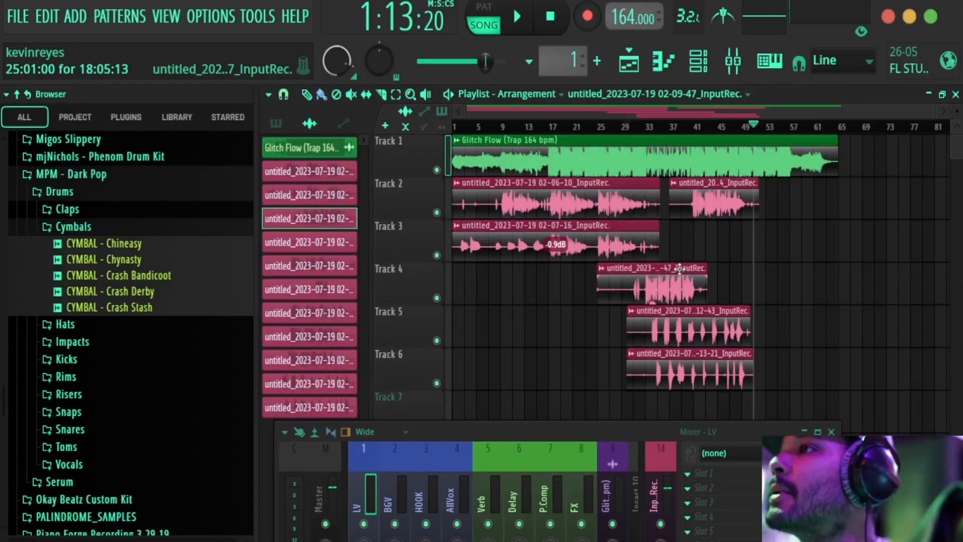
Step: Route the second vocal clip on Track 2 to mixer track 1 (LV) and close its channel settings
left_click(713, 182)
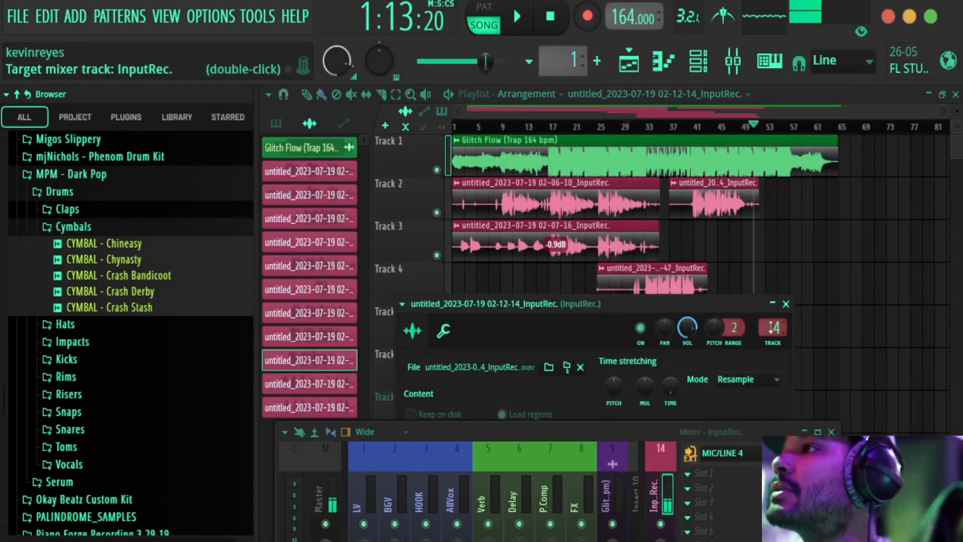
left_click_drag(768, 356, 762, 379)
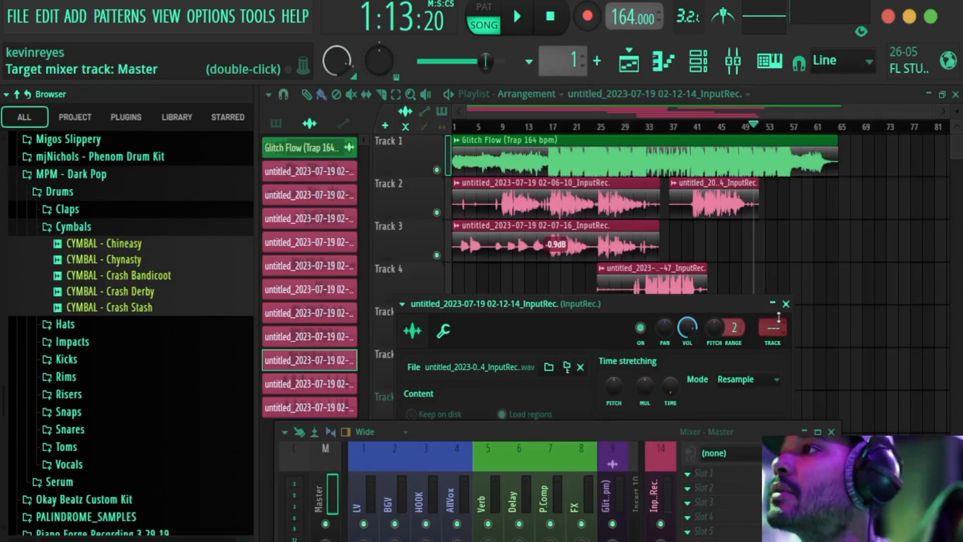
scroll(779, 316, "up", 7)
scroll(776, 327, "down", 4)
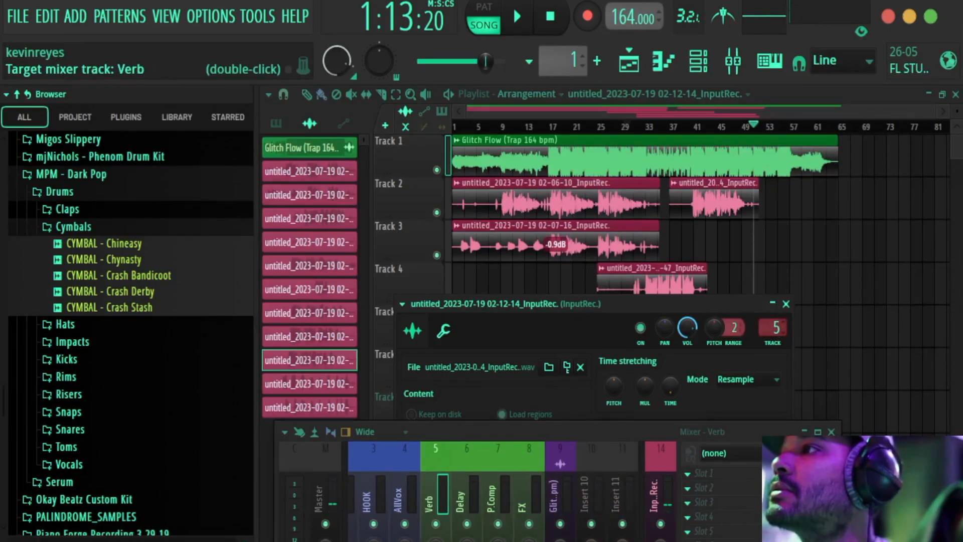
scroll(777, 327, "down", 2)
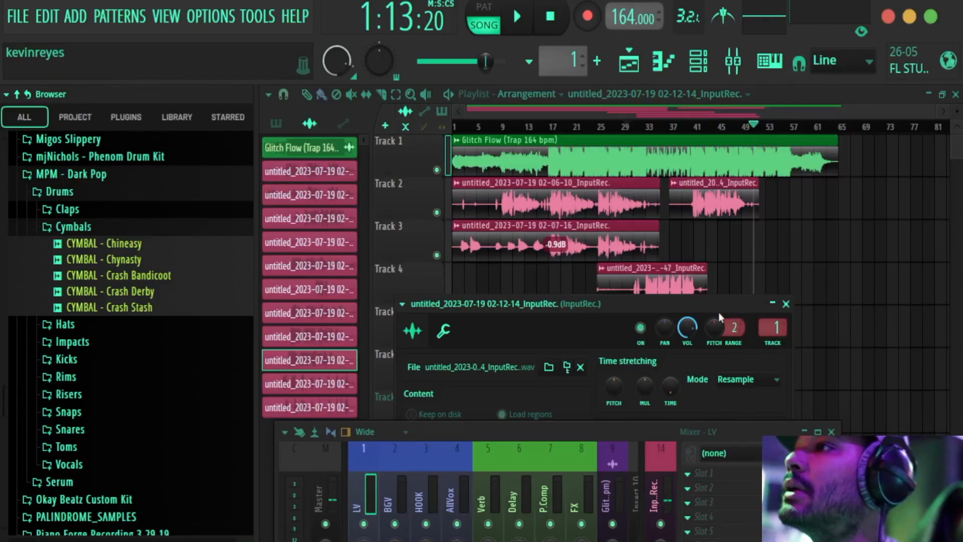
left_click(785, 303)
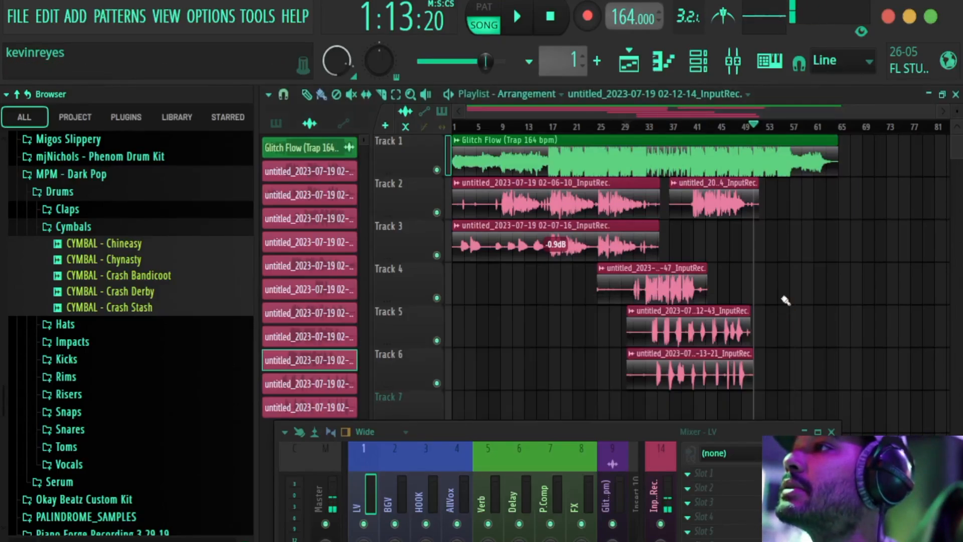
Step: Route the Track 5 and Track 6 vocal clips to mixer track 2 (BGV)
double_click(661, 332)
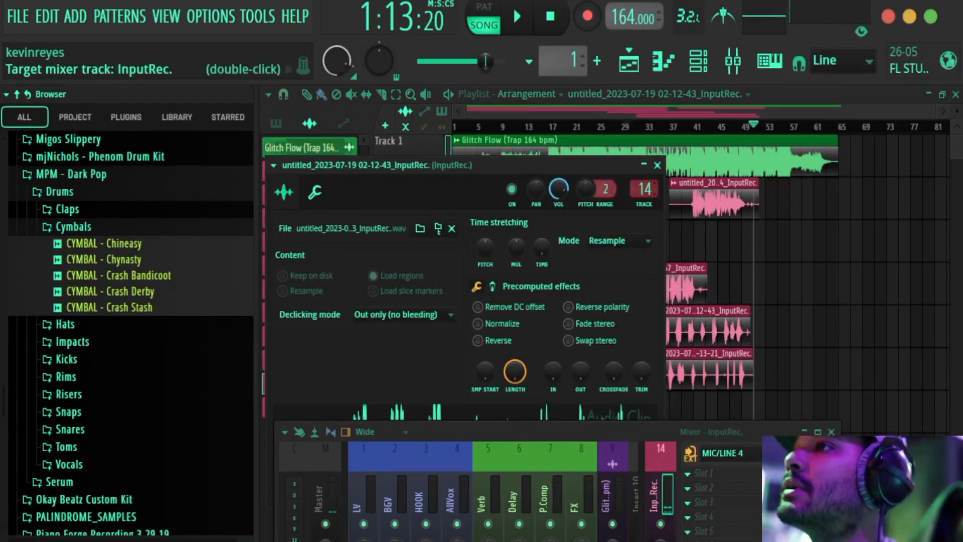
scroll(644, 189, "down", 7)
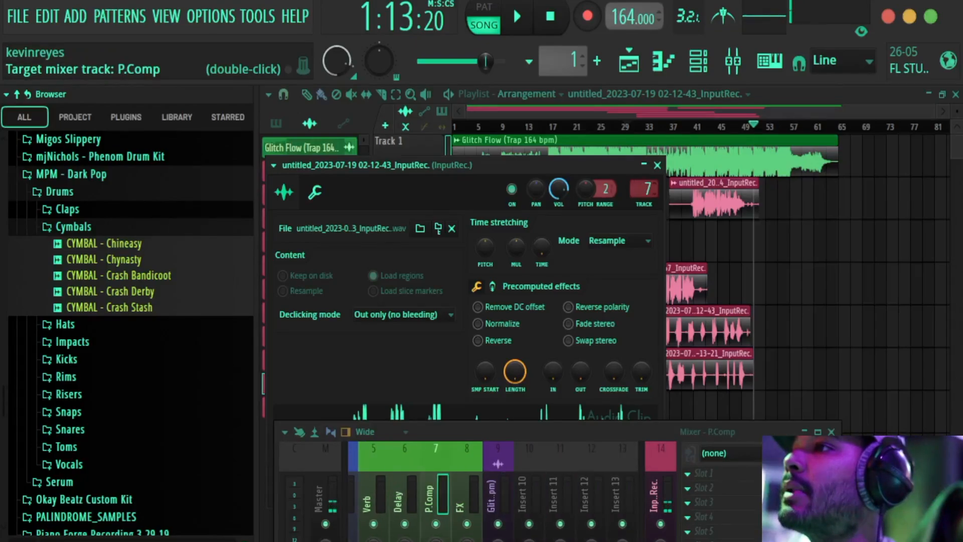
scroll(644, 190, "down", 4)
scroll(644, 189, "down", 1)
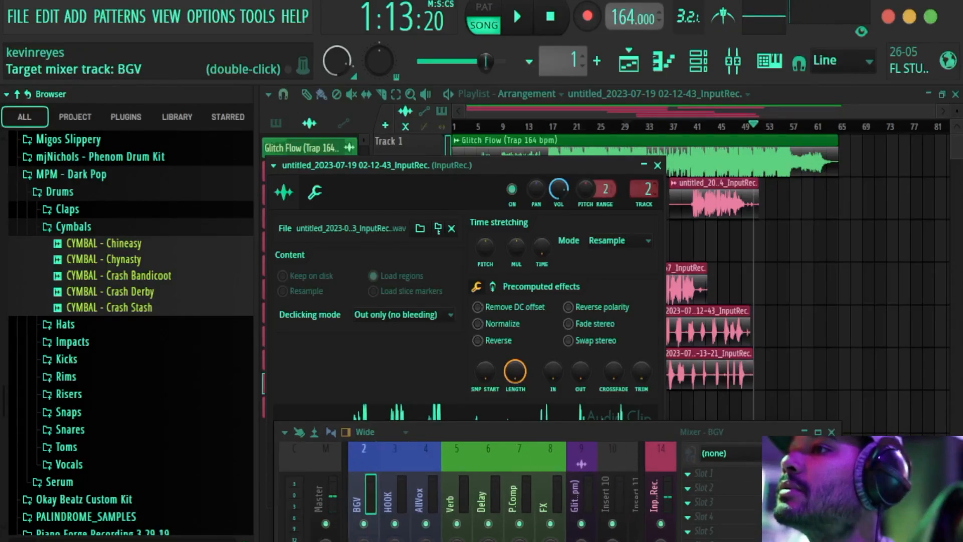
double_click(713, 374)
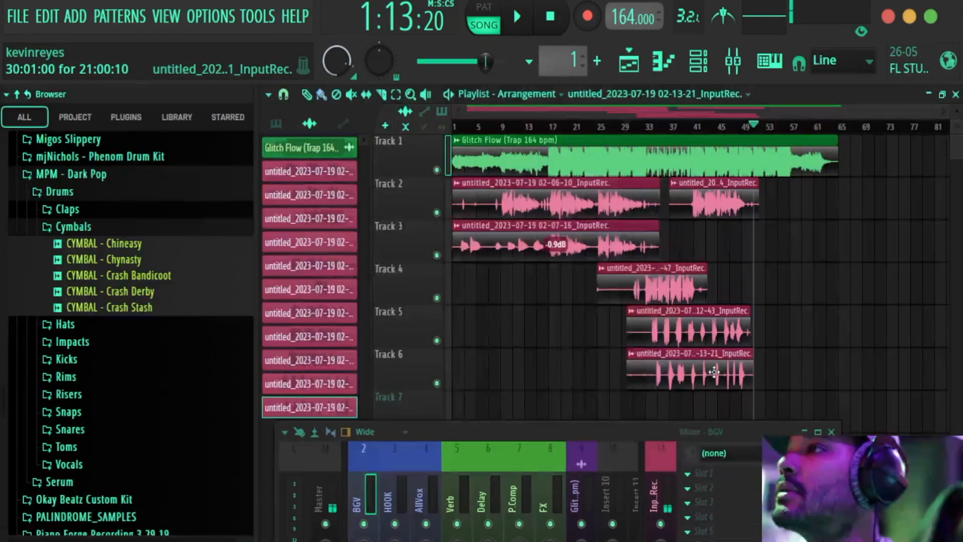
scroll(657, 198, "down", 8)
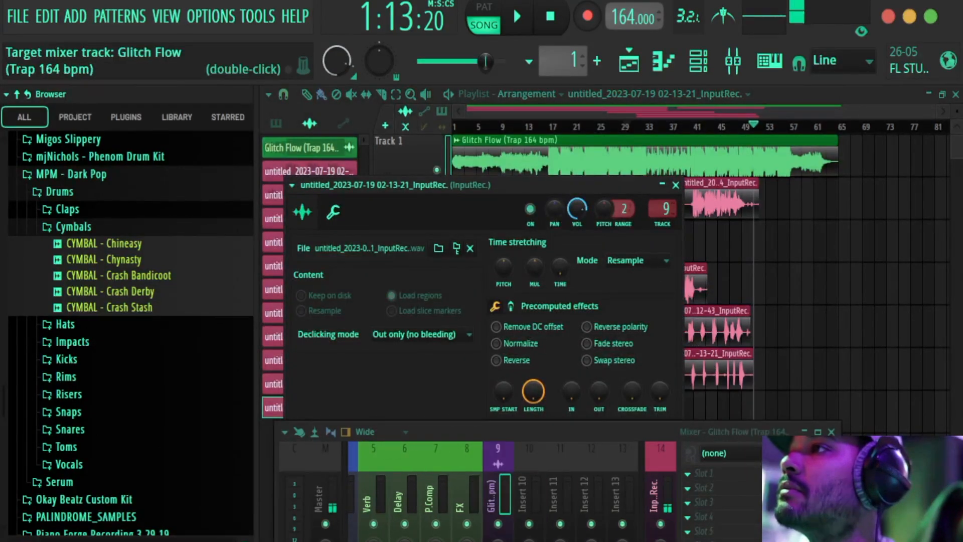
scroll(663, 209, "down", 4)
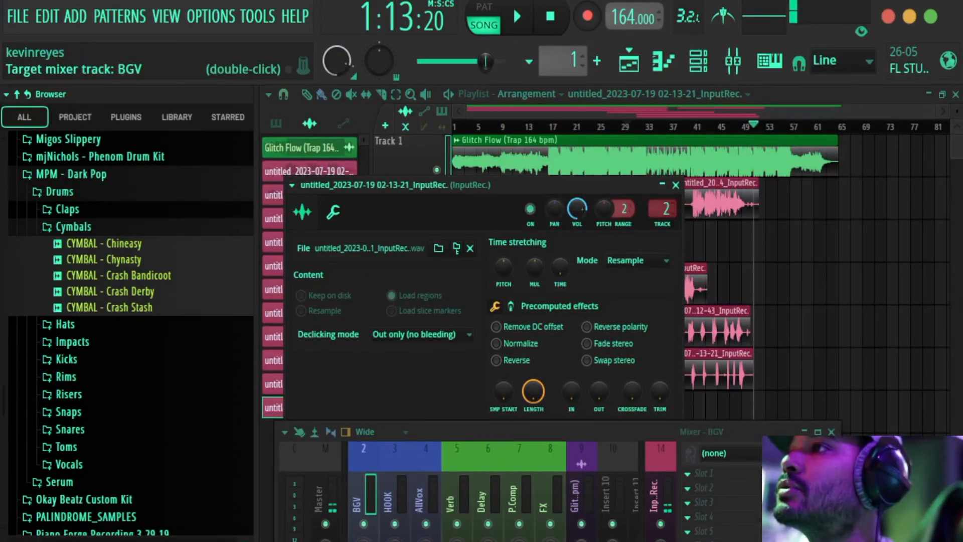
left_click(676, 185)
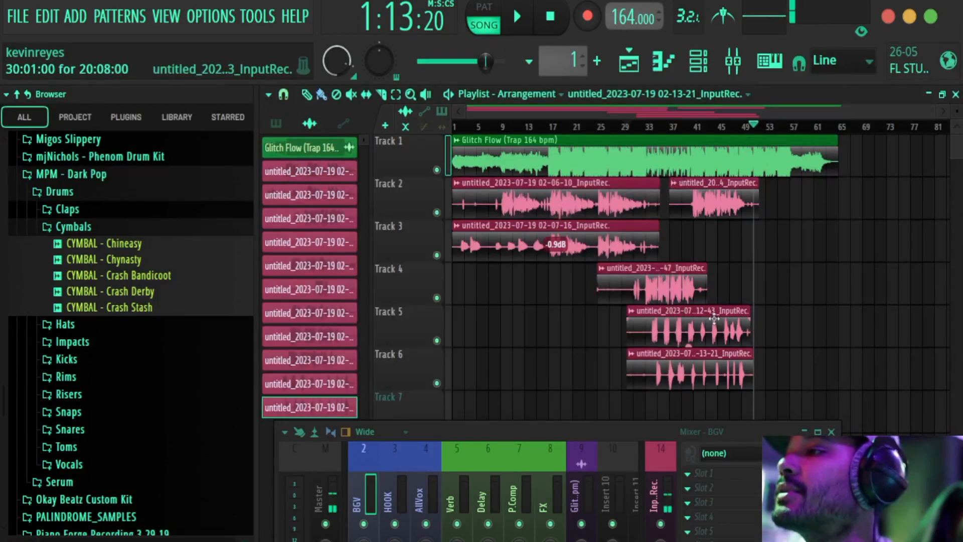
Step: Trim the silence from the second Track 2 clip, leaving about bars 40 to 49, and from the Track 4 clip, leaving about bars 30 to 41
left_click_drag(557, 440, 584, 419)
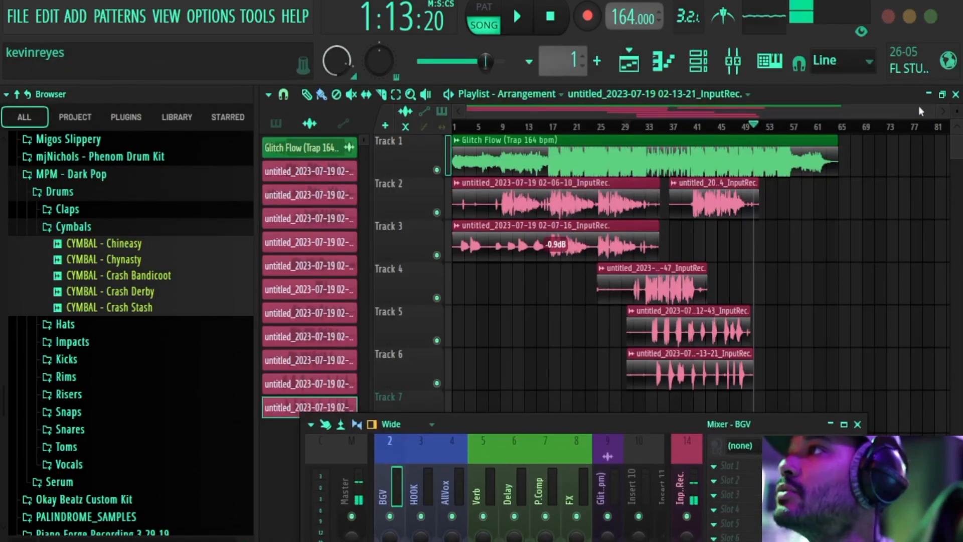
left_click_drag(925, 106, 850, 108)
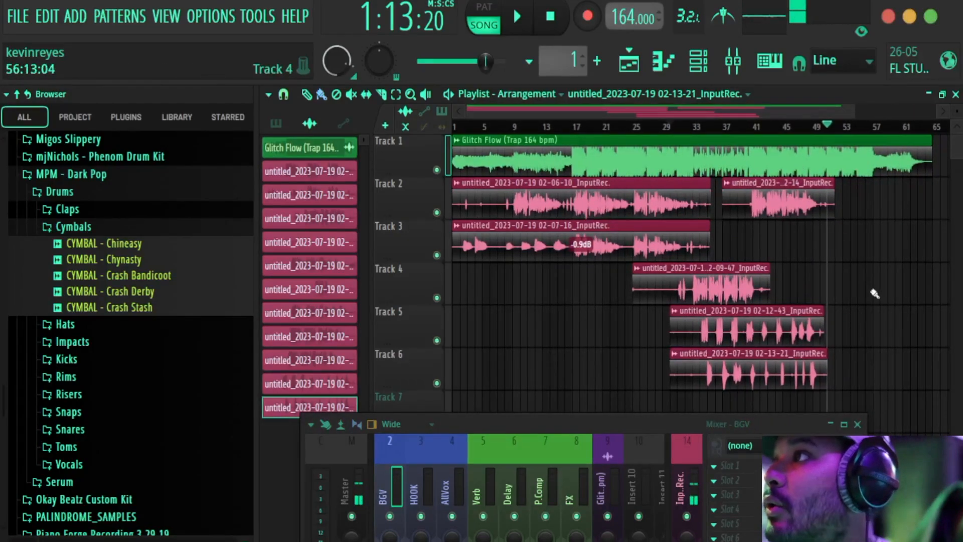
left_click(864, 273)
right_click(901, 291)
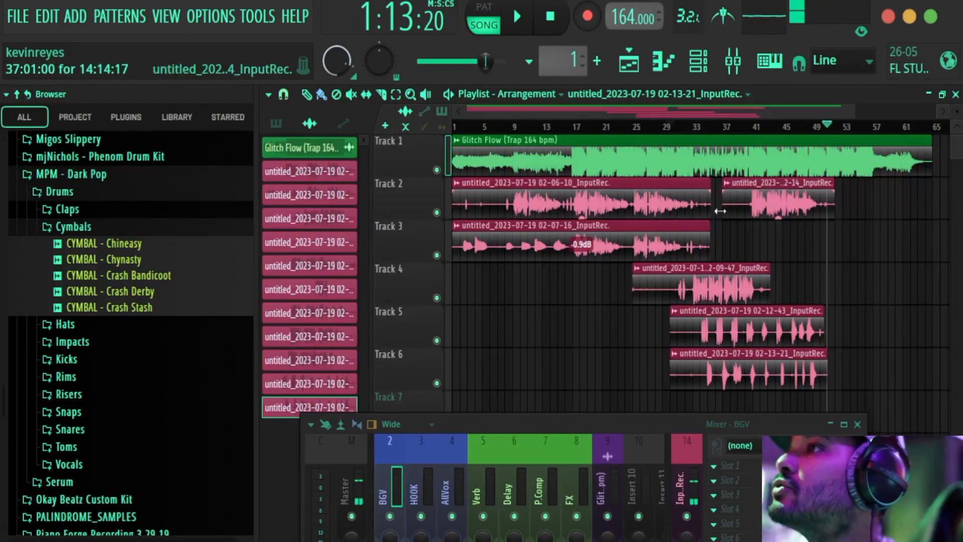
left_click_drag(718, 211, 747, 227)
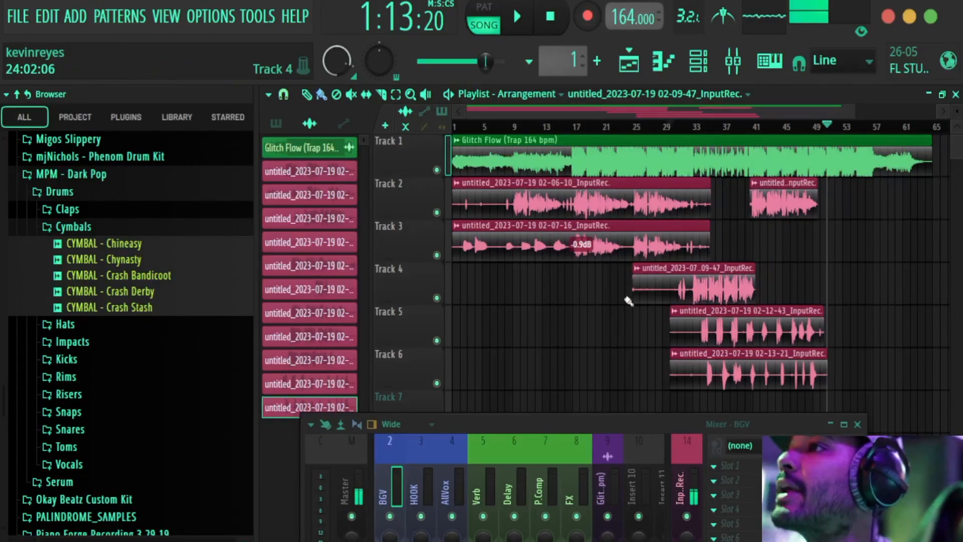
left_click_drag(633, 298, 666, 302)
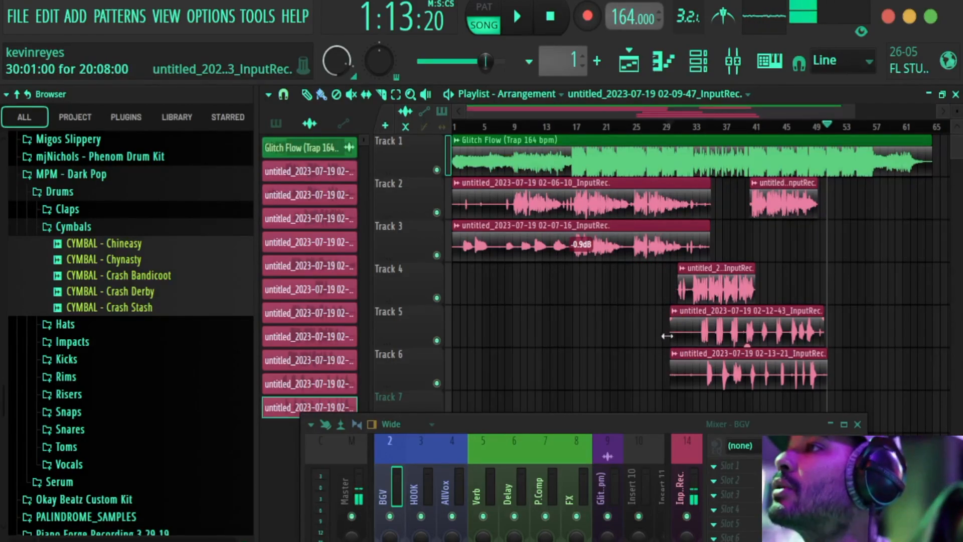
Step: Trim the Track 5 and Track 6 clips to about bars 34 to 49 and the Track 3 clip's start to about bar 2
left_click_drag(667, 335, 696, 340)
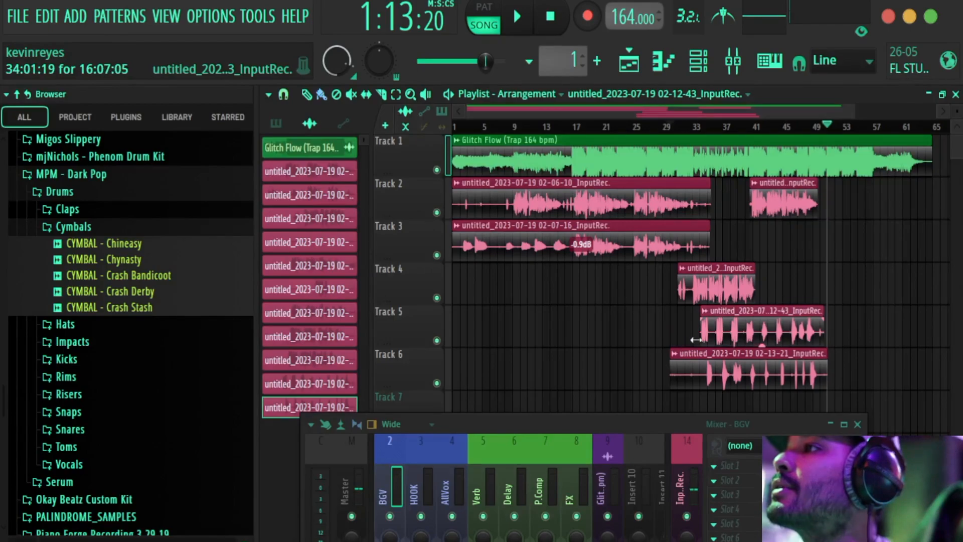
left_click_drag(818, 334, 813, 341)
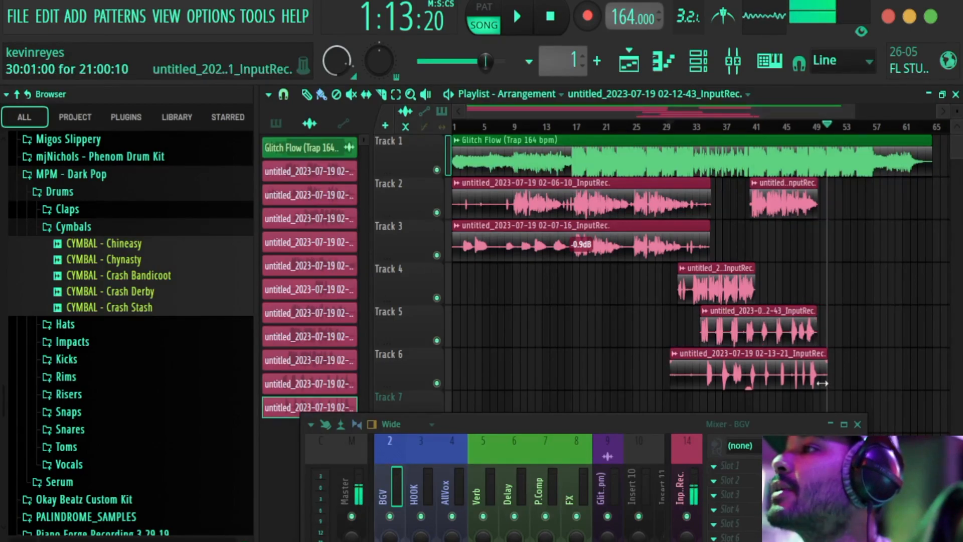
left_click_drag(825, 384, 813, 393)
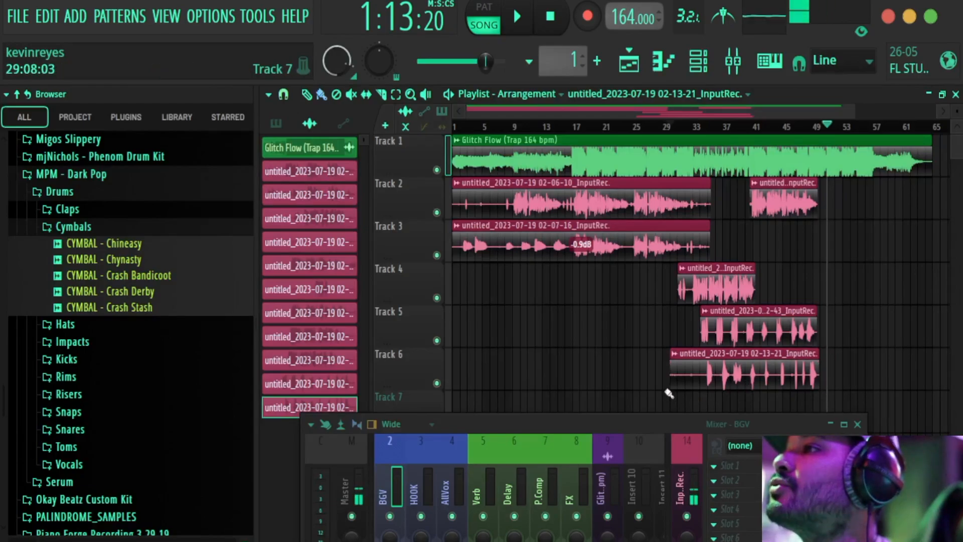
left_click_drag(665, 392, 688, 393)
left_click_drag(699, 396, 701, 397)
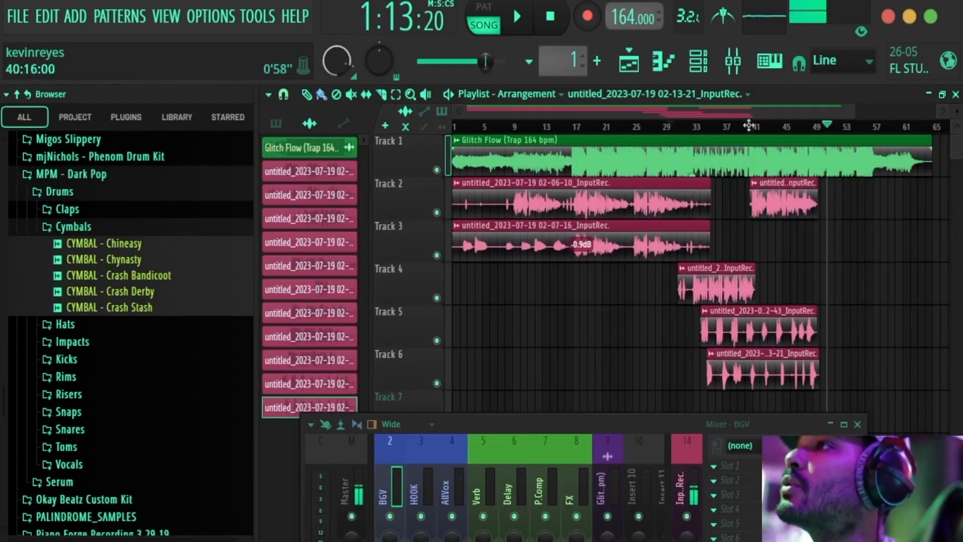
left_click_drag(452, 254, 461, 271)
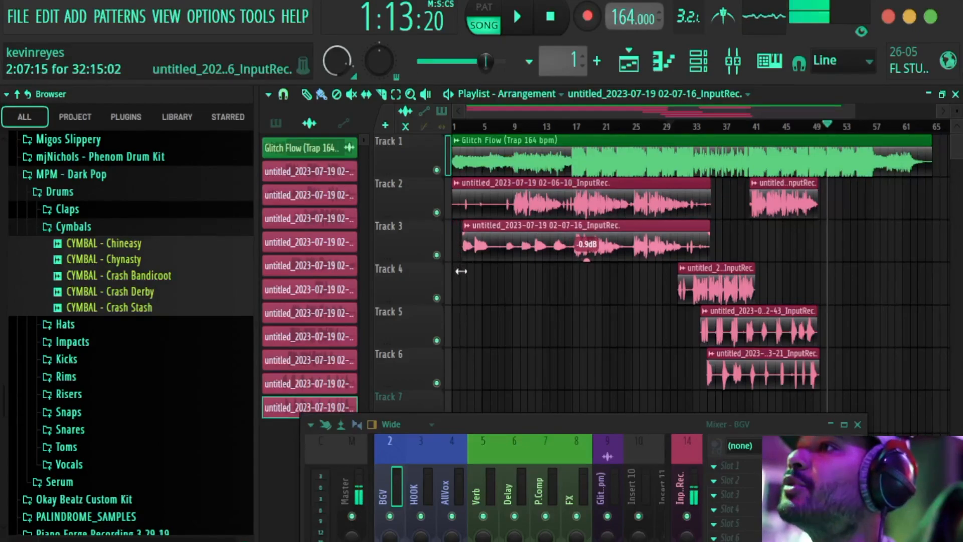
Step: Trim the first Track 2 clip and the Track 3 clip to about bars 2 to 33 and slice both at about bar 8
left_click_drag(710, 257, 686, 259)
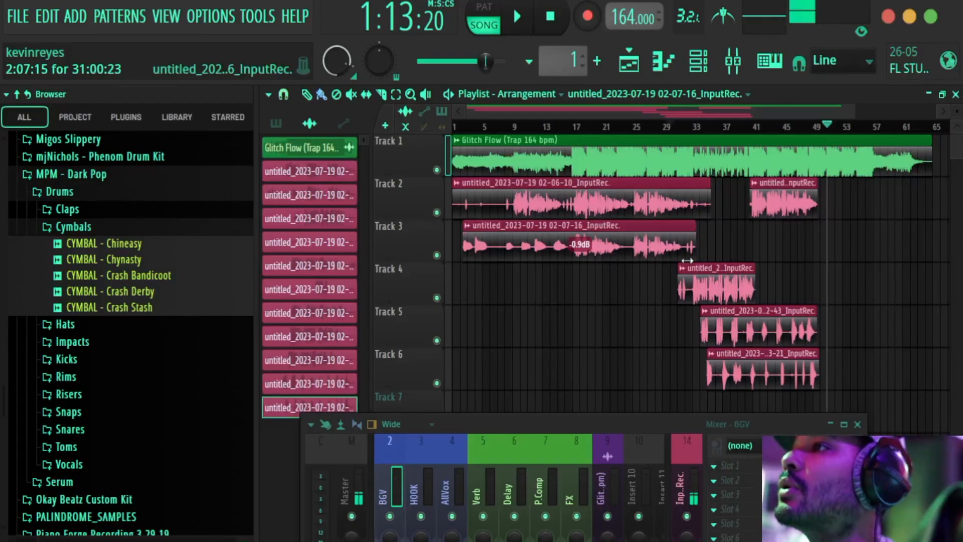
left_click_drag(709, 216, 693, 218)
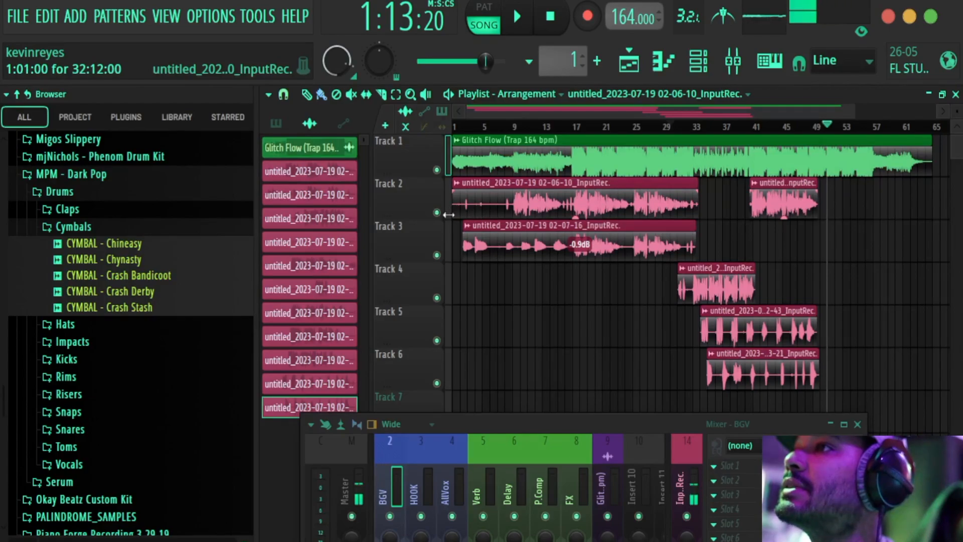
left_click_drag(453, 213, 459, 224)
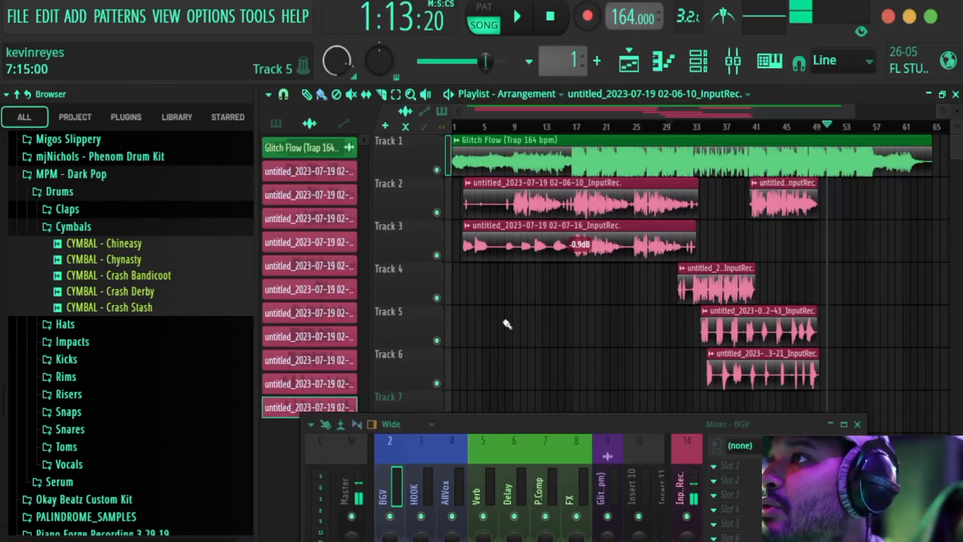
left_click(512, 217)
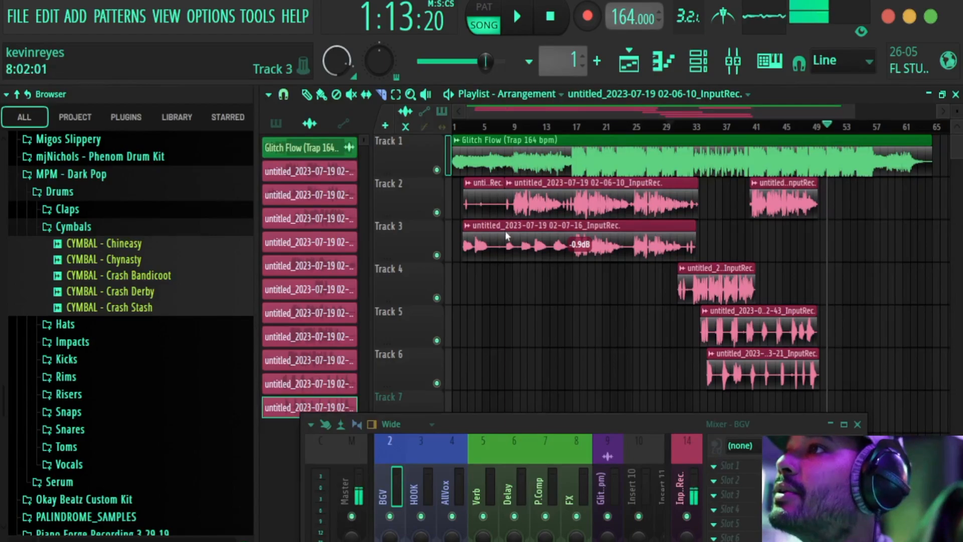
left_click_drag(504, 231, 508, 265)
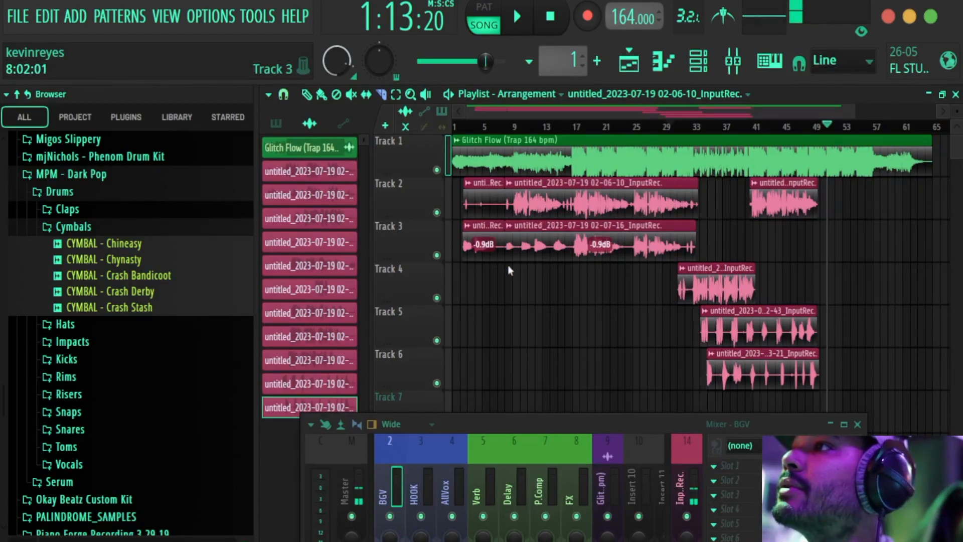
Step: Slice the Track 5 and Track 6 vocal clips into separate phrases at the gaps between about bars 36 and 46
left_click(724, 335)
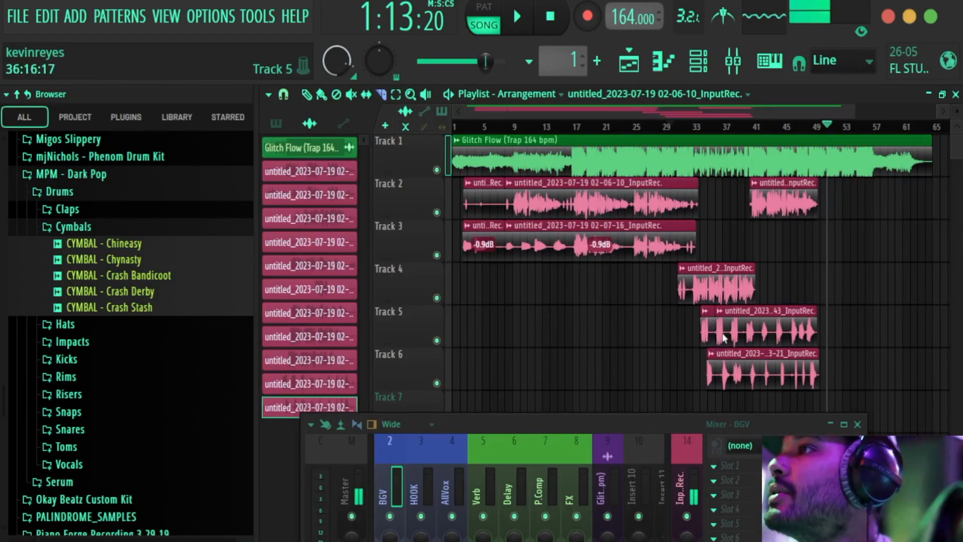
left_click(736, 334)
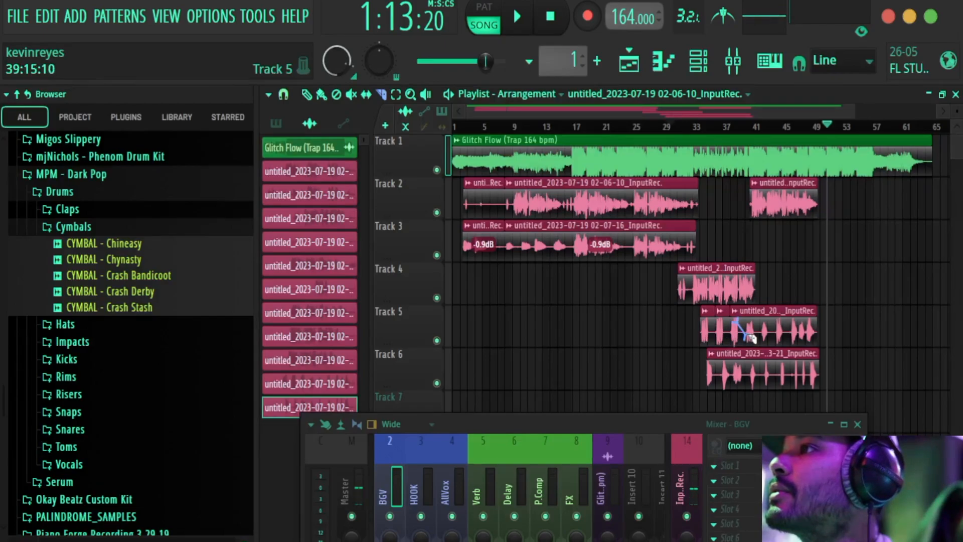
left_click_drag(746, 335, 748, 337)
left_click(766, 331)
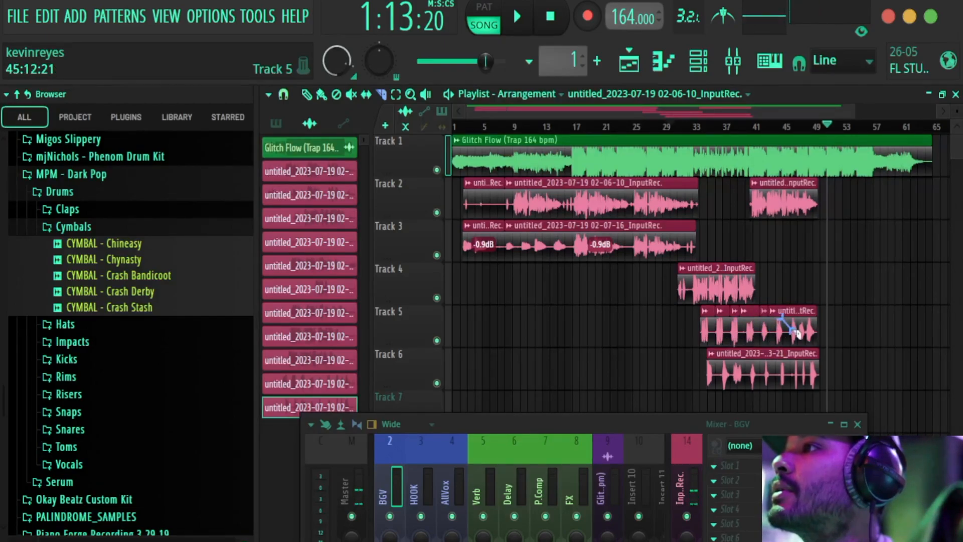
left_click_drag(797, 344, 797, 345)
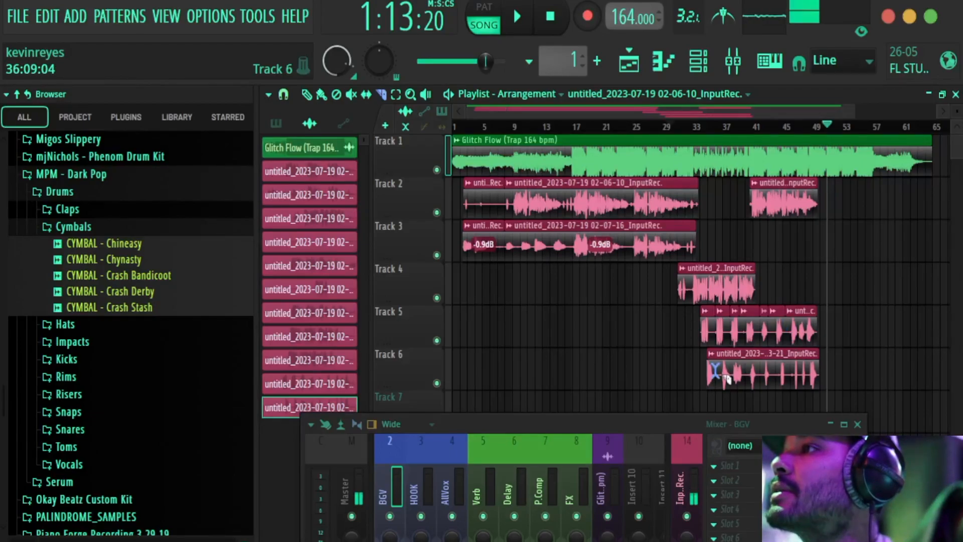
left_click_drag(728, 380, 748, 397)
left_click_drag(760, 363, 763, 389)
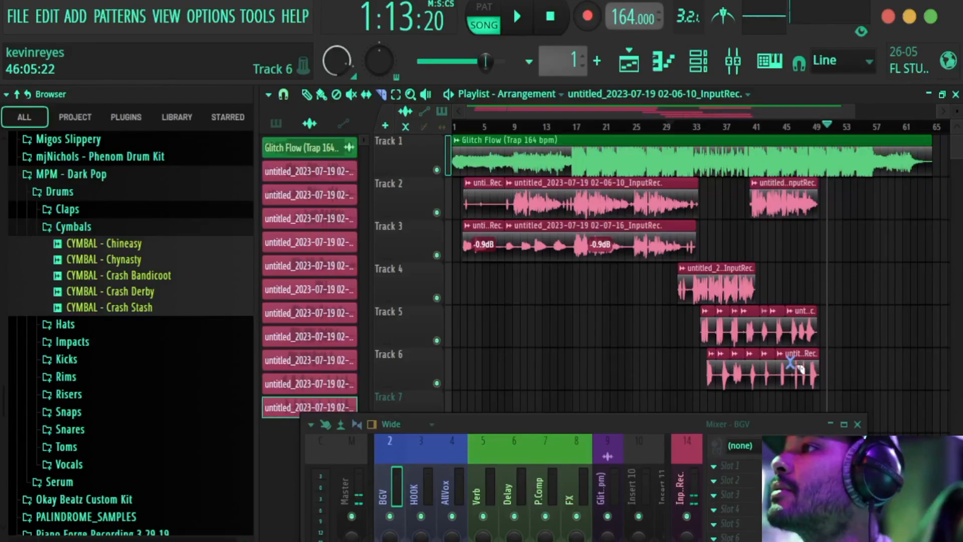
left_click_drag(798, 381, 791, 386)
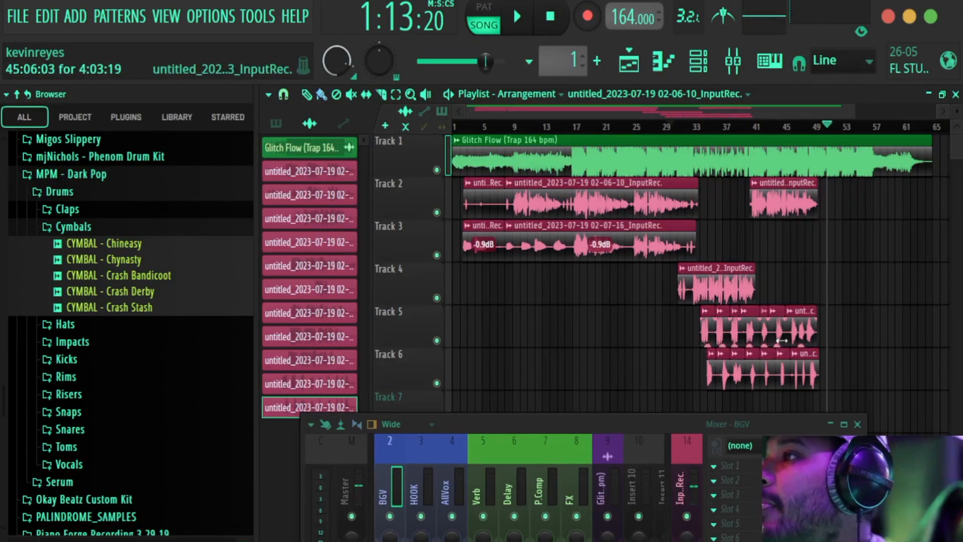
Step: Trim the silence from the ends of the Track 5 and Track 6 slices, leaving gaps between the individual phrases
scroll(816, 138, "up", 3)
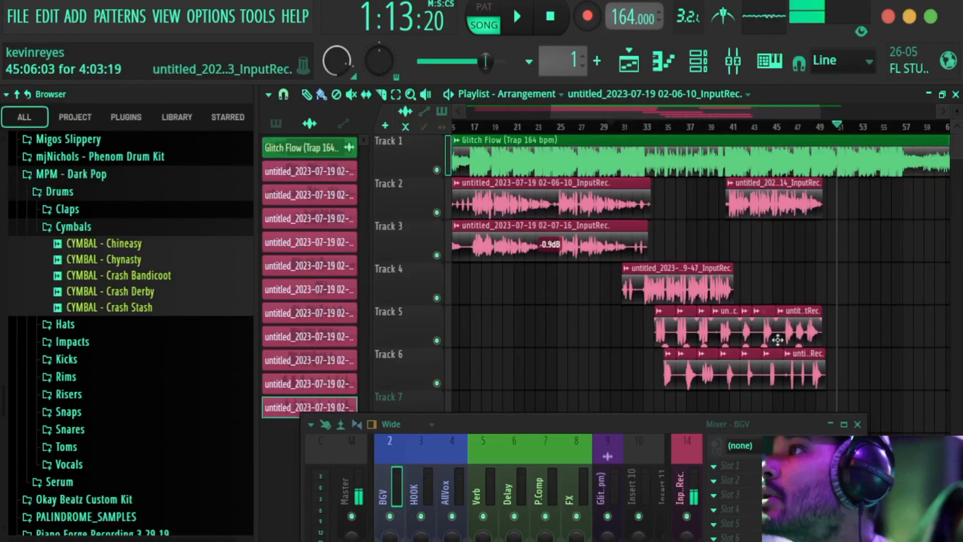
left_click_drag(777, 340, 766, 343)
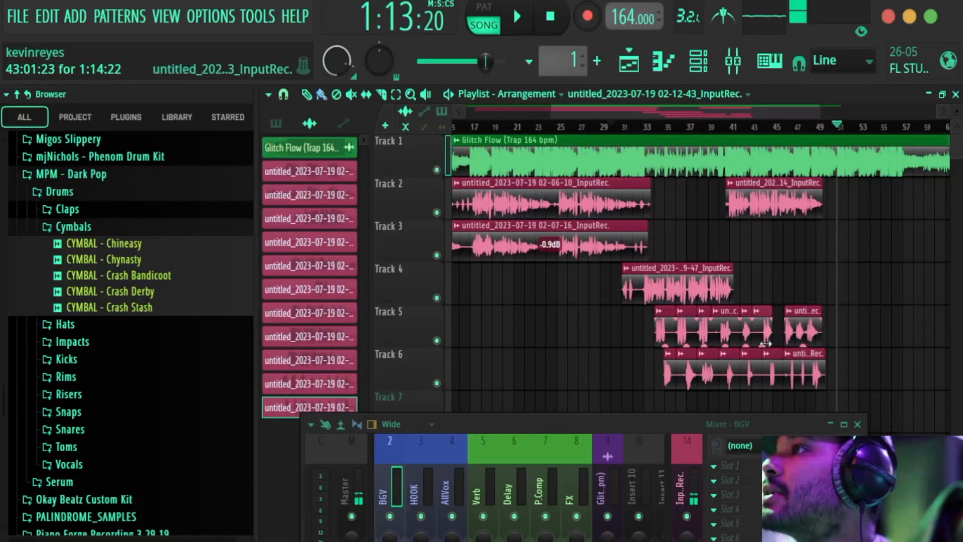
left_click_drag(781, 385, 769, 386)
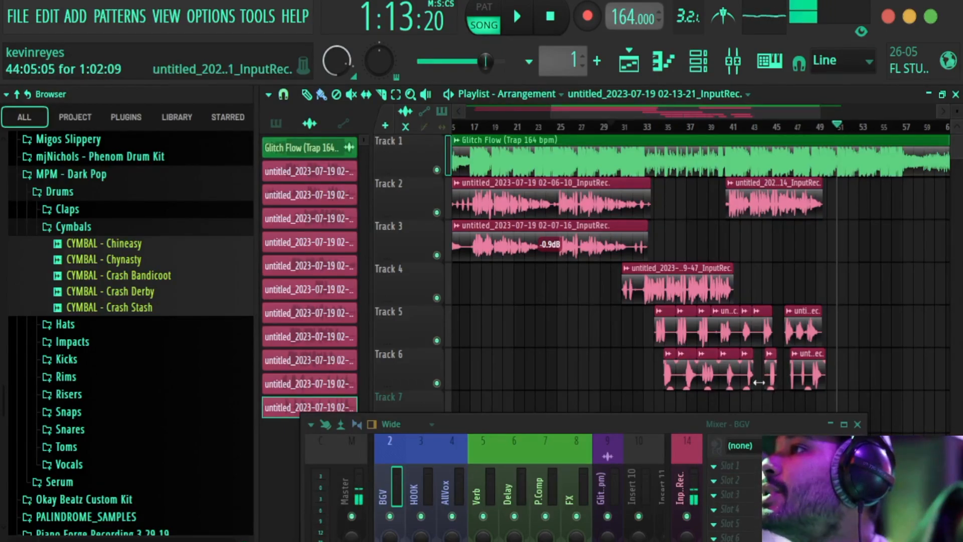
left_click_drag(759, 383, 821, 385)
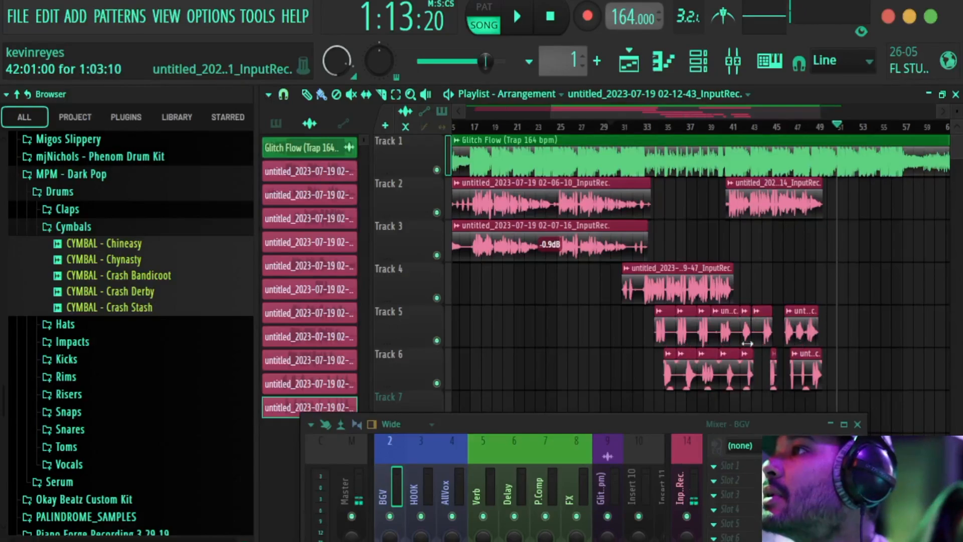
left_click_drag(747, 340, 758, 341)
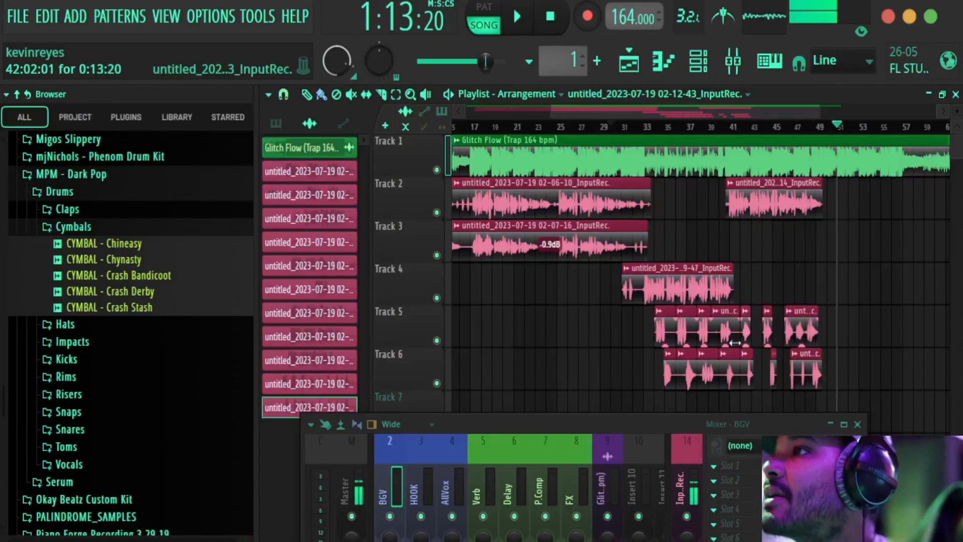
left_click_drag(728, 342, 740, 380)
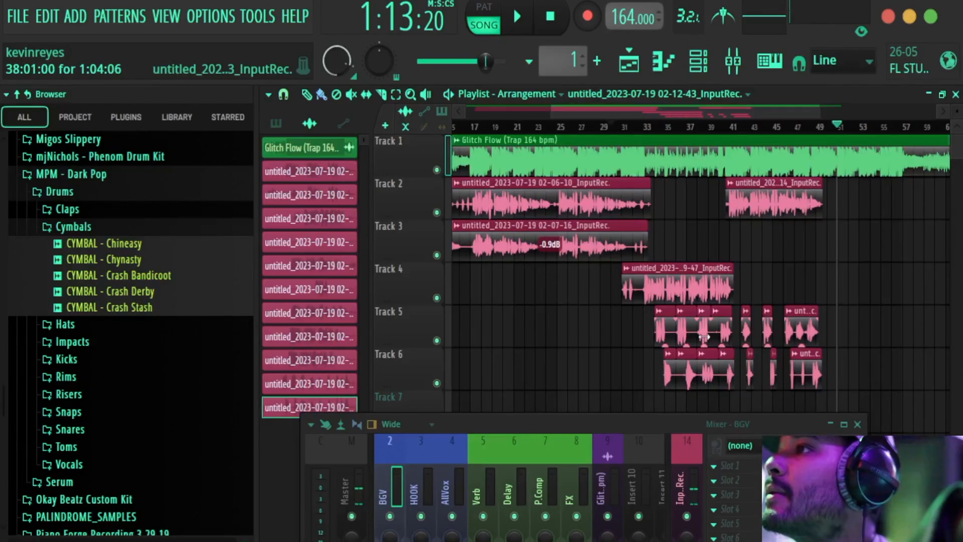
left_click_drag(707, 335, 715, 334)
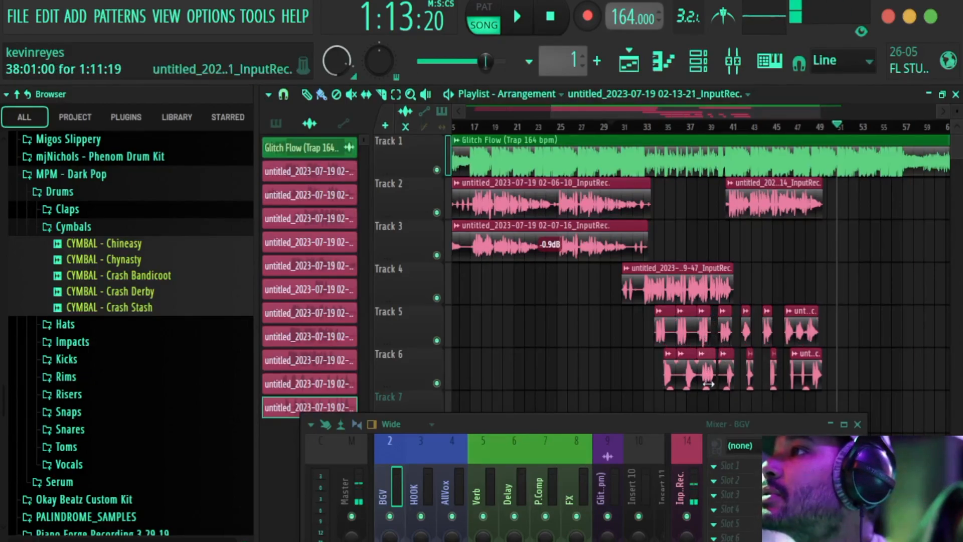
left_click_drag(714, 379, 696, 383)
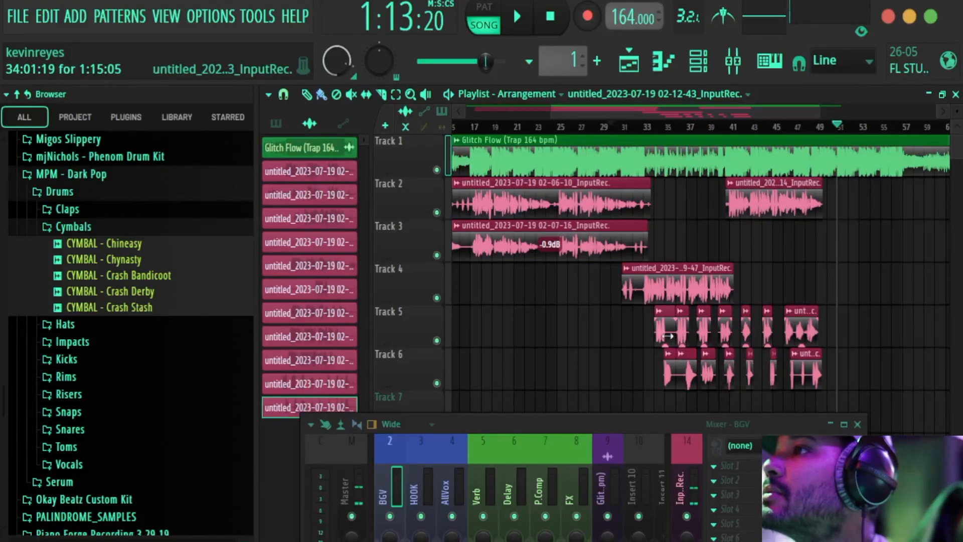
left_click_drag(668, 336, 662, 343)
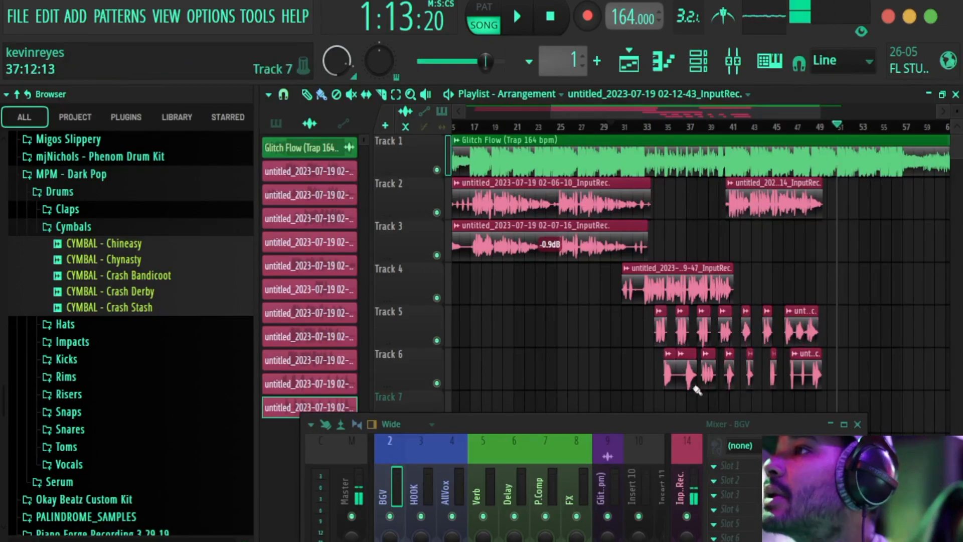
left_click_drag(672, 383, 669, 382)
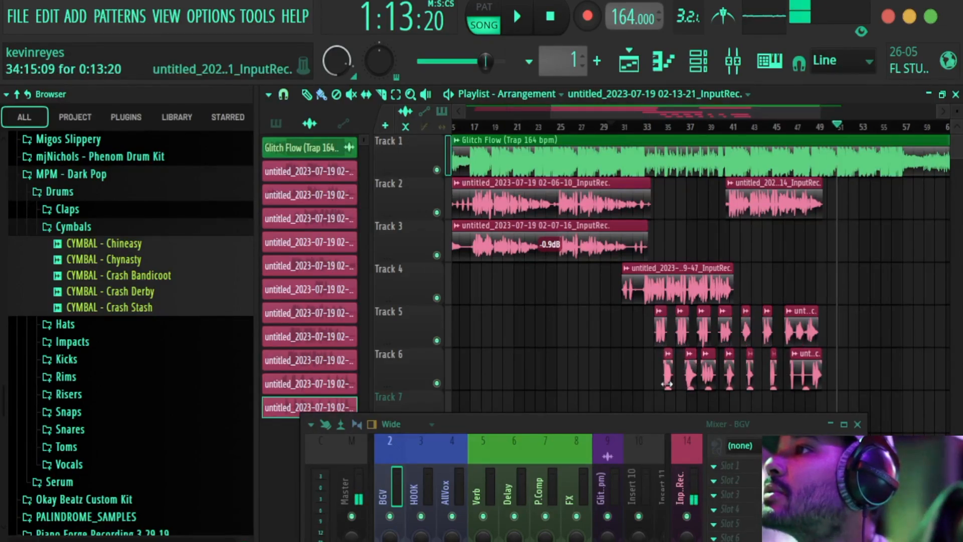
Step: Trim the silent tails of the first slices on Track 2 and Track 3 to end at about bar 5
left_click_drag(696, 111, 601, 114)
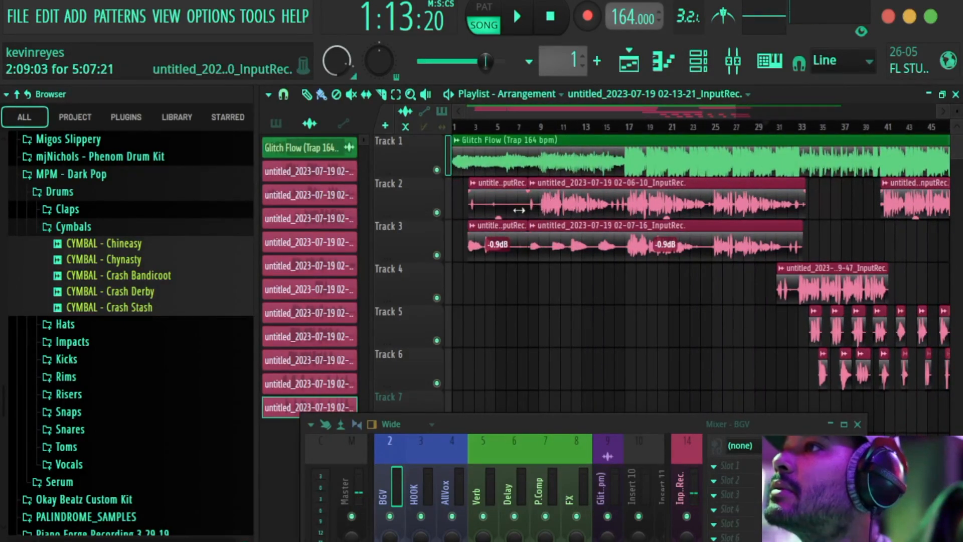
left_click_drag(519, 210, 516, 211)
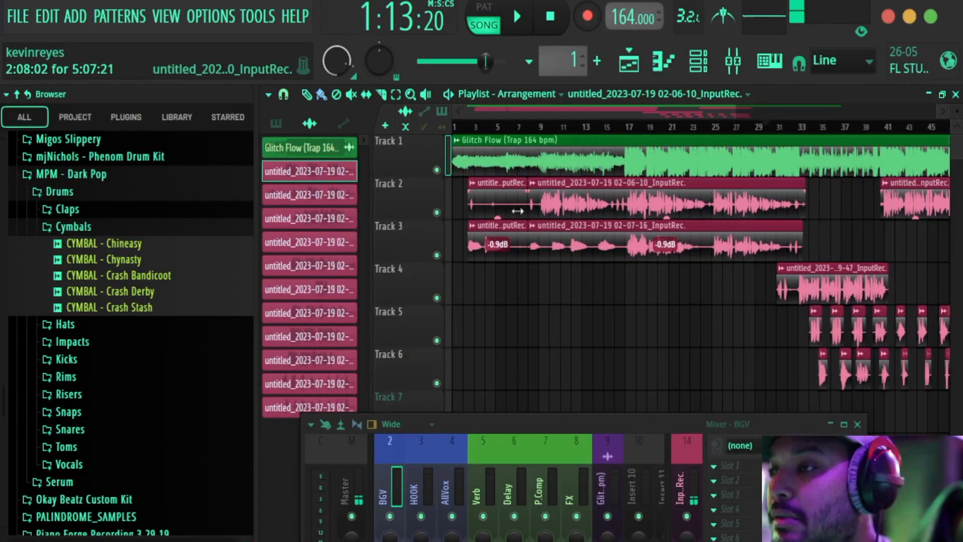
key("ctrl+z")
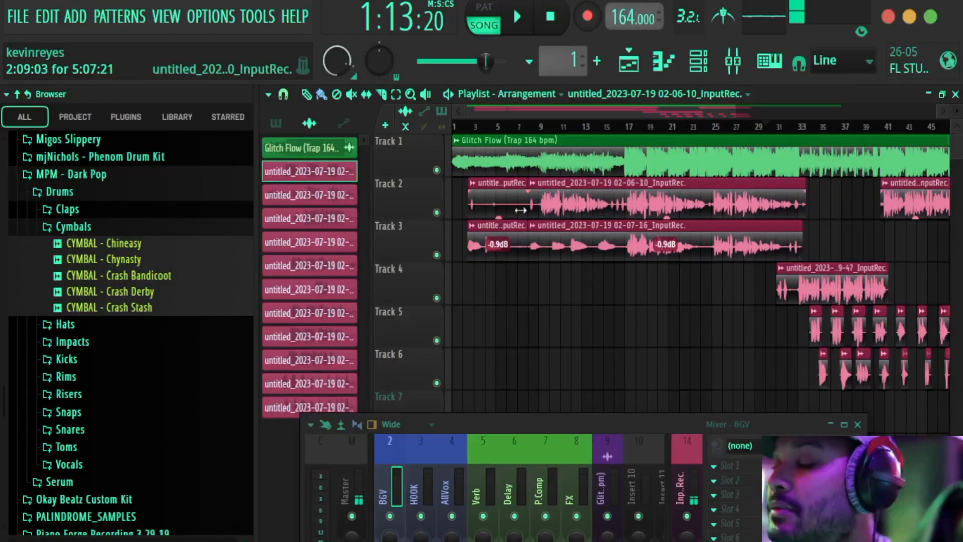
left_click_drag(520, 210, 496, 270)
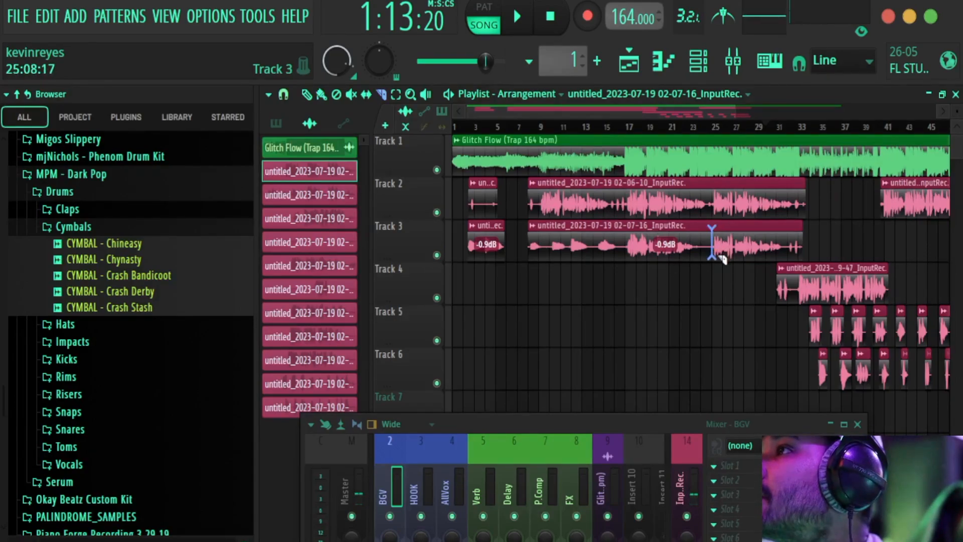
Step: Slice the Track 3 vocal at about bars 10, 14, 17 and 25, and the Track 4 clip at about bar 33
left_click_drag(721, 257, 721, 258)
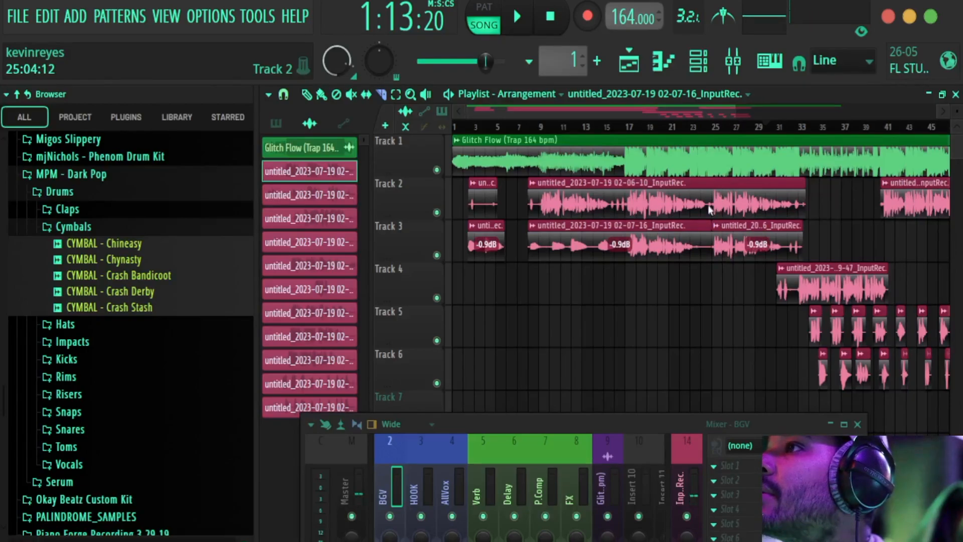
left_click_drag(554, 231, 630, 255)
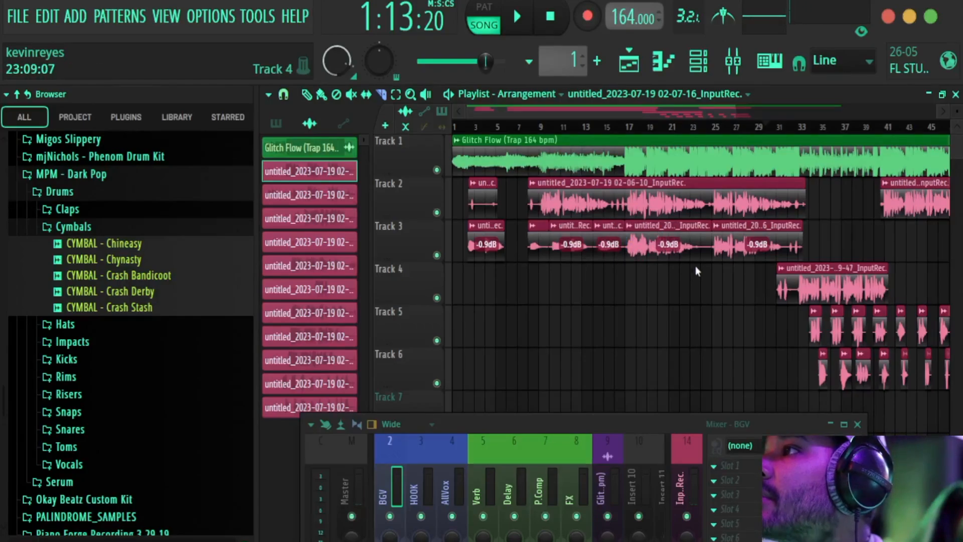
left_click_drag(798, 271, 807, 303)
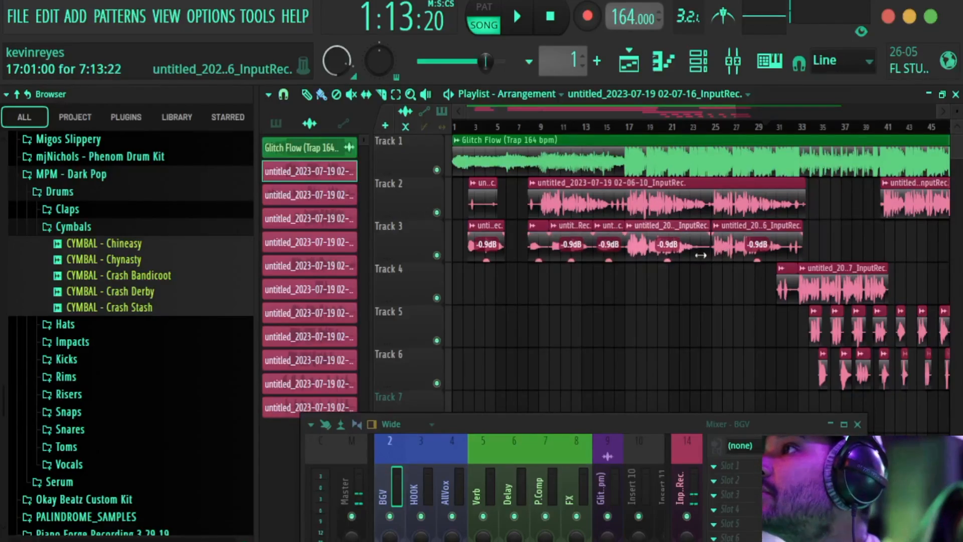
Step: Shorten the ends of the Track 3 slices between about bars 8 and 25 to remove the silence after each phrase
left_click_drag(700, 256, 688, 256)
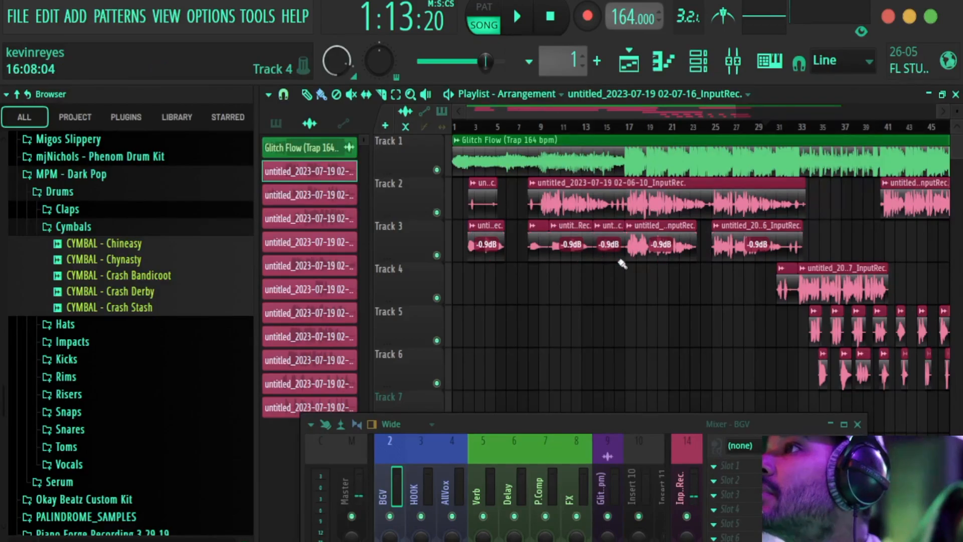
left_click_drag(615, 255, 605, 262)
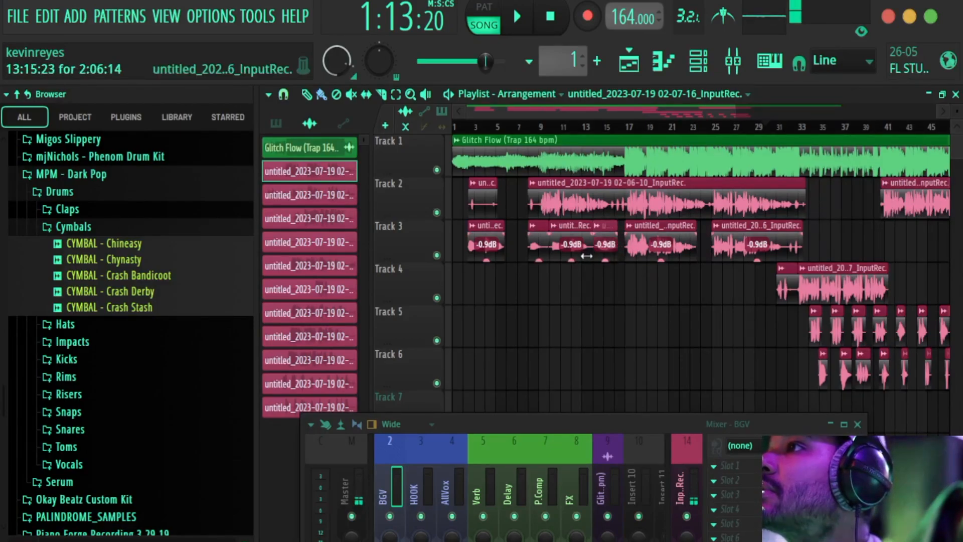
left_click_drag(587, 258, 536, 258)
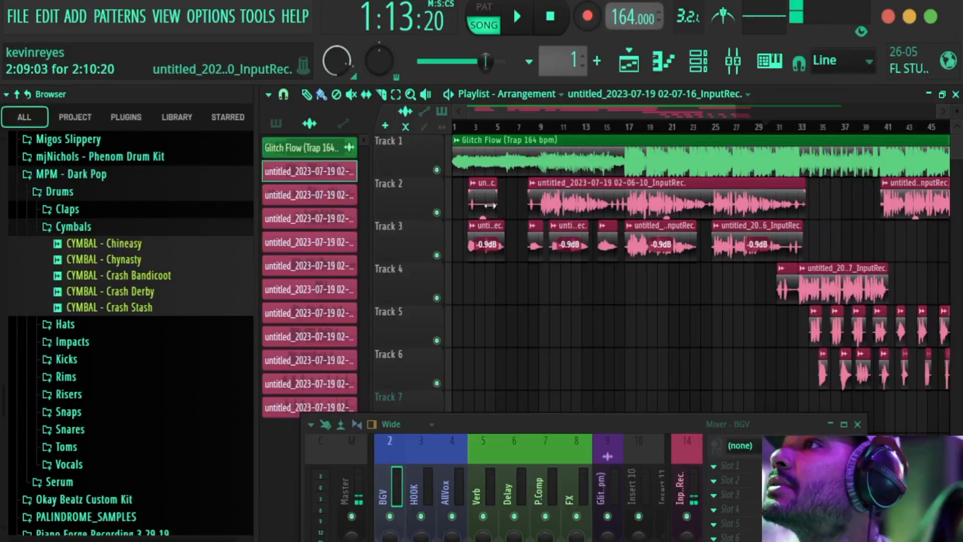
Step: Shorten the first Track 2 vocal clip, near bar 2, to a sliver and slice the long Track 2 clip at bar 17
left_click_drag(490, 211, 470, 212)
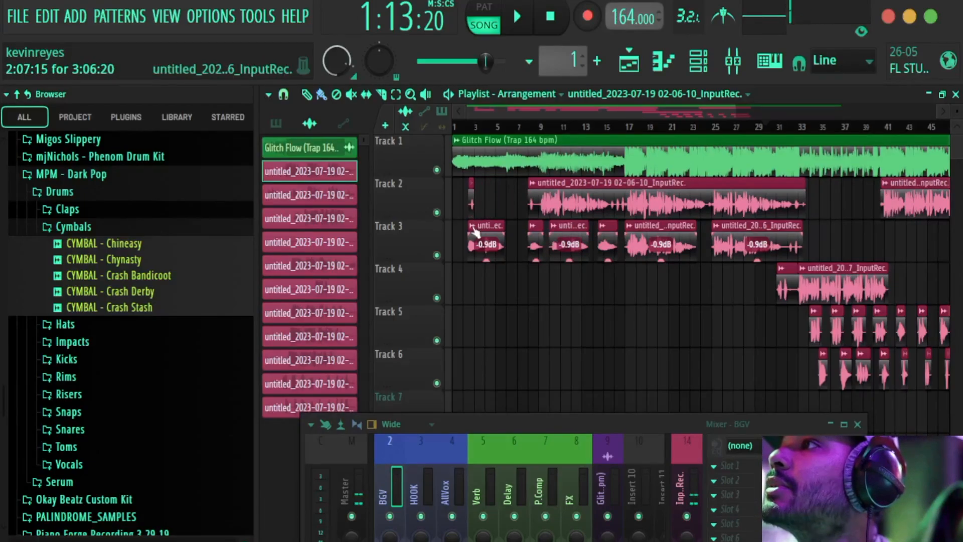
scroll(739, 130, "down", 4)
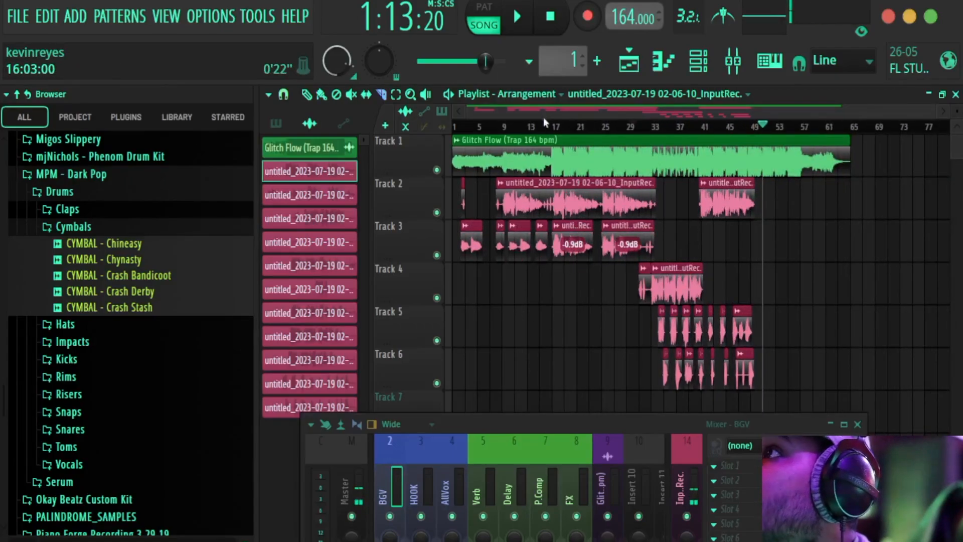
scroll(546, 125, "up", 3)
scroll(548, 127, "up", 2)
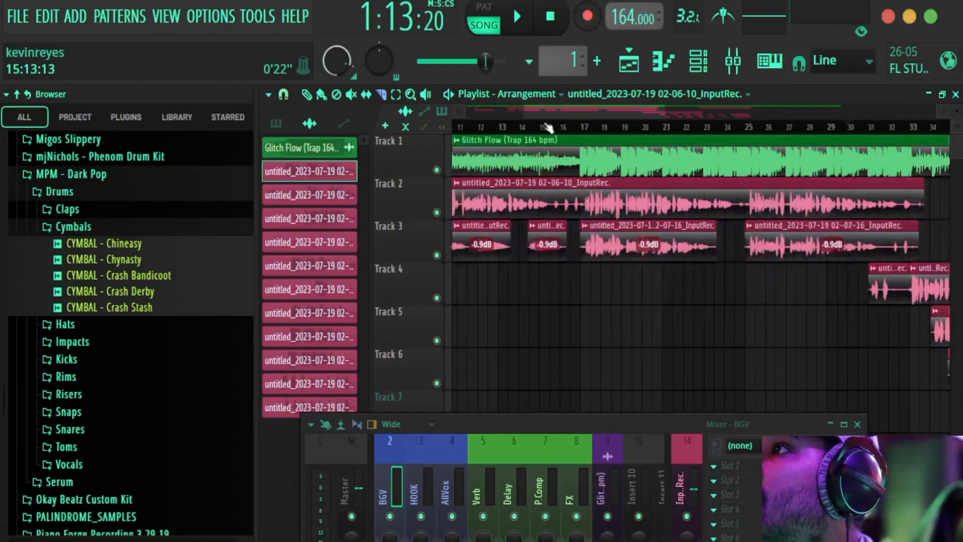
left_click(591, 202)
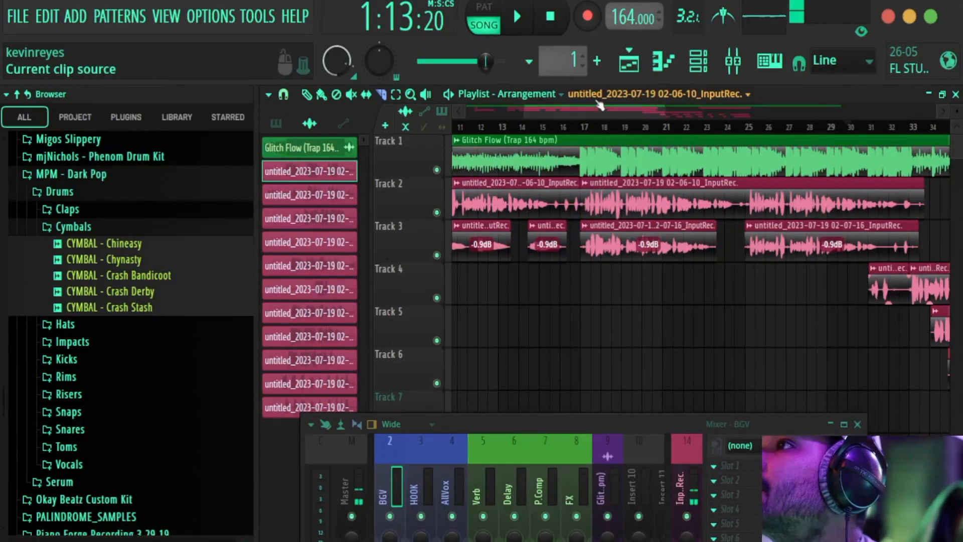
Step: Copy the Track 2 and Track 3 vocal clips spanning bars 17 to 33 to bar 49
scroll(590, 130, "down", 2)
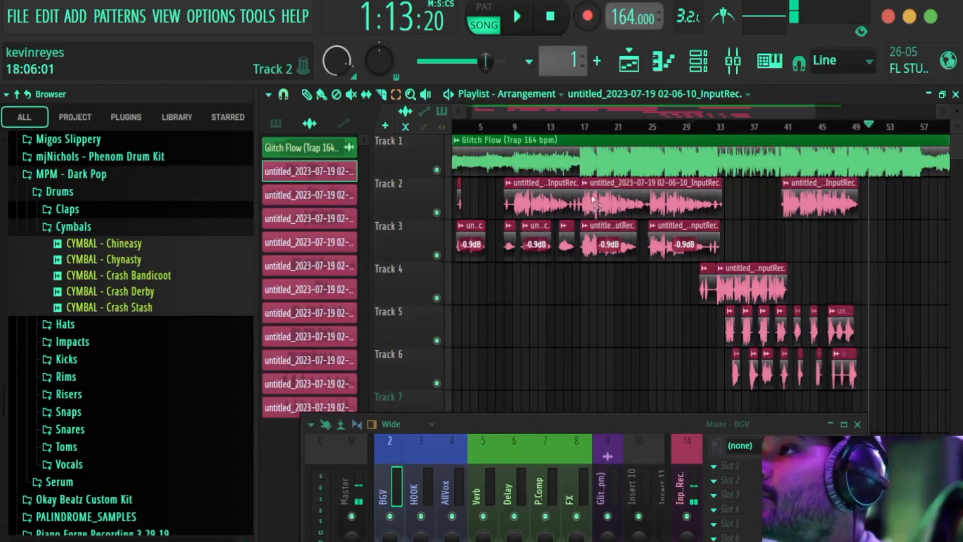
left_click_drag(587, 201, 729, 227)
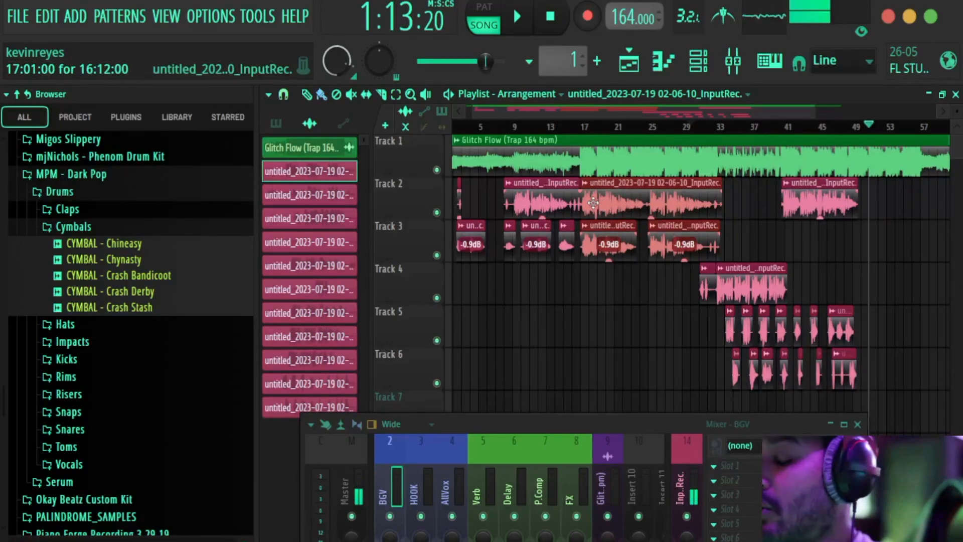
left_click_drag(594, 201, 866, 221)
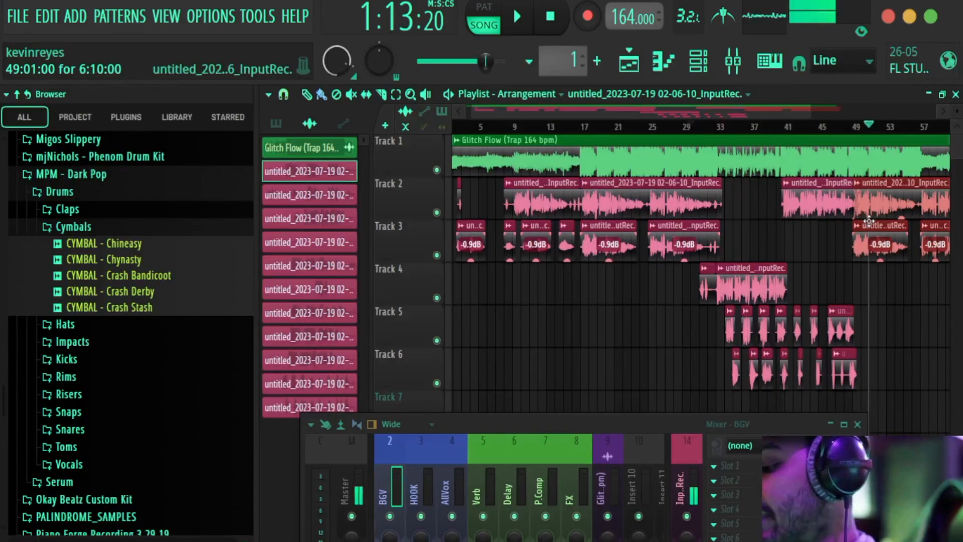
Step: Move the vocal clips at bars 17 and 49 down one track to Tracks 3 and 4, and the short bar 31 clip to Track 5
key("shift+Down")
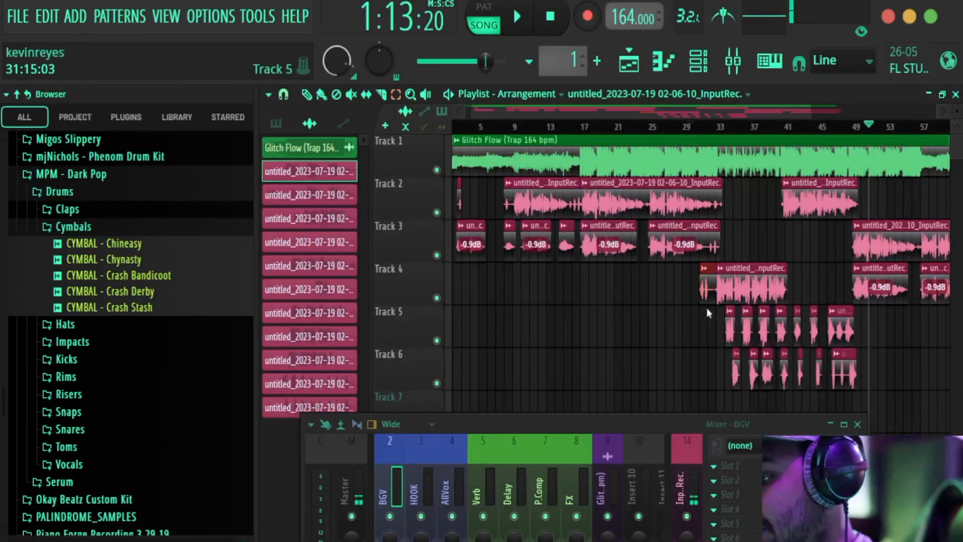
key("shift+Down")
left_click_drag(721, 193, 594, 255)
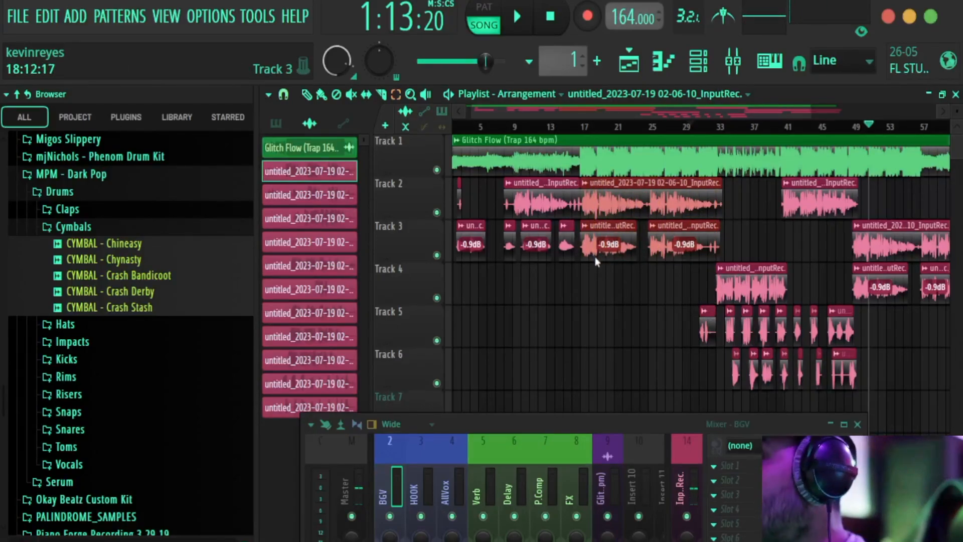
key("shift+Down")
Step: Place the Track 4 vocal clip at bar 33 on Track 3 and shift the Track 3 to 6 clips from bar 17 onward down one track
key("shift+Up")
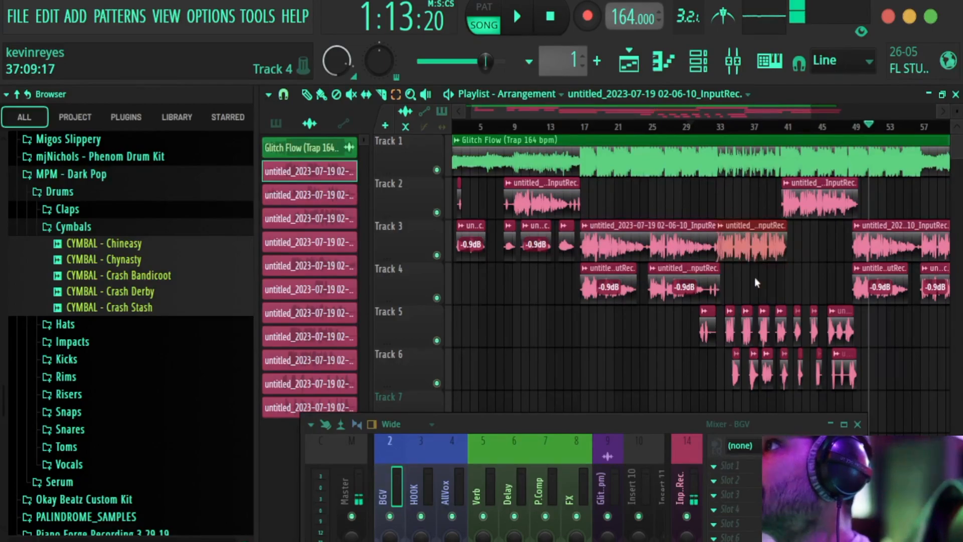
key("shift+Up")
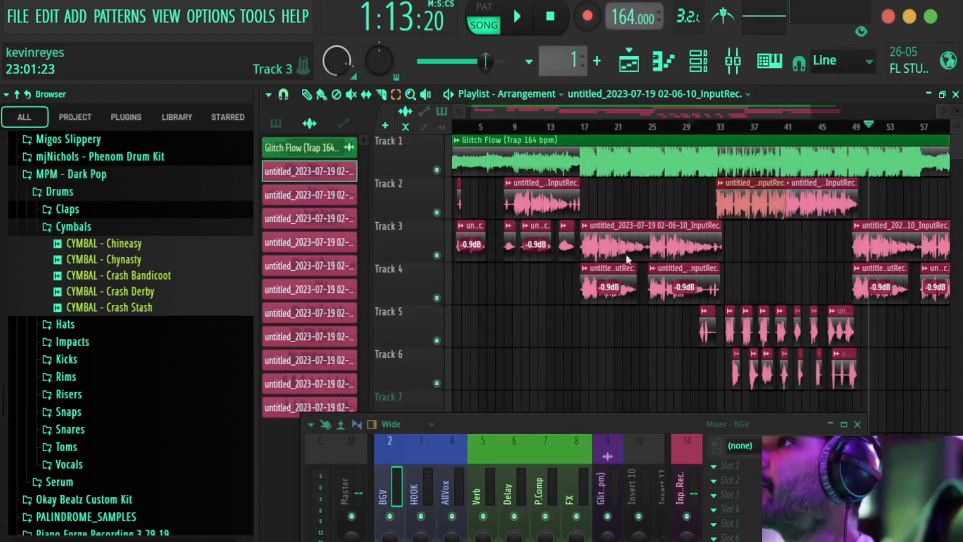
left_click_drag(591, 239, 916, 380)
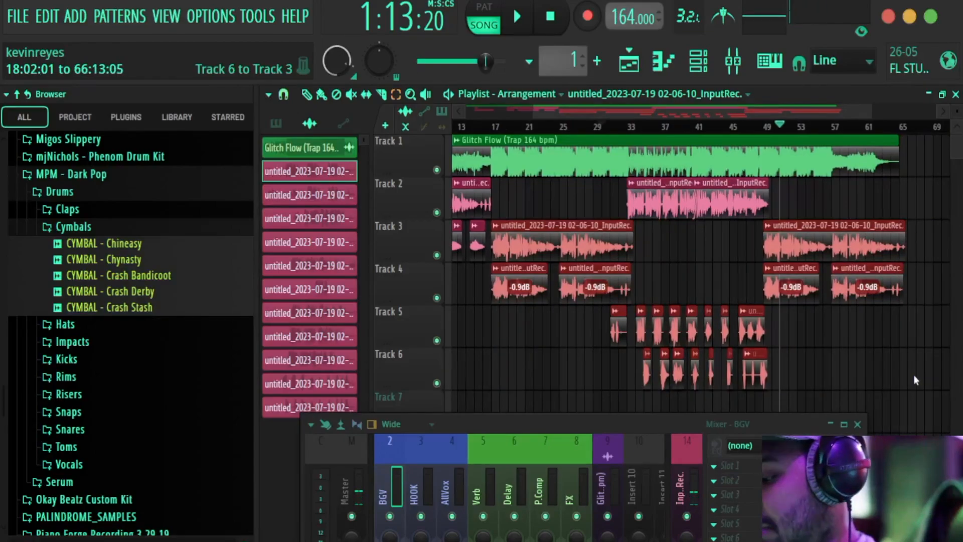
key("shift+Down")
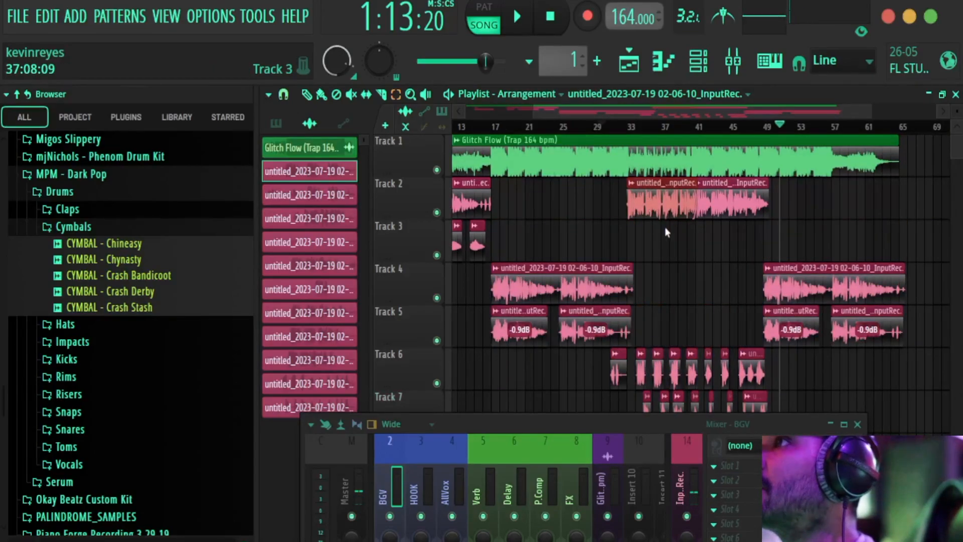
key("shift+Down")
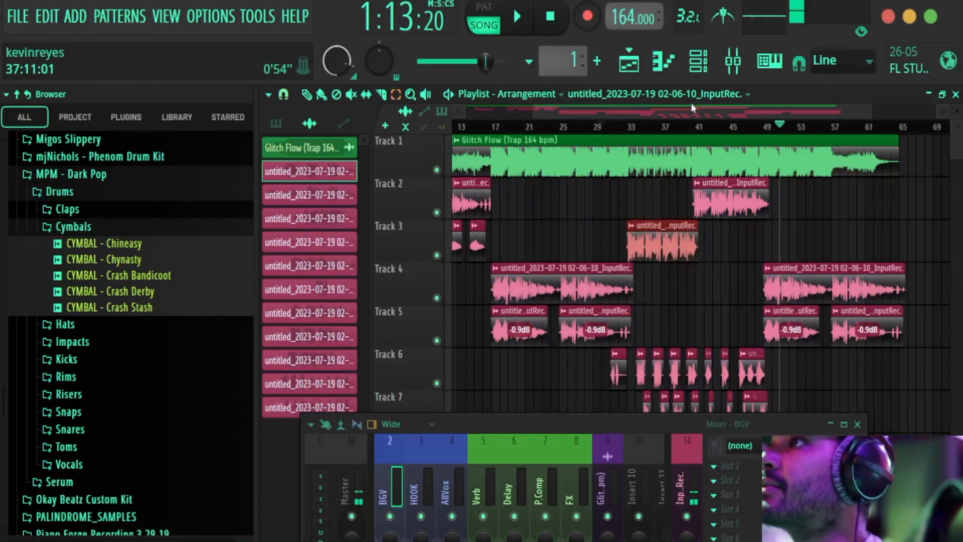
Step: Move the three short Track 3 clips between bars 8 and 16 down to Track 5
left_click_drag(708, 110, 629, 110)
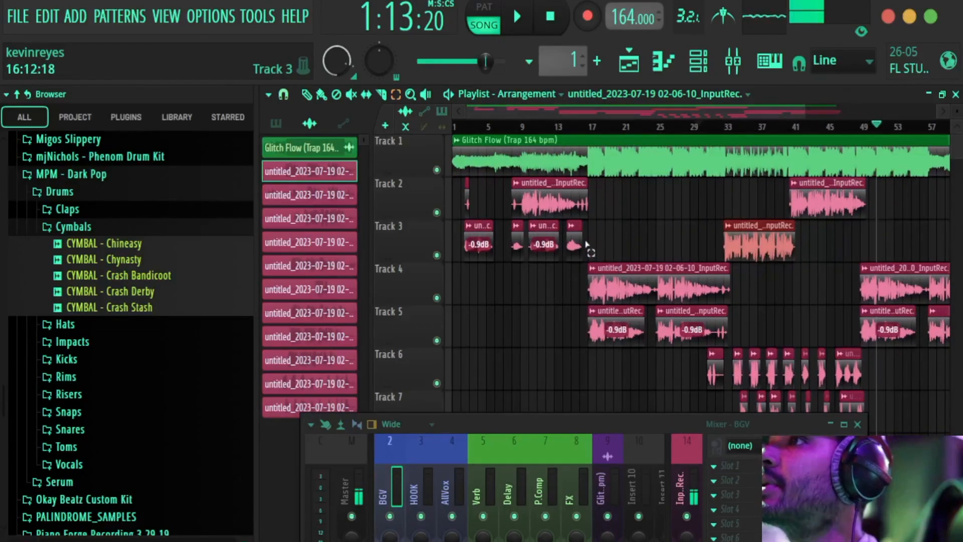
left_click_drag(593, 236, 516, 258)
key("shift+Down")
key("shift+Down")
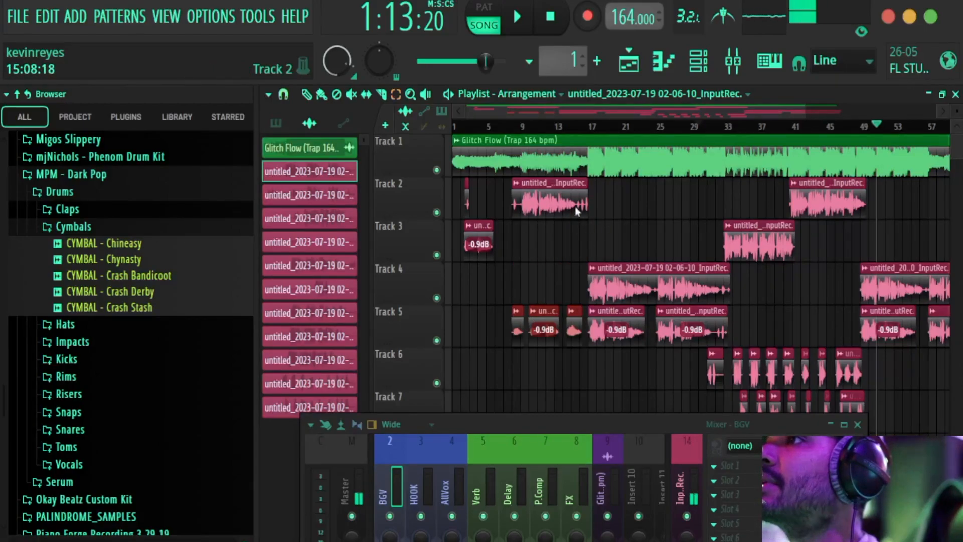
Step: Move the Track 2 vocal clip spanning bars 8 to 17 down to Track 6
left_click(557, 198)
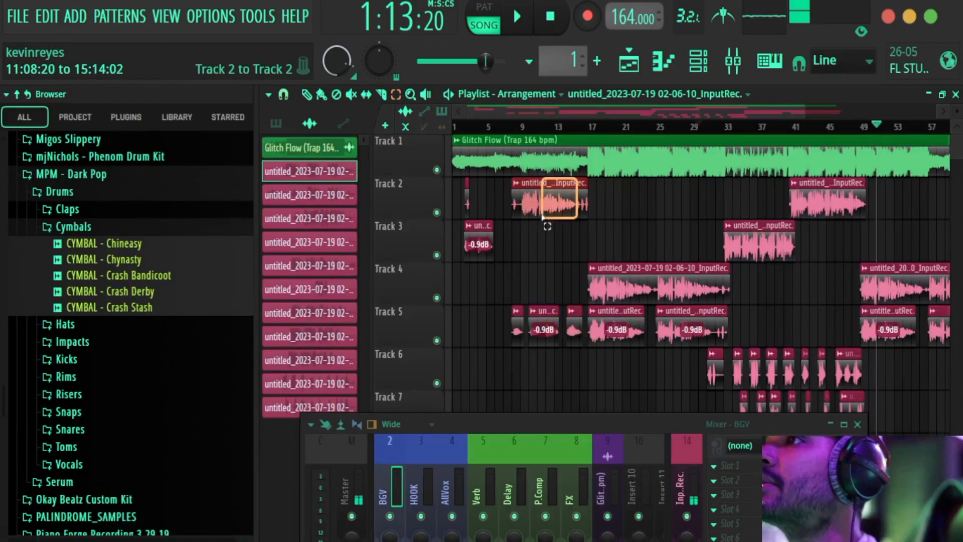
key("shift+Down")
key("shift+Down")
key("shift+Down")
key("shift+Down")
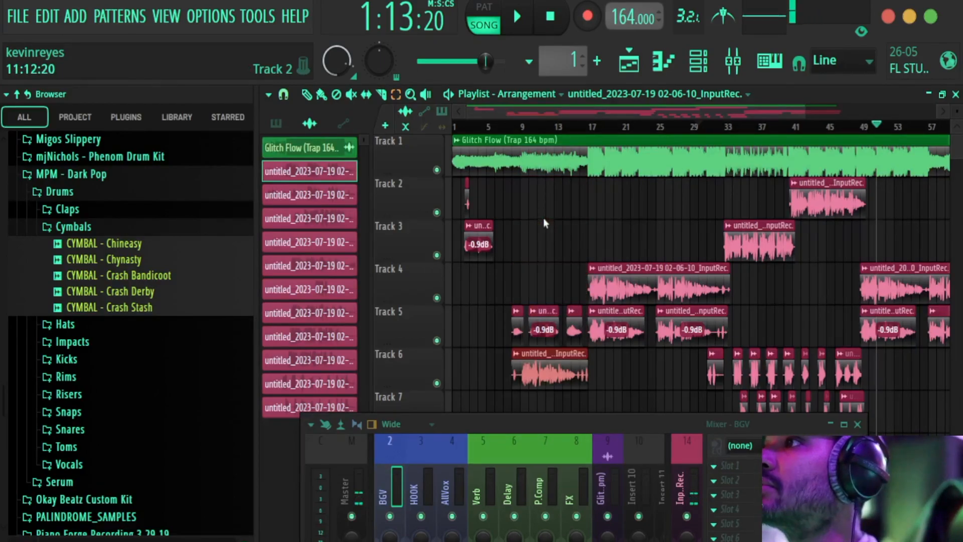
Step: Move the two opening vocal clips near bar 2 from Tracks 2 and 3 down to Tracks 5 and 6
left_click_drag(489, 216, 454, 257)
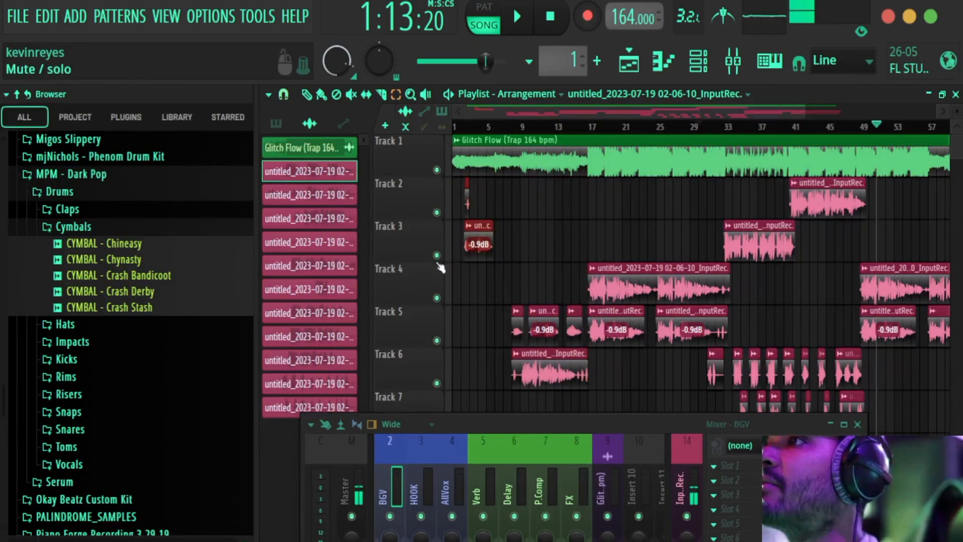
key("shift+Down")
key("shift+Down")
key("shift+Down")
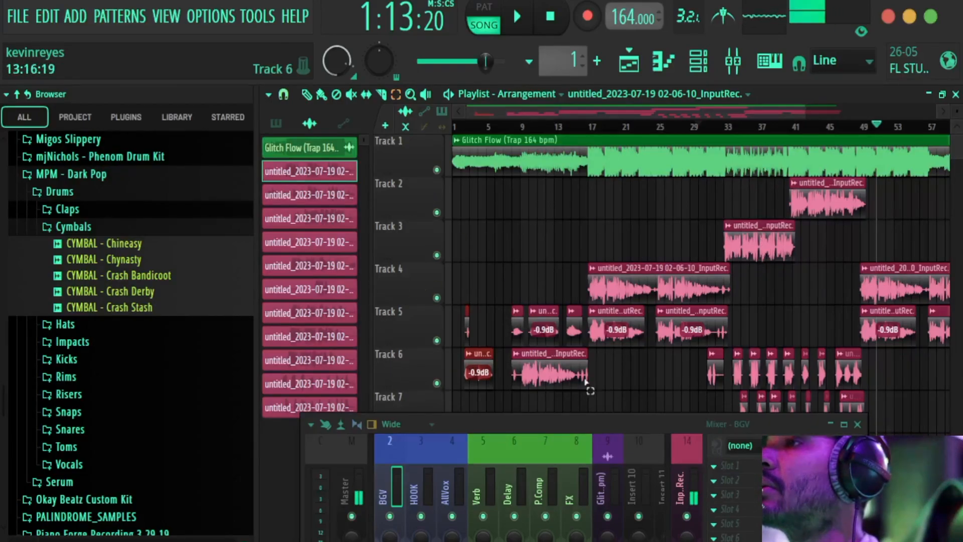
Step: Review the rearranged vocal clips across all tracks and play the song from the beginning
scroll(914, 376, "down", 1)
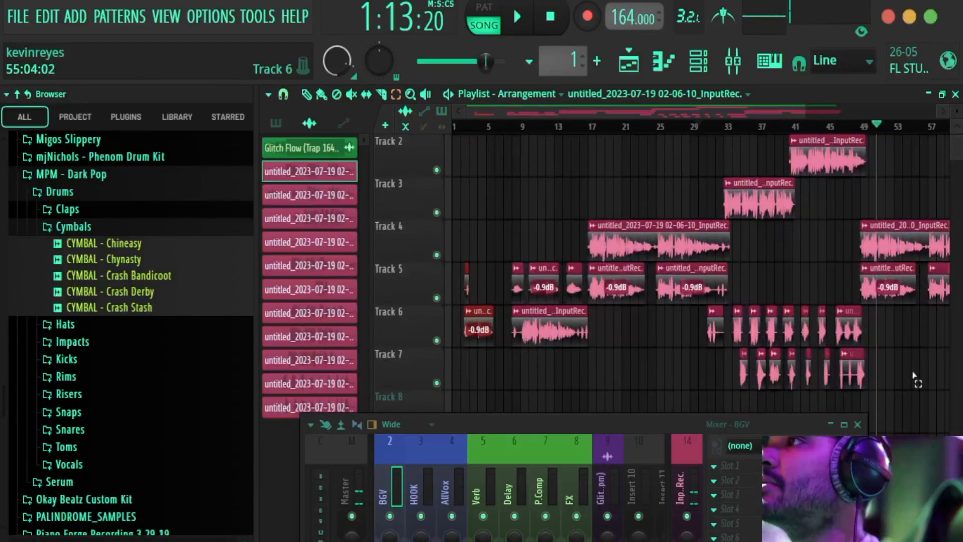
left_click_drag(795, 104, 909, 117)
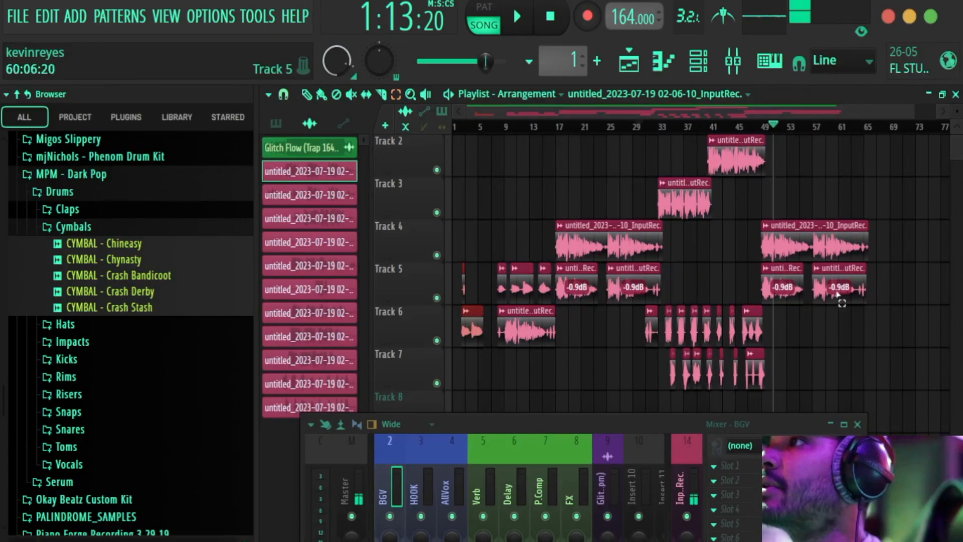
scroll(820, 291, "up", 1)
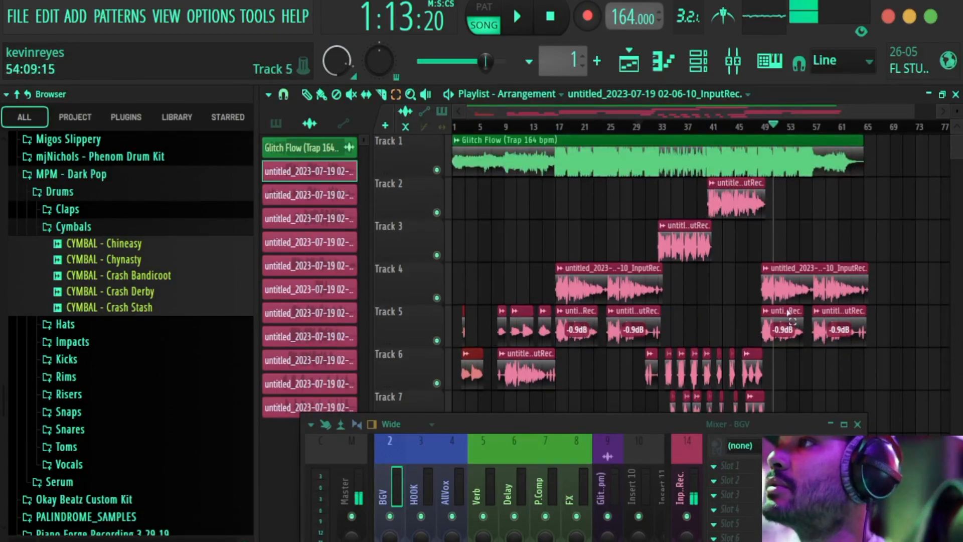
scroll(817, 281, "down", 1)
scroll(817, 281, "up", 1)
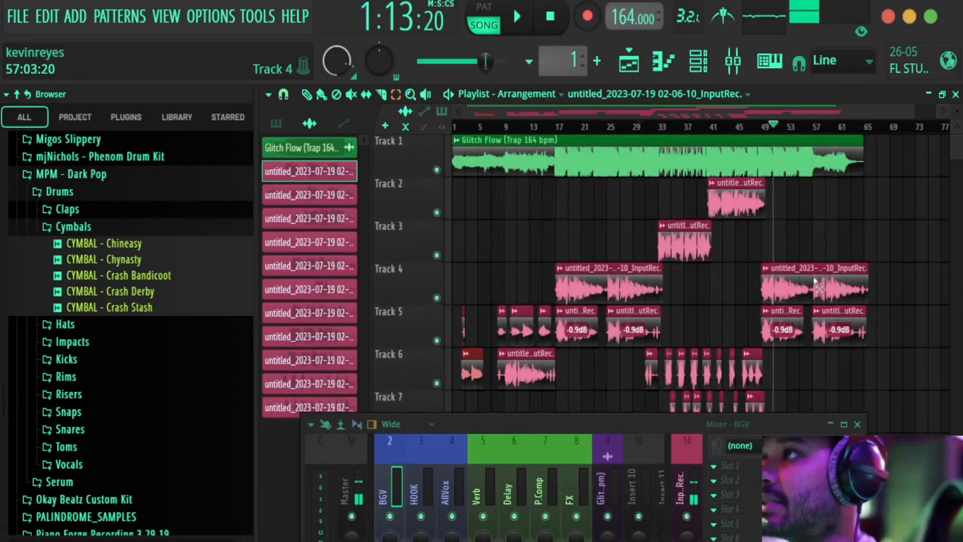
scroll(815, 282, "down", 1)
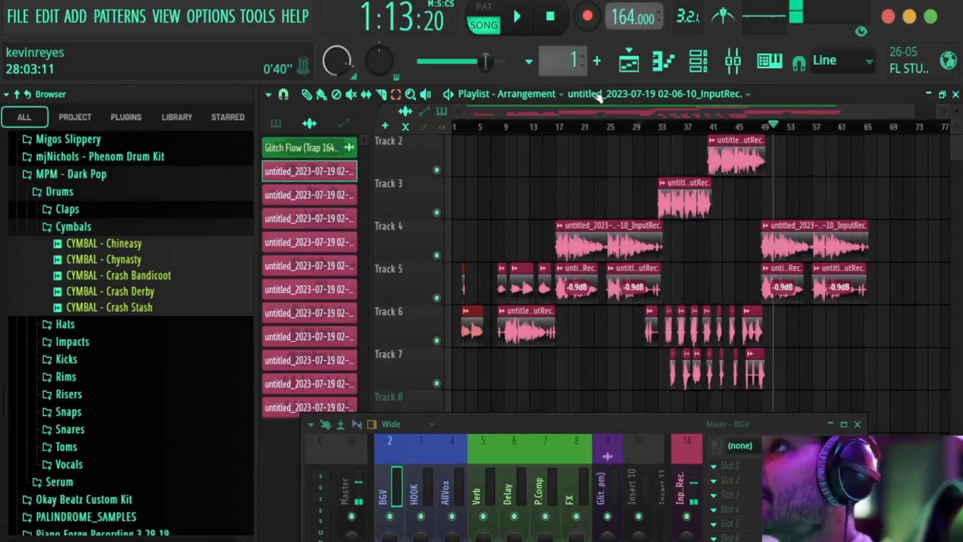
left_click(551, 17)
left_click(517, 17)
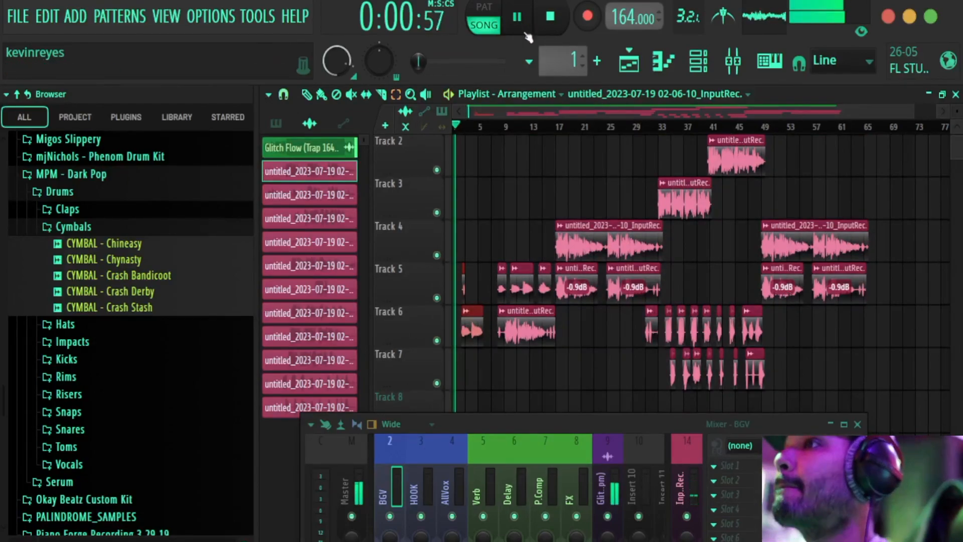
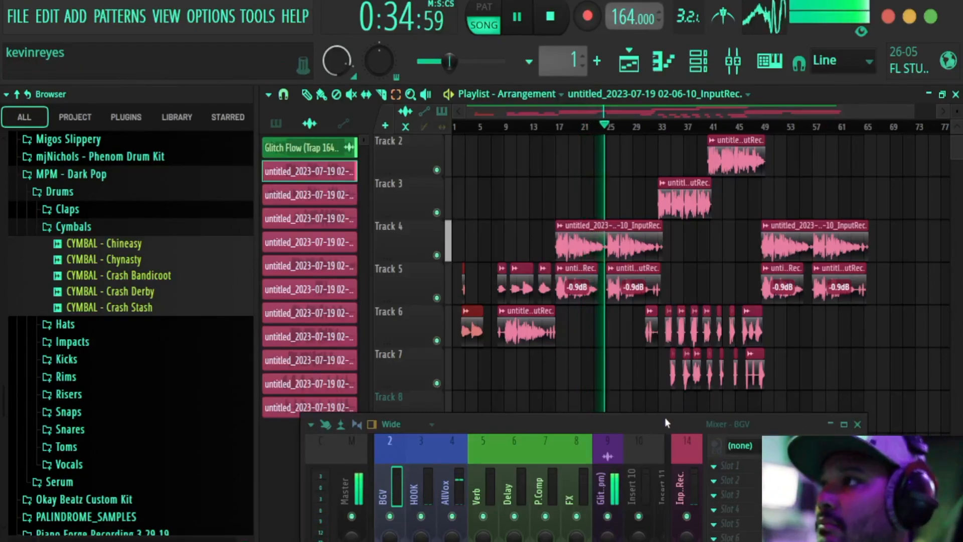
Step: Trim the end of the short vocal clip near bar 31 on Track 6
scroll(856, 348, "up", 1)
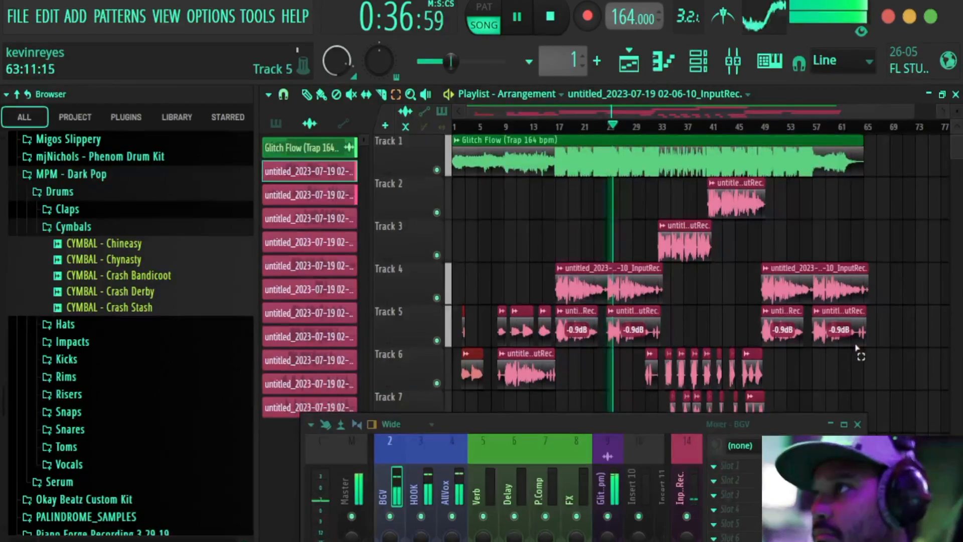
scroll(900, 348, "down", 1)
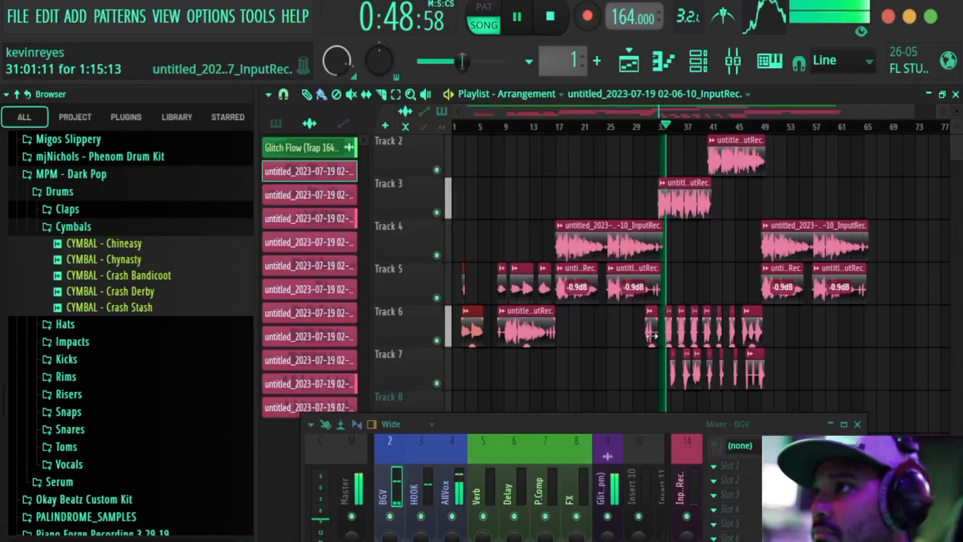
left_click_drag(653, 337, 648, 338)
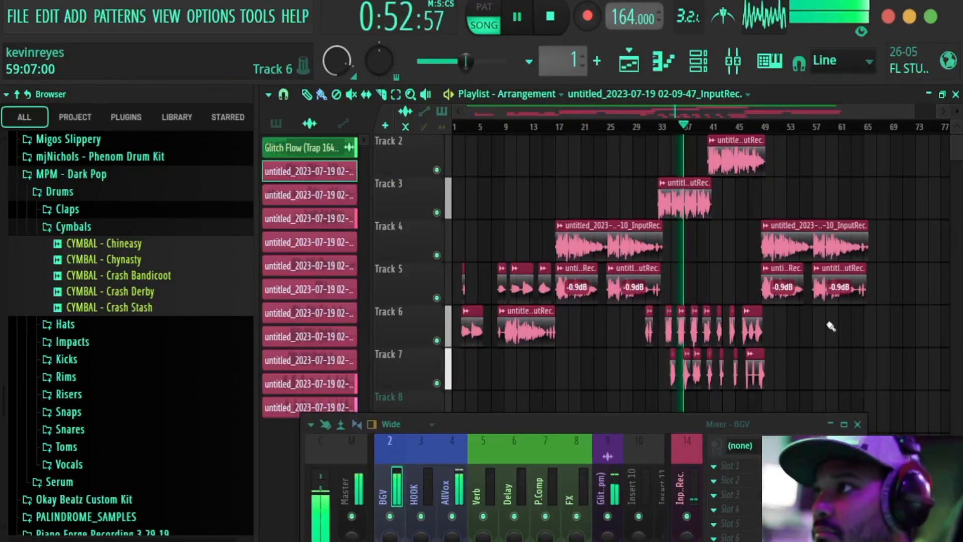
Step: Check the clips on Tracks 1 to 7 while listening to the section leading up to bar 49
scroll(843, 333, "up", 1)
scroll(882, 358, "down", 1)
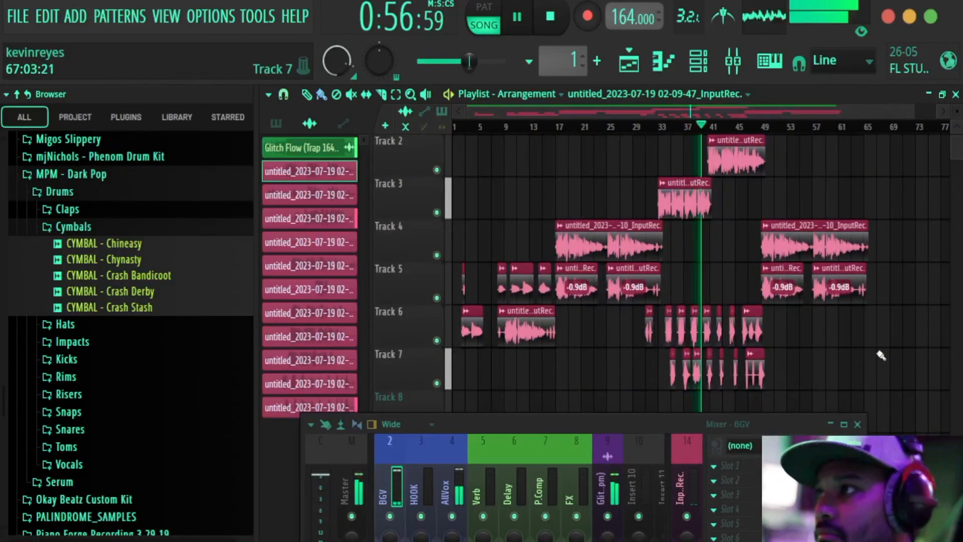
scroll(880, 354, "up", 1)
scroll(879, 352, "down", 1)
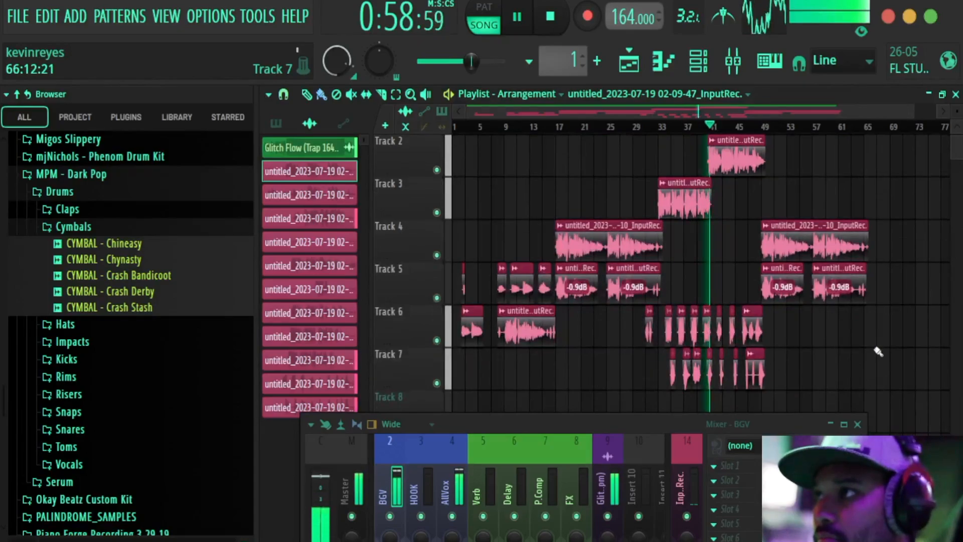
scroll(877, 350, "up", 1)
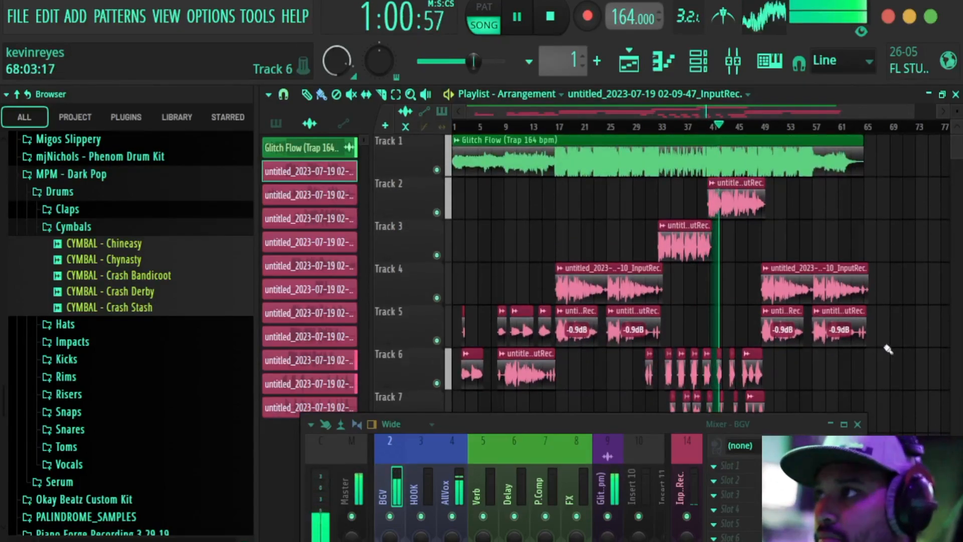
scroll(888, 349, "down", 1)
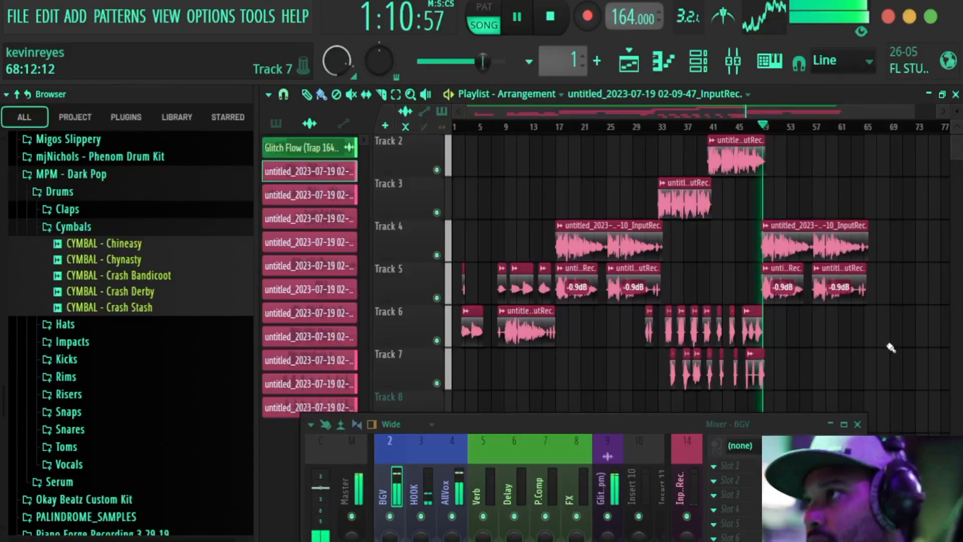
scroll(893, 348, "up", 1)
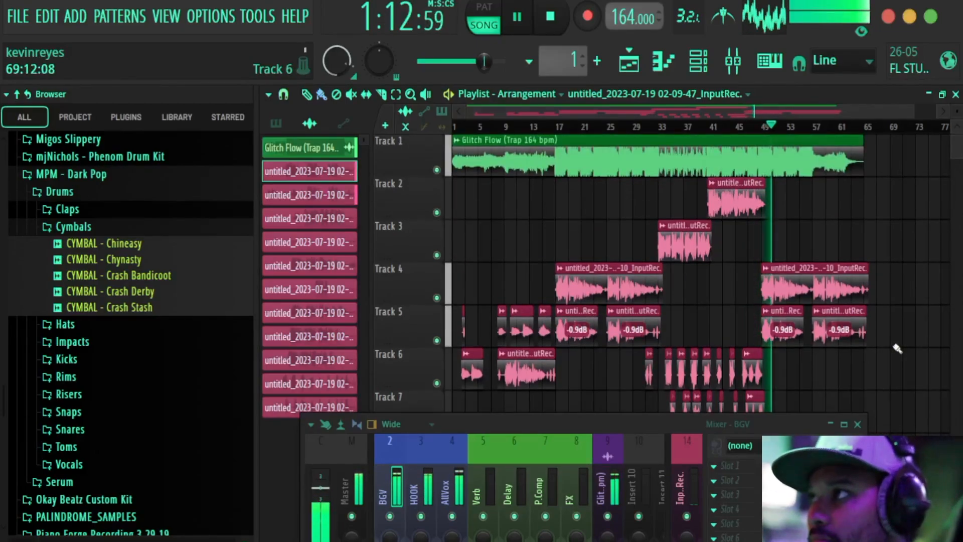
Step: Listen to the repeated section from bar 49 to the song's end while checking the clips, and stop playback
scroll(898, 347, "down", 1)
scroll(900, 348, "up", 1)
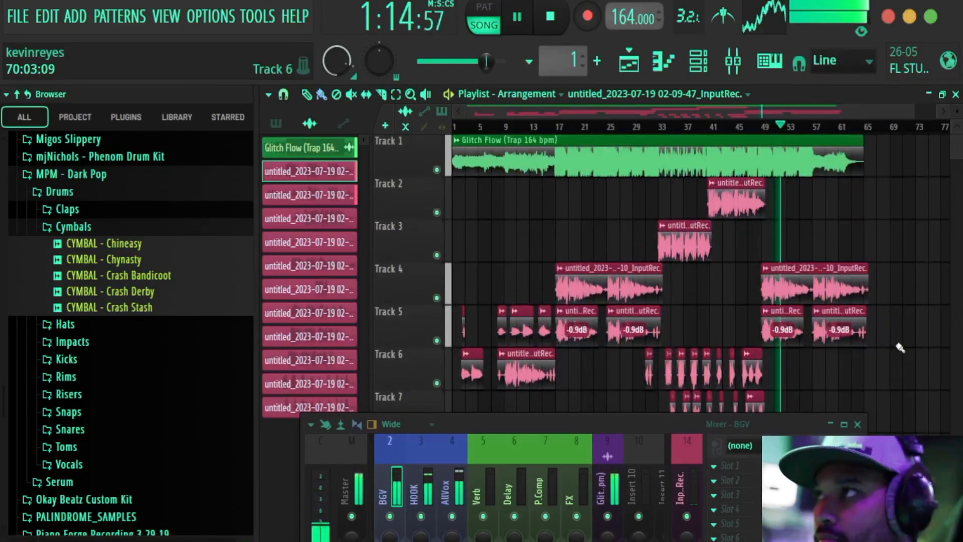
scroll(901, 347, "down", 1)
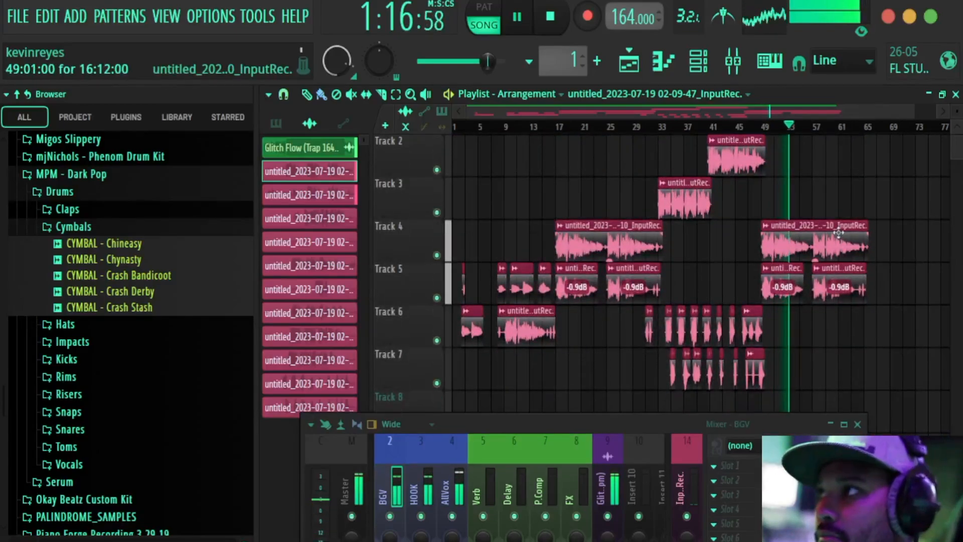
scroll(898, 221, "up", 1)
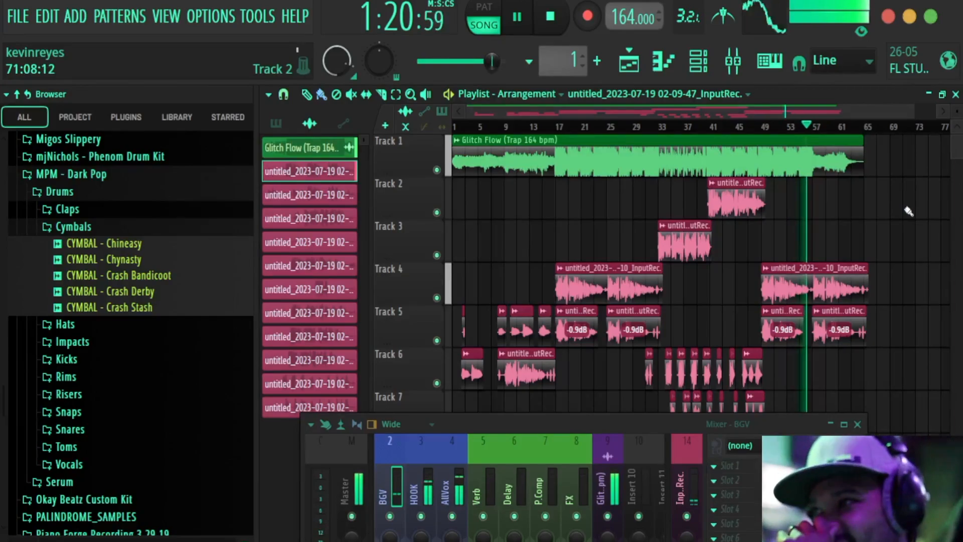
scroll(908, 210, "down", 1)
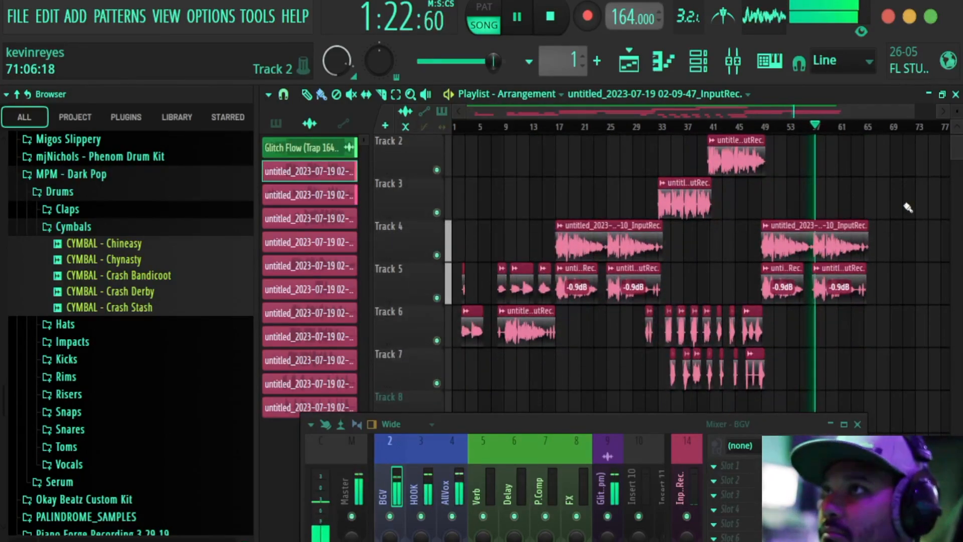
scroll(908, 208, "up", 1)
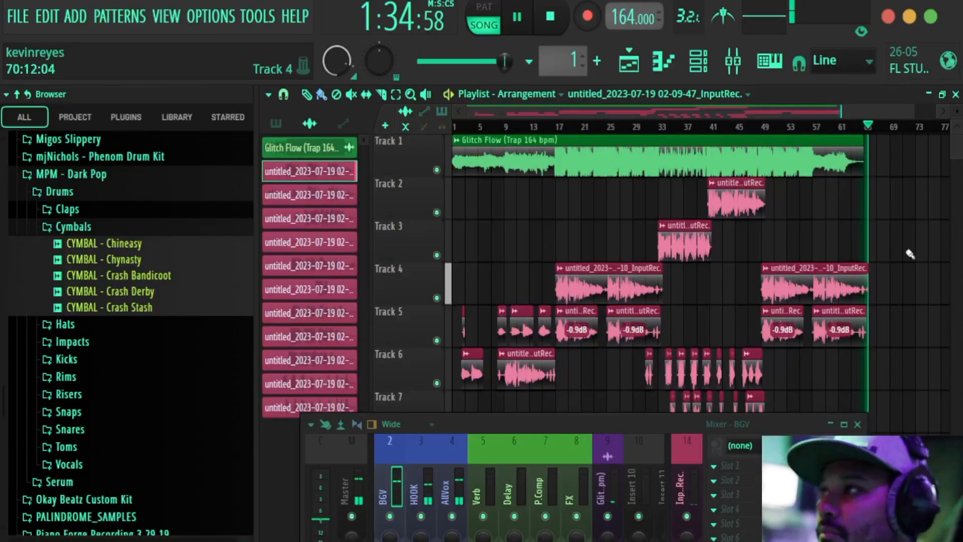
left_click(561, 19)
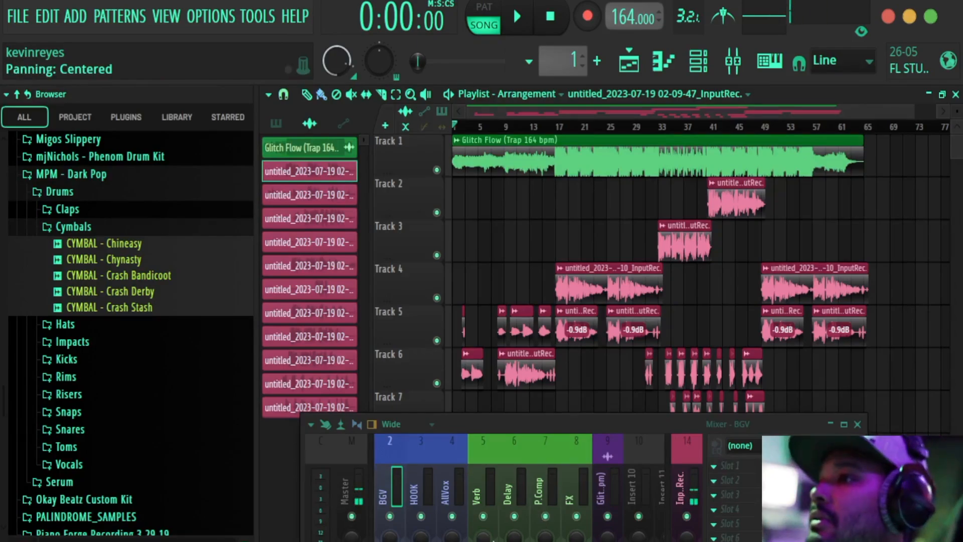
Step: Switch to the Universal Audio Console, bypass the Auto-Tune Realtime insert on ANALOG 4, and close the Console window
mouse_move(751, 540)
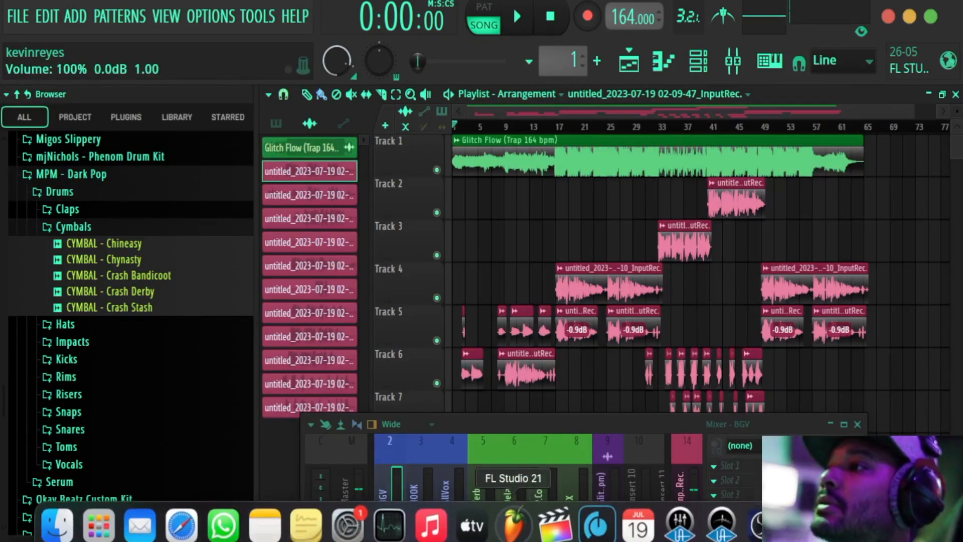
left_click(688, 532)
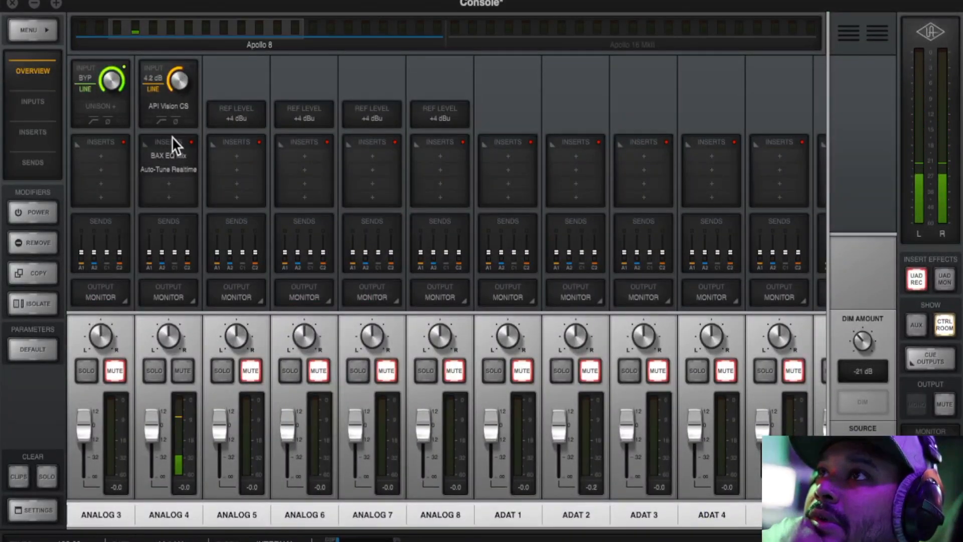
left_click(192, 170)
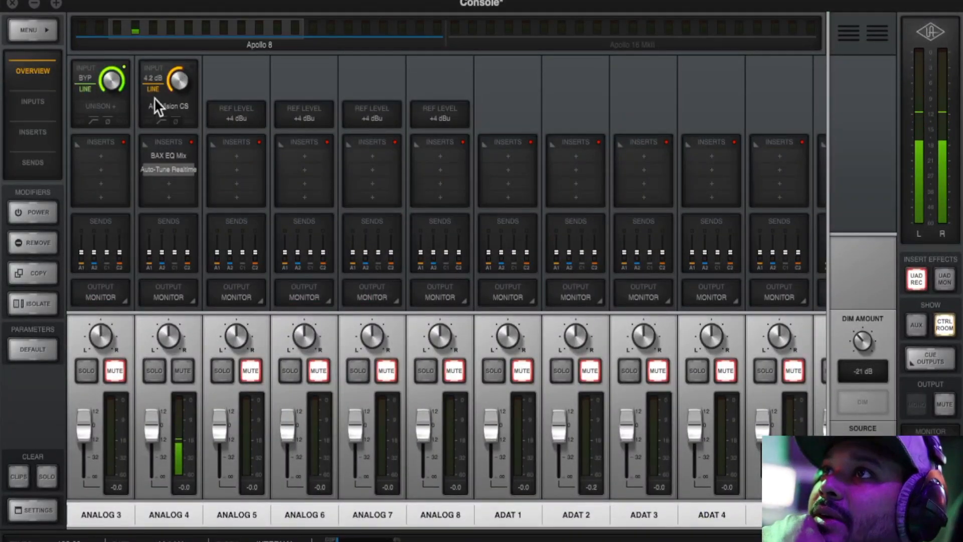
left_click(11, 4)
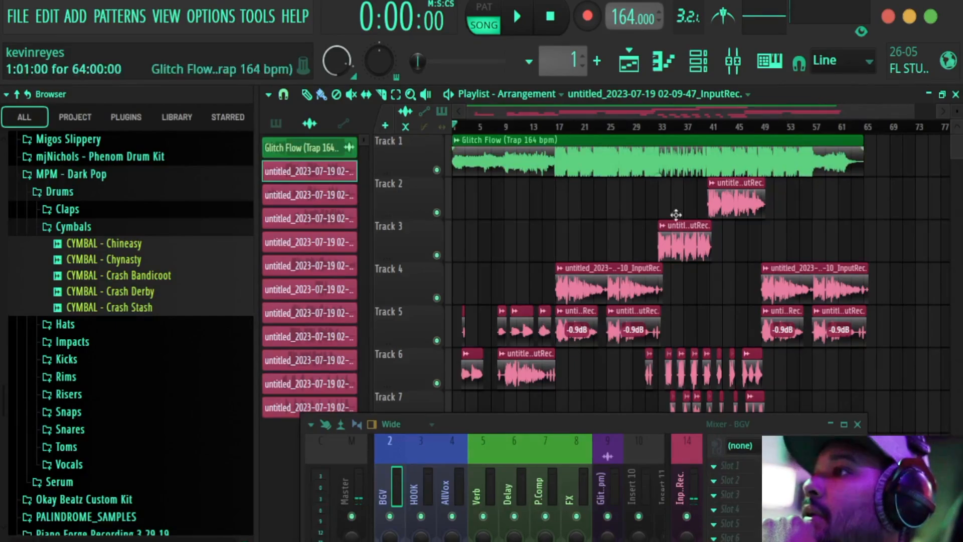
Step: Bring the full mixer into view and widen the stereo separation on BGV to 100% and on HOOK more moderately
scroll(574, 466, "left", 1)
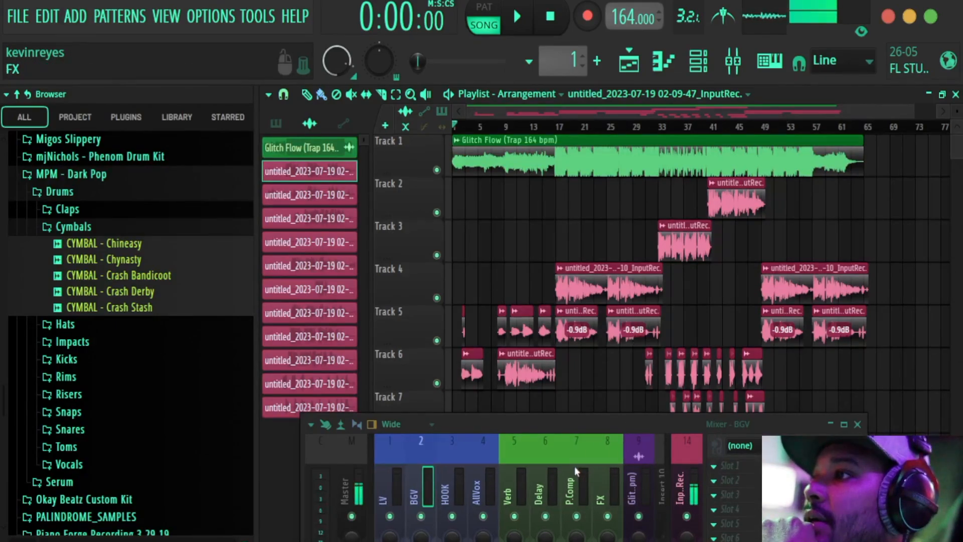
left_click_drag(582, 420, 575, 195)
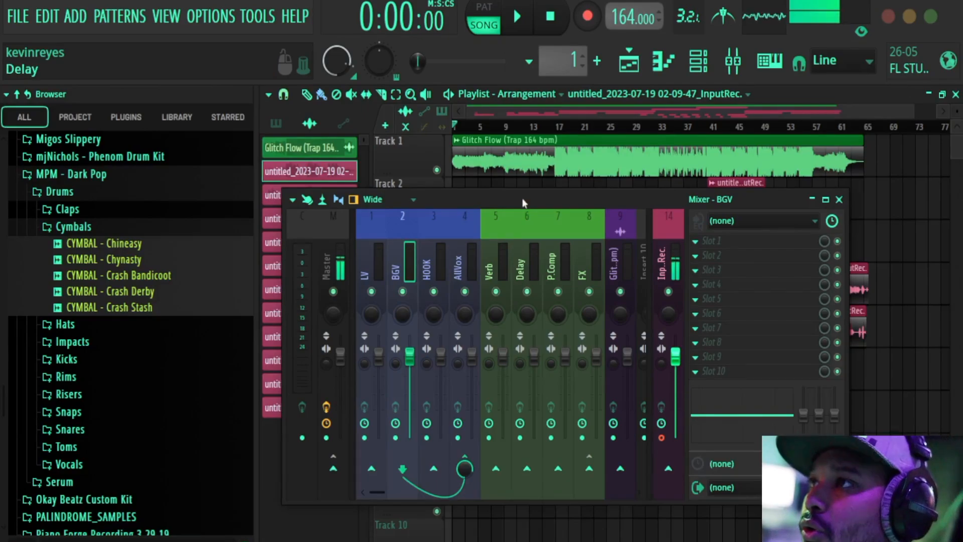
left_click_drag(526, 196, 561, 214)
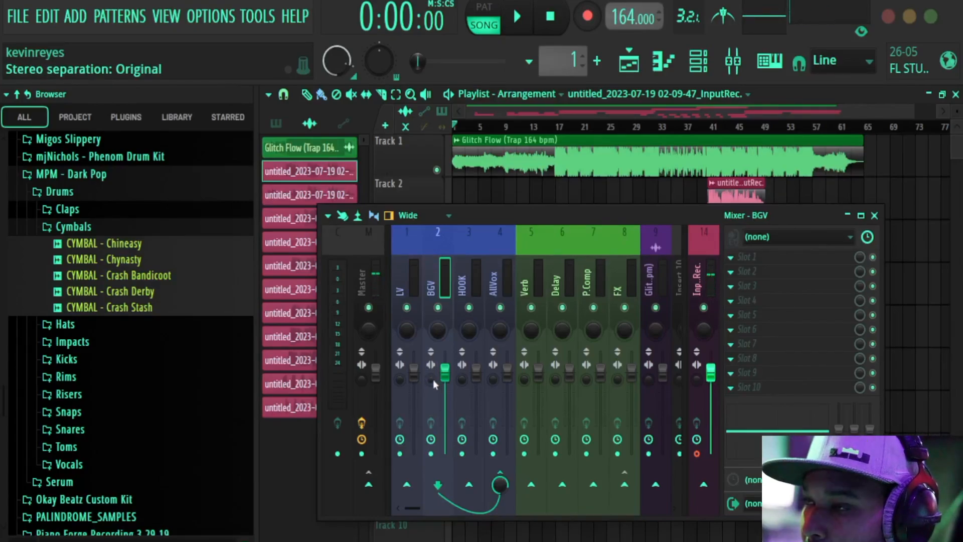
left_click_drag(433, 379, 462, 369)
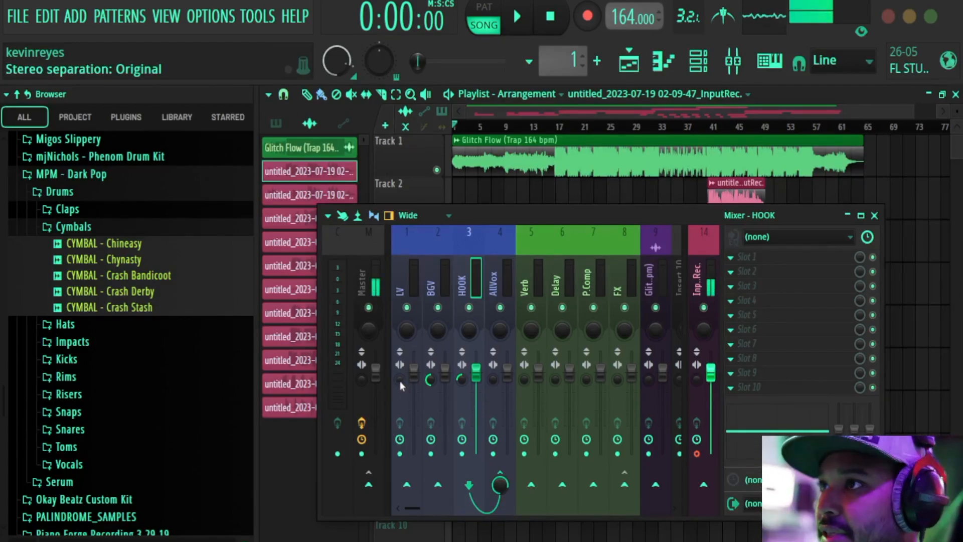
Step: Play the song from the beginning and lower the BGV and HOOK volumes slightly to balance them against the beat
left_click(520, 26)
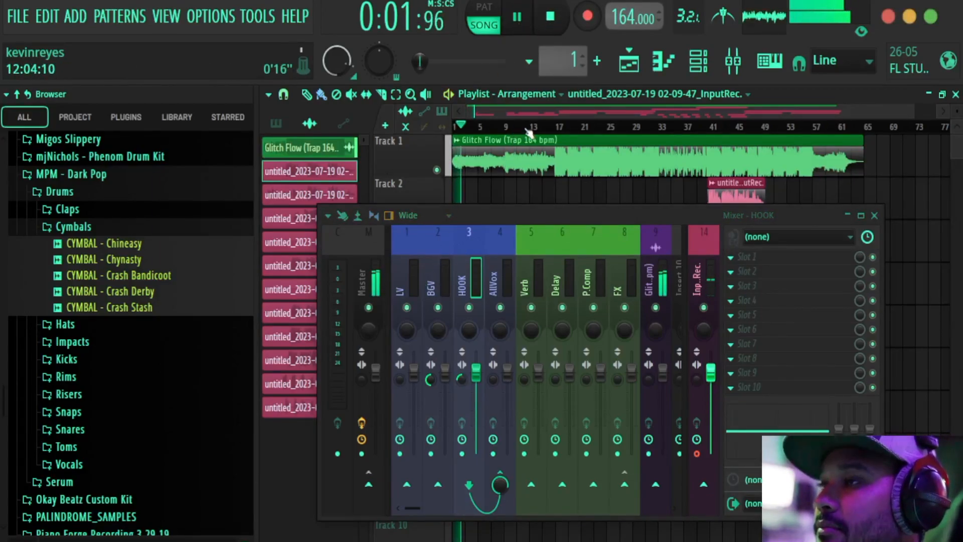
left_click(445, 375)
left_click_drag(445, 371, 476, 377)
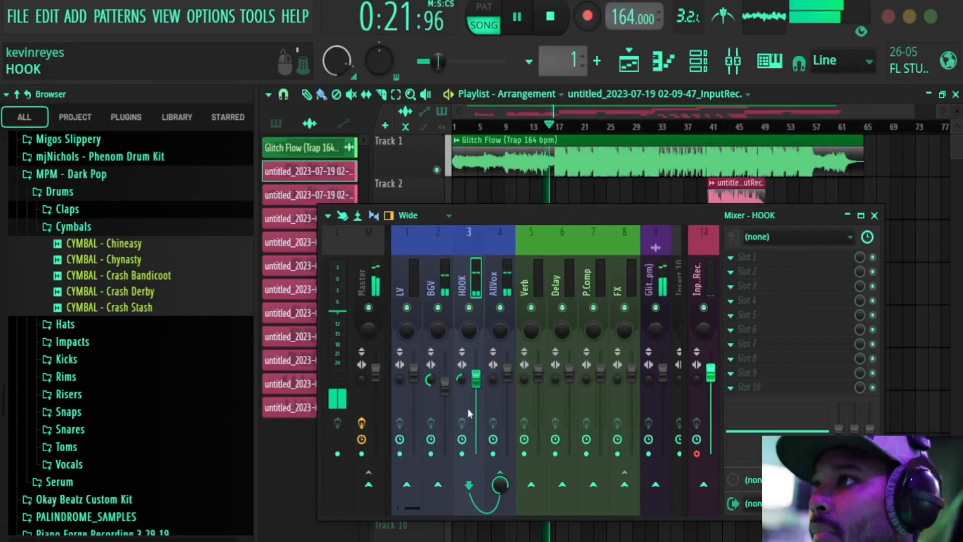
left_click(444, 381)
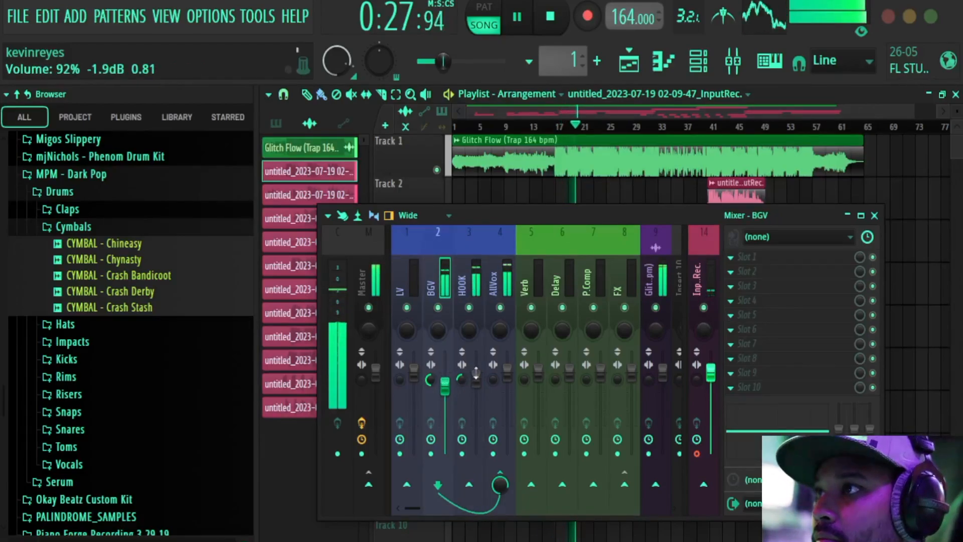
left_click(476, 374)
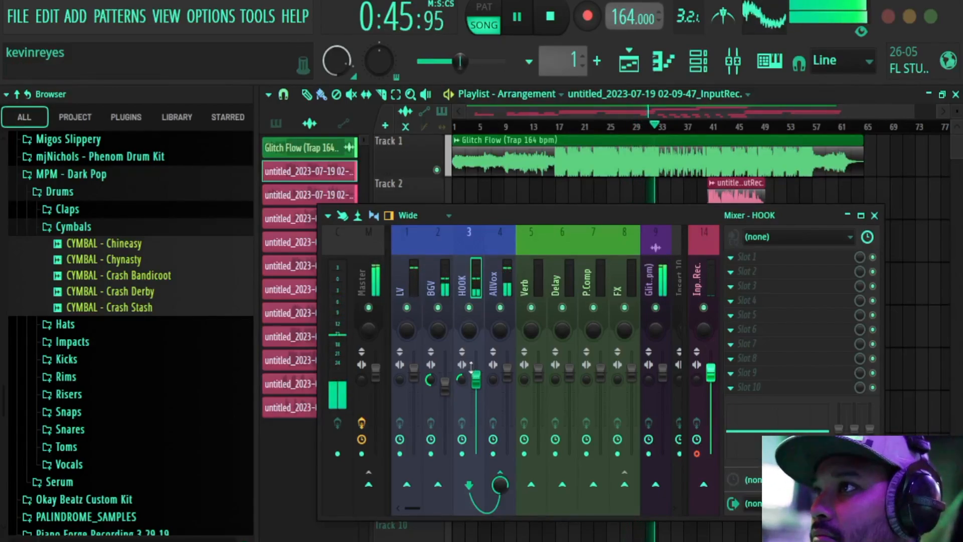
Step: Lower the LV volume slightly and reduce the BGV volume a little more during playback
left_click(410, 284)
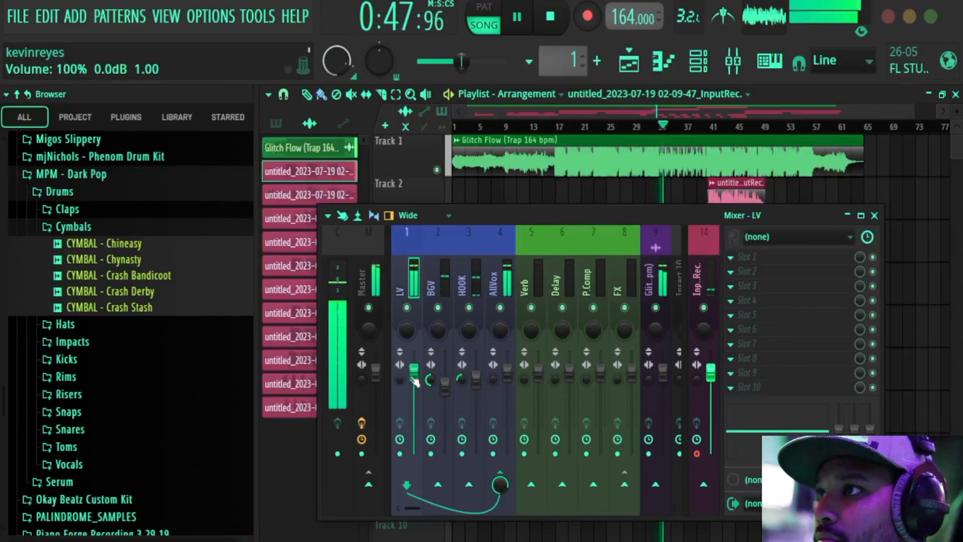
left_click_drag(414, 369, 414, 381)
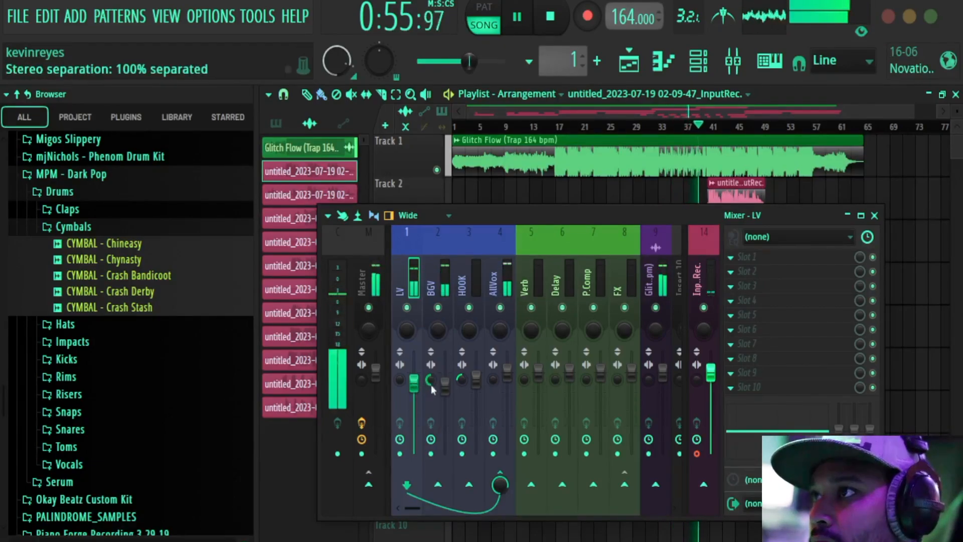
left_click_drag(441, 377, 442, 379)
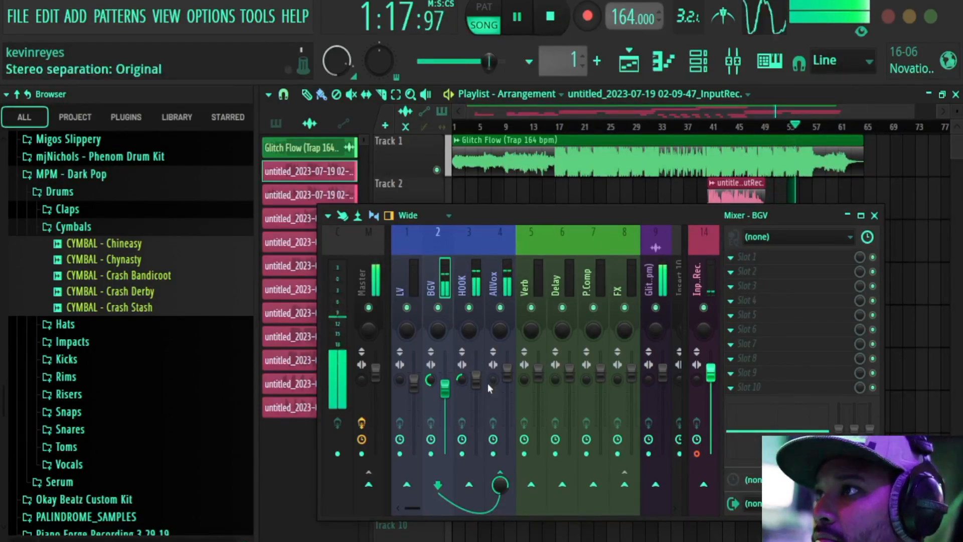
Step: Select the LV, BGV and HOOK mixer tracks together, lower their volumes slightly as a group, and stop playback
left_click(407, 276, "ctrl")
left_click(476, 273, "ctrl")
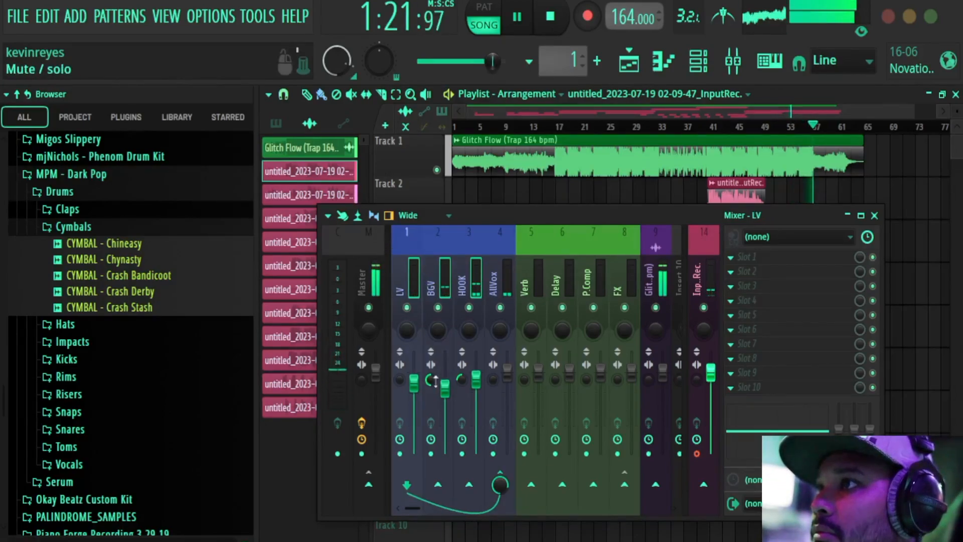
left_click_drag(445, 388, 445, 392)
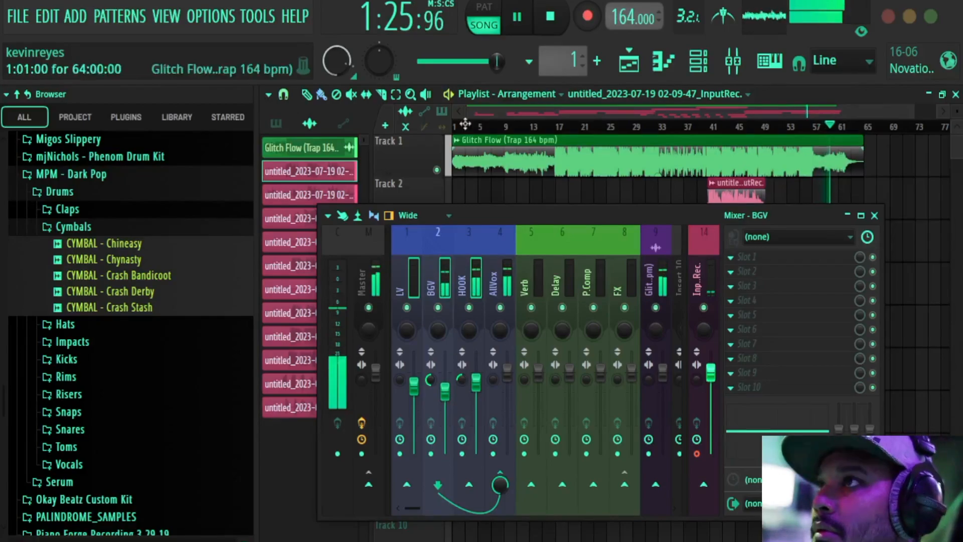
left_click(559, 15)
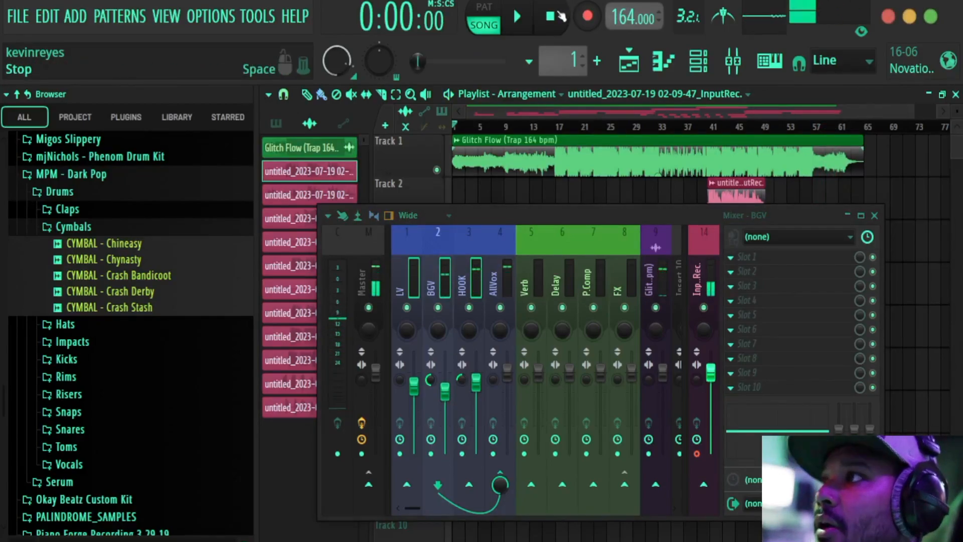
Step: Trim the last Track 5 clip to about bar 62 and fade out the final Track 5 and Track 4 clips, about 5.95 seconds on Track 4
left_click_drag(654, 219, 688, 398)
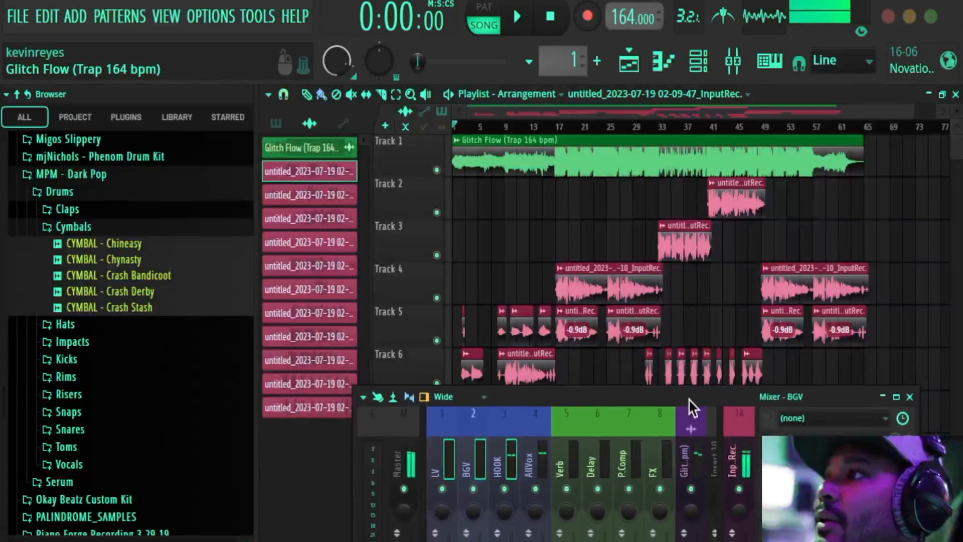
left_click(904, 241)
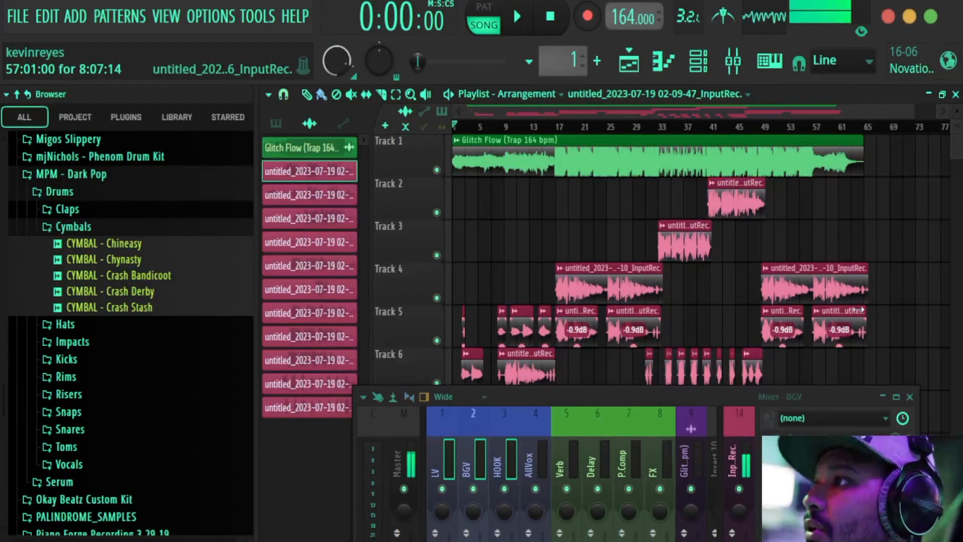
left_click_drag(859, 309, 847, 313)
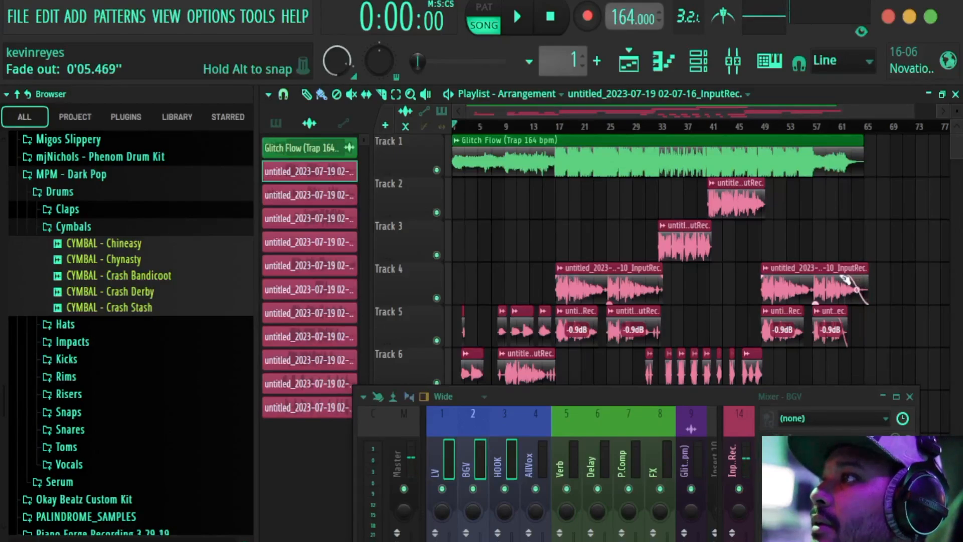
left_click_drag(840, 279, 842, 279)
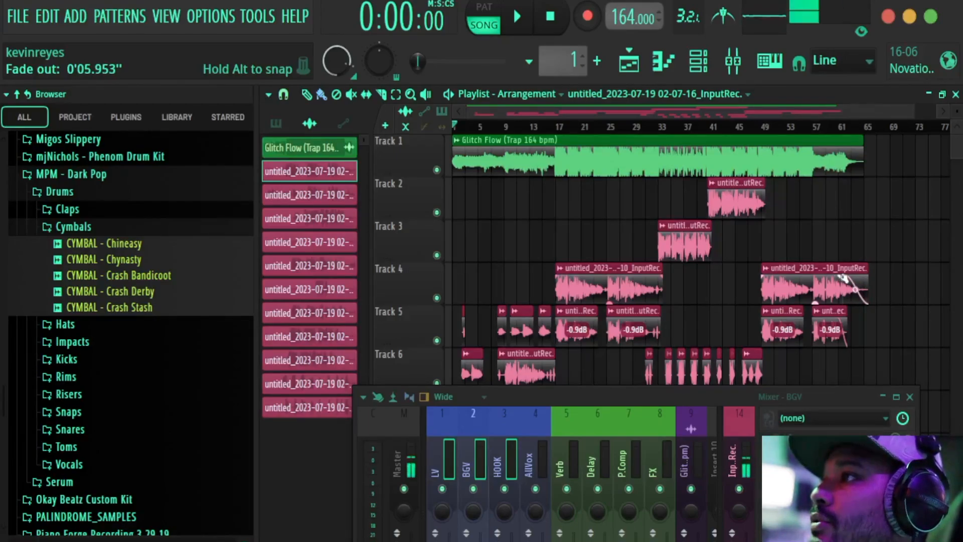
Step: Play the ending from bar 57, steepen the fade-out curve on the last Track 4 clip, and stop playback
left_click(839, 126)
left_click(813, 127)
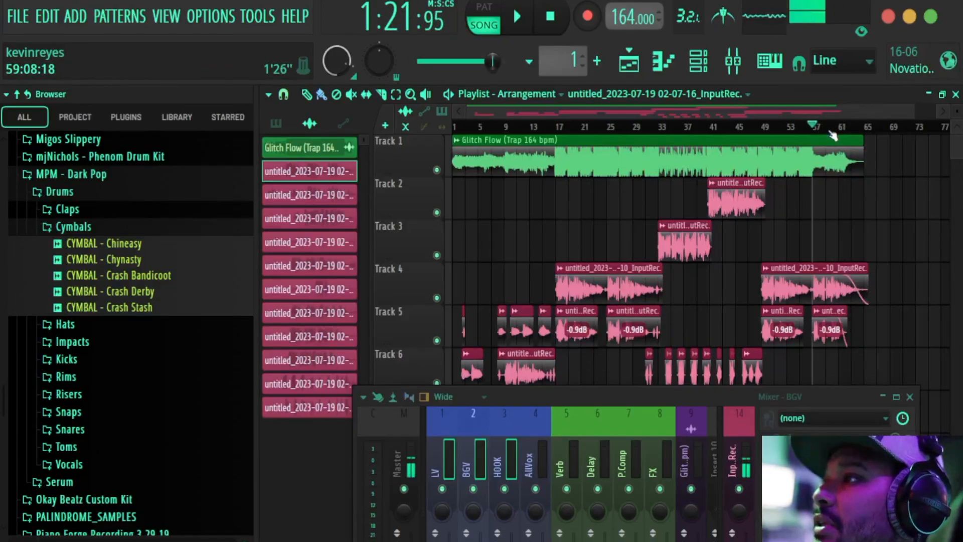
left_click(517, 18)
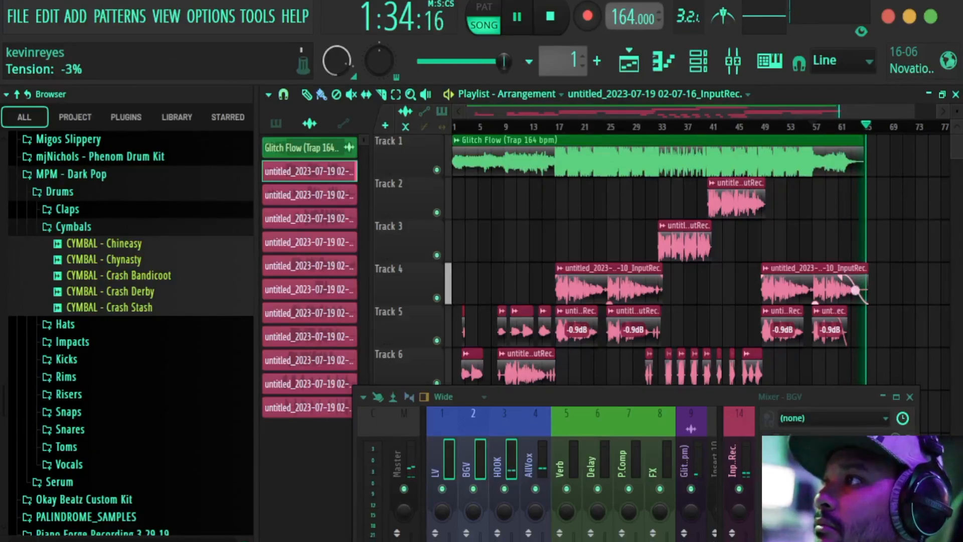
left_click_drag(856, 290, 856, 295)
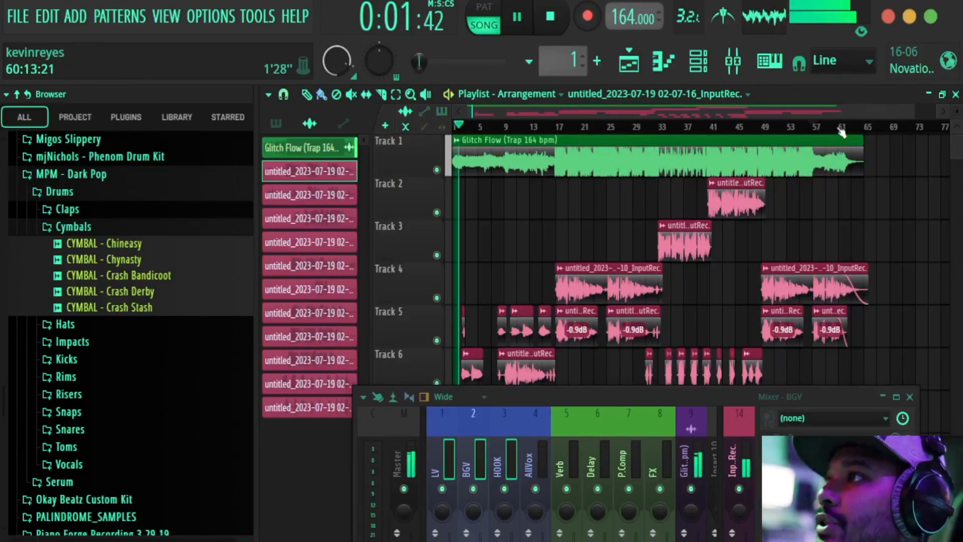
left_click(543, 19)
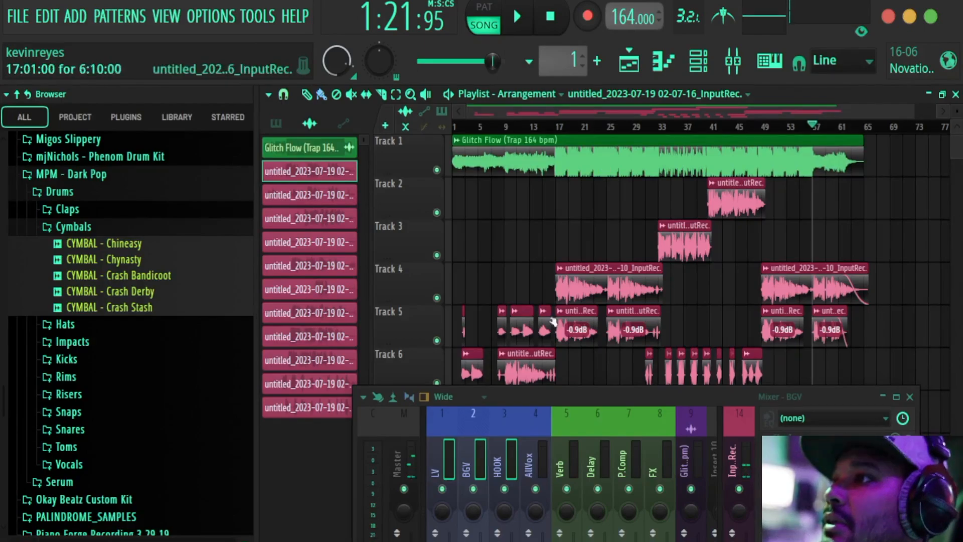
Step: Zoom the playlist so the arrangement fills its width, and reposition the mixer to show its full channel strips
left_click_drag(619, 392, 593, 455)
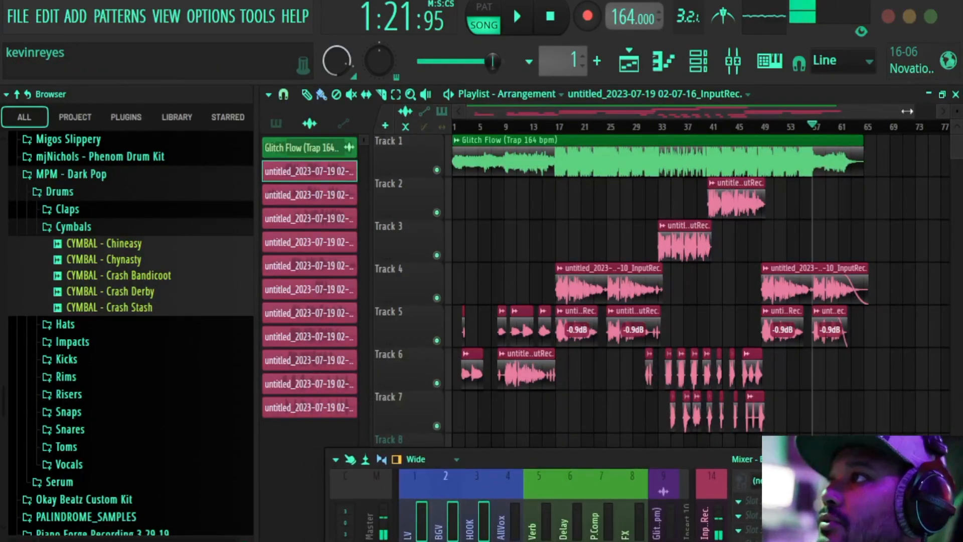
left_click_drag(902, 111, 860, 111)
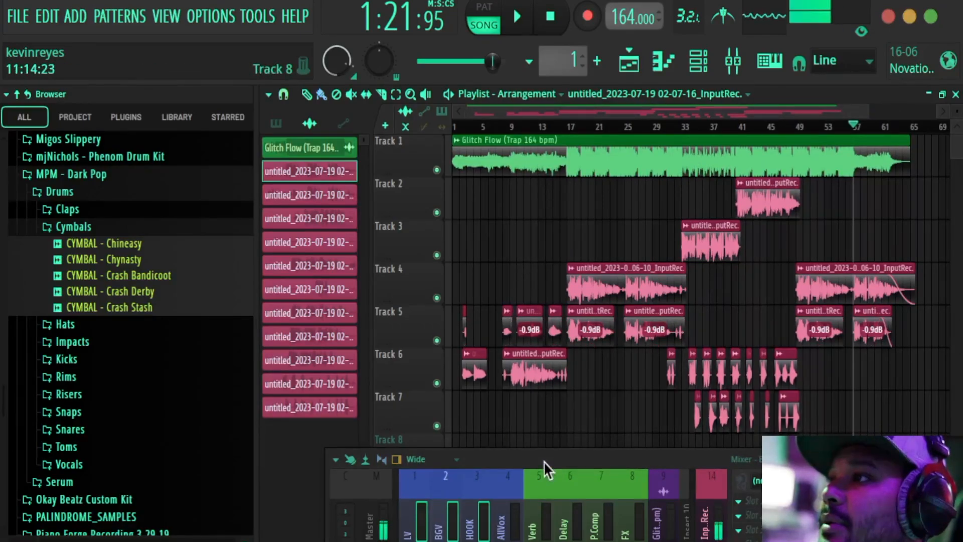
left_click_drag(544, 462, 562, 231)
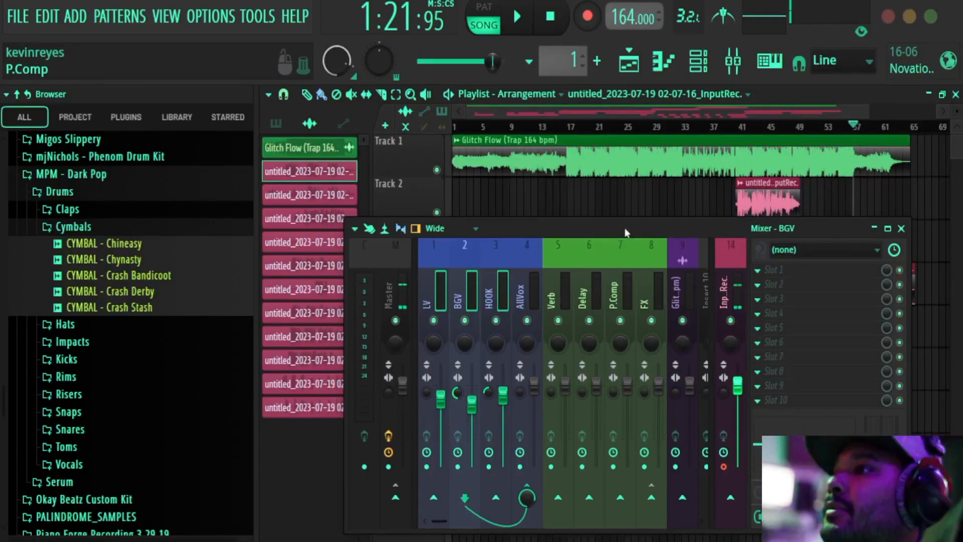
Step: Load ValhallaVintageVerb on the Verb mixer track and set its LowCut to 150 Hz
left_click_drag(625, 227, 626, 254)
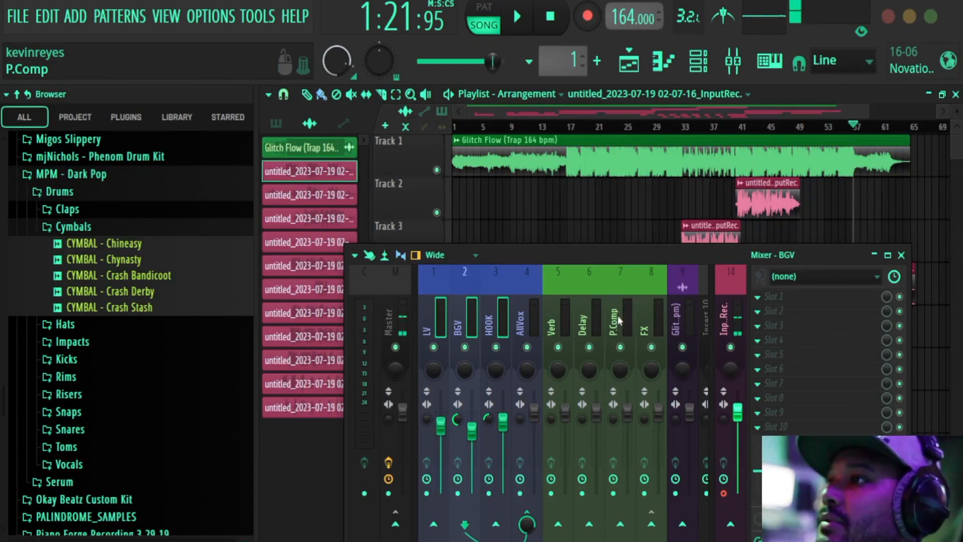
left_click(552, 321)
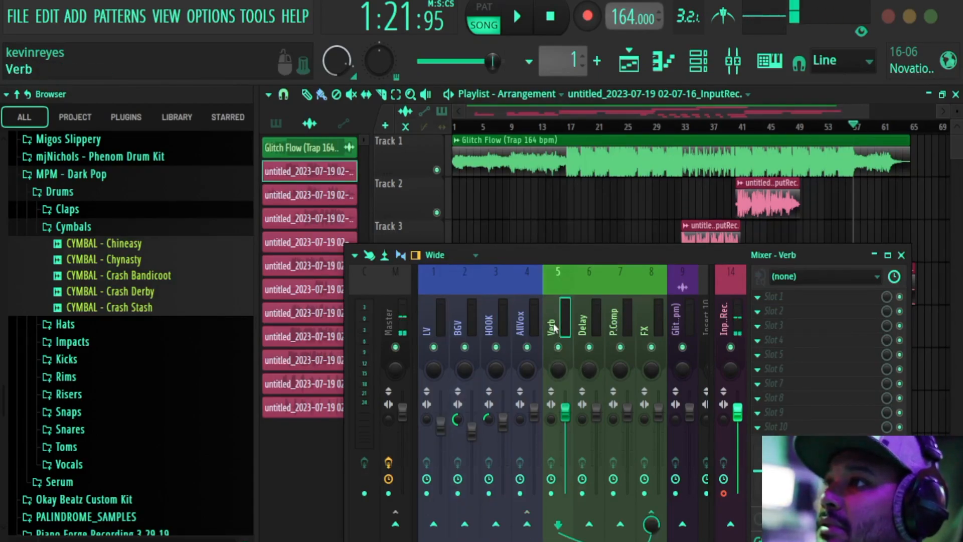
left_click(795, 299)
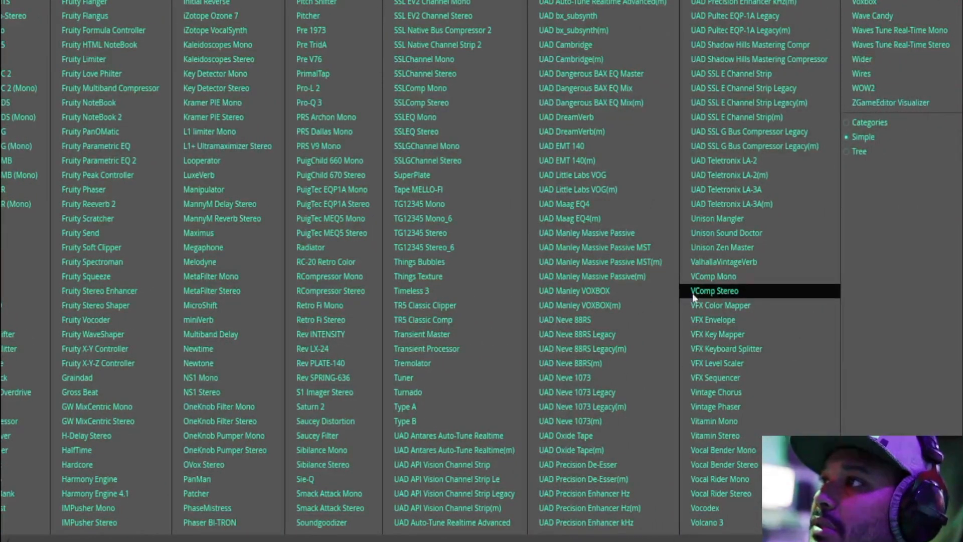
left_click(720, 262)
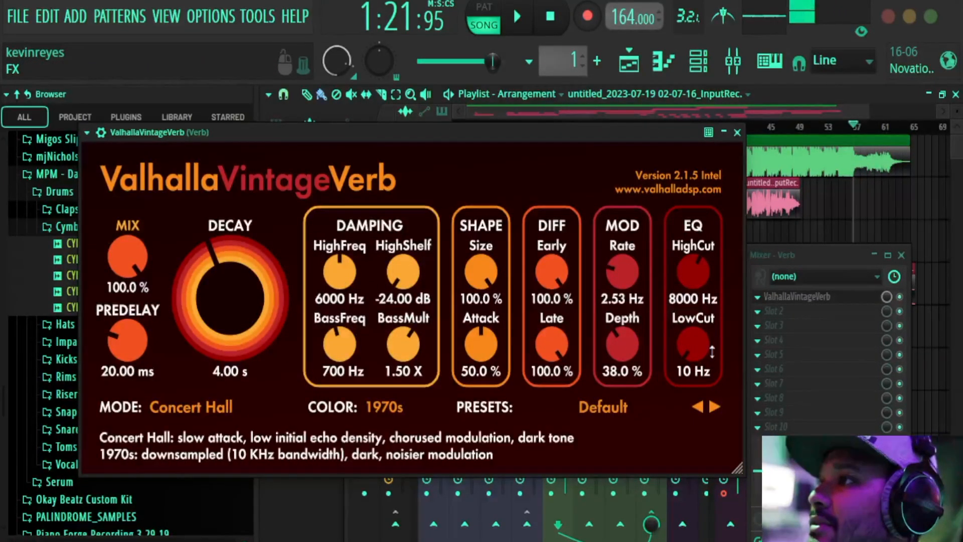
left_click_drag(697, 346, 701, 338)
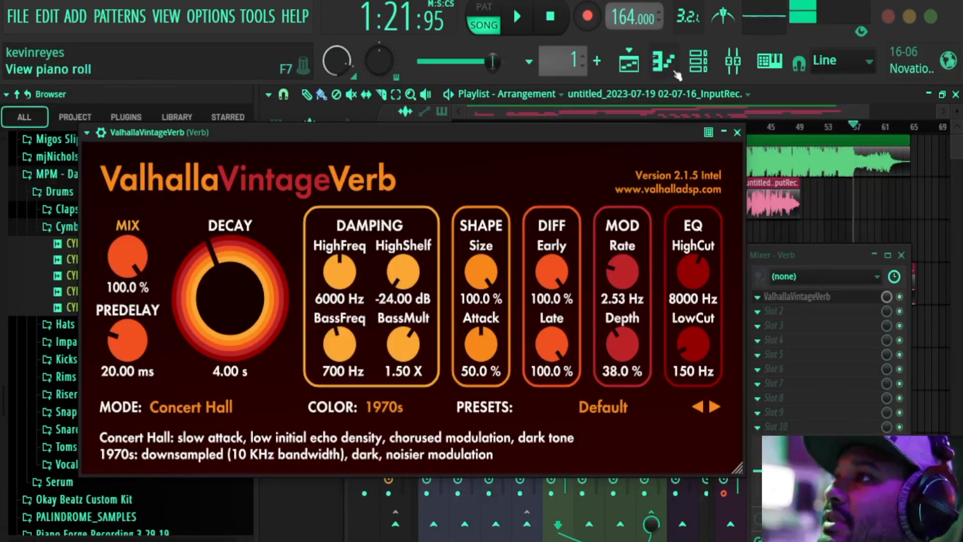
left_click(738, 133)
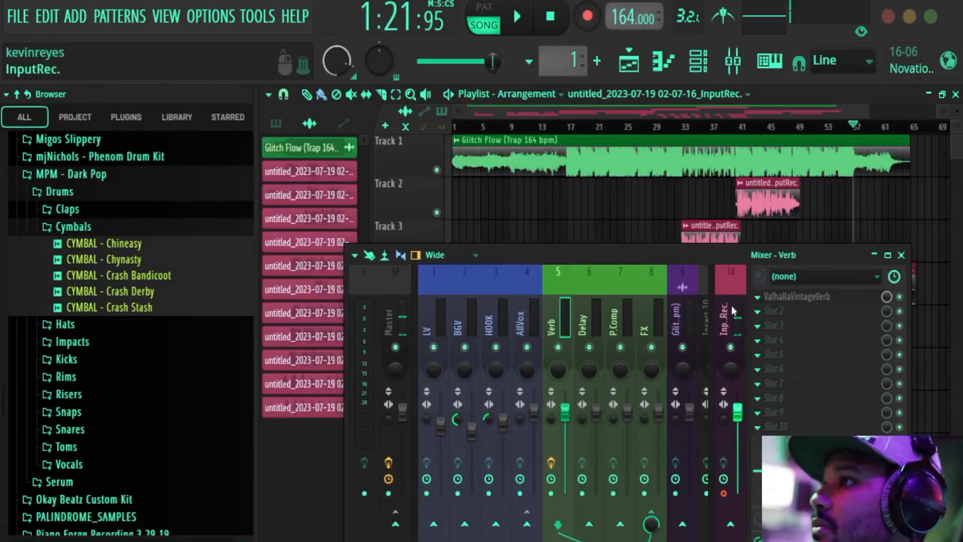
Step: Load H-Delay Stereo on the Delay mixer track with ping pong enabled, delay time 1/4 and feedback 73
left_click(586, 320)
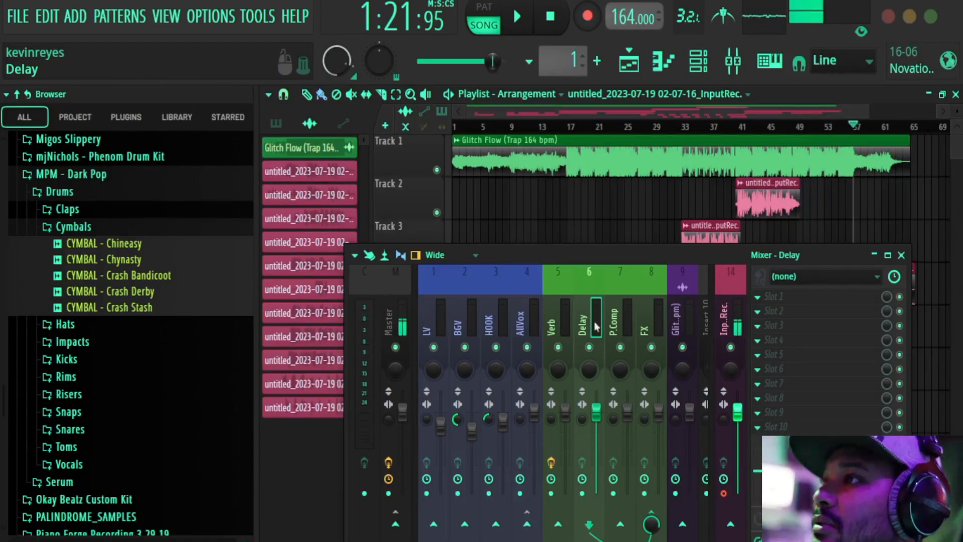
left_click(806, 298)
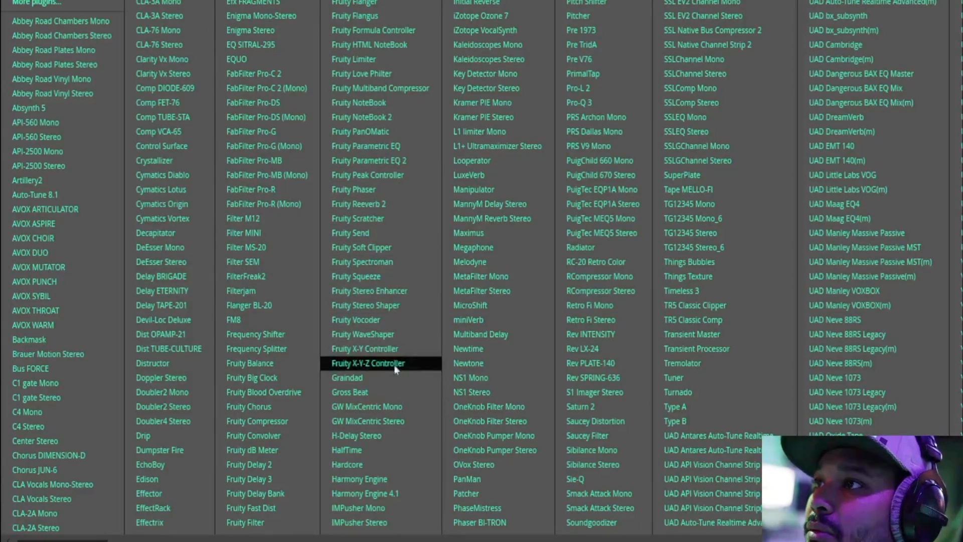
left_click(373, 436)
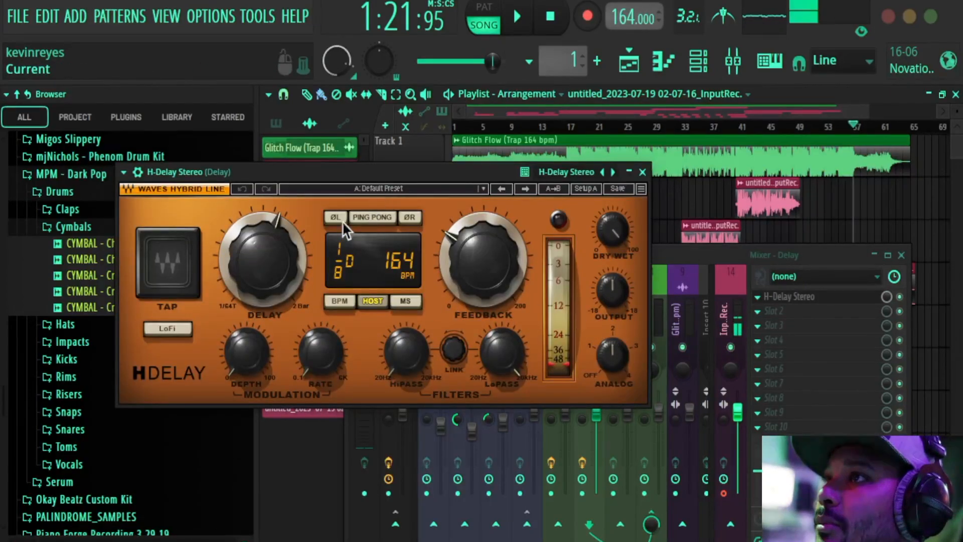
left_click_drag(394, 171, 447, 161)
left_click(423, 206)
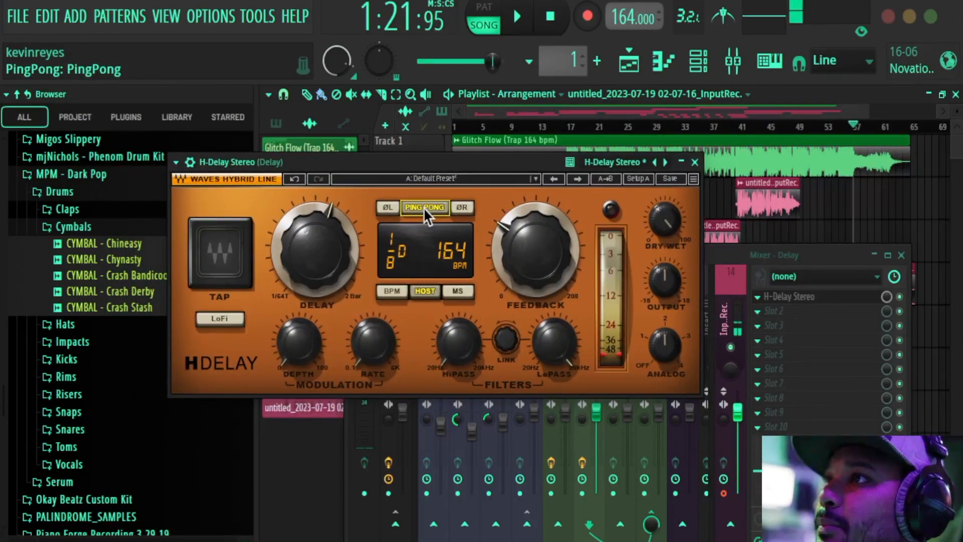
left_click_drag(310, 247, 310, 230)
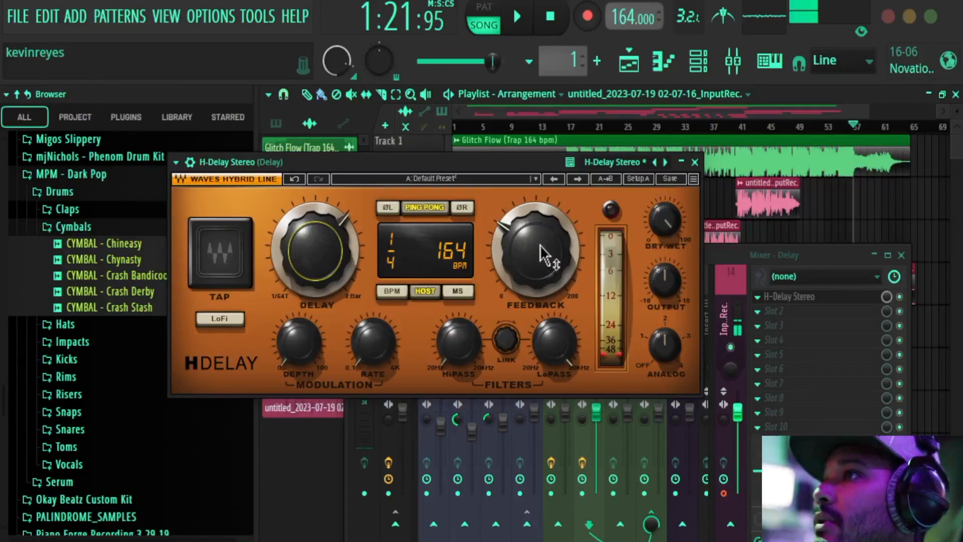
left_click_drag(548, 262, 549, 250)
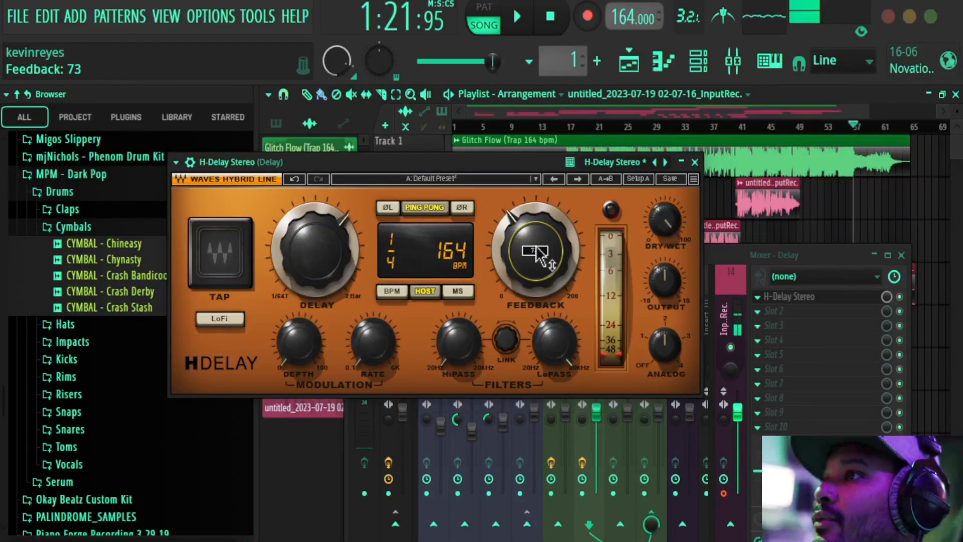
Step: Filter the H-Delay with LoPass at 9.36 kHz and a raised HiPass, and turn its Analog setting off
left_click_drag(558, 332, 558, 352)
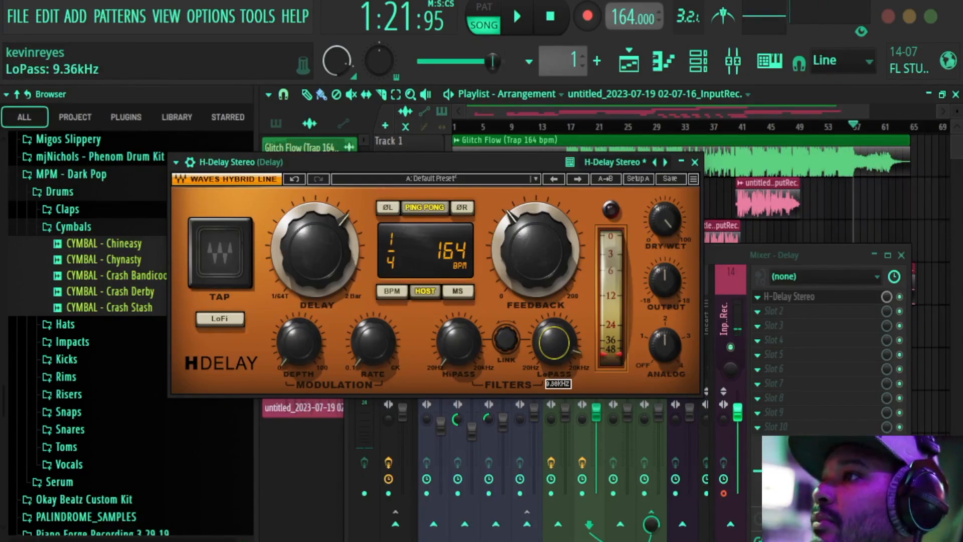
left_click(444, 345)
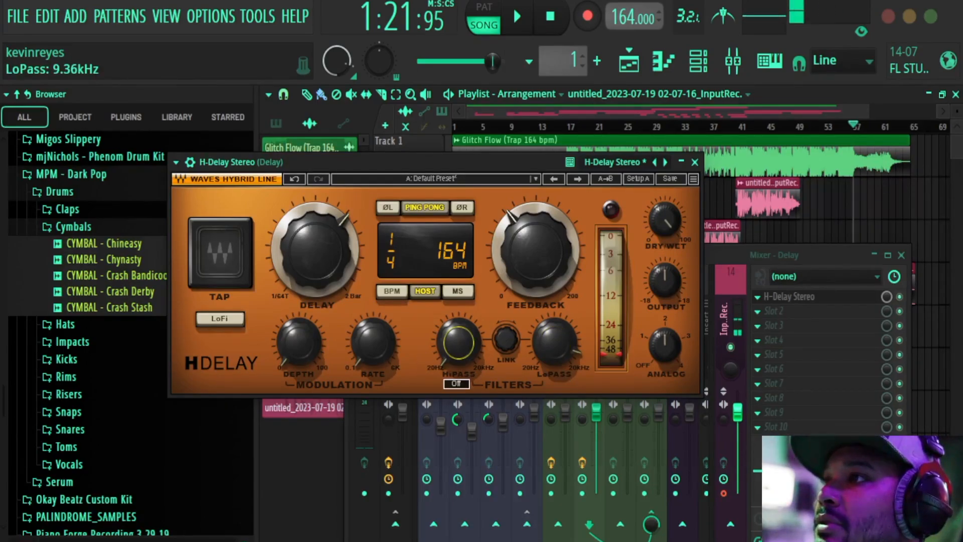
left_click_drag(441, 359, 440, 355)
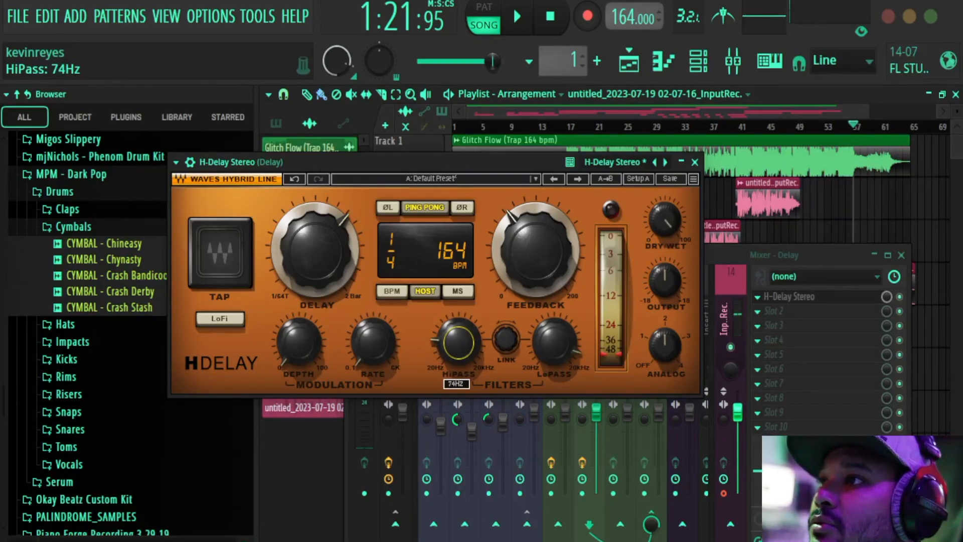
left_click_drag(448, 345, 448, 339)
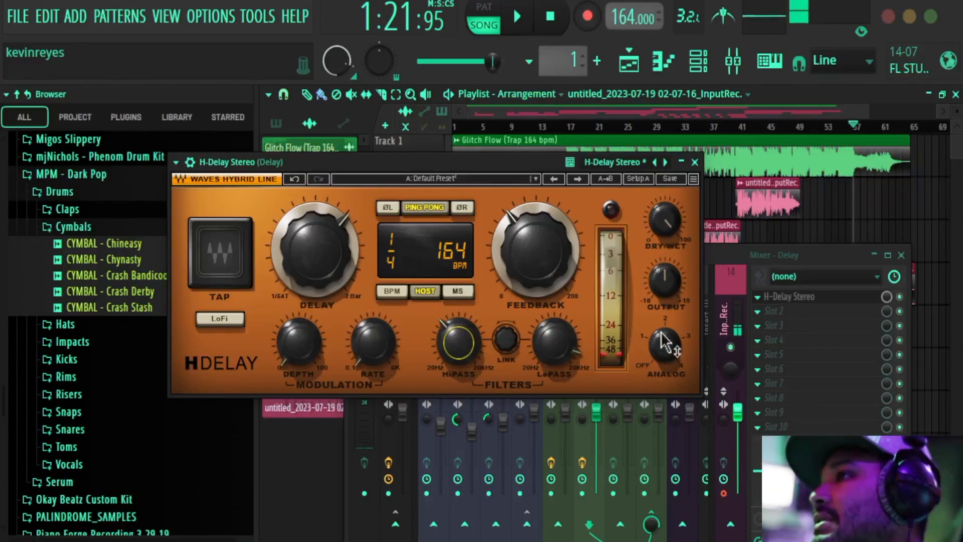
left_click_drag(665, 343, 666, 345)
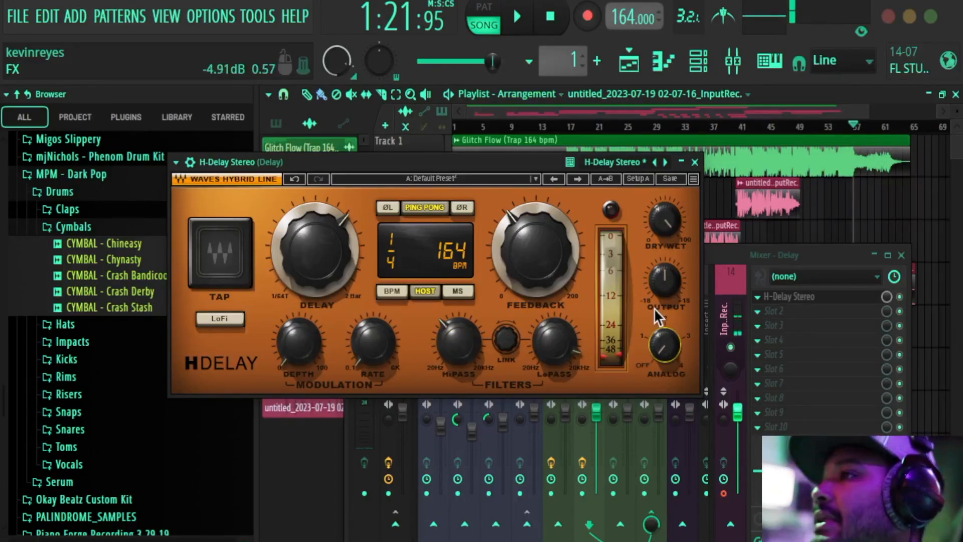
left_click(695, 162)
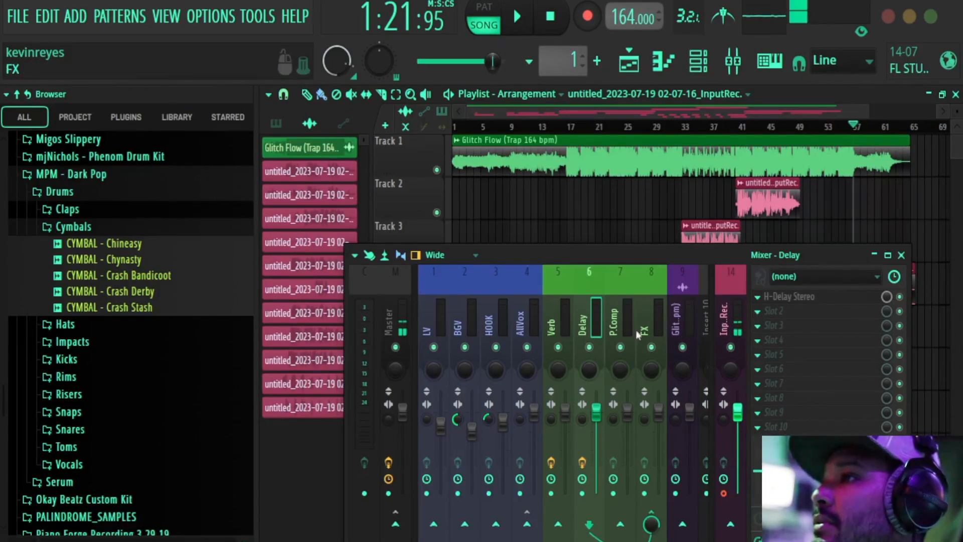
Step: Load Saturn 2 on the P.Comp mixer track with its default setting
left_click(613, 316)
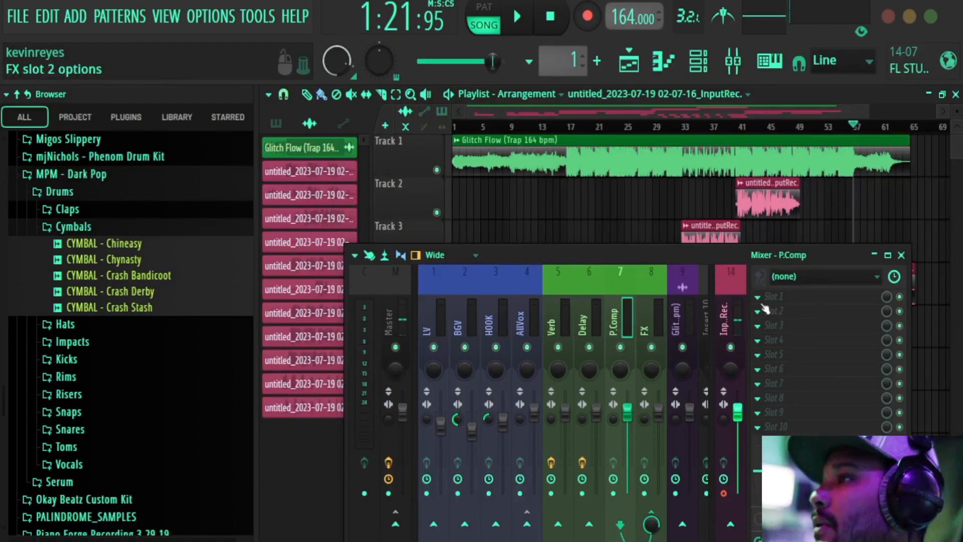
left_click(779, 297)
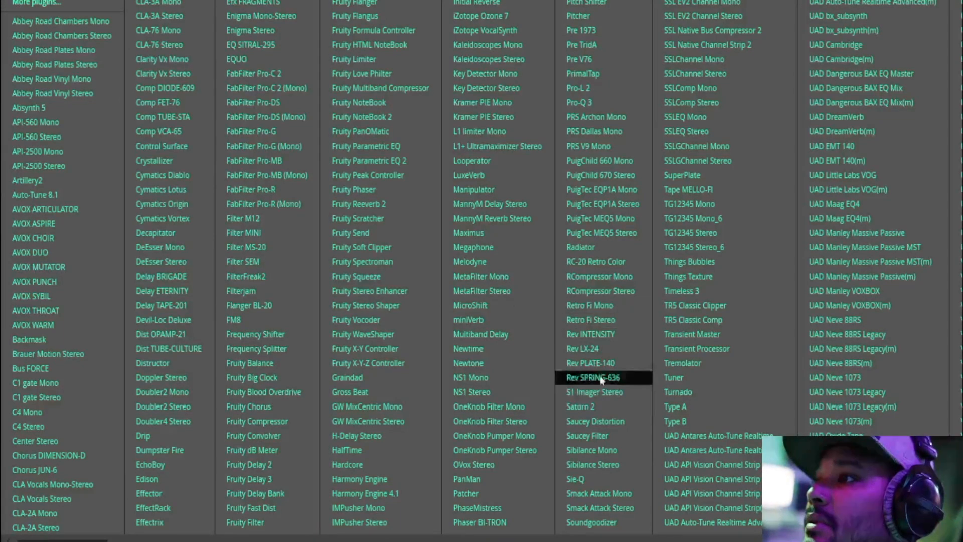
left_click(600, 406)
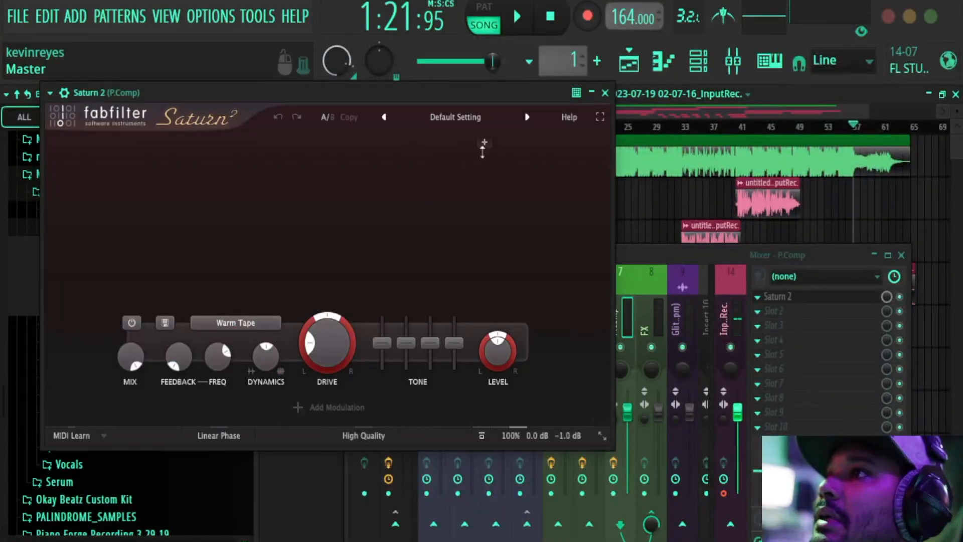
left_click(604, 92)
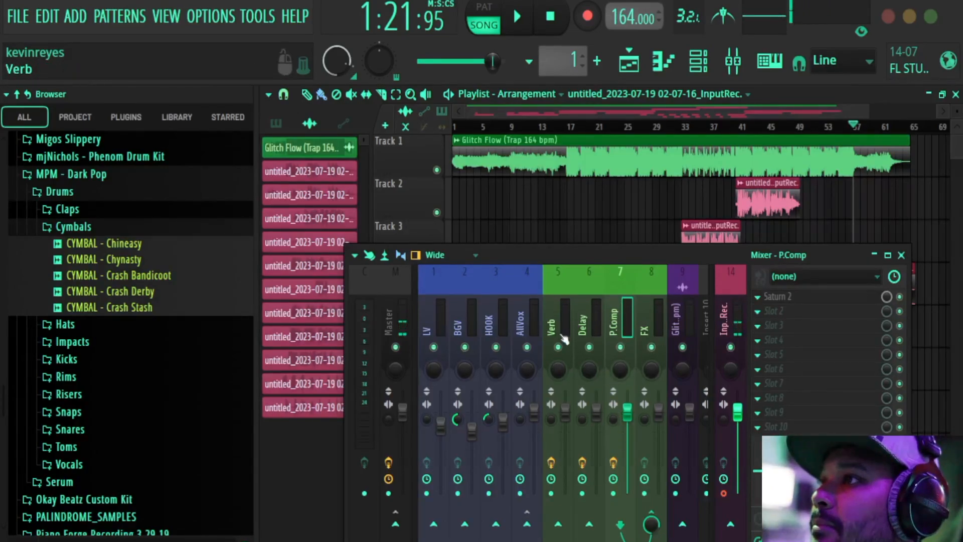
Step: Widen the Verb mixer track to 59% stereo separation and widen the Delay track as well
left_click(552, 422)
left_click_drag(551, 420, 552, 437)
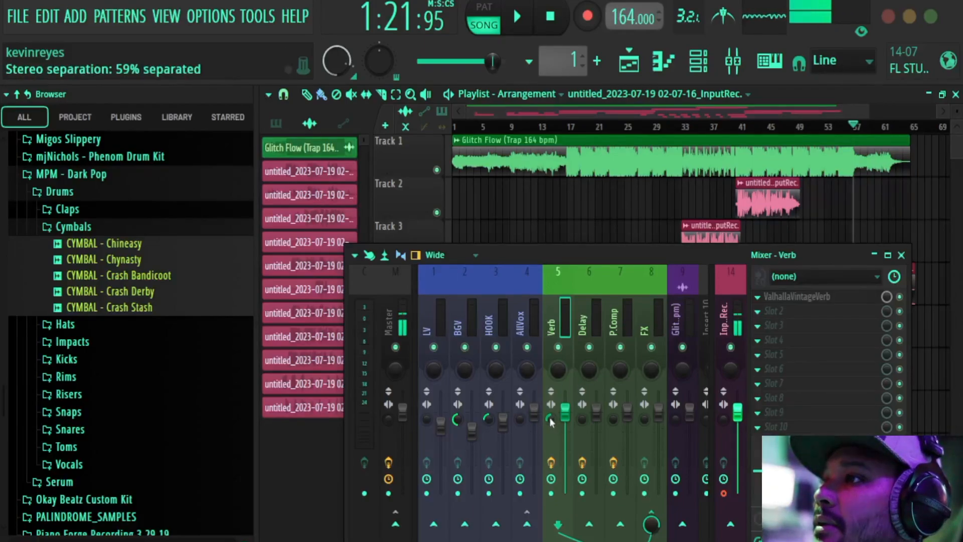
left_click(602, 423)
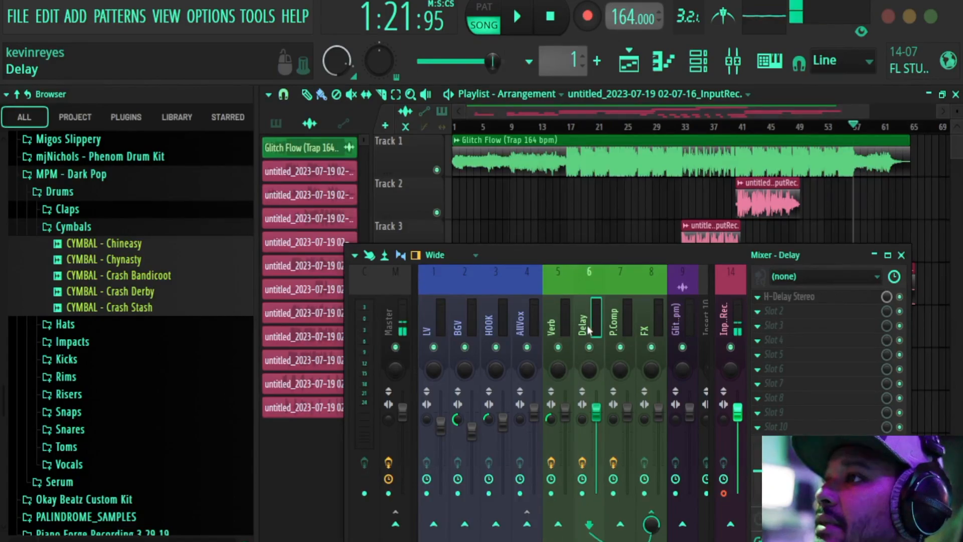
left_click_drag(581, 419, 582, 429)
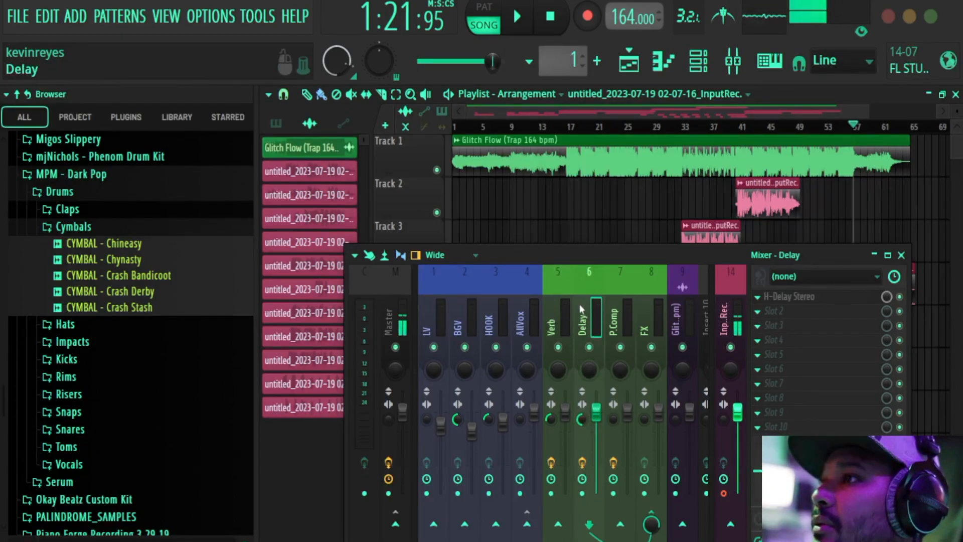
Step: Send the HOOK mixer track to both Verb and Delay at reduced send levels
left_click(490, 319)
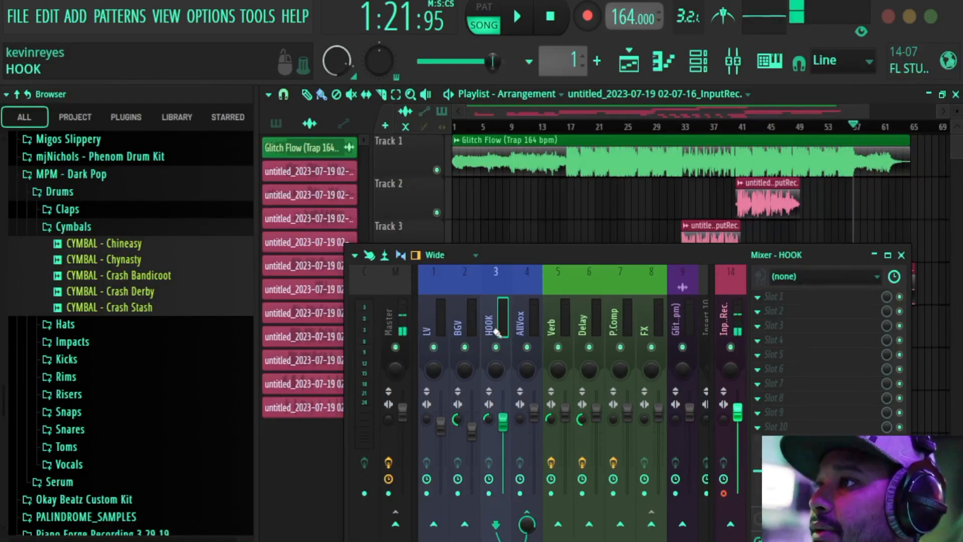
left_click(558, 524)
left_click_drag(558, 524, 558, 541)
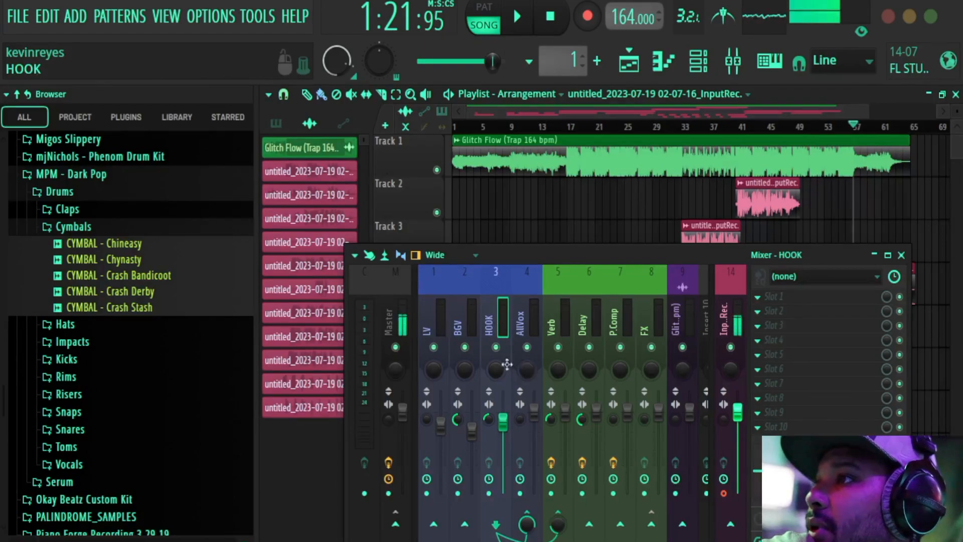
left_click(590, 525)
left_click_drag(590, 525, 590, 535)
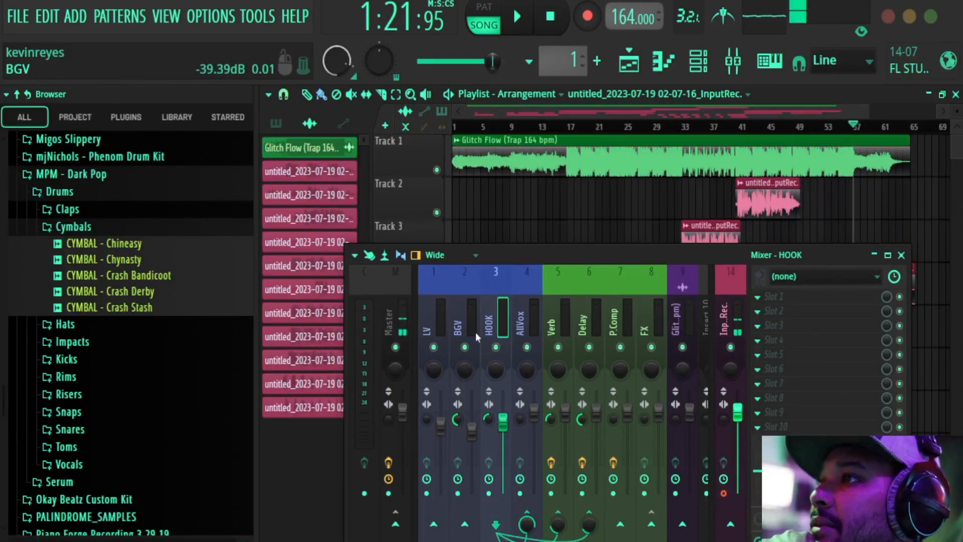
Step: Send the BGV mixer track to Verb and Delay, with the Delay send at 54%
left_click(461, 313)
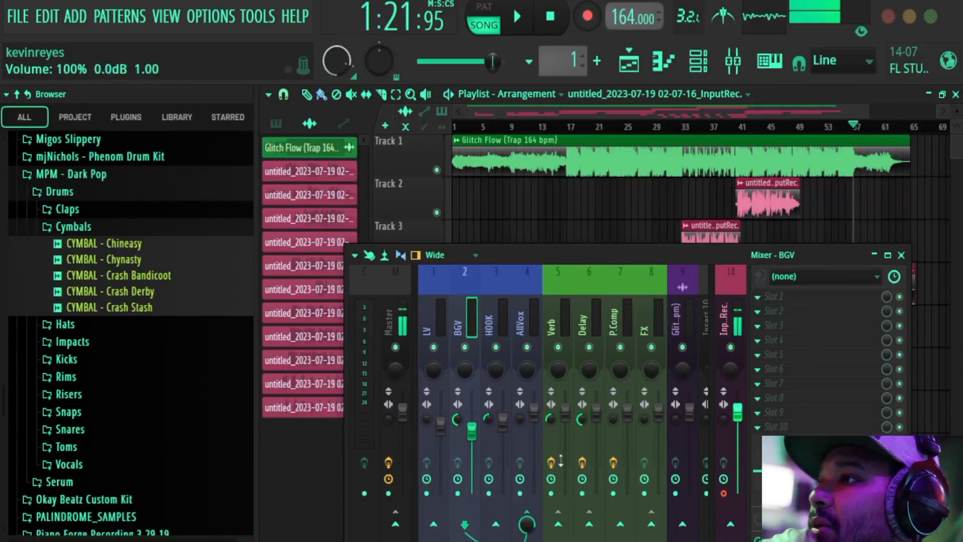
left_click(558, 525)
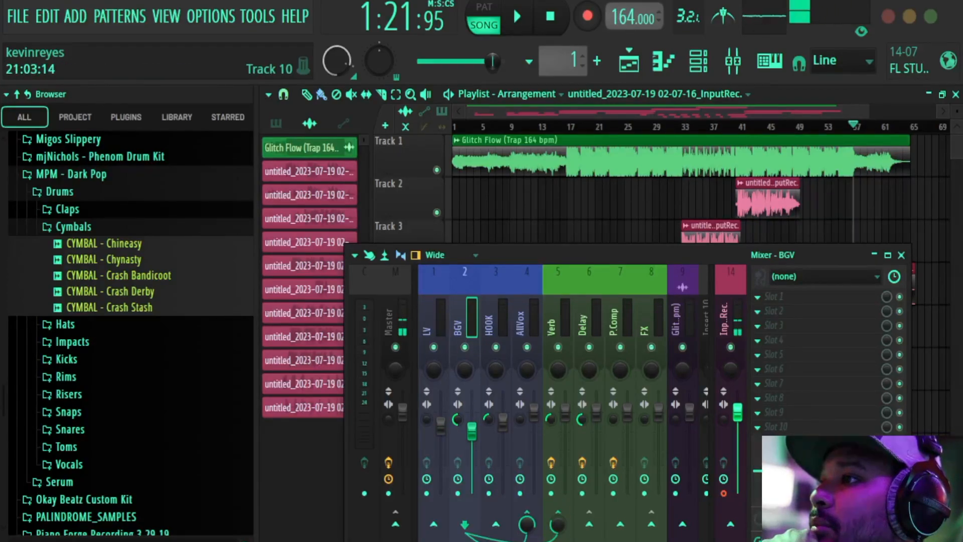
left_click(589, 524)
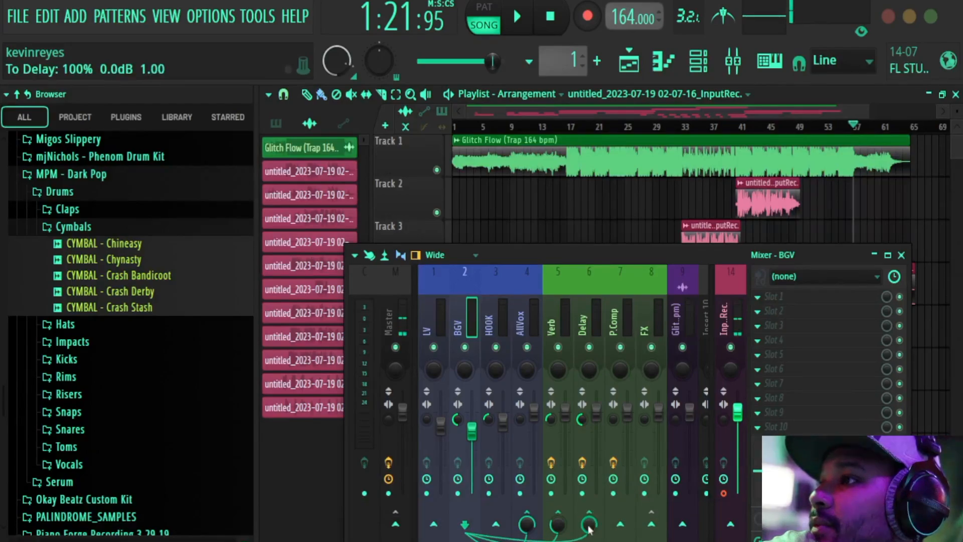
left_click_drag(589, 525, 589, 529)
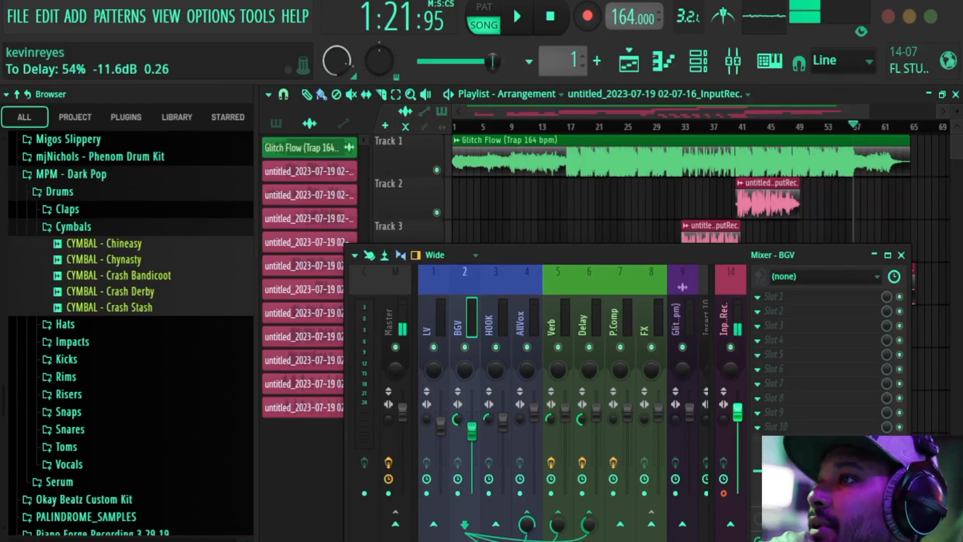
Step: Send the LV mixer track to Verb and play the song from the beginning
left_click(431, 312)
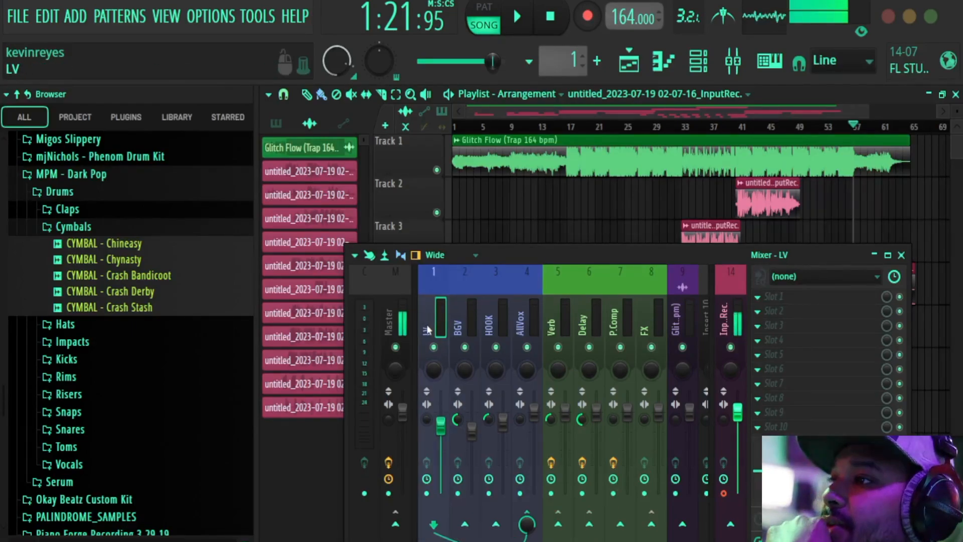
left_click(558, 524)
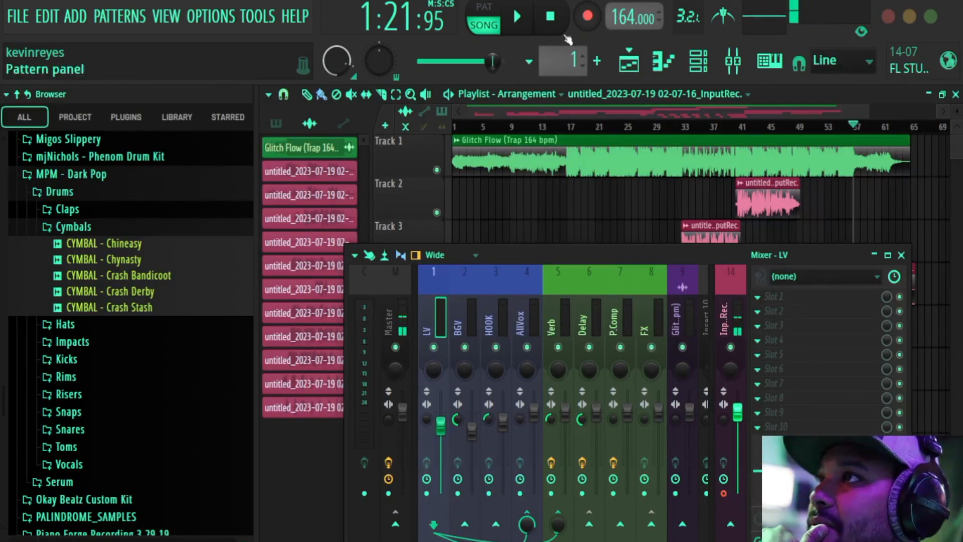
left_click(550, 17)
left_click(517, 16)
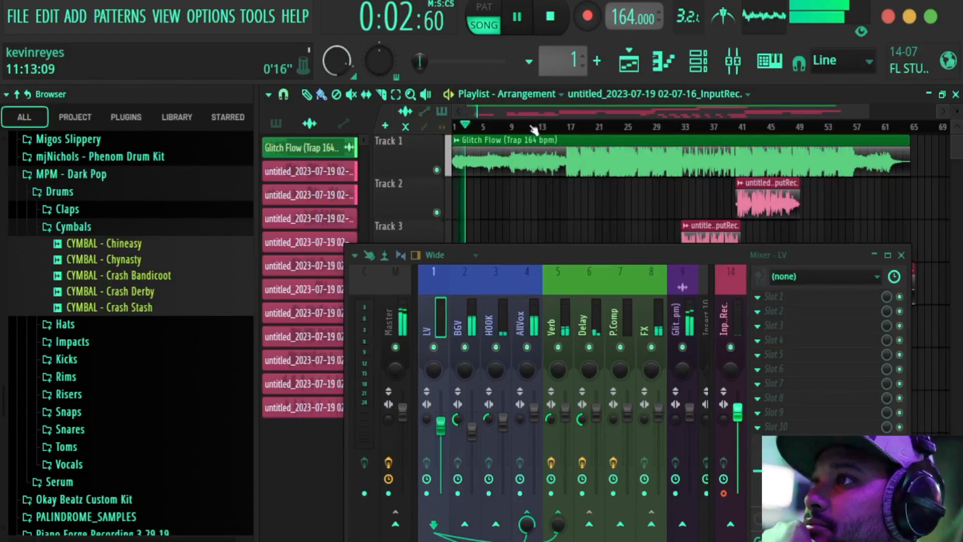
Step: Listen to the song while checking the vocal and effect mixer tracks against the playlist arrangement, and stop playback
left_click(458, 321)
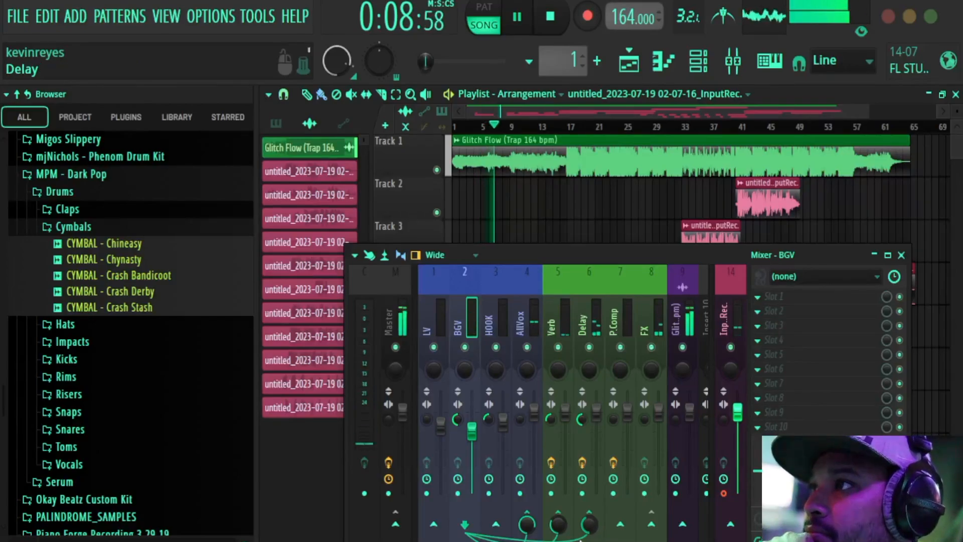
left_click_drag(664, 252, 705, 410)
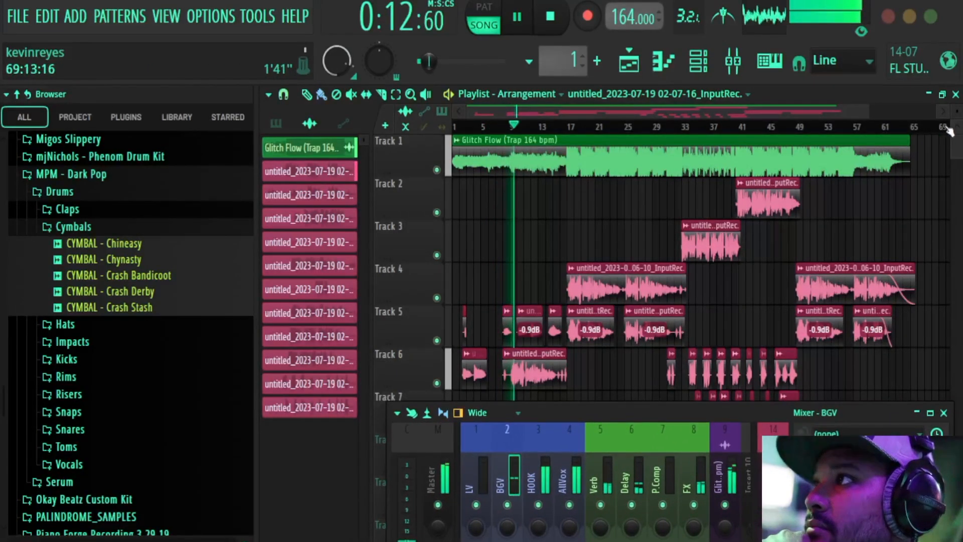
left_click_drag(957, 112, 957, 123)
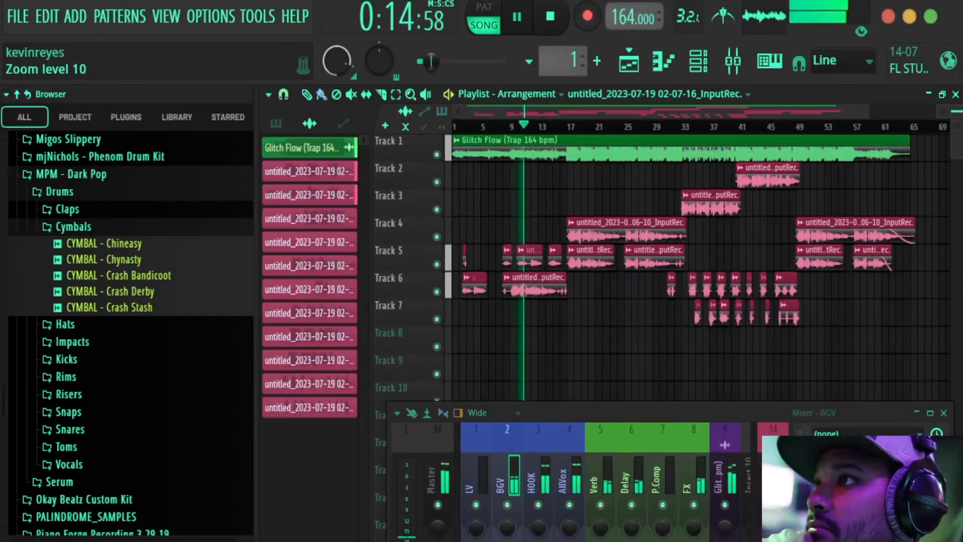
left_click_drag(687, 405, 682, 335)
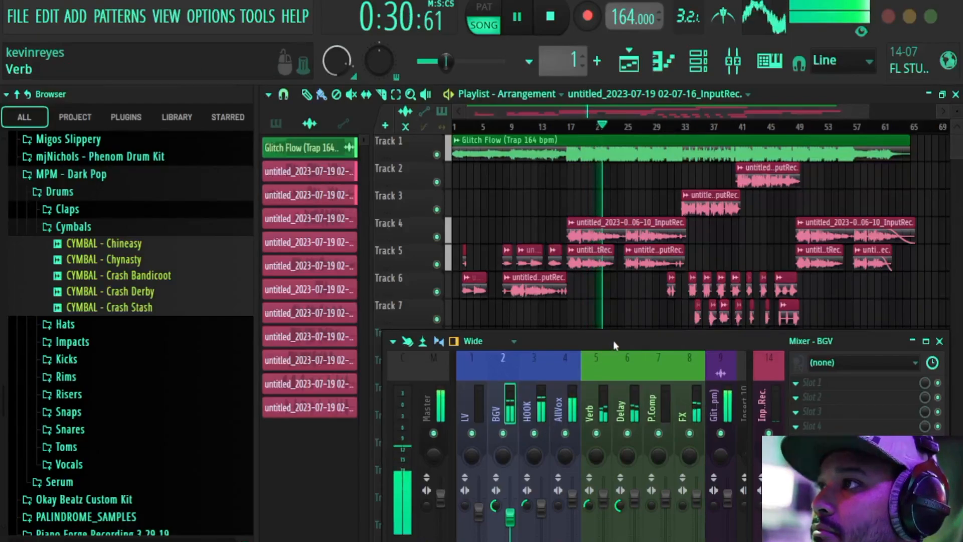
left_click_drag(616, 341, 579, 345)
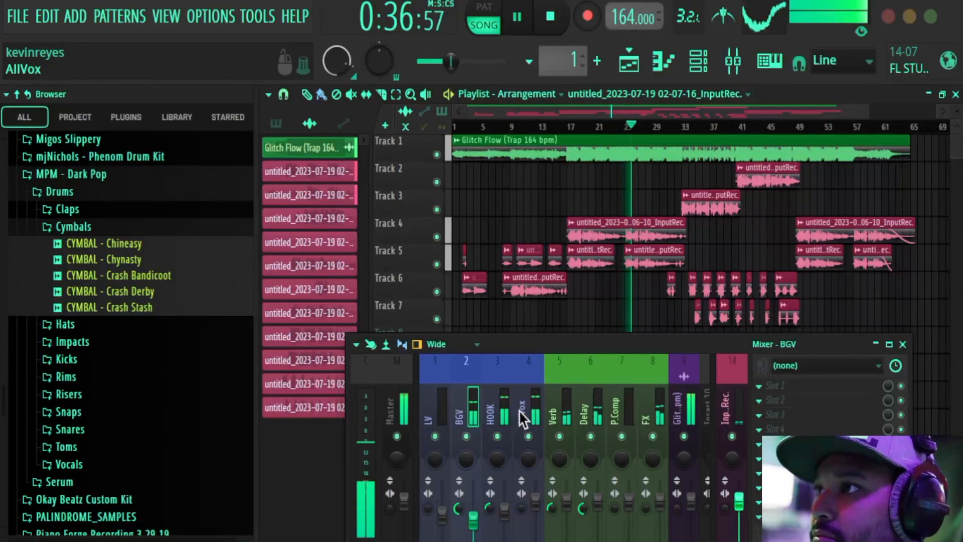
left_click_drag(580, 341, 581, 317)
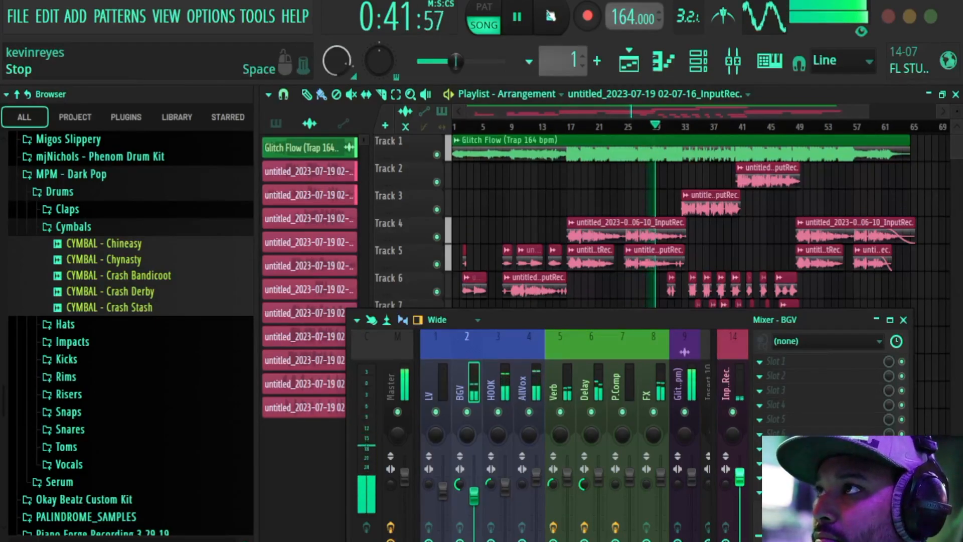
left_click(550, 17)
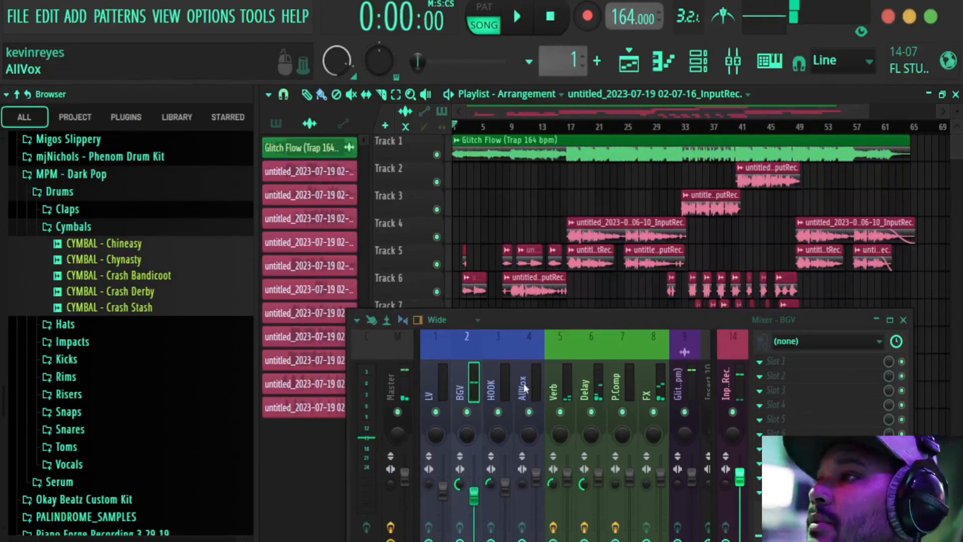
Step: Send the AllVox mixer track to P.Comp at a reduced send level
left_click(525, 388)
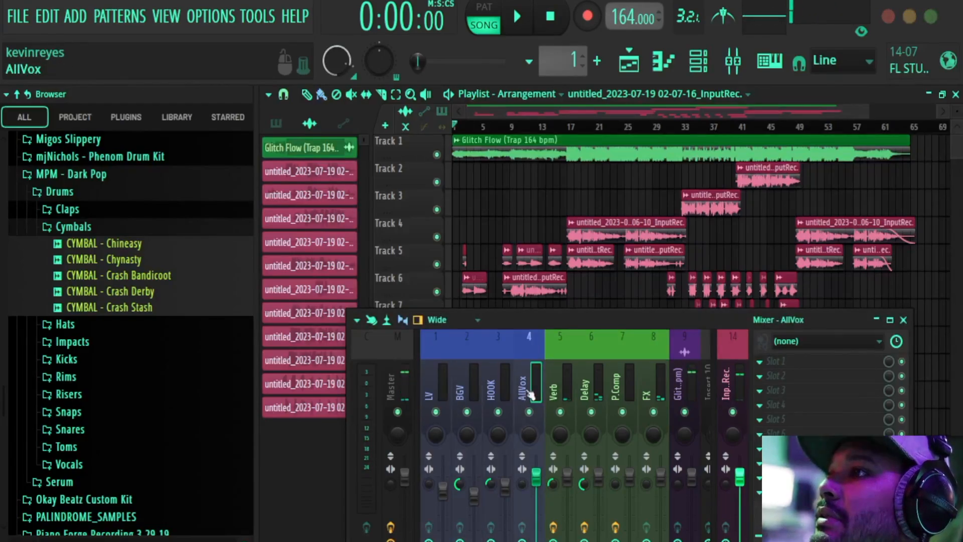
left_click_drag(597, 314, 605, 217)
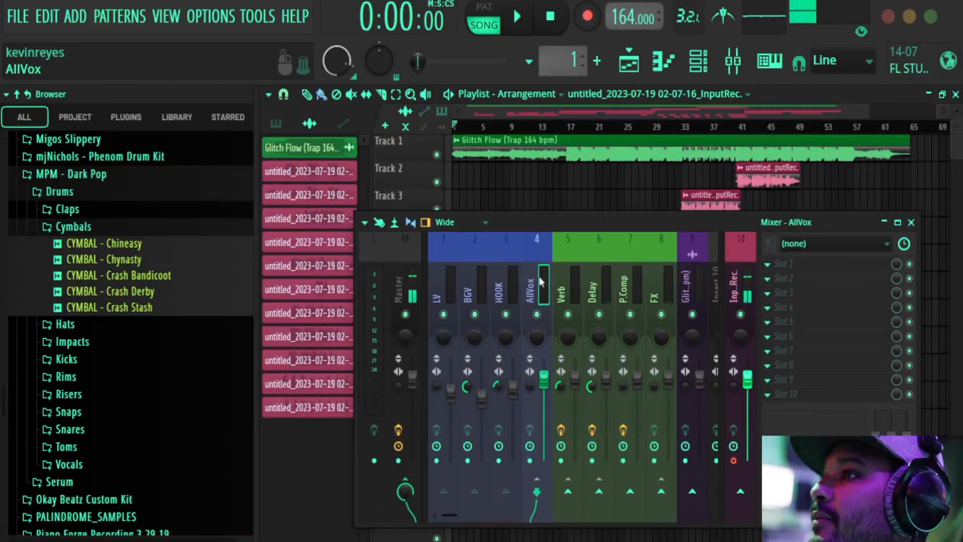
left_click(630, 492)
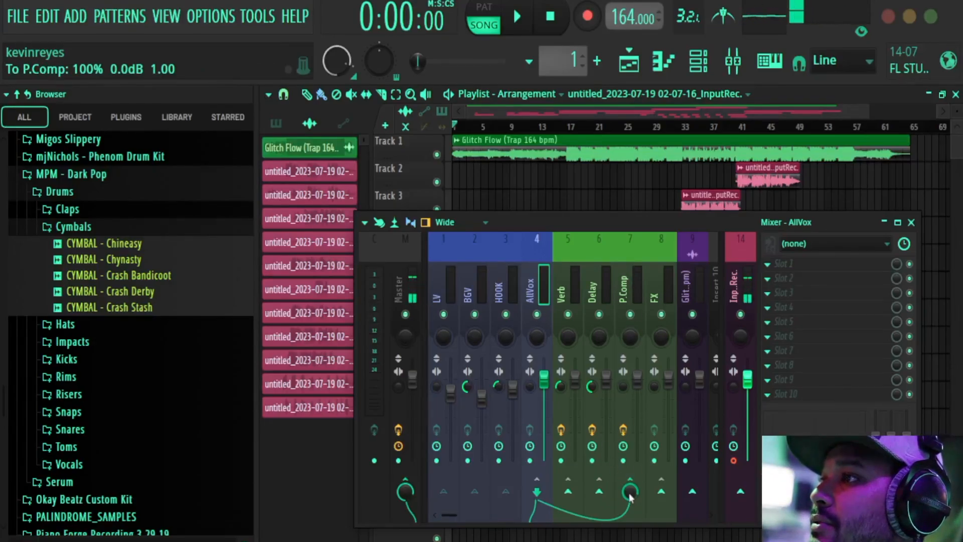
left_click_drag(632, 494, 631, 501)
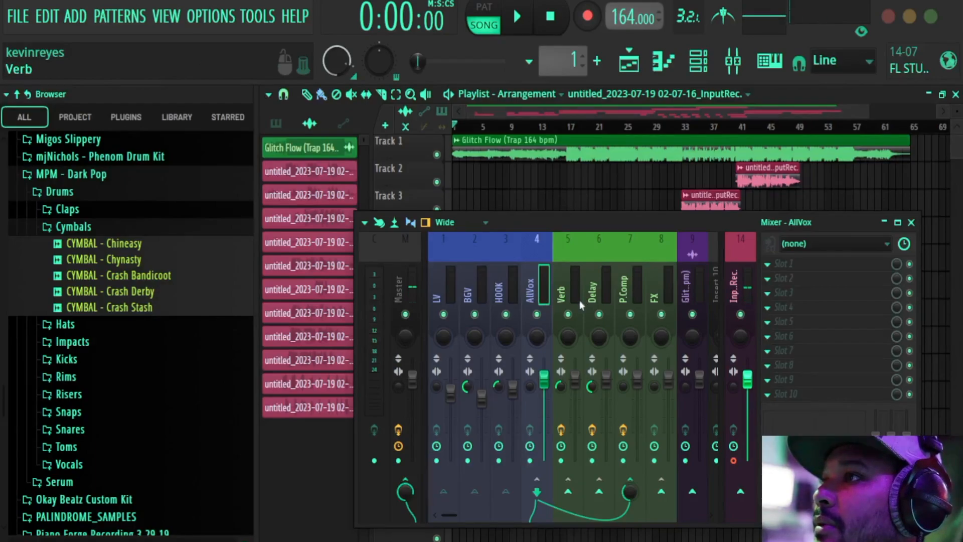
Step: Load Pro-Q 3 into the first effect slot of the LV mixer track and close its window
left_click(436, 287)
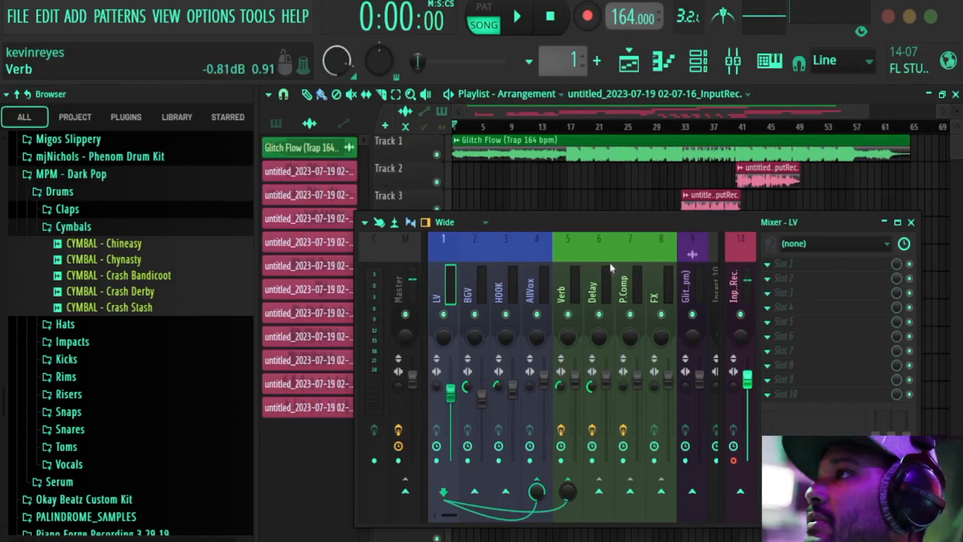
left_click(790, 260)
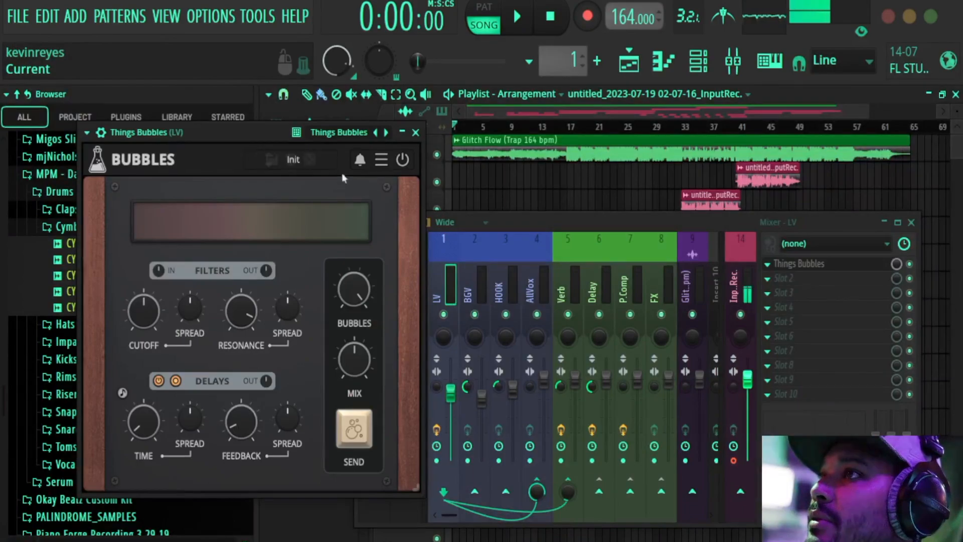
left_click(415, 132)
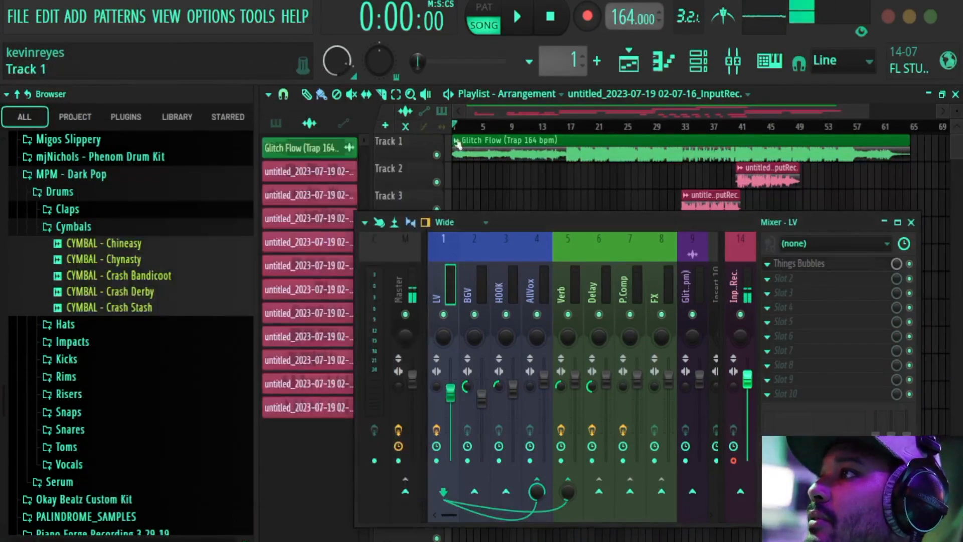
left_click(774, 265)
mouse_move(783, 216)
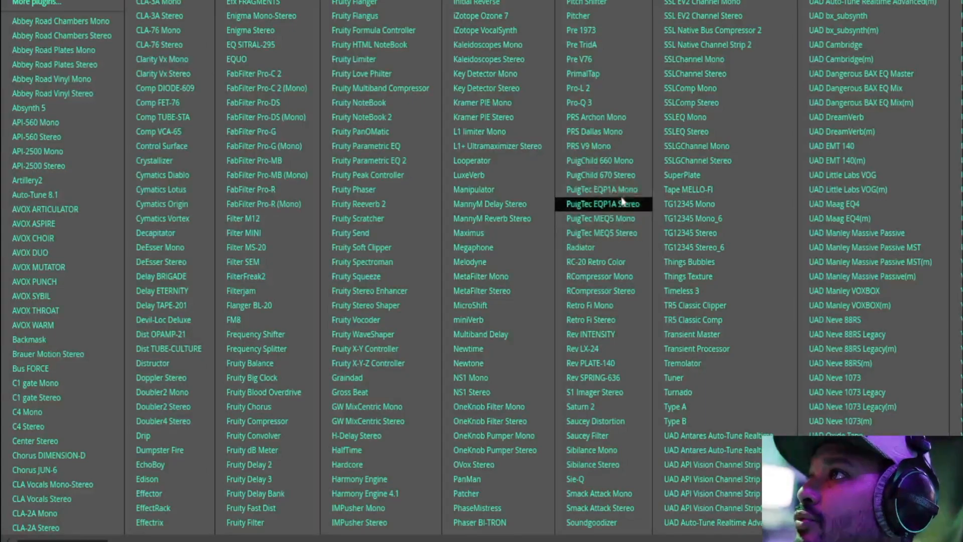
left_click(621, 102)
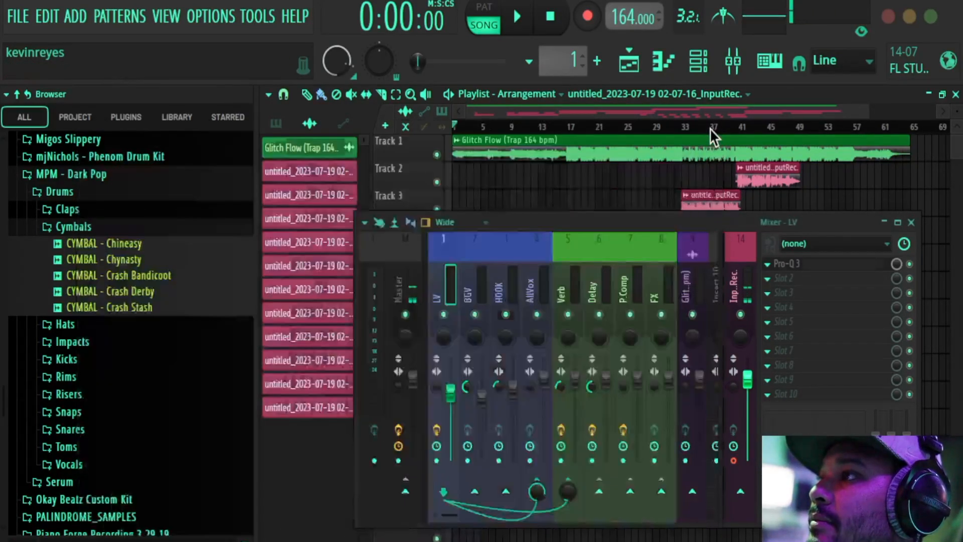
left_click(712, 133)
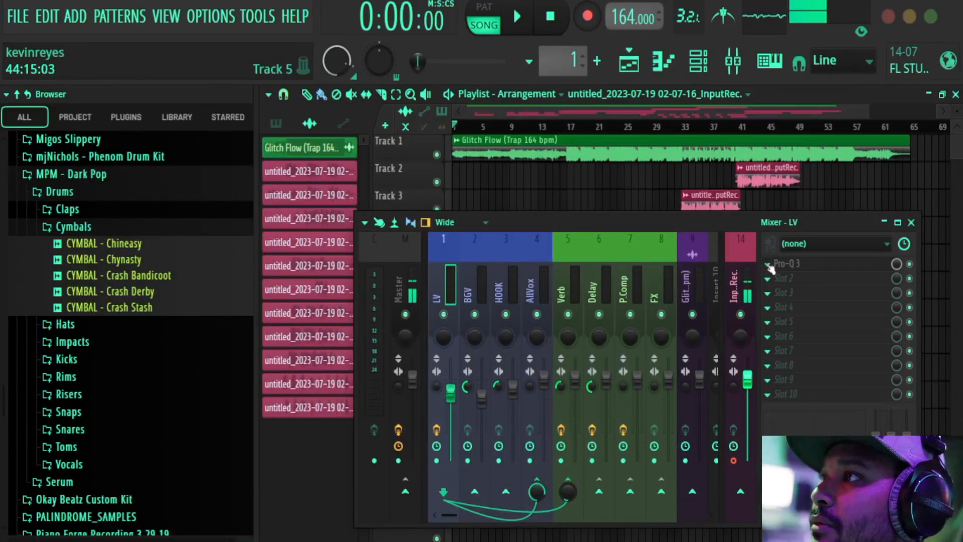
Step: Copy Pro-Q 3 from the LV mixer track to the first effect slots of BGV and HOOK
left_click(767, 265)
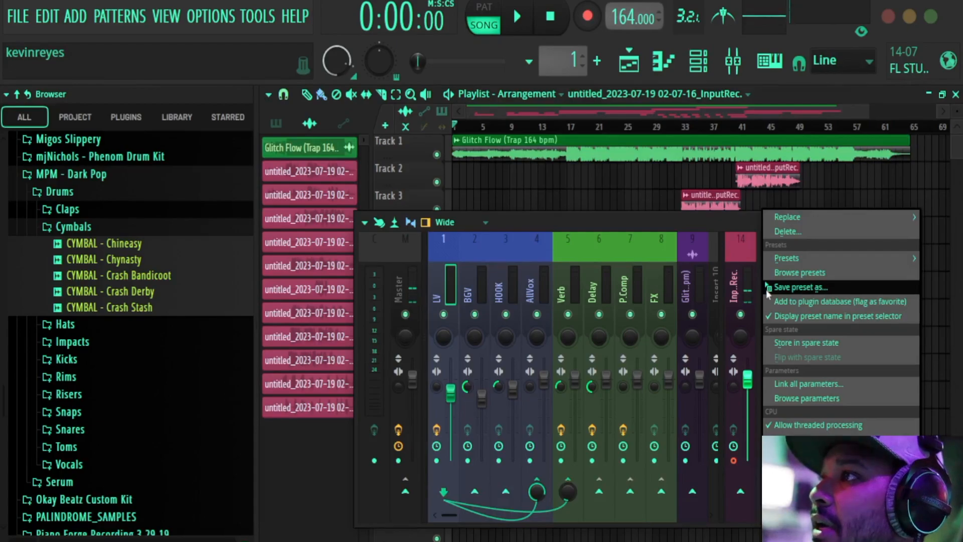
left_click_drag(767, 290, 472, 293)
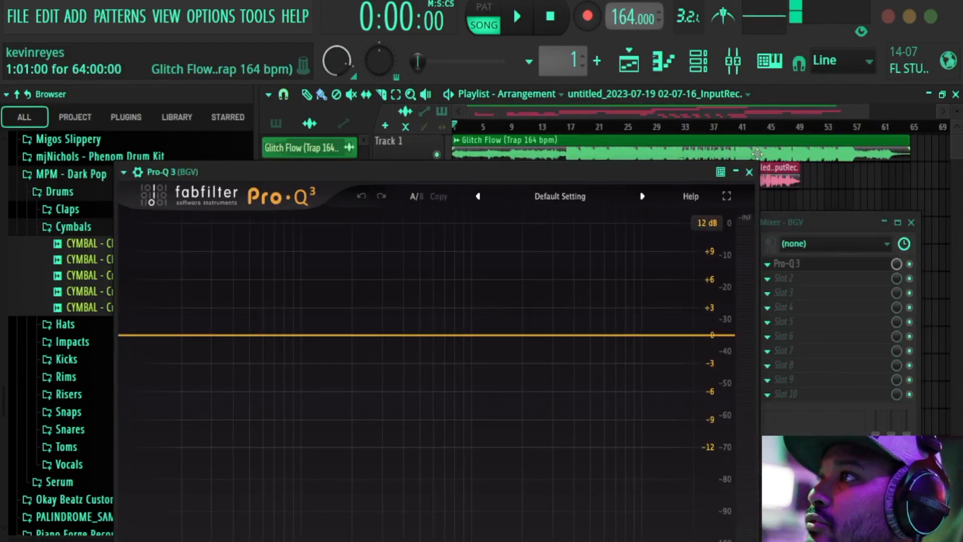
left_click(750, 173)
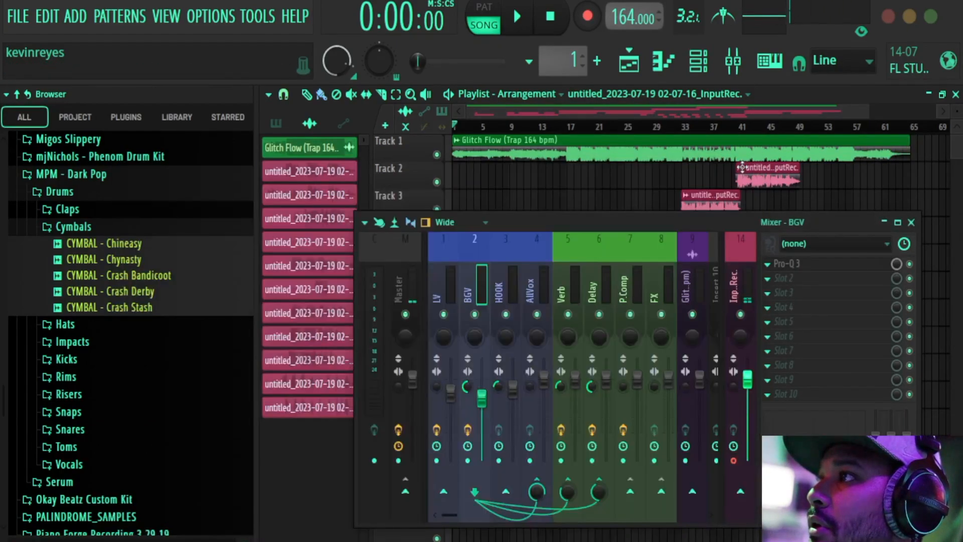
left_click(769, 266)
left_click_drag(771, 288, 505, 301)
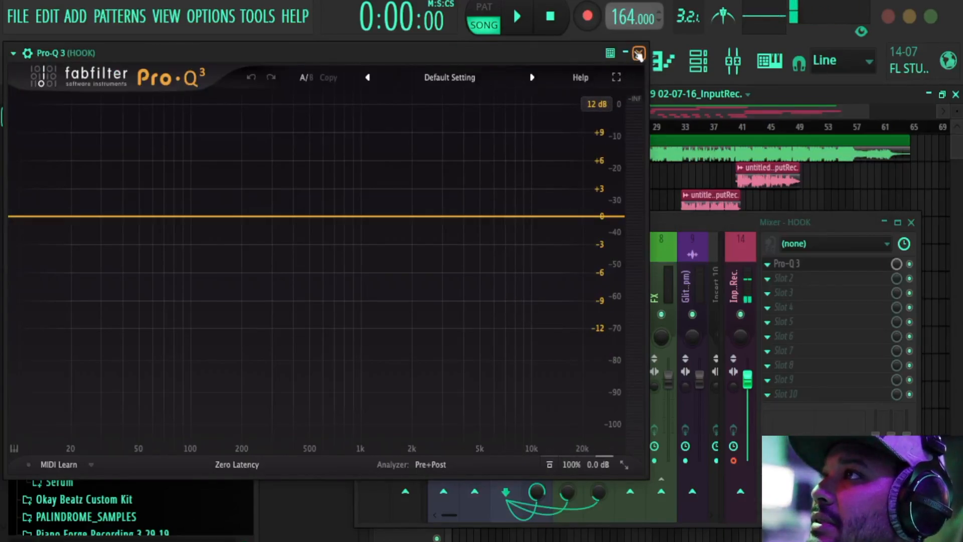
left_click(640, 52)
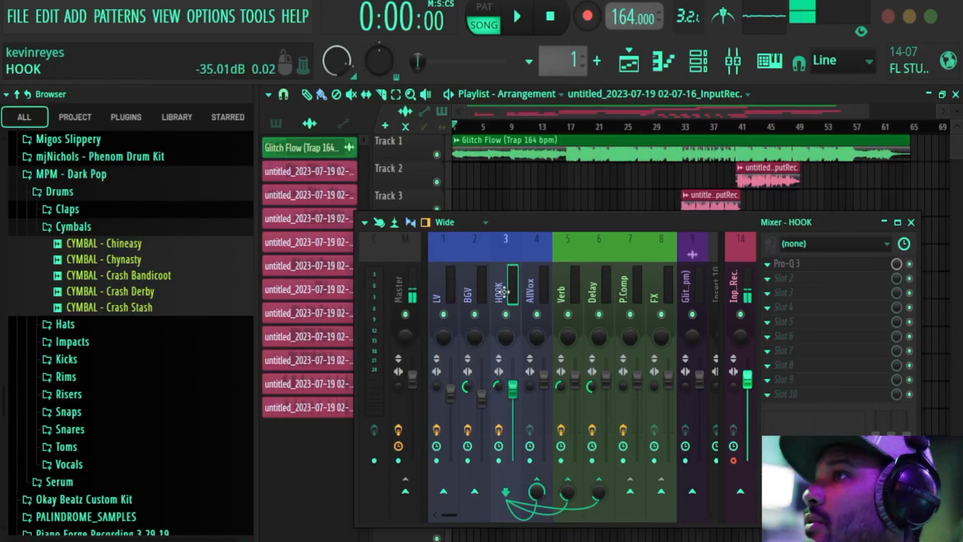
Step: Load the Vocal preset in LV's Pro-Q 3 and raise its low cut to about 90 Hz
left_click(440, 321)
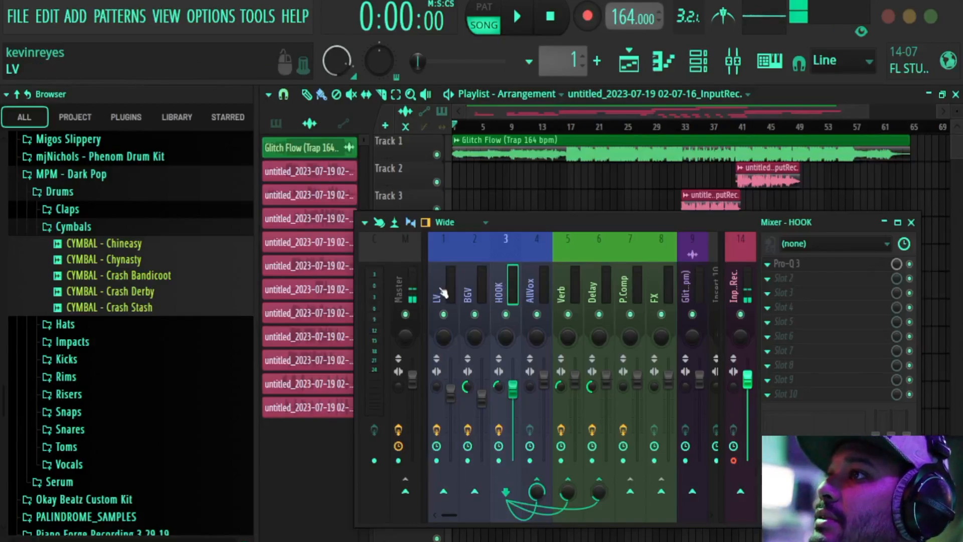
left_click(808, 261)
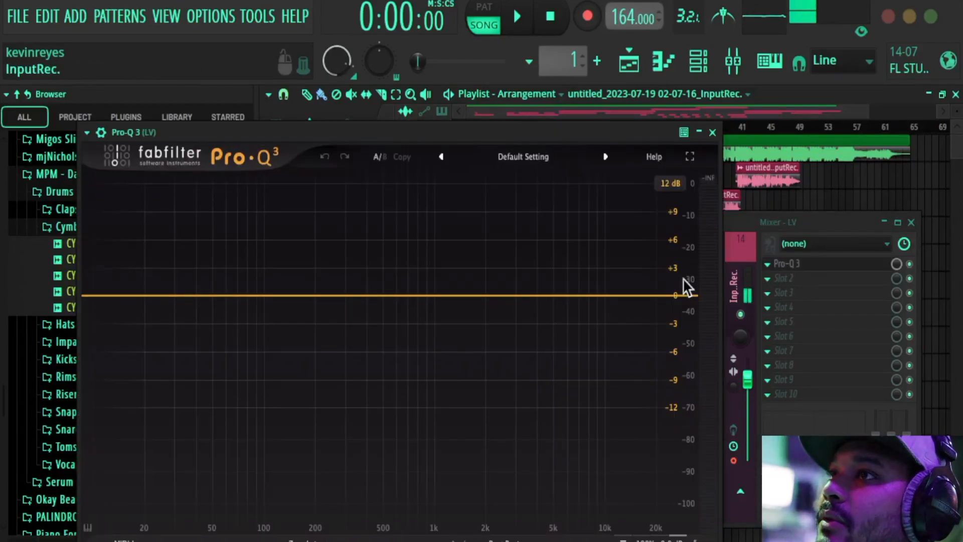
left_click(524, 157)
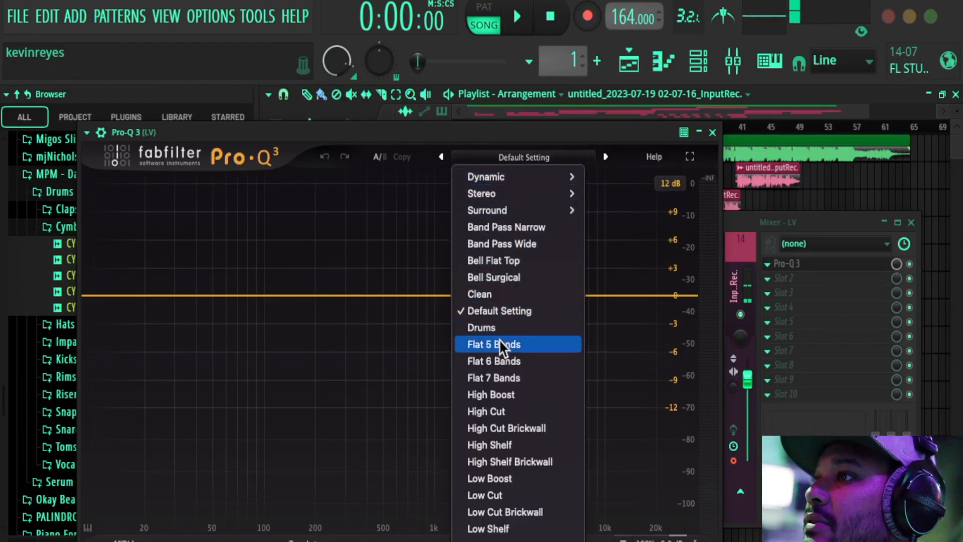
scroll(520, 426, "down", 5)
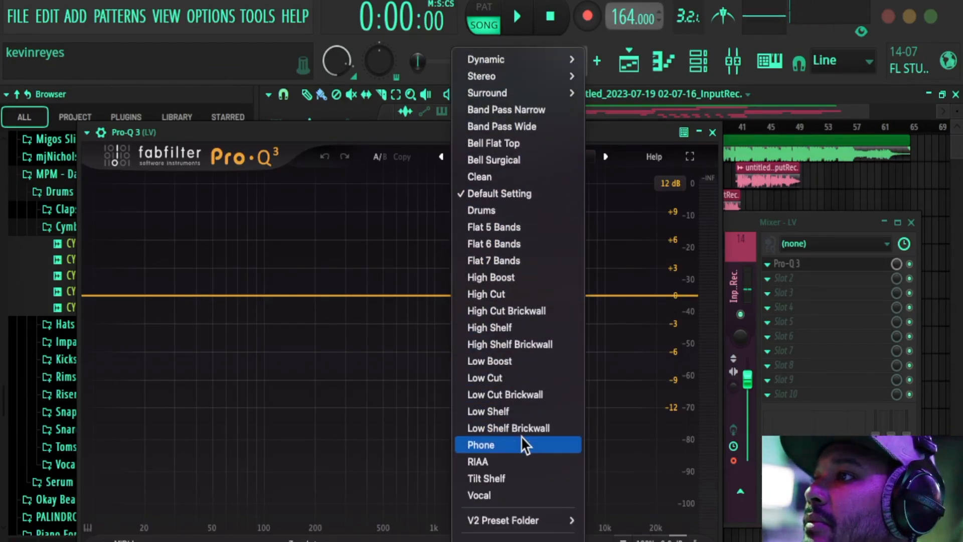
left_click(509, 476)
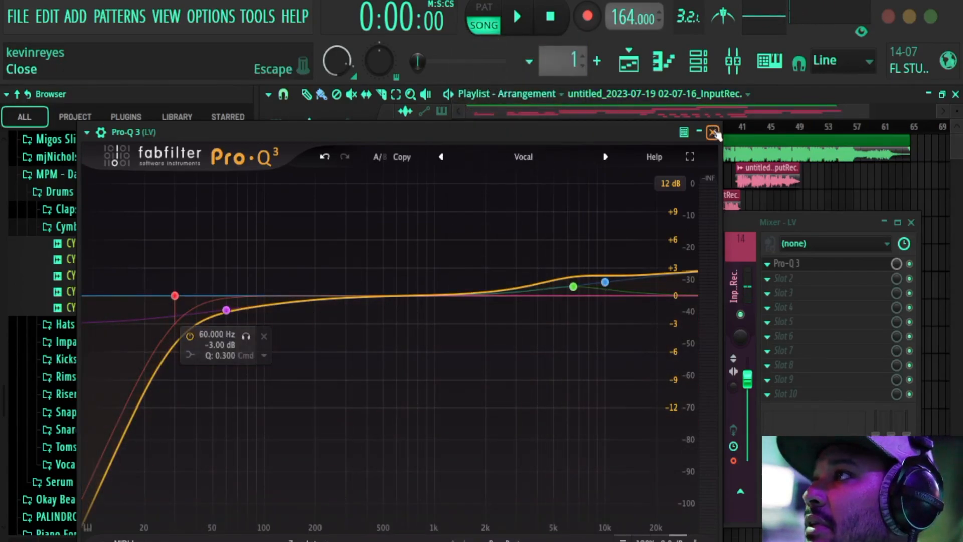
left_click_drag(176, 299, 257, 303)
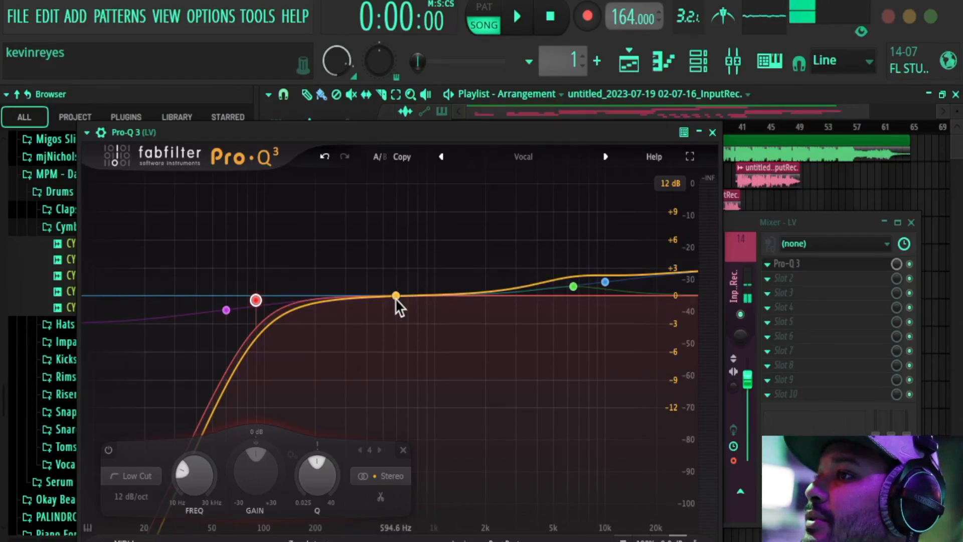
left_click(713, 133)
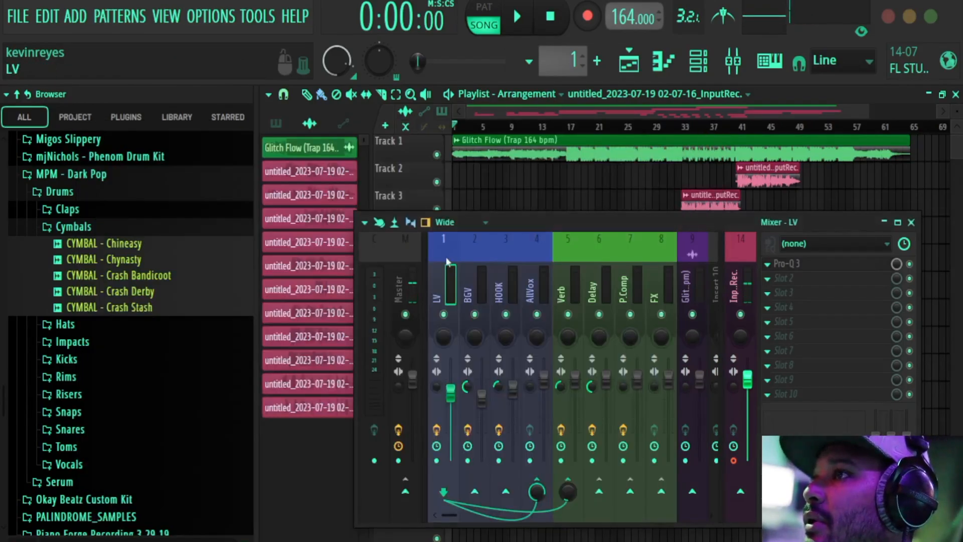
Step: Load the Phone preset in BGV's Pro-Q 3 and raise its high cut to 8077 Hz
left_click(469, 288)
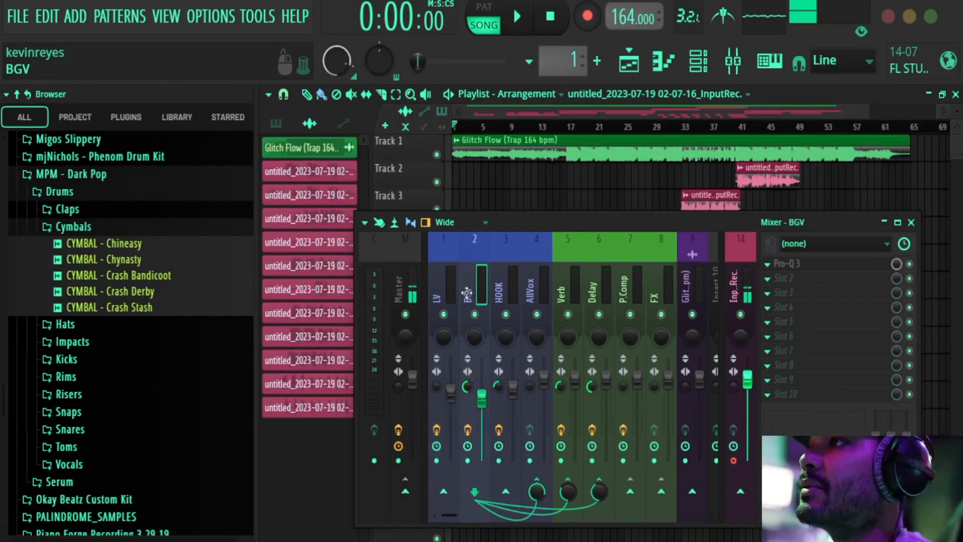
left_click(802, 262)
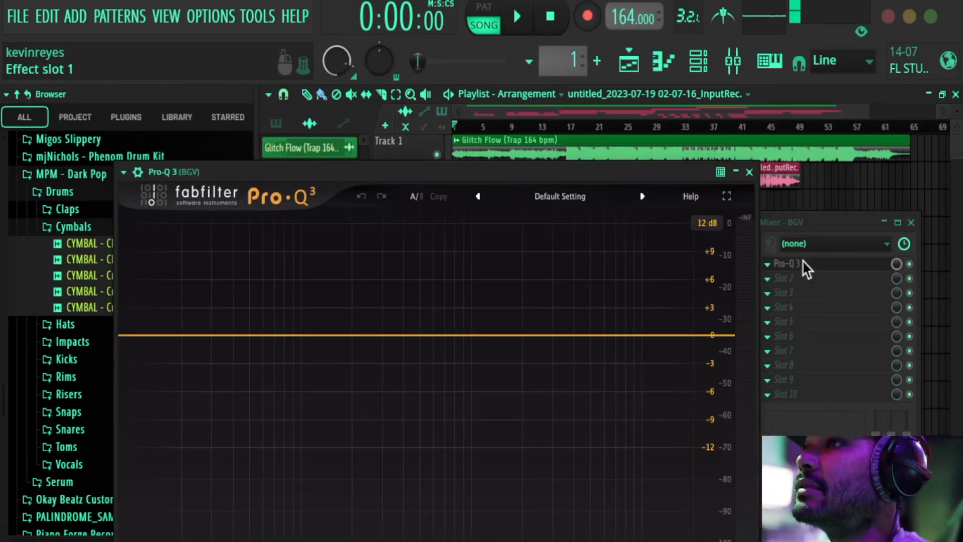
left_click(565, 196)
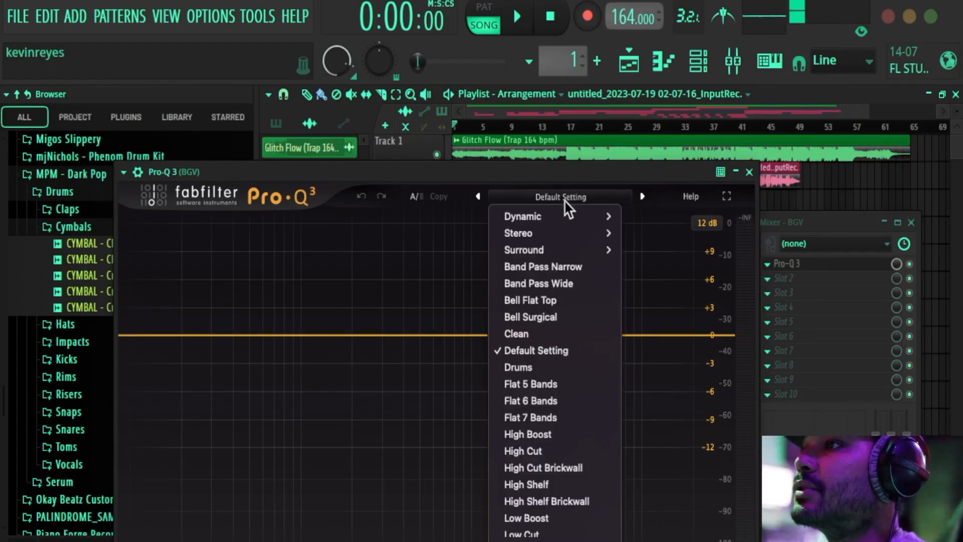
scroll(528, 483, "down", 1)
scroll(528, 482, "down", 5)
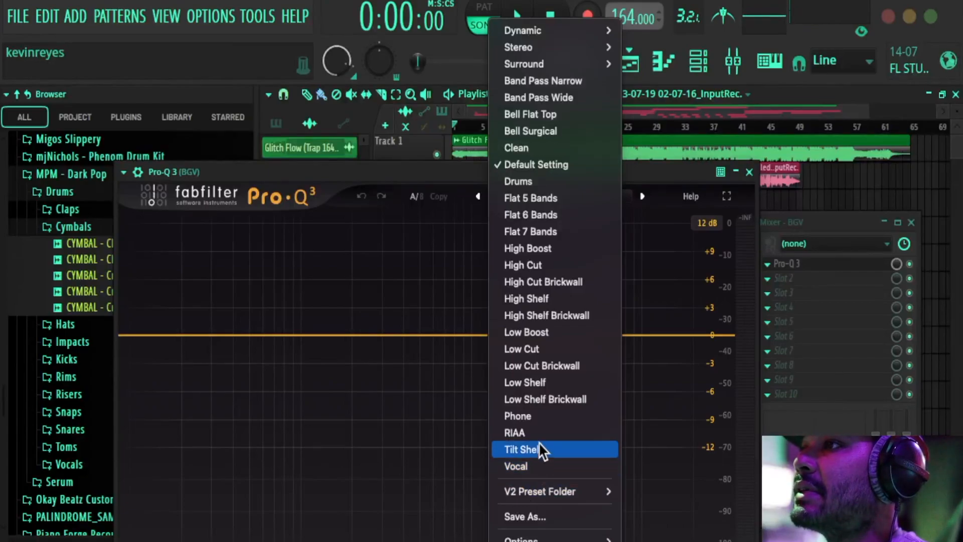
left_click(544, 414)
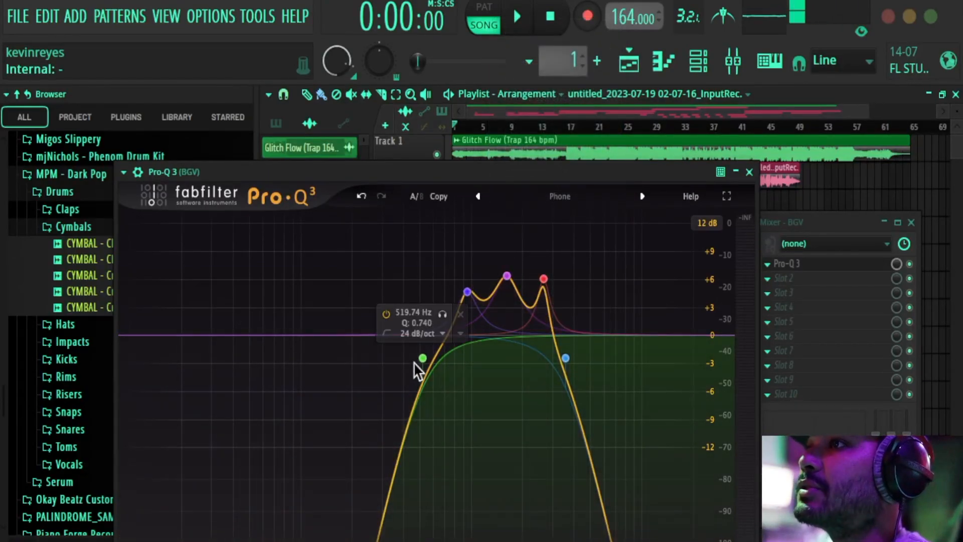
left_click_drag(567, 357, 627, 358)
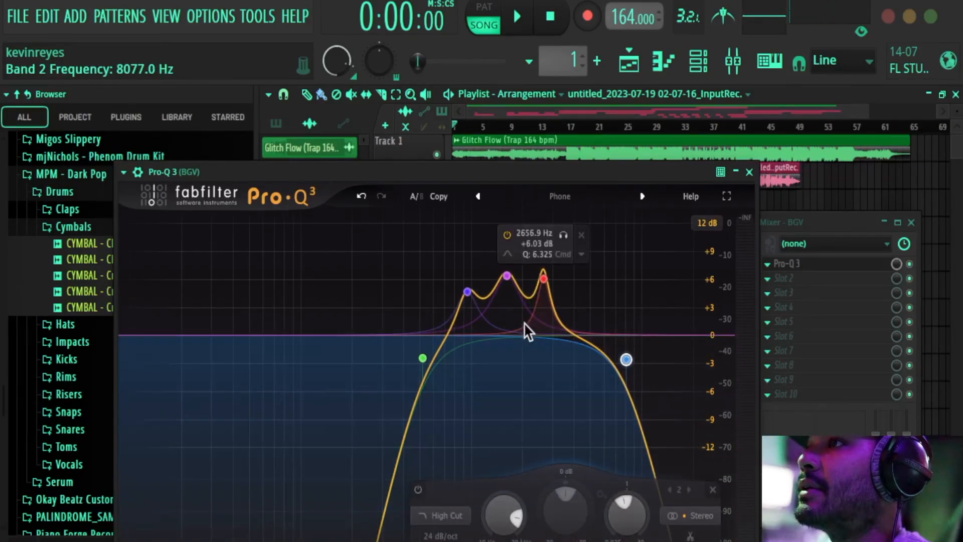
Step: Lower the three midrange peaks and slightly reduce the low cut frequency in BGV's Pro-Q 3, with the 2656.9 Hz band at +4.98 dB
left_click_drag(598, 282, 456, 284)
left_click_drag(597, 312, 436, 263)
left_click_drag(471, 298, 472, 306)
left_click_drag(423, 359, 415, 362)
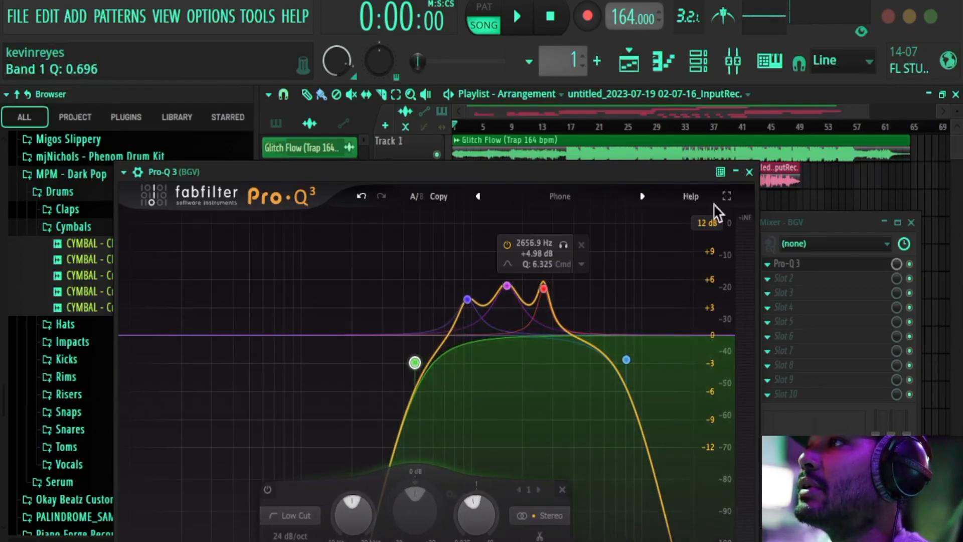
left_click(749, 172)
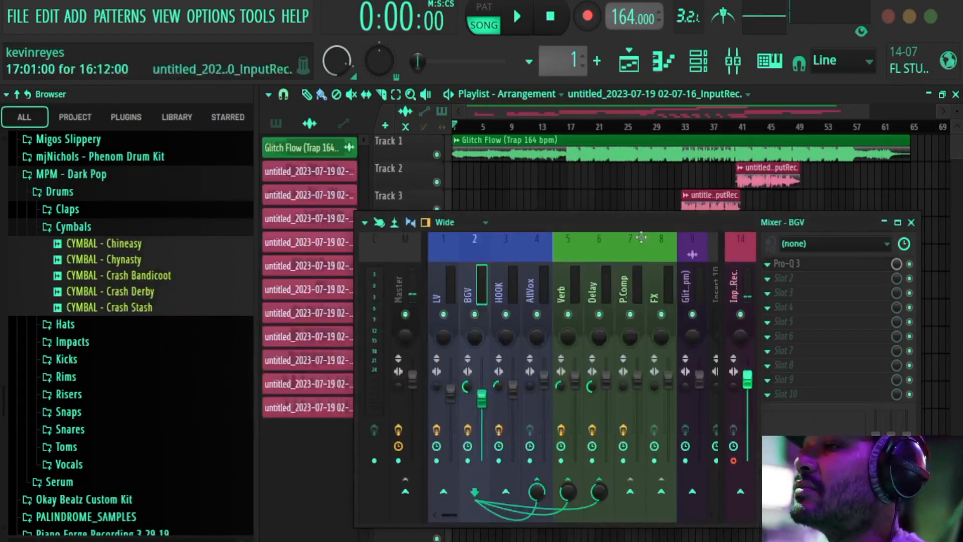
Step: Load the Vocal preset in HOOK's Pro-Q 3, raise its low cut to about 120 Hz and close the equalizer
left_click(500, 285)
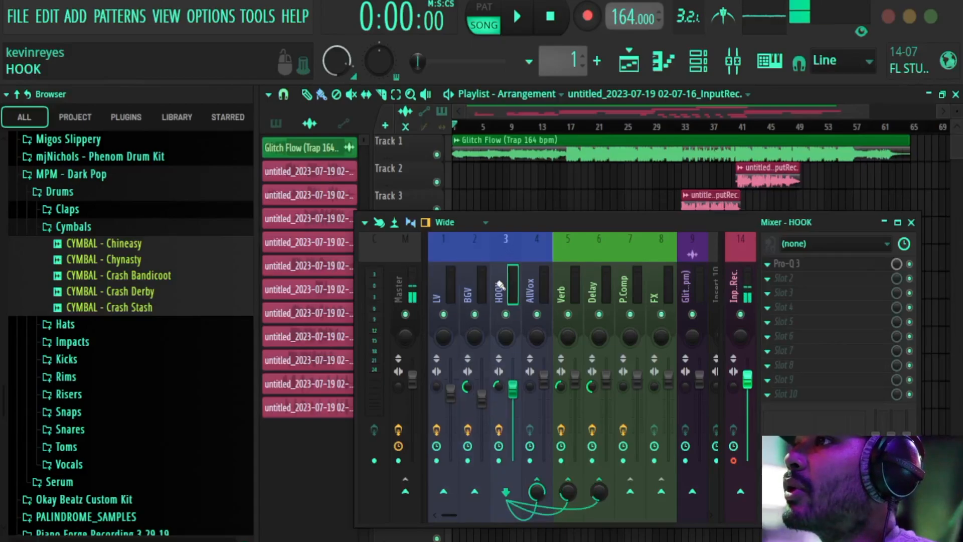
left_click(798, 263)
left_click(457, 77)
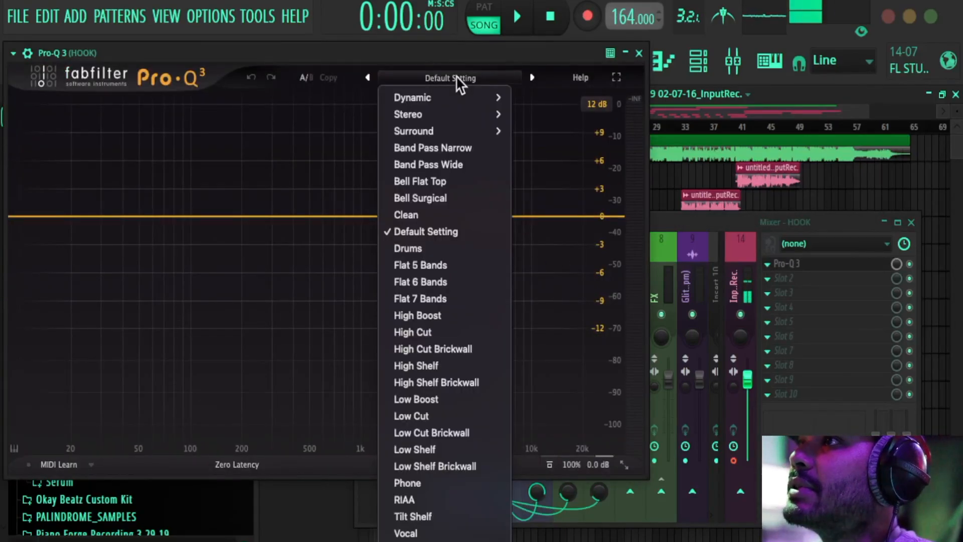
left_click(408, 533)
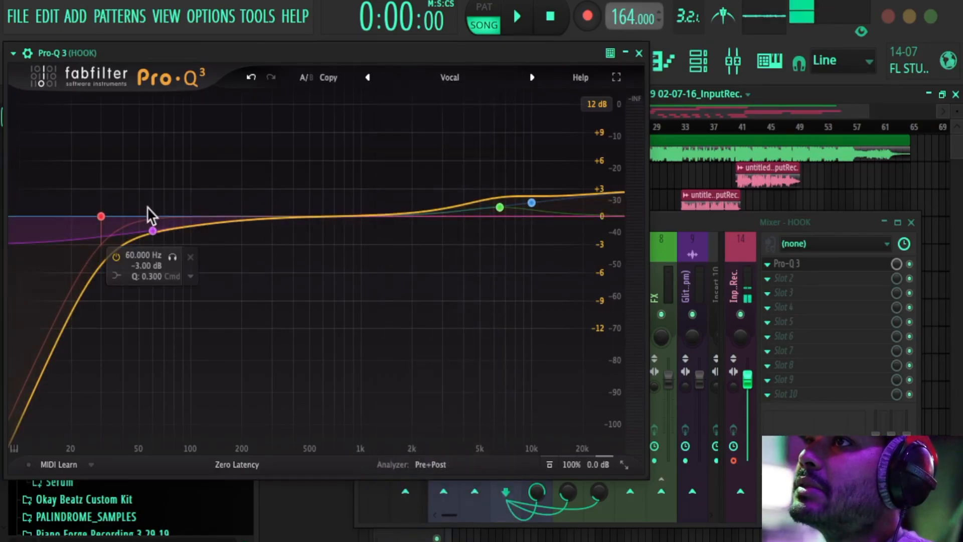
left_click_drag(101, 217, 204, 216)
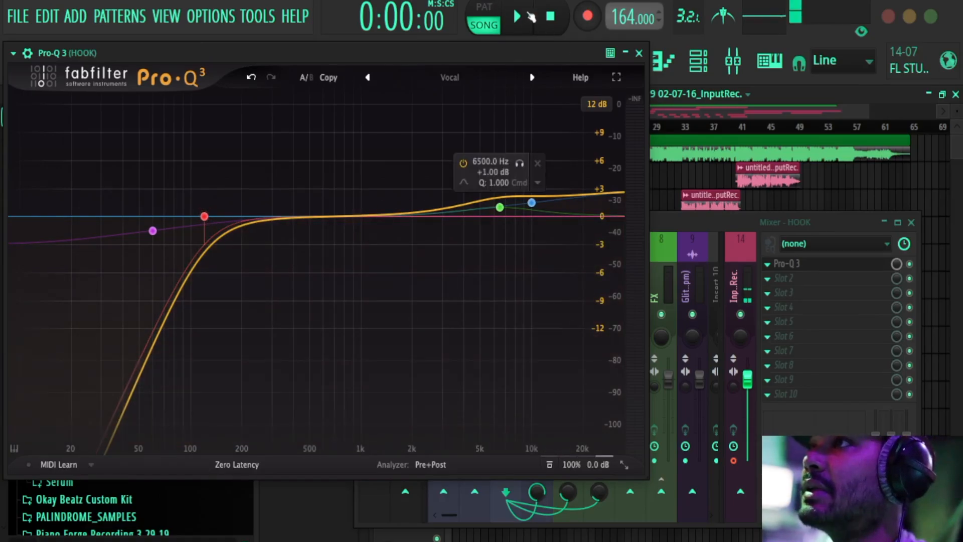
left_click(639, 53)
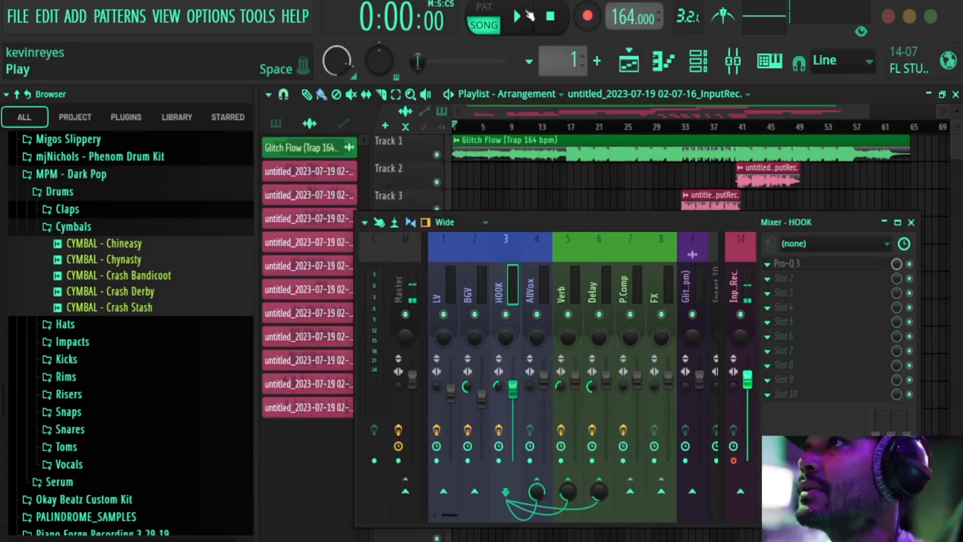
Step: Play the arrangement from around bar 9 to hear the equalized vocals, with the mixer moved clear of the playlist tracks, and stop playback
key("space")
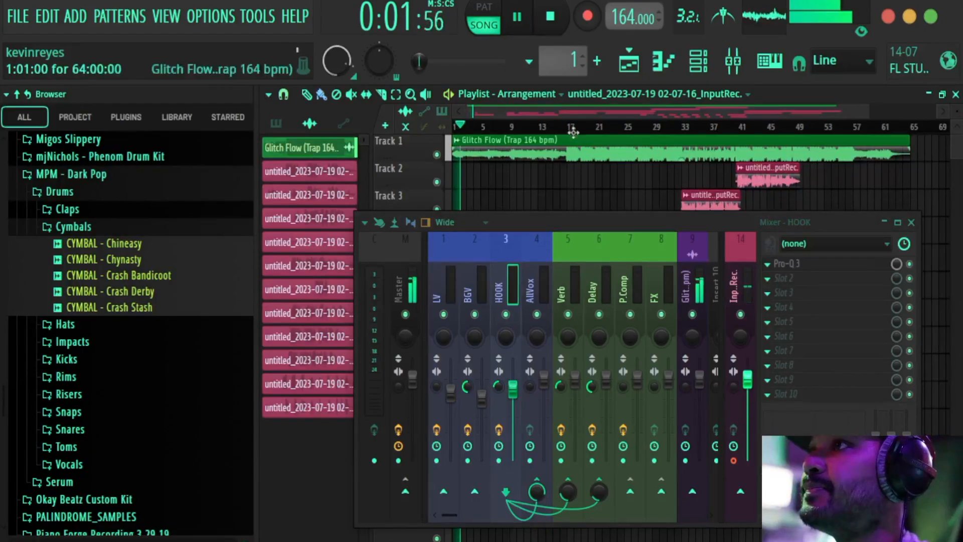
left_click(513, 126)
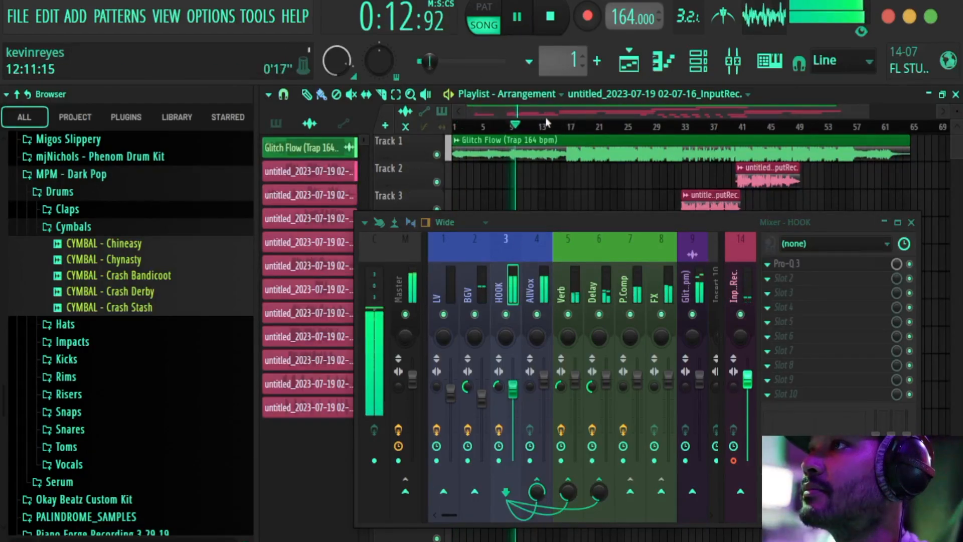
left_click_drag(589, 222, 620, 300)
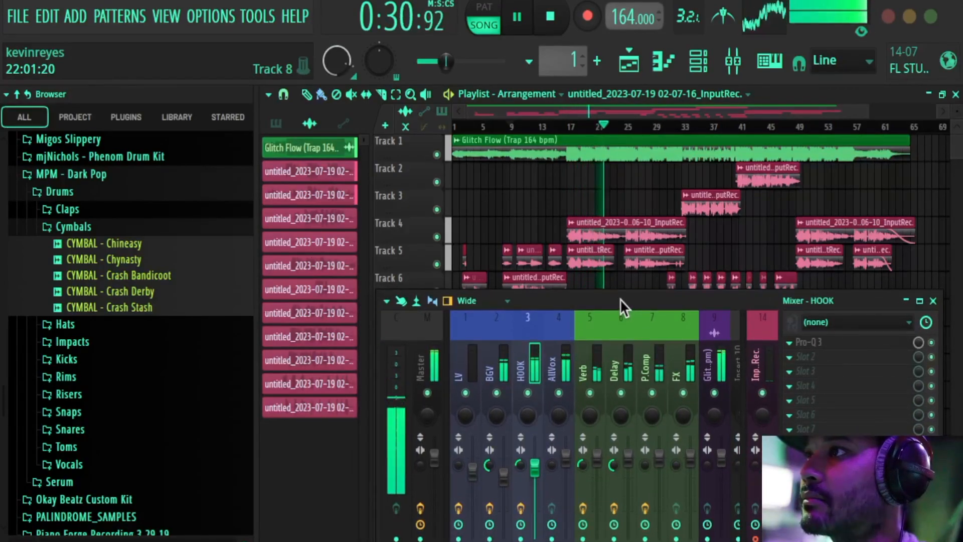
left_click_drag(620, 299, 630, 300)
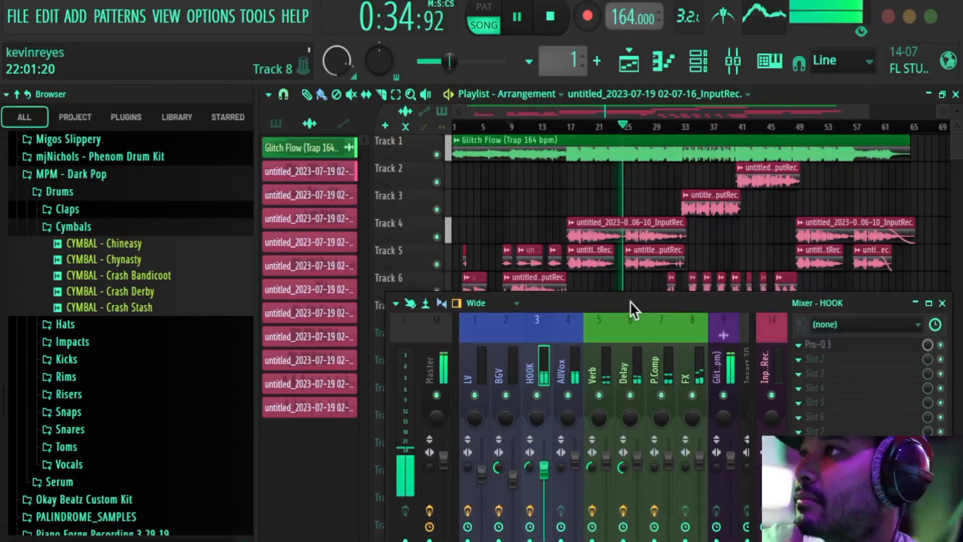
left_click_drag(630, 301, 630, 302)
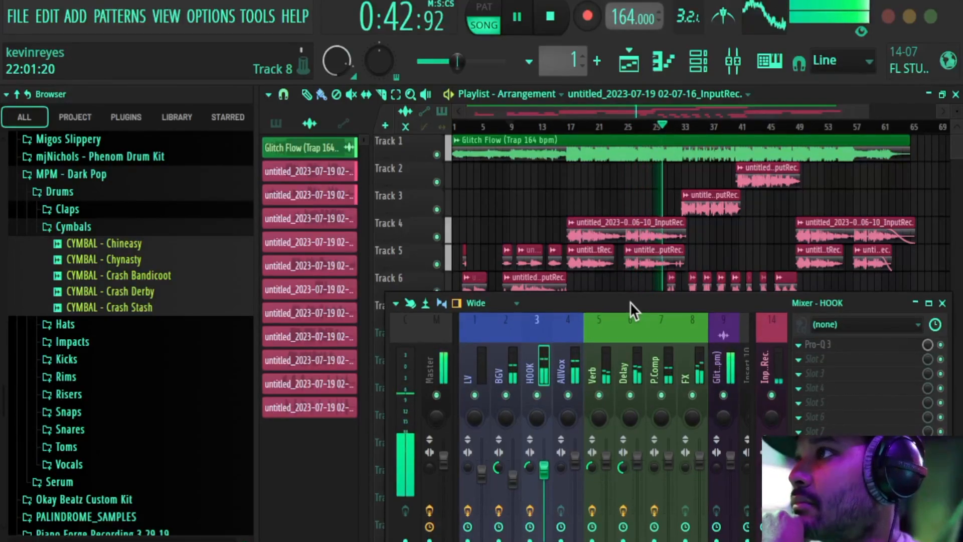
left_click_drag(630, 302, 636, 339)
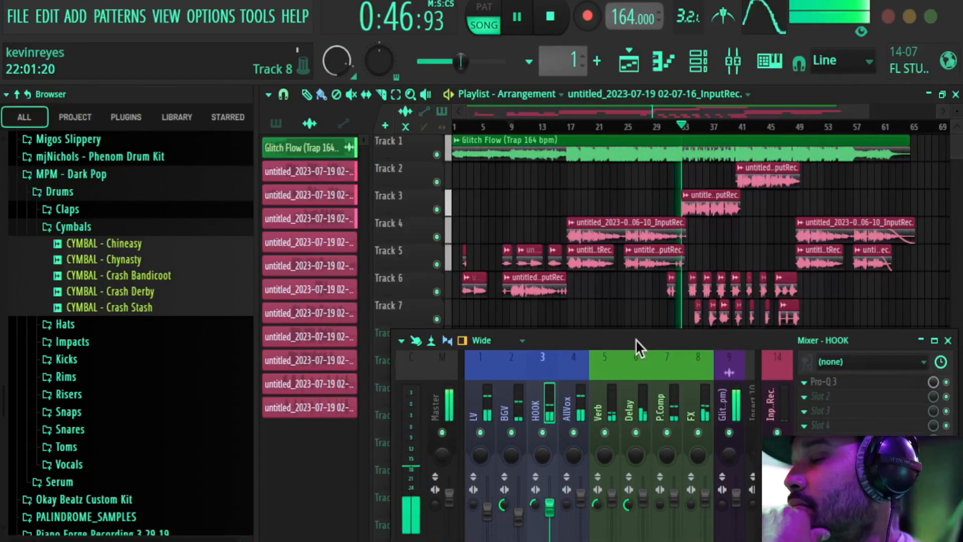
left_click_drag(636, 339, 639, 336)
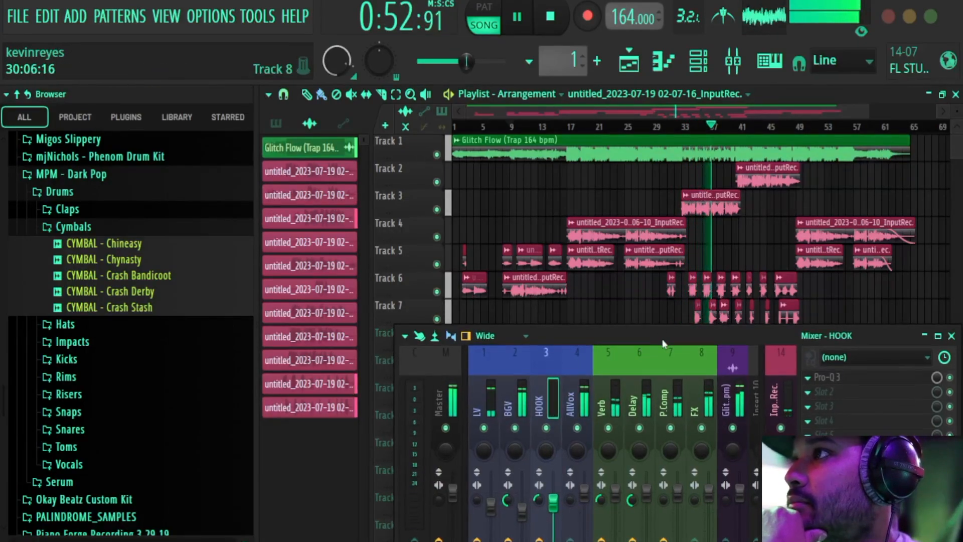
left_click_drag(664, 332, 660, 347)
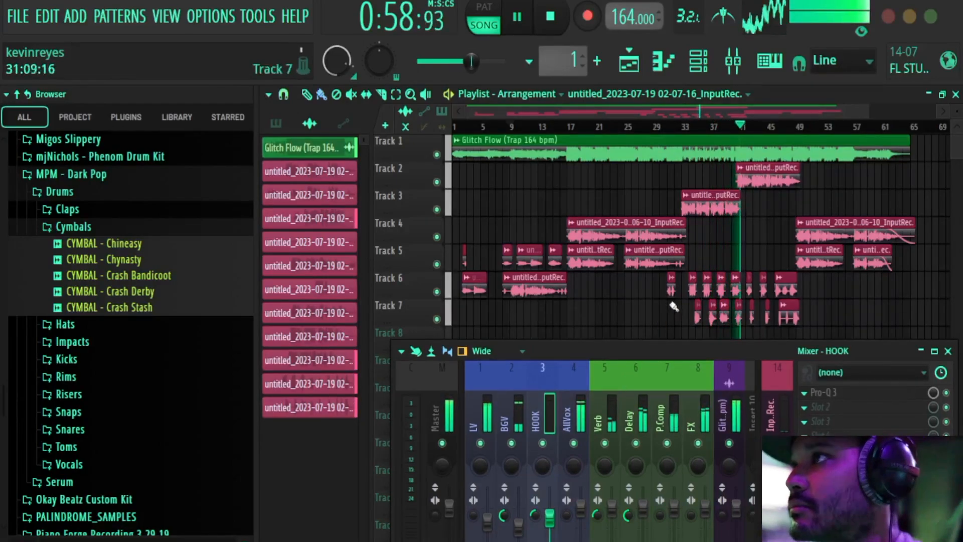
mouse_move(635, 348)
left_mouse_down()
mouse_move(627, 358)
mouse_move(629, 344)
left_mouse_up()
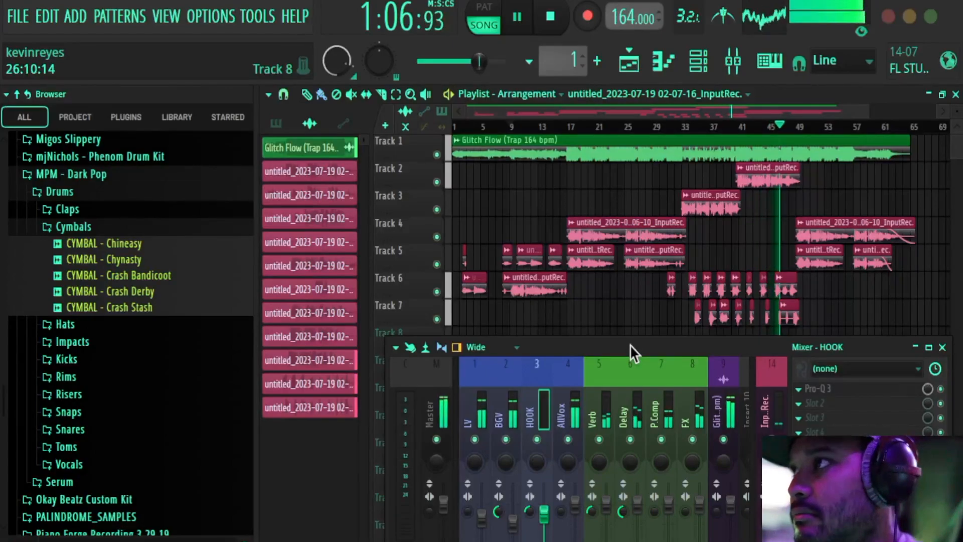
left_click_drag(627, 346, 630, 343)
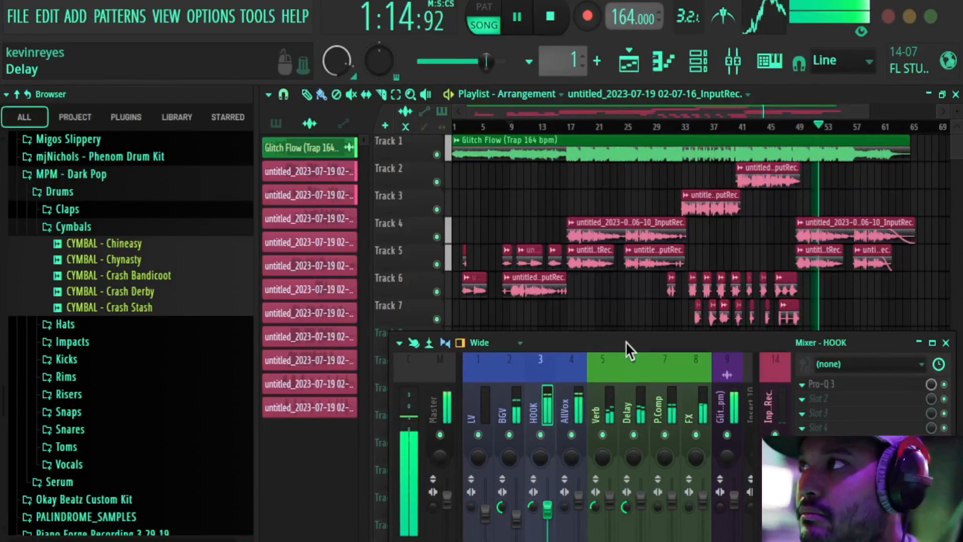
left_click(562, 15)
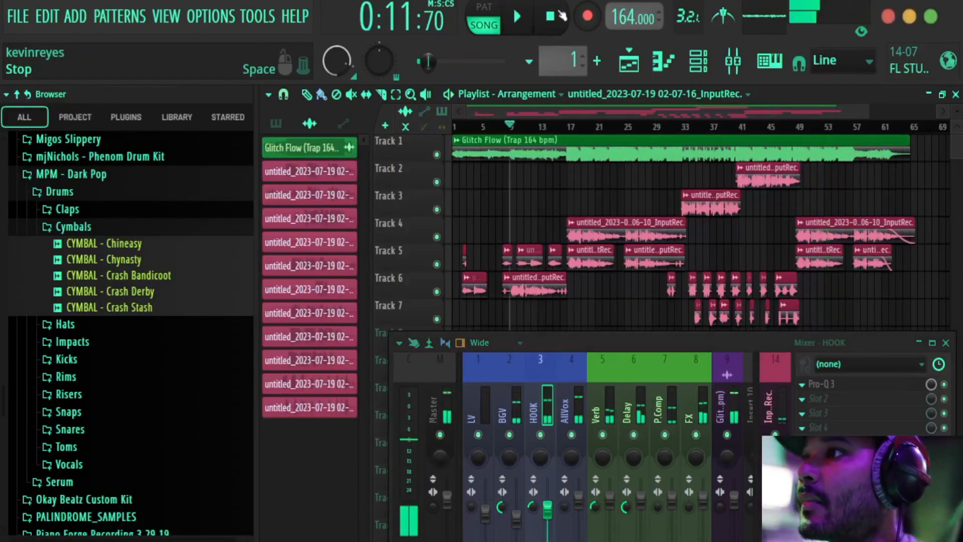
Step: Load CLA-2A Stereo into the first effect slot of the AllVox mixer track
left_click(567, 405)
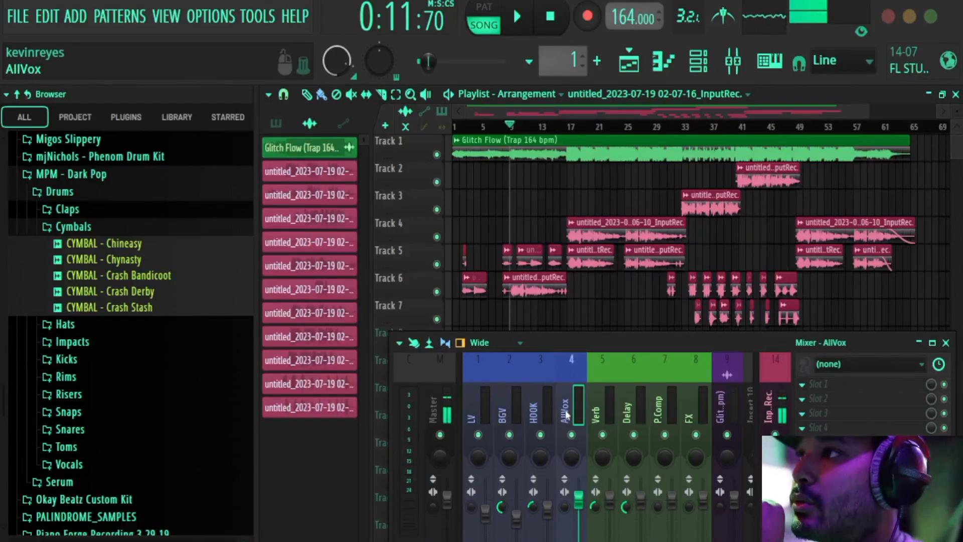
left_click(843, 386)
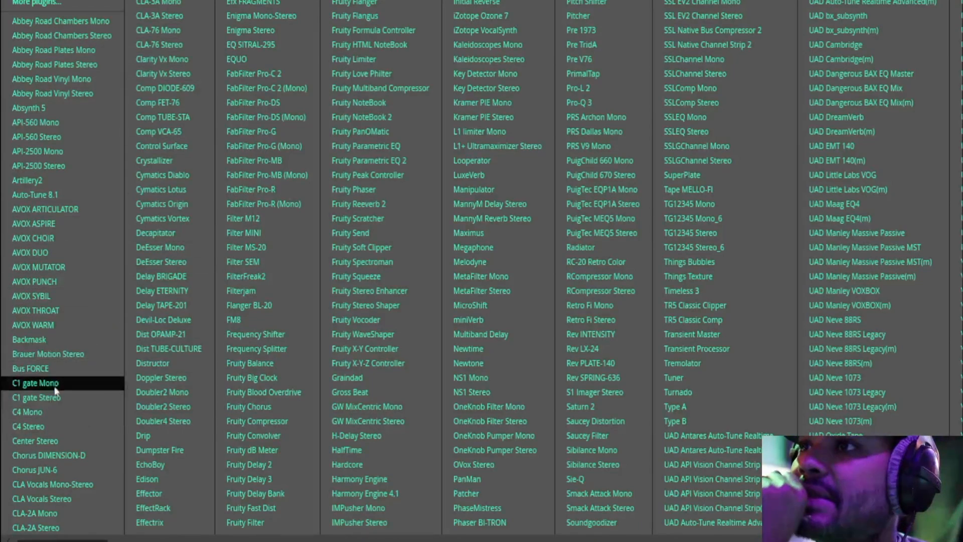
left_click(67, 526)
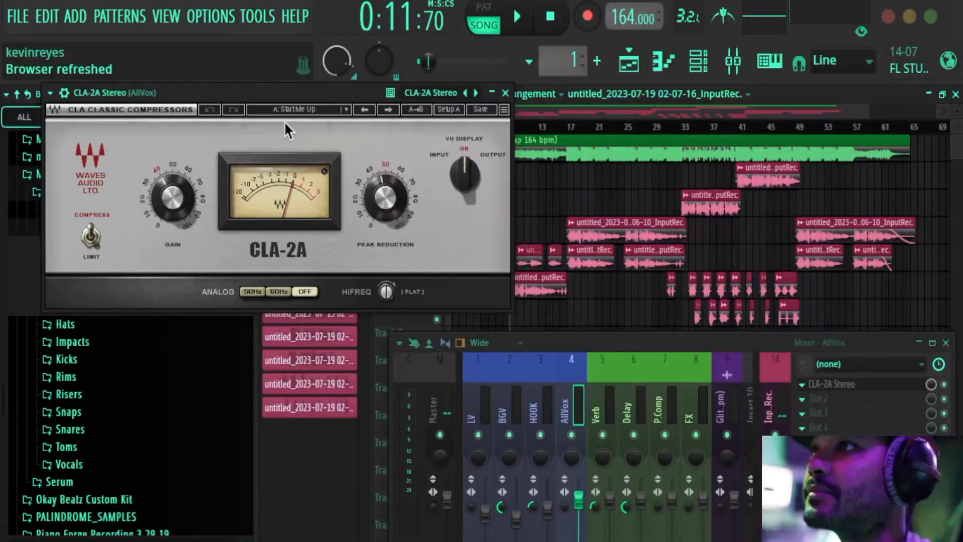
Step: Raise the peak reduction slightly, set the gain to 50.80 and the analog mode to 60Hz in AllVox's CLA-2A, and close it
mouse_move(385, 198)
left_click_drag(386, 197, 385, 188)
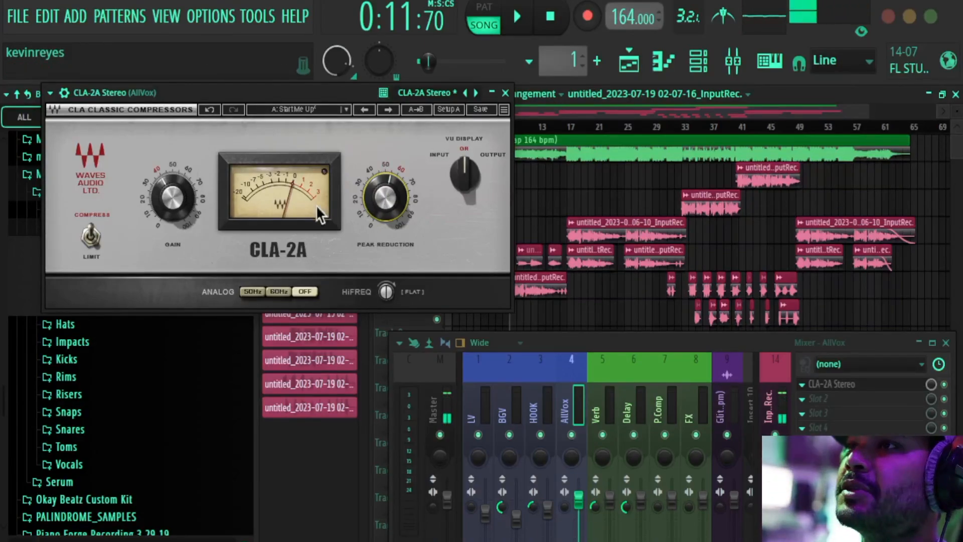
left_click_drag(195, 188, 195, 187)
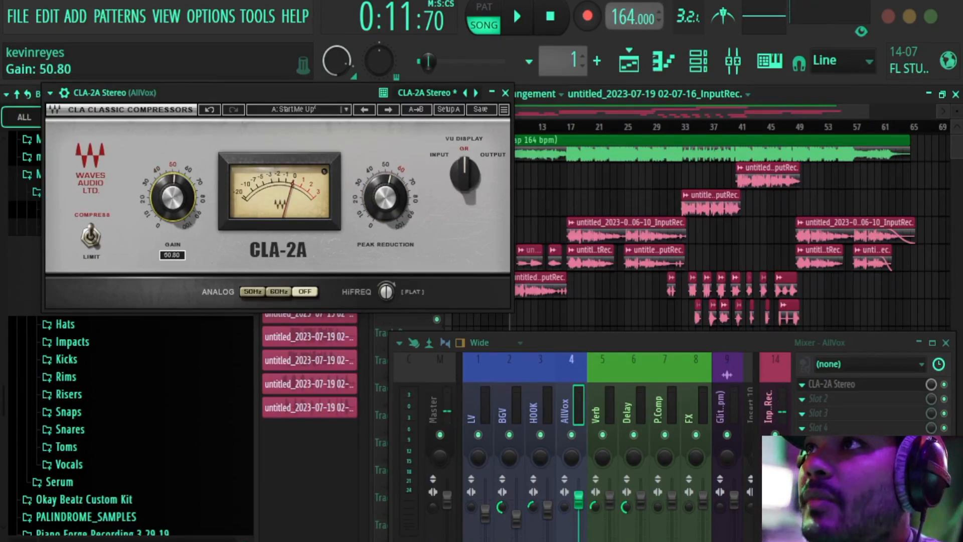
left_click_drag(195, 187, 195, 187)
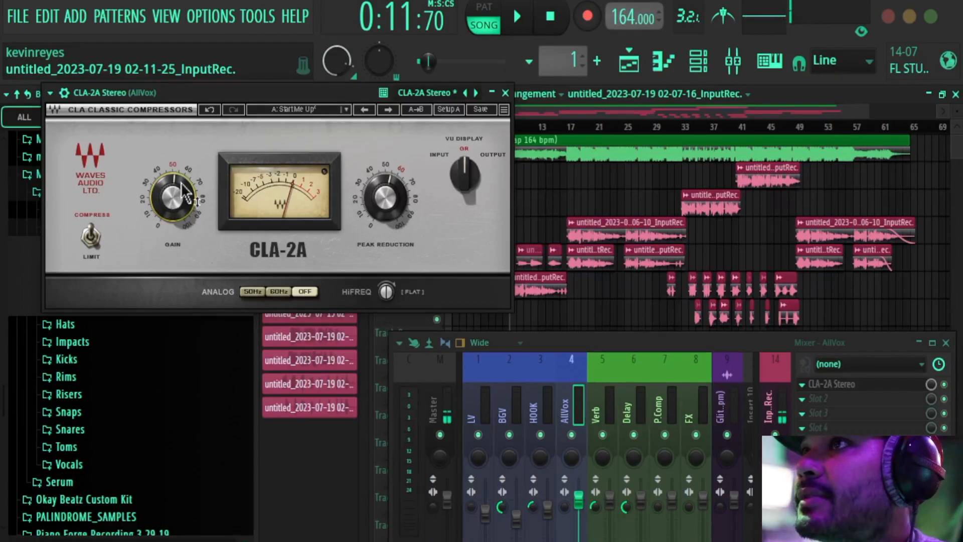
left_click(278, 290)
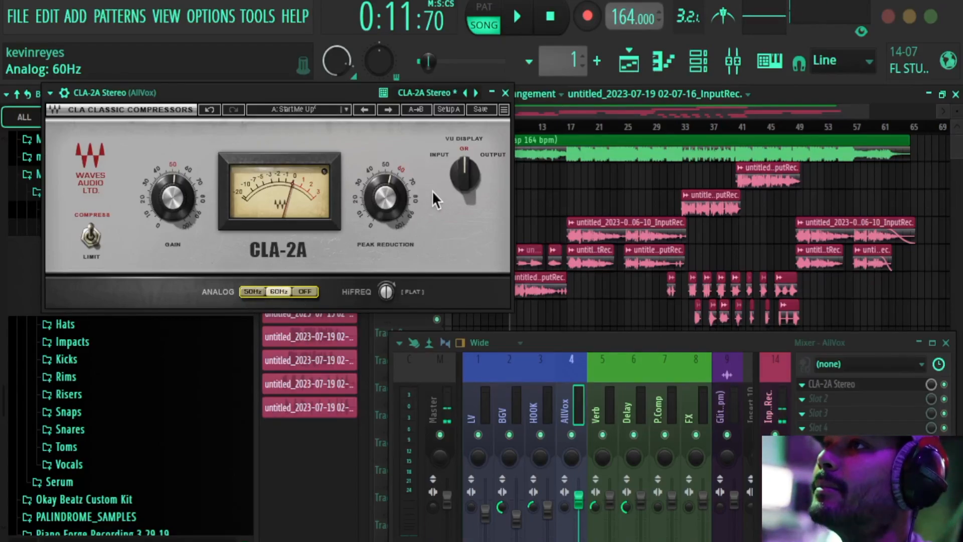
left_click(505, 94)
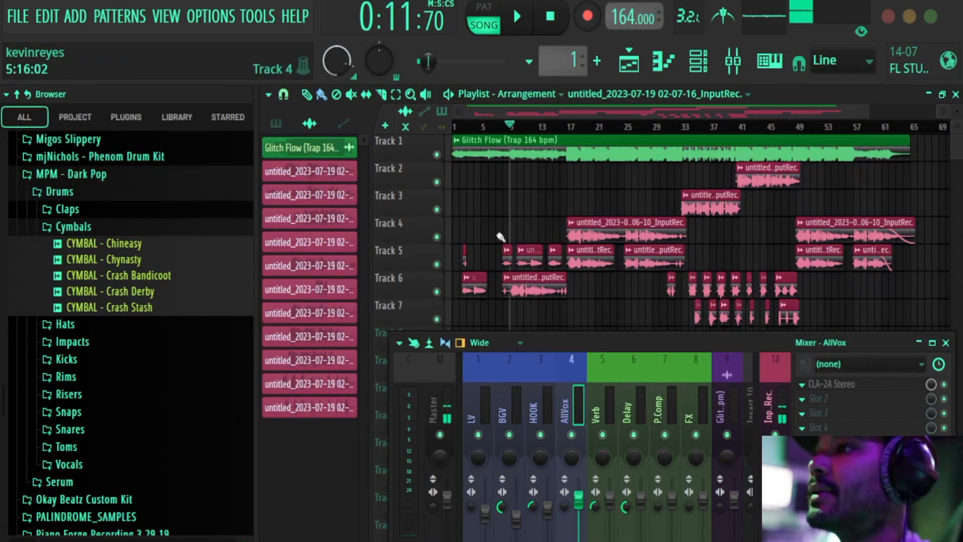
Step: Play the arrangement from around bar 9 to hear the compressed AllVox track, and stop playback
left_click(517, 18)
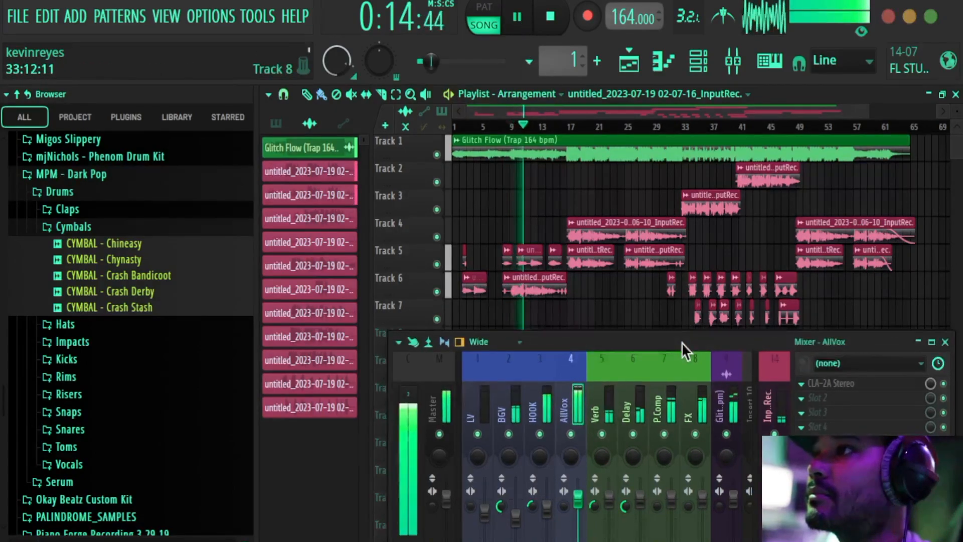
left_click_drag(681, 342, 658, 332)
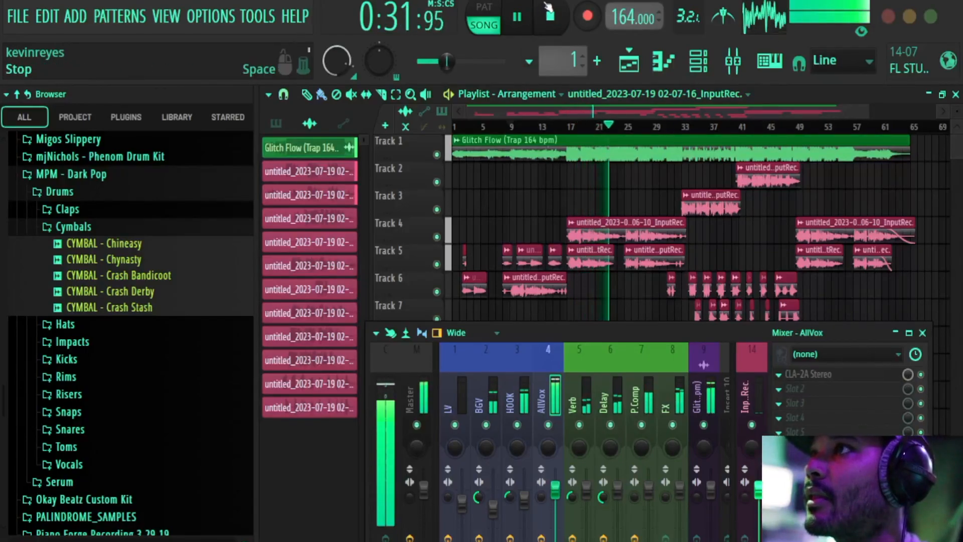
left_click(550, 17)
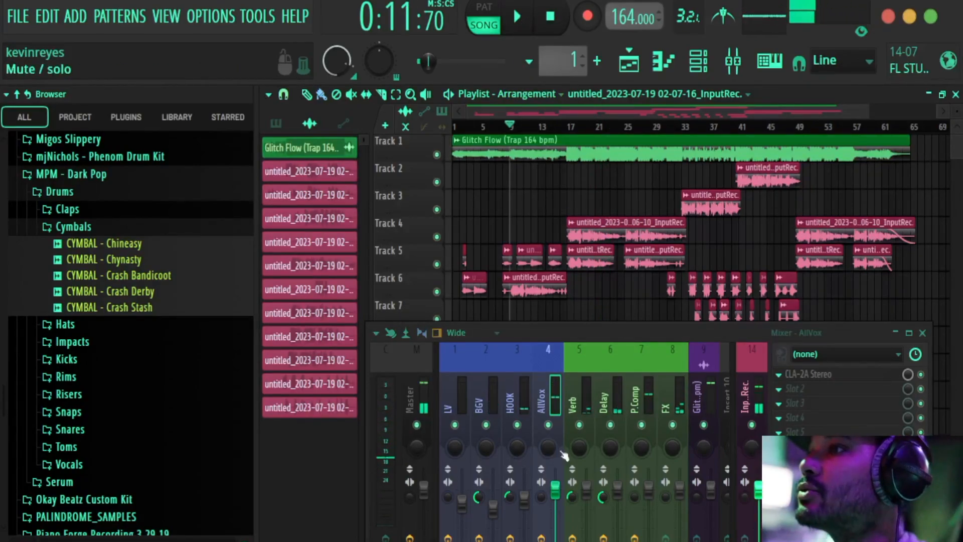
Step: Reduce the mix level of AllVox's CLA-2A slot, and lower the AllVox fader slightly while playing from around bar 17
left_click_drag(912, 377, 912, 383)
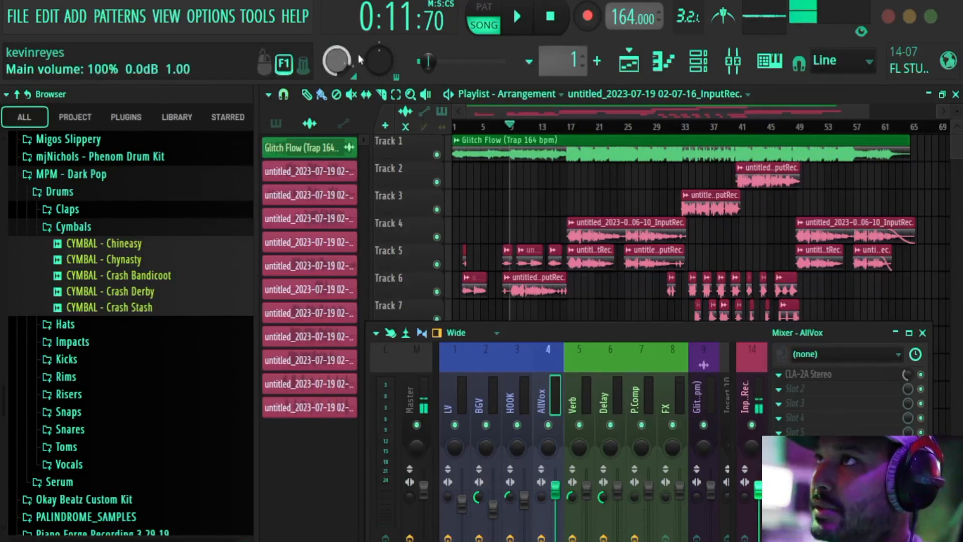
left_click(518, 16)
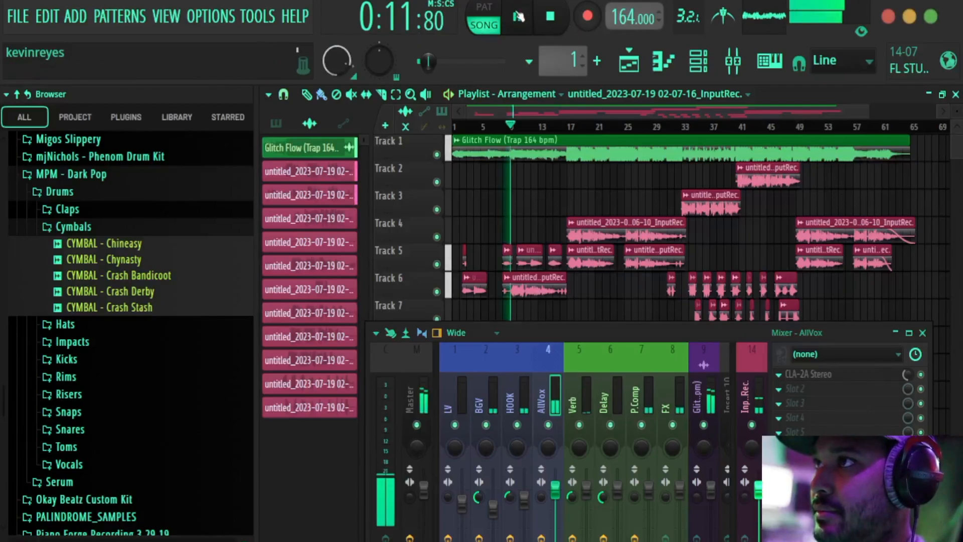
left_click(570, 127)
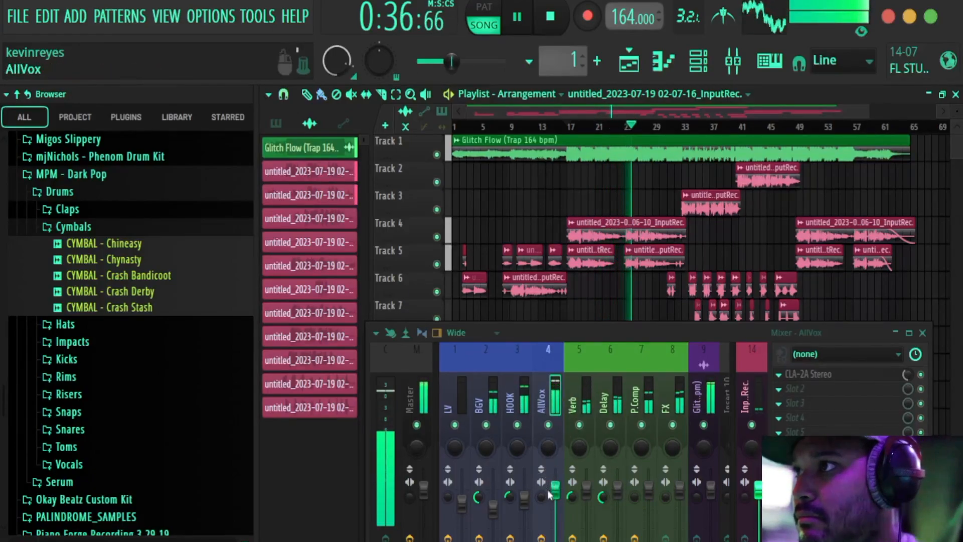
left_click_drag(555, 488, 555, 490)
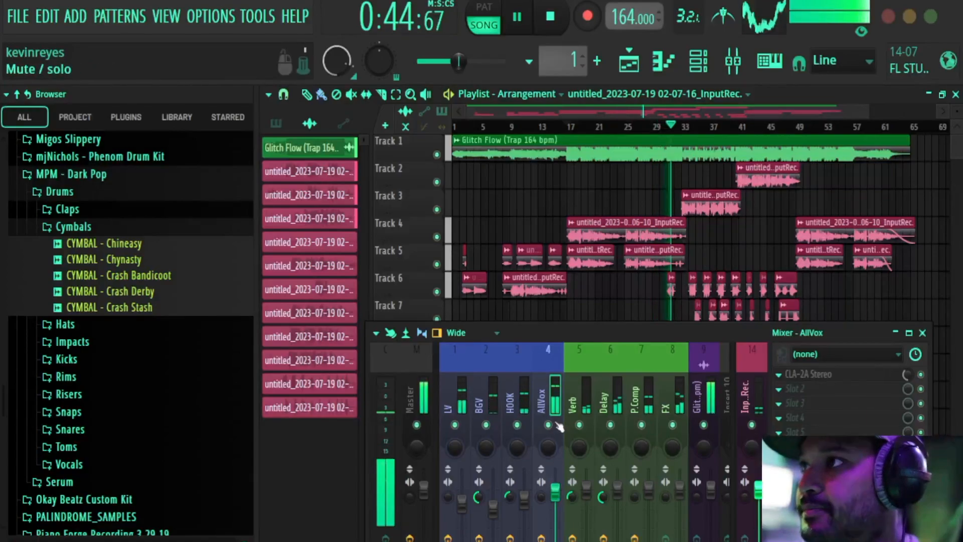
Step: Fine-tune the gain of AllVox's CLA-2A slightly during playback and close the compressor
left_click(856, 372)
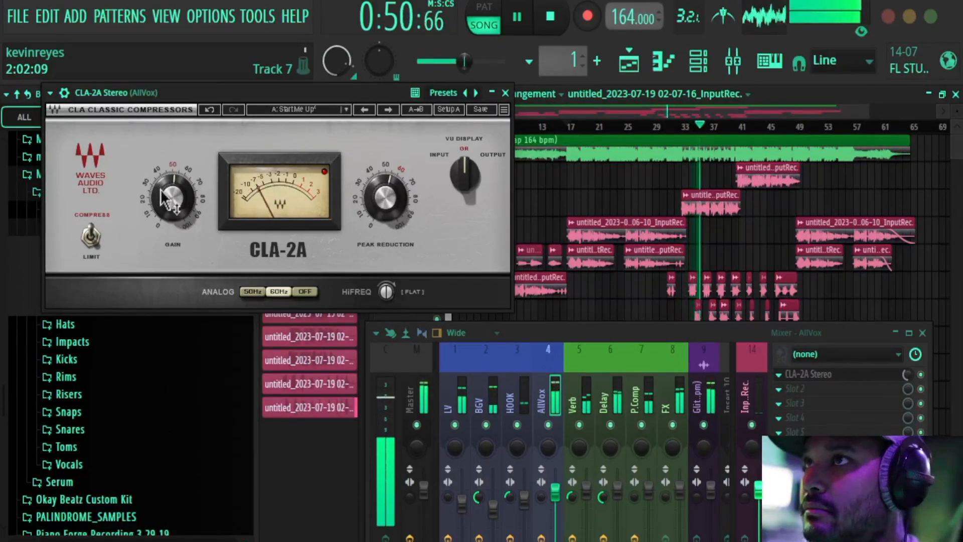
left_click_drag(165, 191, 165, 192)
key("Escape")
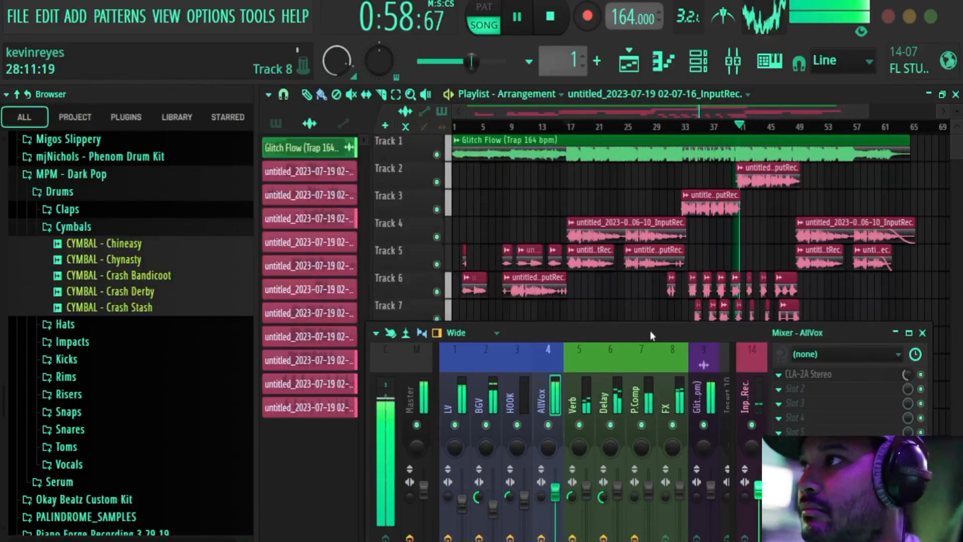
Step: Raise AllVox's send to P.Comp slightly during playback, stop playback, and lower the FX track's fader slightly
left_click_drag(650, 330, 655, 301)
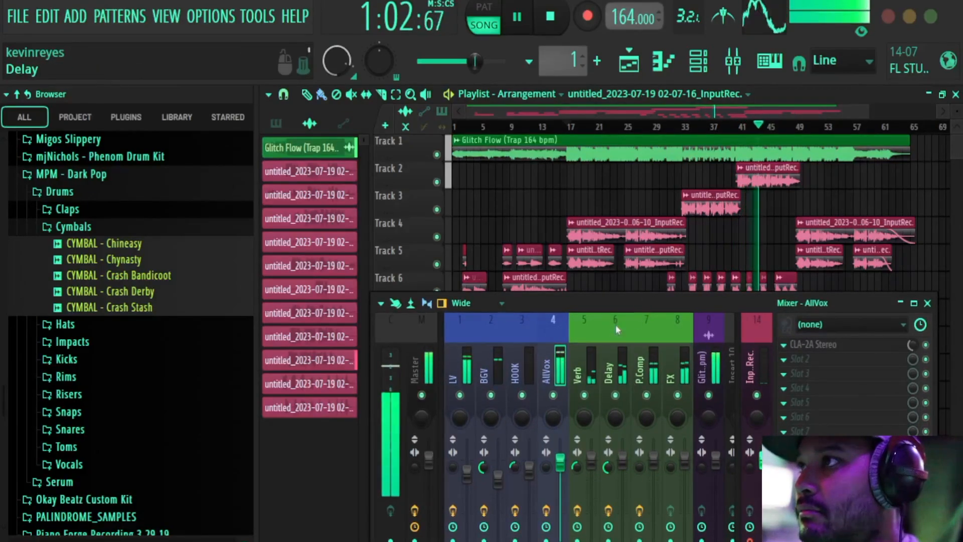
left_click_drag(651, 303, 640, 219)
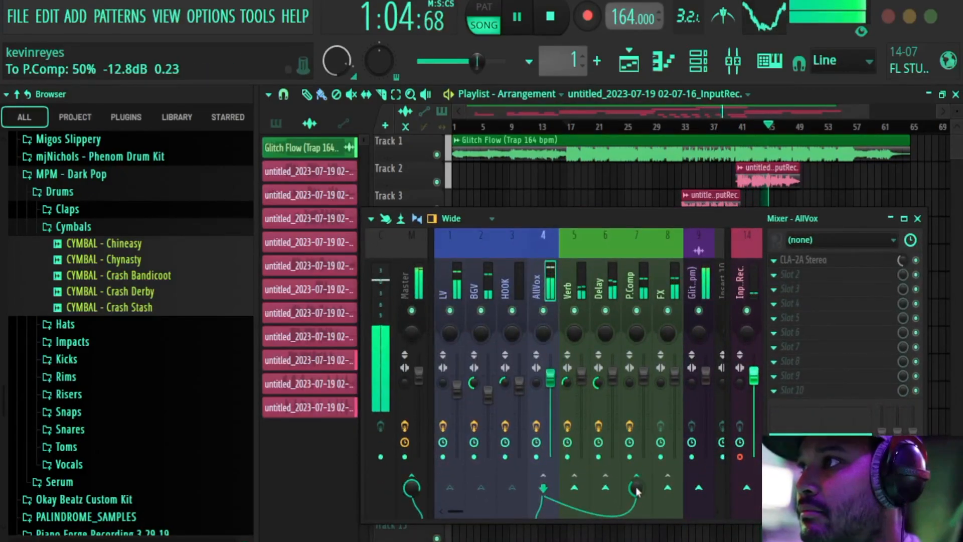
left_click_drag(636, 488, 636, 483)
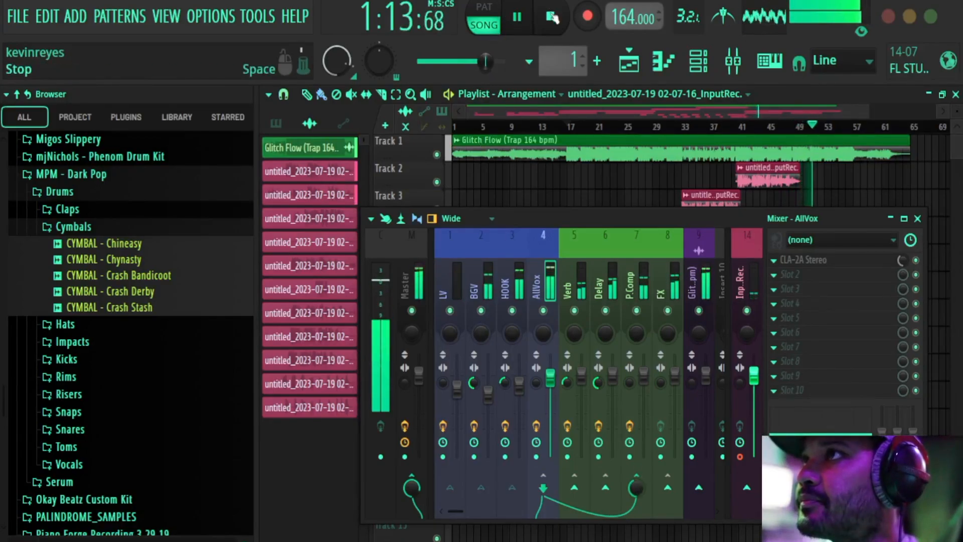
left_click(551, 17)
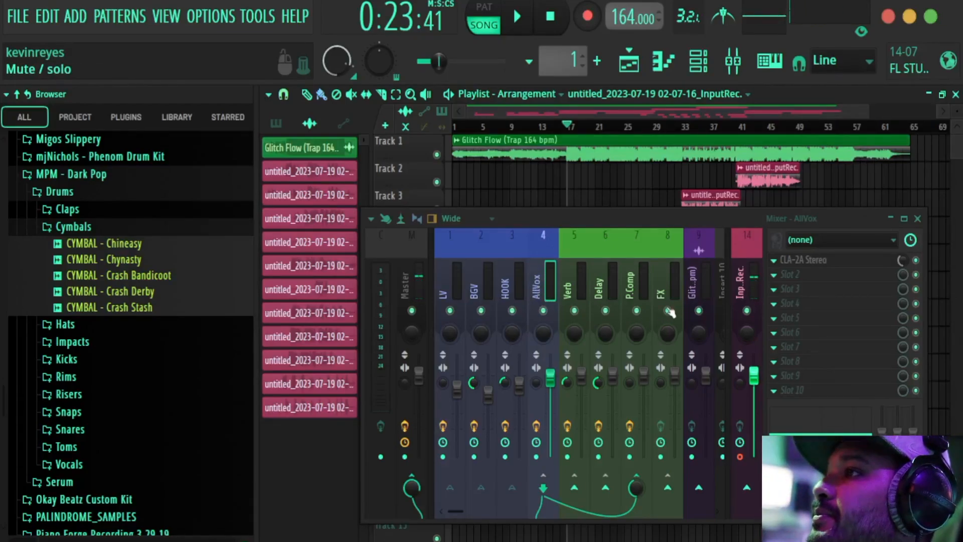
left_click(661, 284)
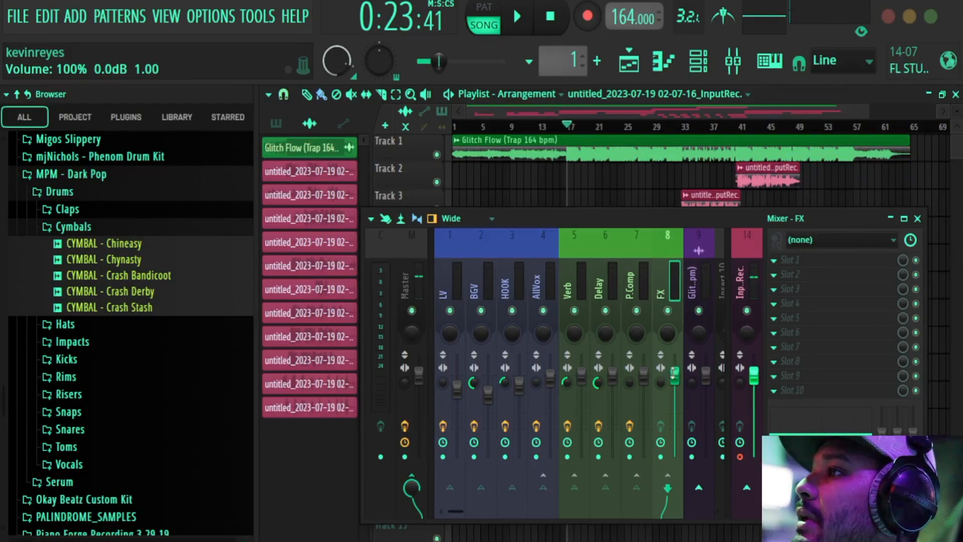
left_click_drag(675, 376, 674, 378)
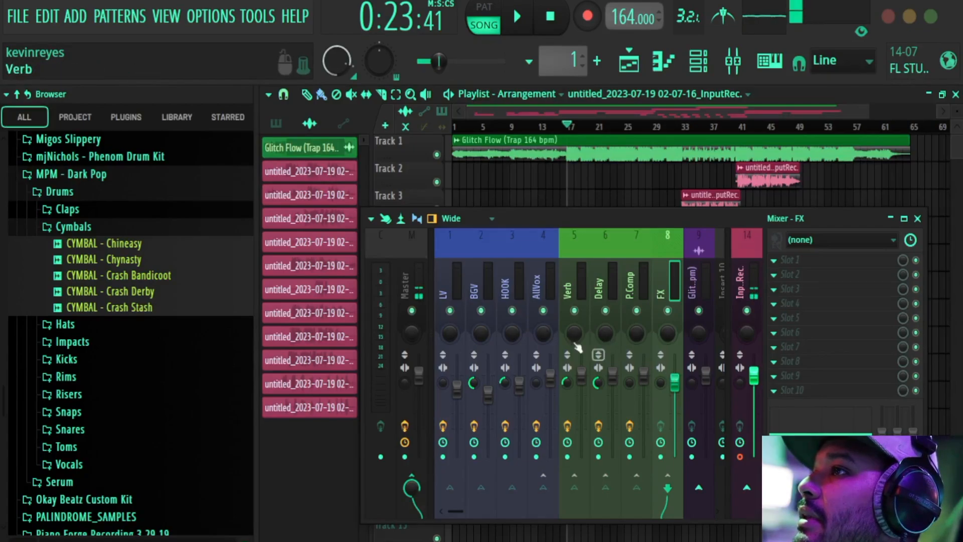
Step: Add Flanger BL-20 to the Delay track's second effect slot, close its window, and set the slot's mix level to 47%
left_click(600, 286)
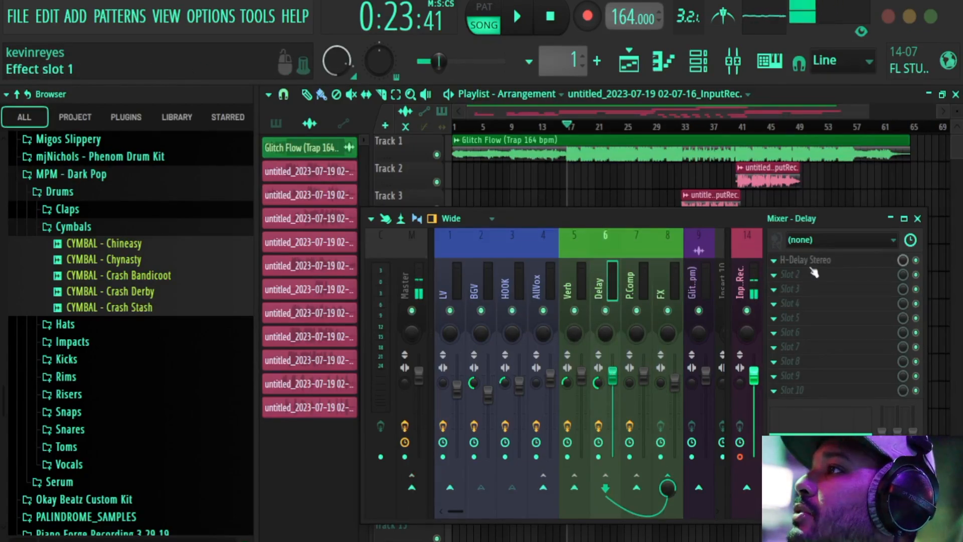
left_click(774, 260)
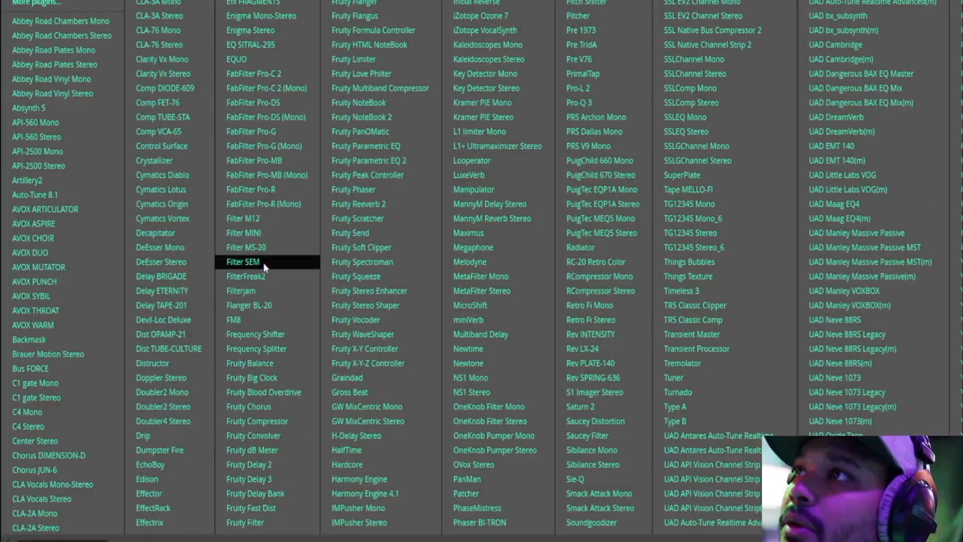
left_click(260, 308)
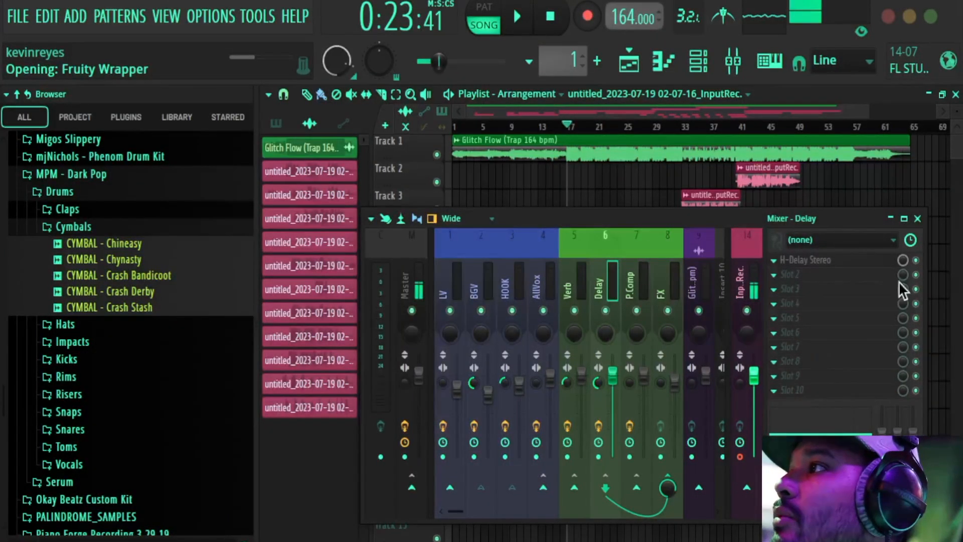
left_click(810, 192)
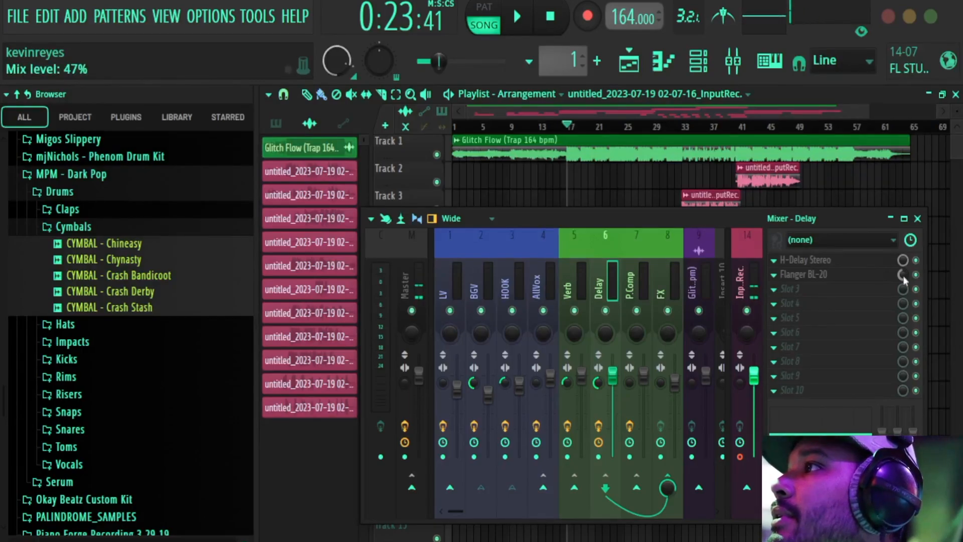
Step: Browse the presets of the Delay track's Flanger BL-20, load Breakdown, and close the plugin window
left_click(814, 273)
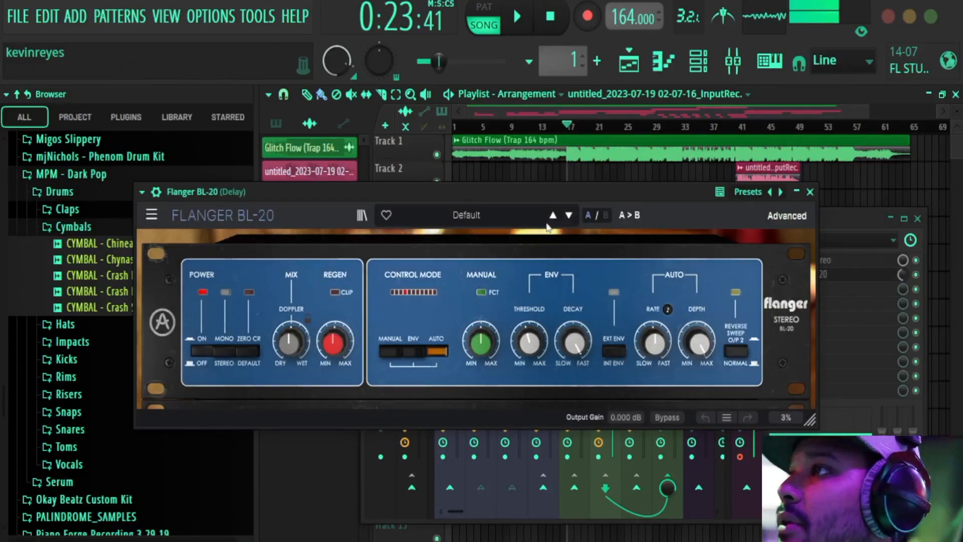
left_click(568, 215)
left_click(569, 215)
left_click(569, 214)
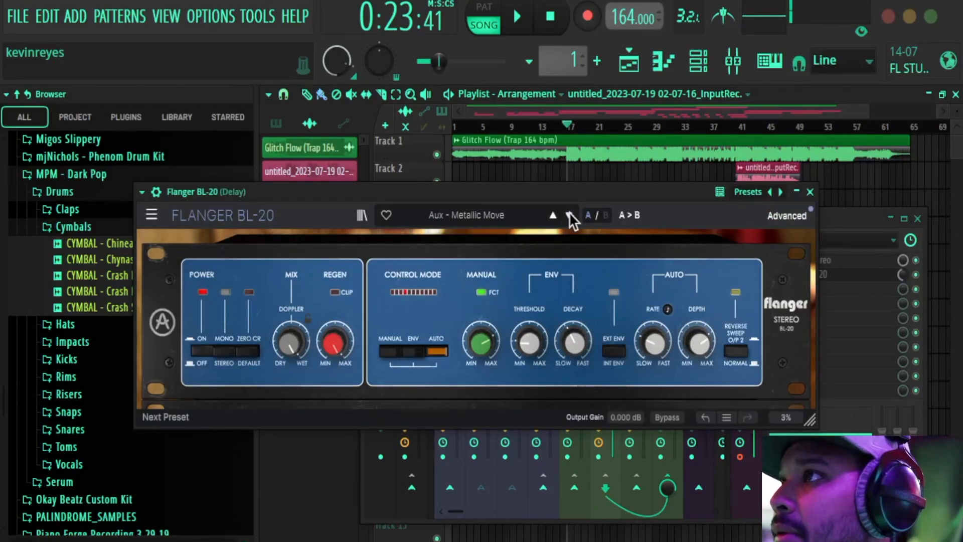
left_click(569, 214)
left_click(569, 215)
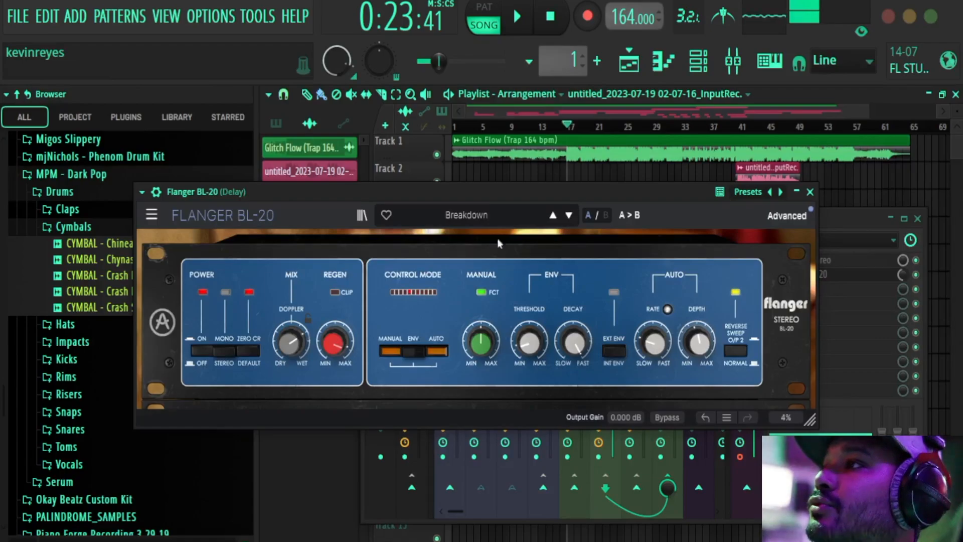
left_click(811, 192)
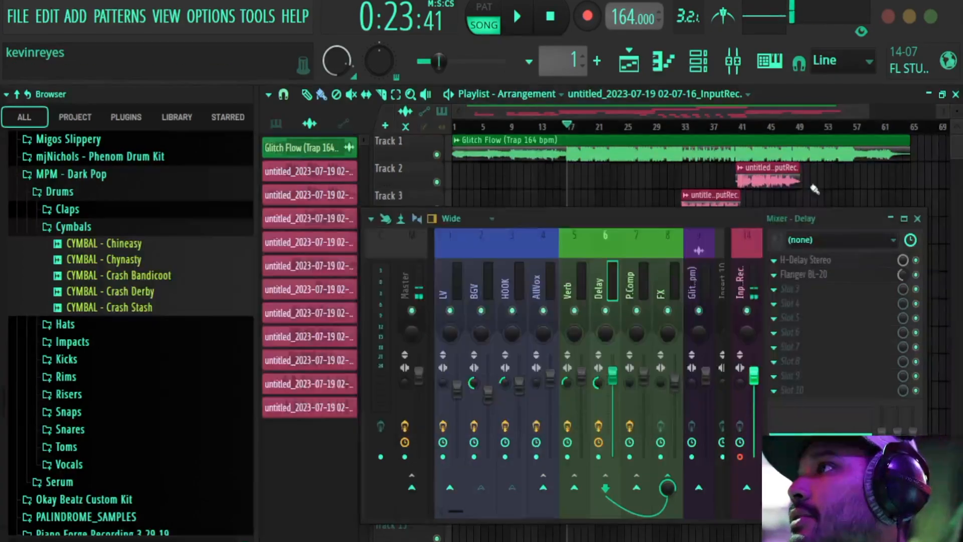
Step: Play the arrangement from around bar 17, lower the FX track's fader slightly while listening, and stop playback
left_click(519, 19)
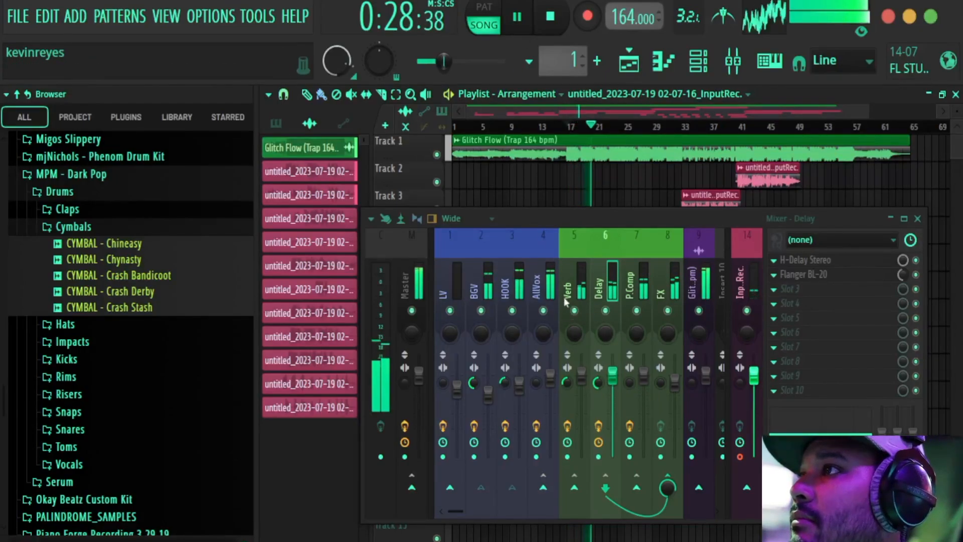
left_click(674, 382)
left_click_drag(675, 382, 675, 384)
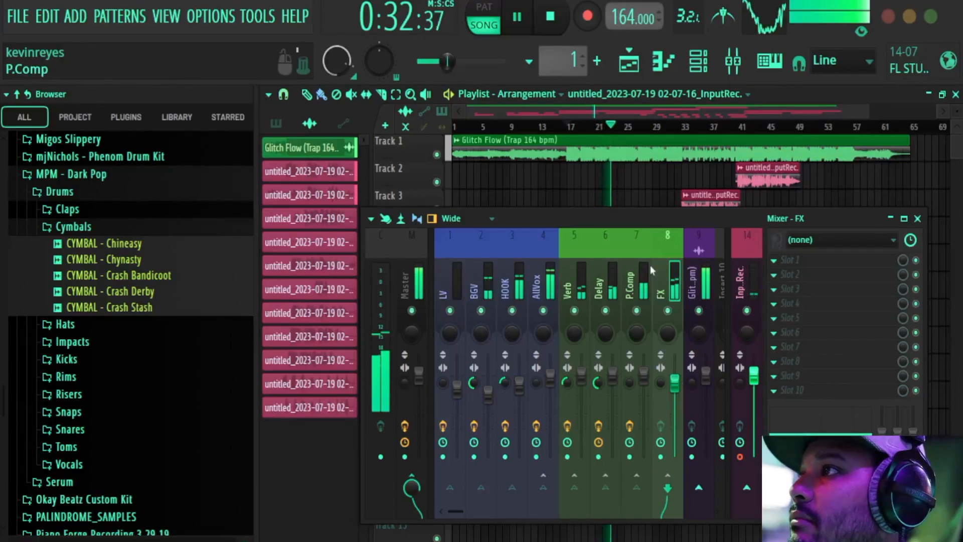
left_click(543, 13)
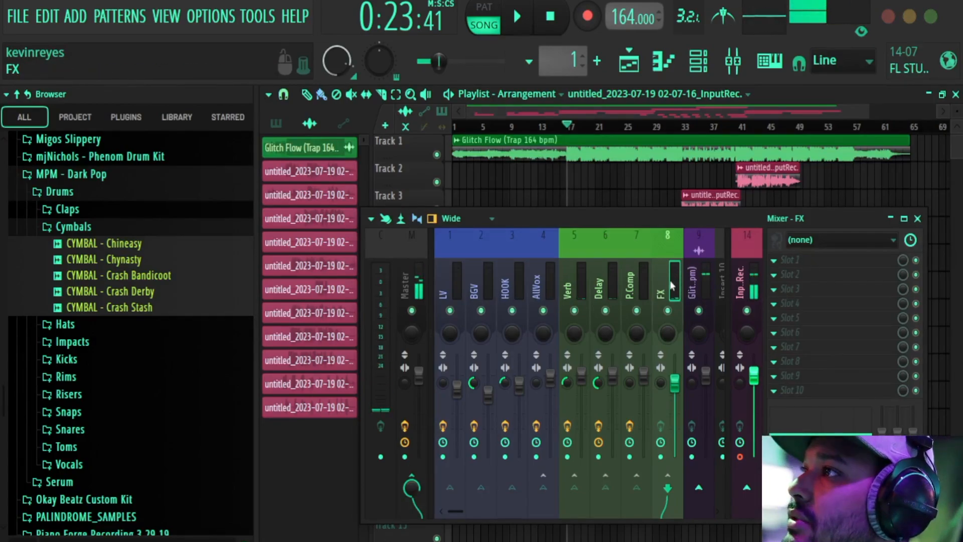
Step: Add Pro-Q 3 to the FX track's first effect slot and load its Low Cut preset
left_click(807, 260)
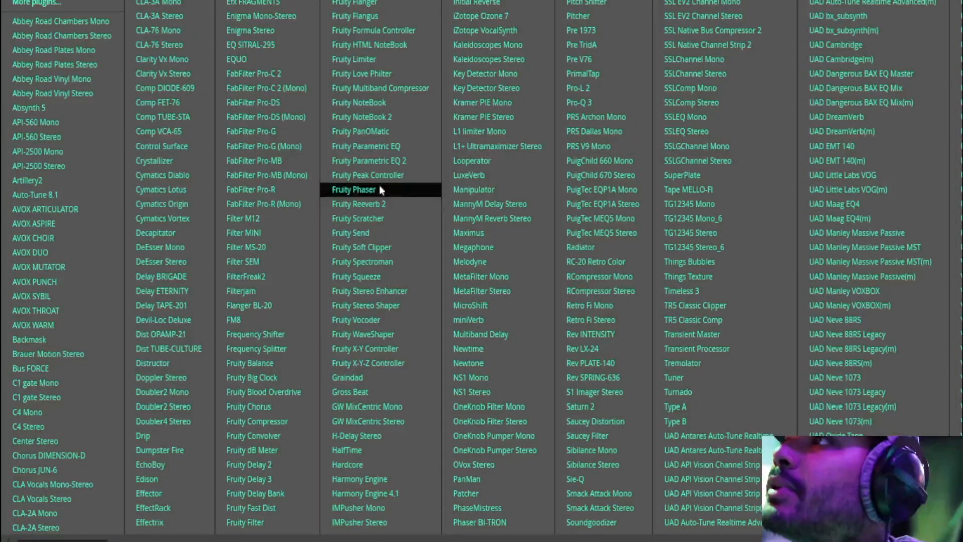
left_click(598, 106)
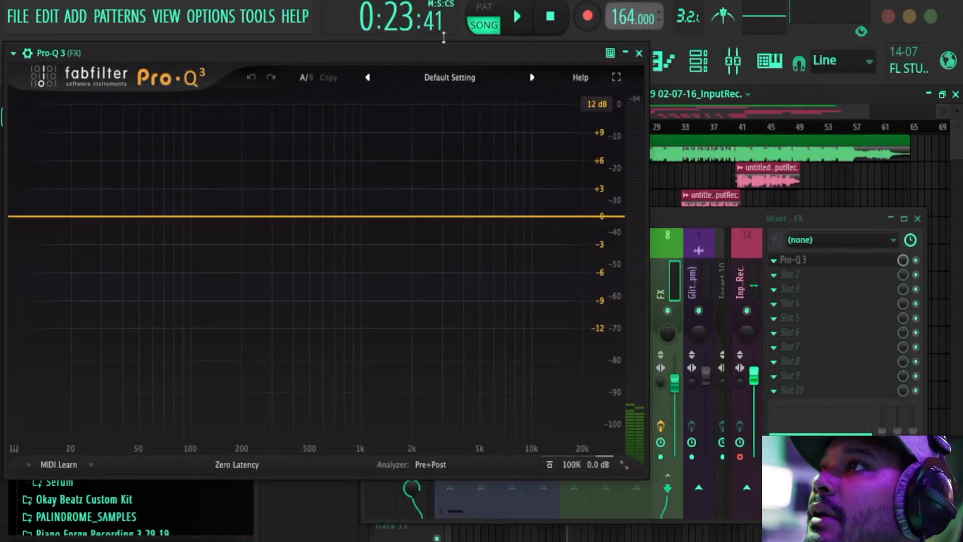
left_click_drag(445, 54, 576, 85)
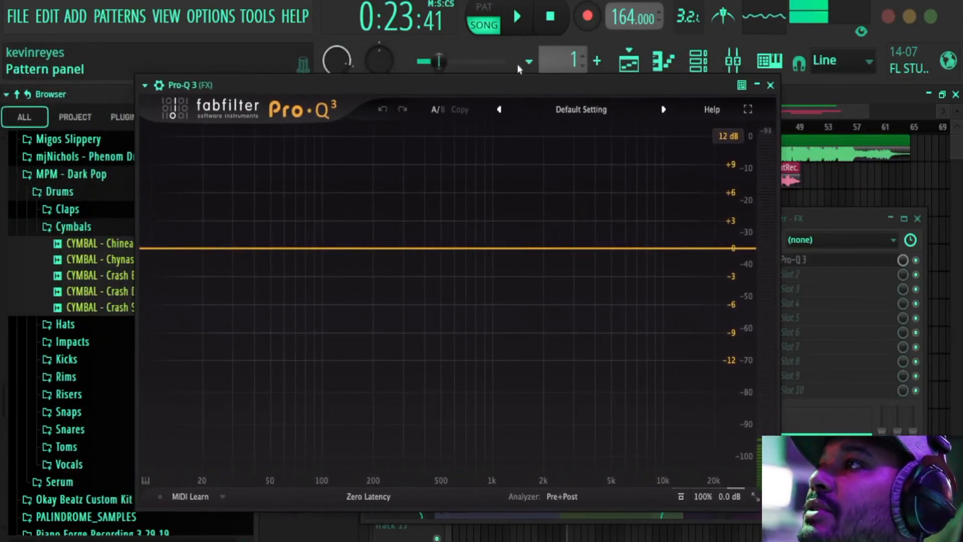
left_click(569, 107)
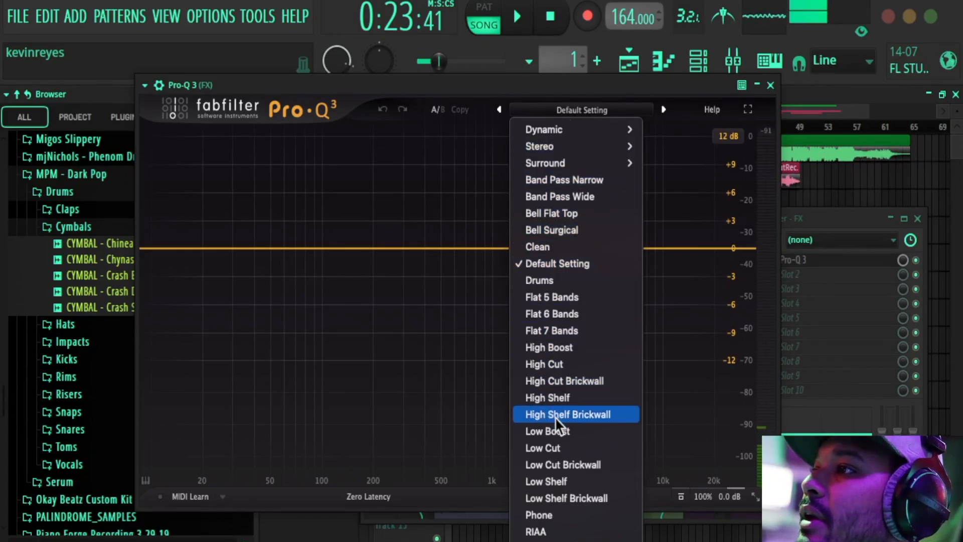
left_click(556, 448)
Step: Set the FX low cut to 114.61 Hz with Q 0.703, and add a bell cut at 1510.4 Hz with -1.66 dB and Q 1.398
mouse_move(273, 242)
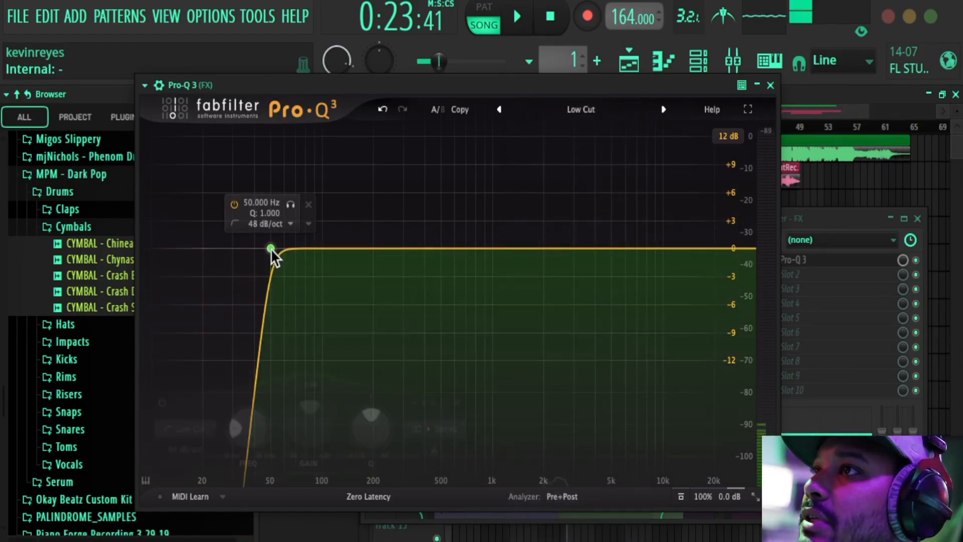
left_click_drag(270, 248, 330, 275)
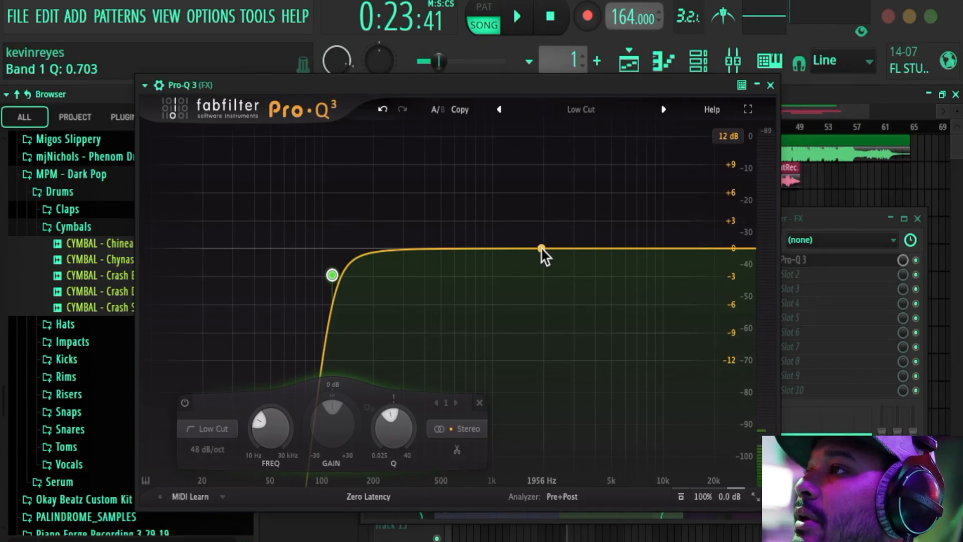
left_click_drag(540, 250, 523, 264)
scroll(520, 266, "up", 3)
left_click_drag(527, 267, 525, 265)
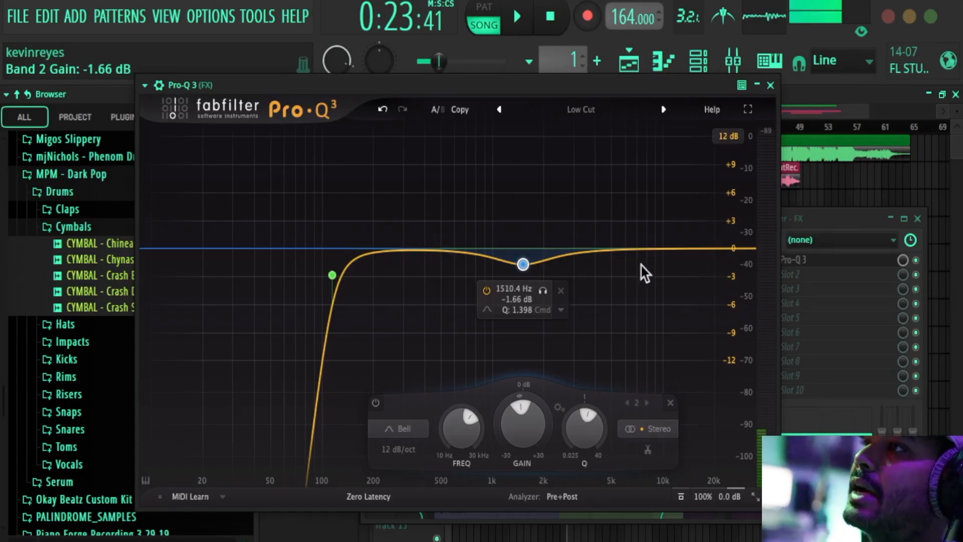
Step: During playback, adjust the FX bell cut to 1439.6 Hz and -1.87 dB, and lower the low cut's Q to 0.393
left_click(527, 17)
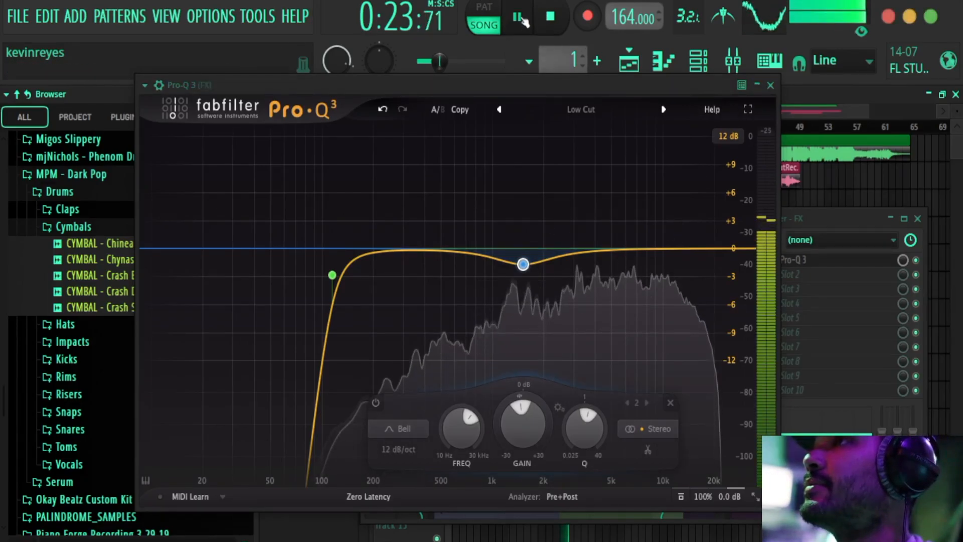
mouse_move(523, 264)
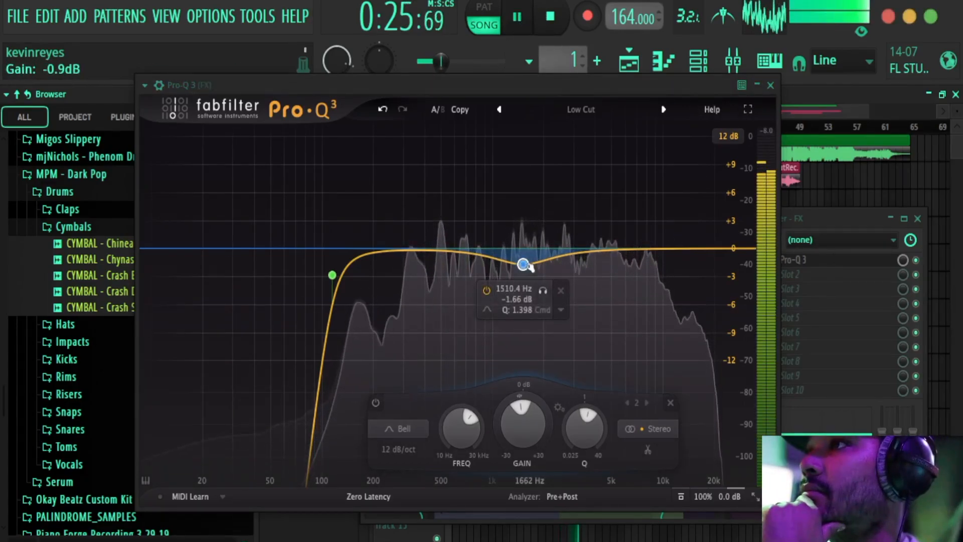
left_click_drag(523, 264, 516, 266)
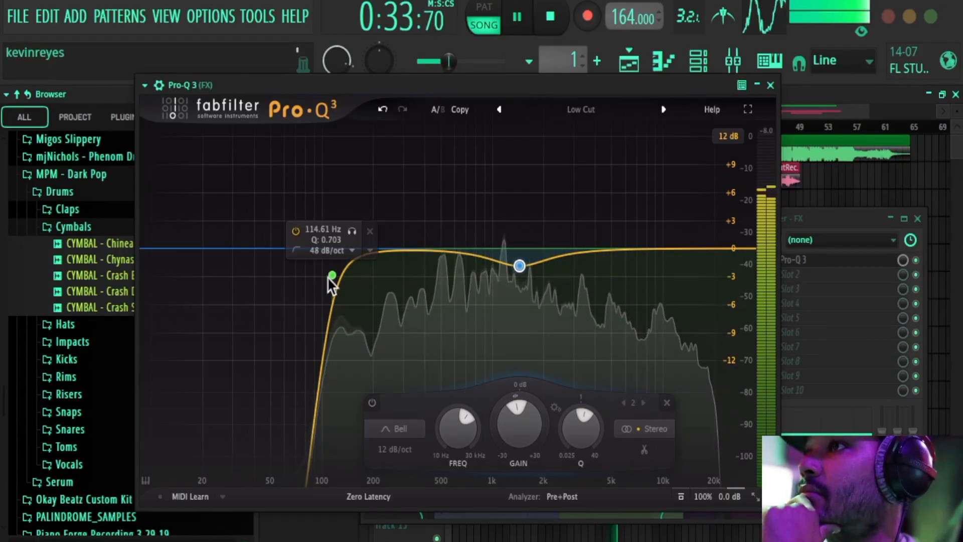
left_click_drag(329, 274, 329, 317)
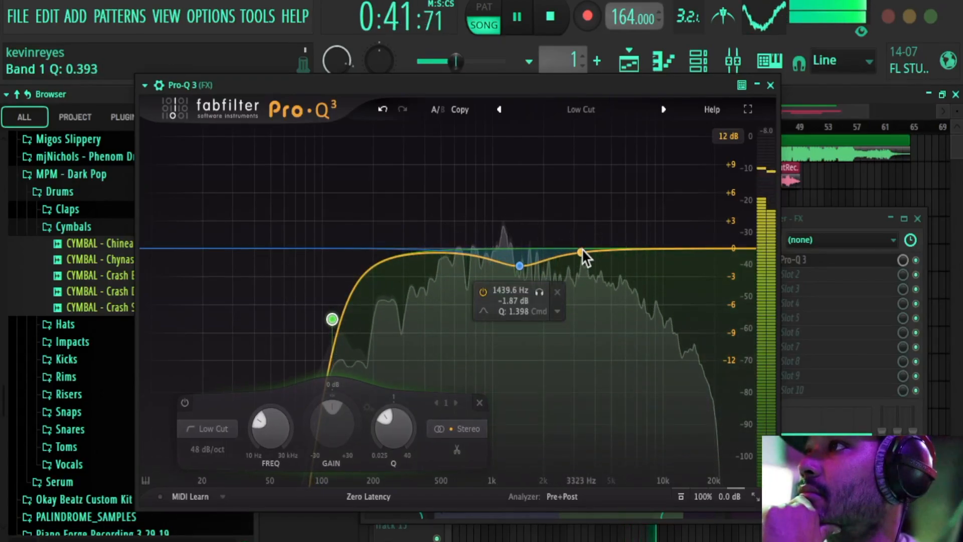
Step: Add a bell boost at 4291.7 Hz with +0.55 dB and Q 1.223 in FX's Pro-Q 3, close it, and stop playback
mouse_move(582, 249)
left_mouse_down()
mouse_move(579, 218)
mouse_move(604, 232)
mouse_move(600, 244)
left_mouse_up()
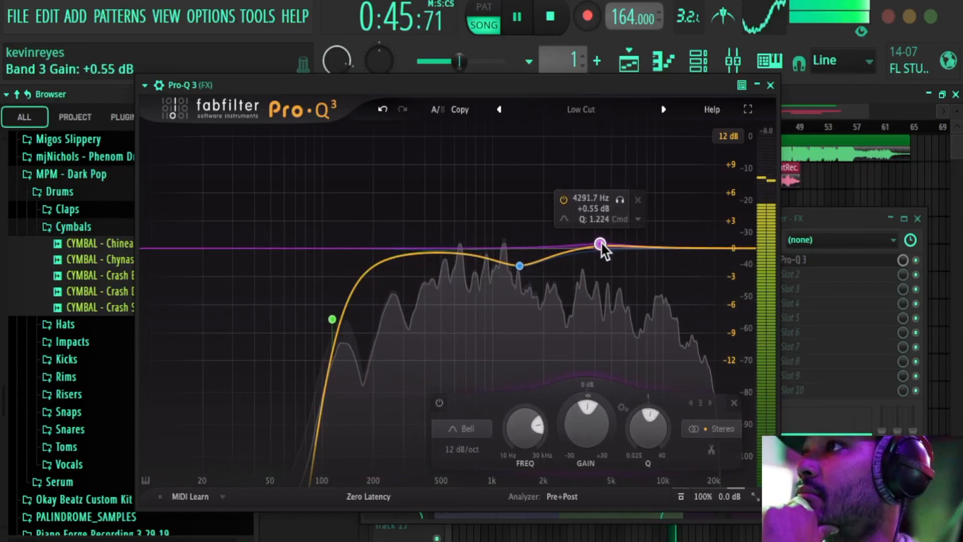
scroll(601, 242, "down", 1)
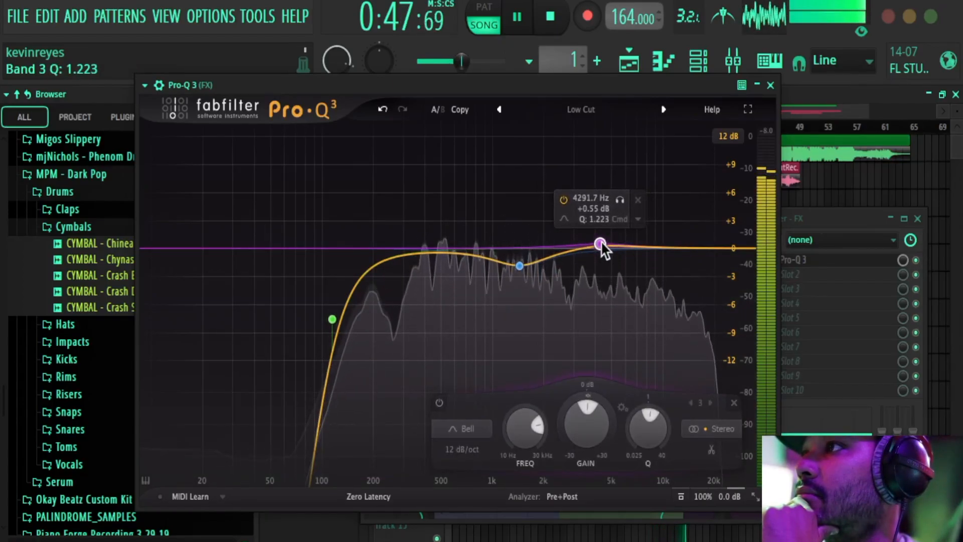
left_click(771, 86)
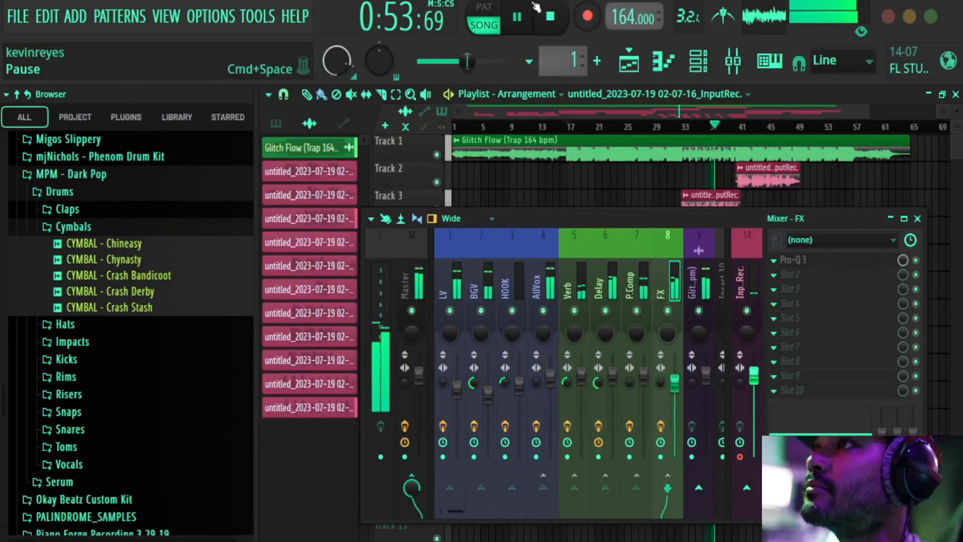
left_click(551, 17)
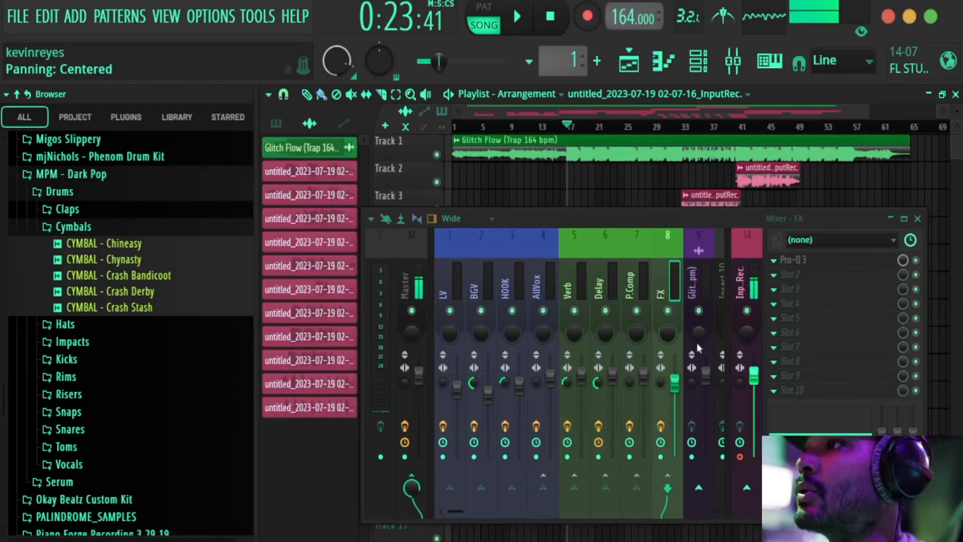
Step: Add Pro-Q 3 to the Master track's first effect slot
left_click(407, 285)
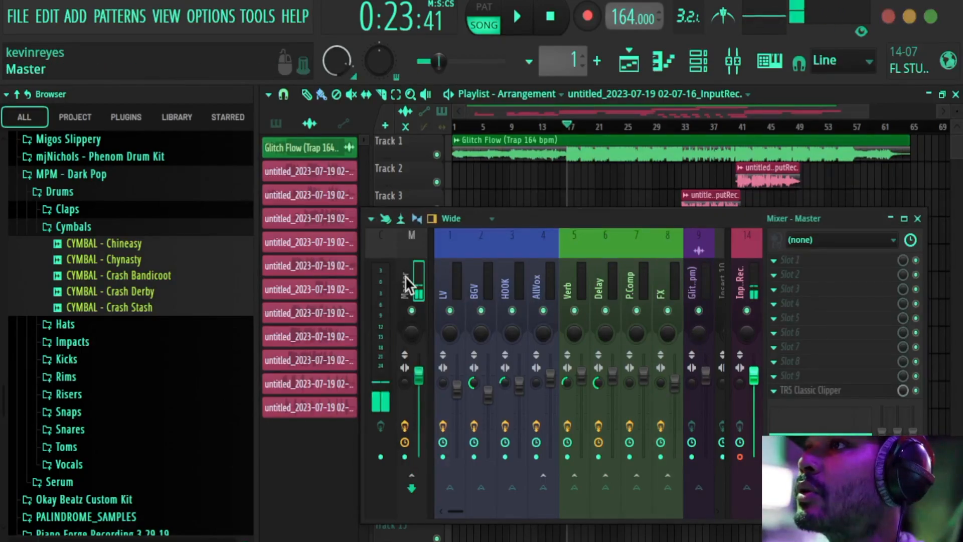
left_click(810, 257)
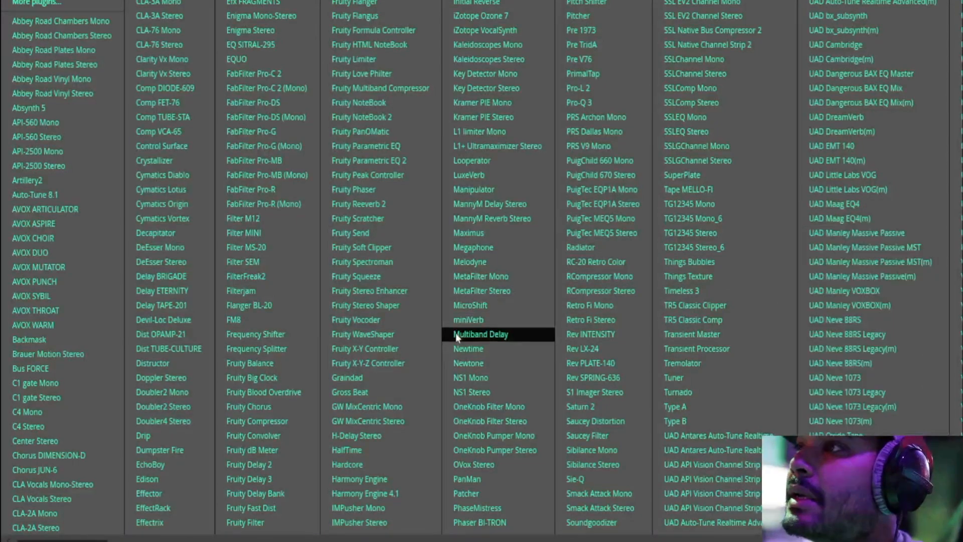
left_click(616, 116)
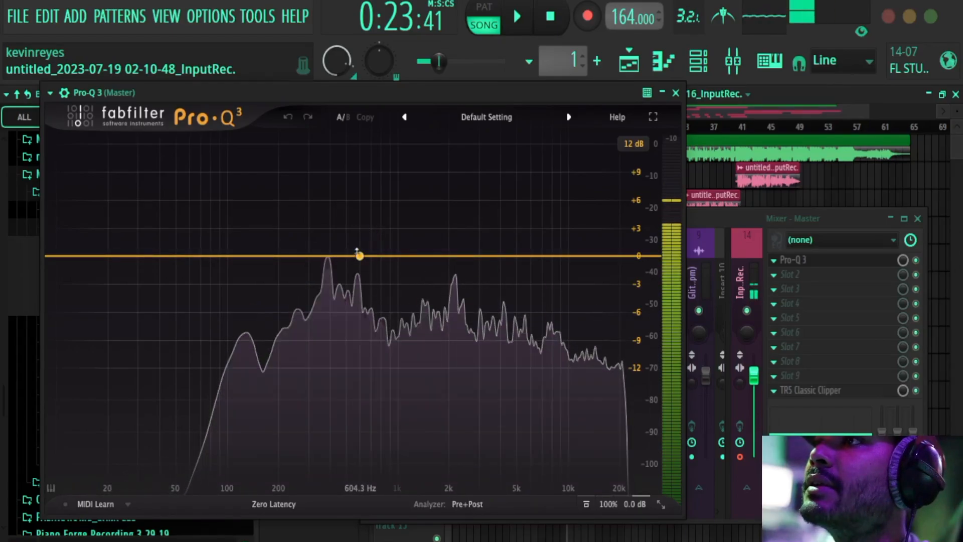
Step: Add a bell cut at 521.01 Hz with -1.79 dB and Q 1.416 in the Master's Pro-Q 3, refining it during playback
mouse_move(357, 256)
left_mouse_down()
mouse_move(360, 266)
mouse_move(346, 264)
left_mouse_up()
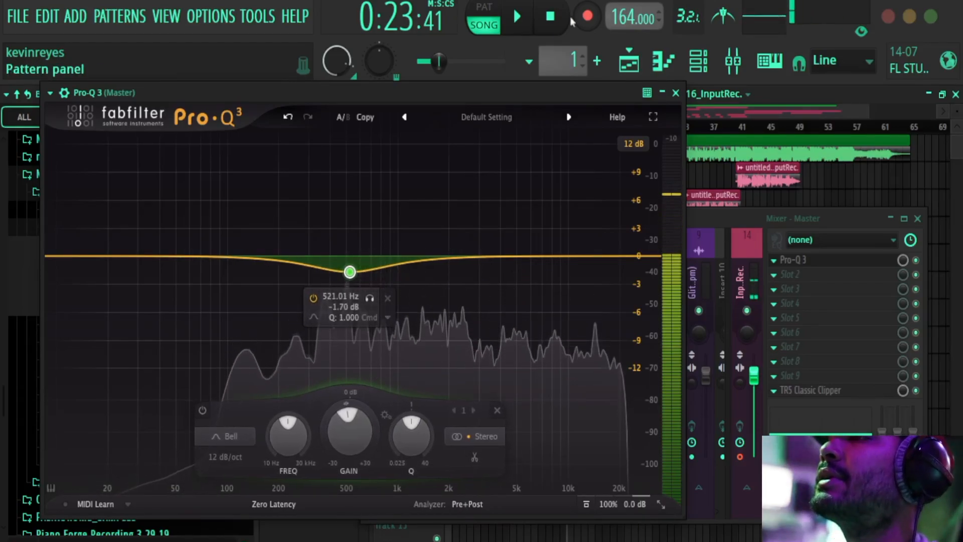
left_click(516, 21)
mouse_move(350, 272)
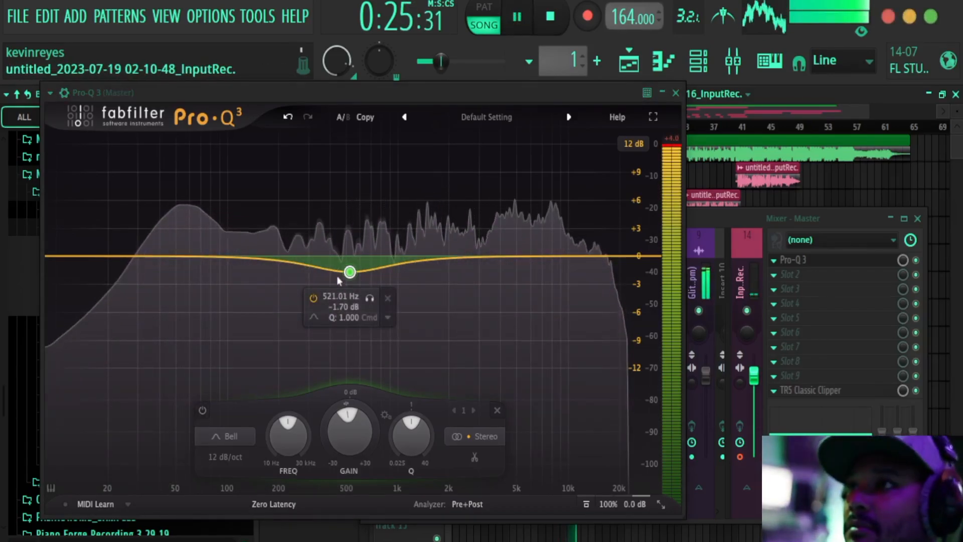
left_click_drag(350, 271, 349, 271)
scroll(349, 271, "up", 4)
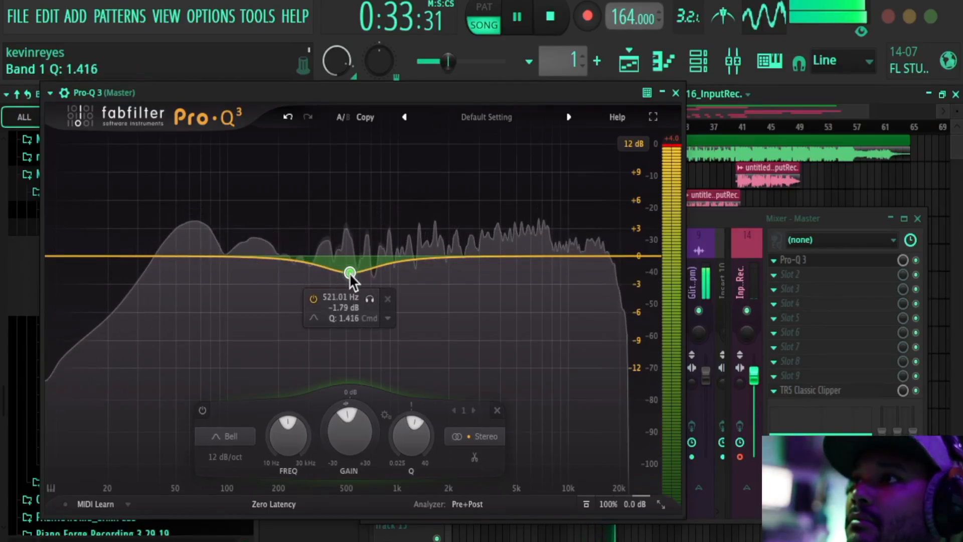
left_click_drag(349, 273, 349, 273)
Step: Set the mix level of CLA-2A Stereo on the AllVox track to 52%
left_click(742, 217)
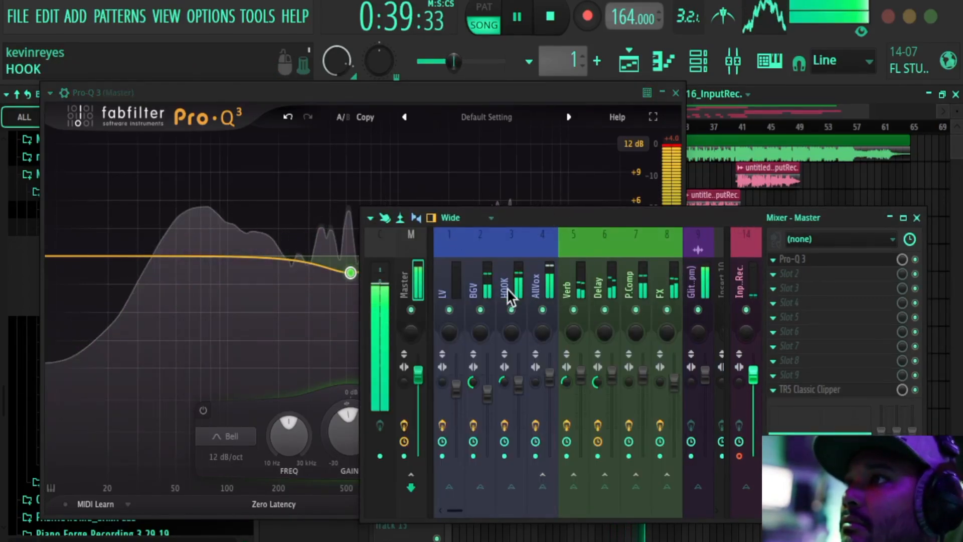
left_click(538, 281)
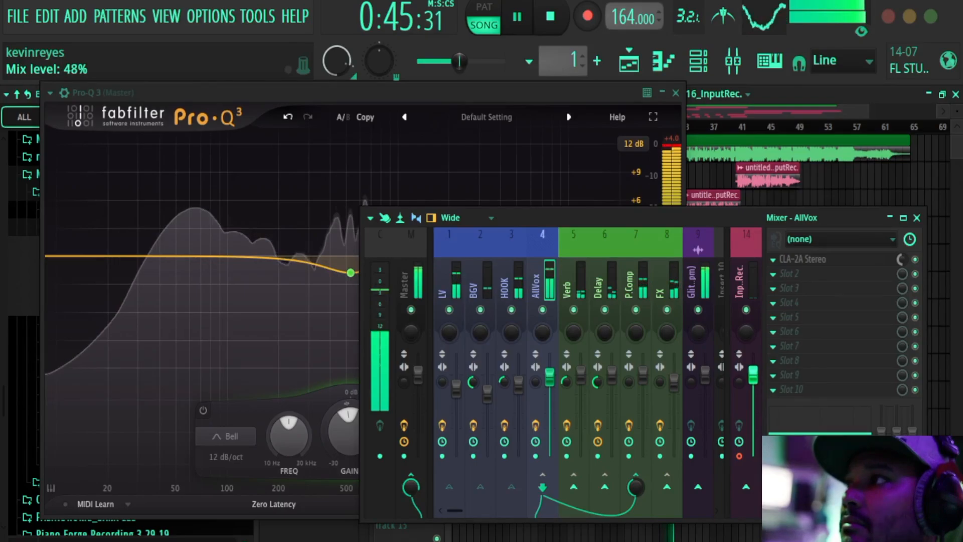
left_click_drag(902, 259, 902, 257)
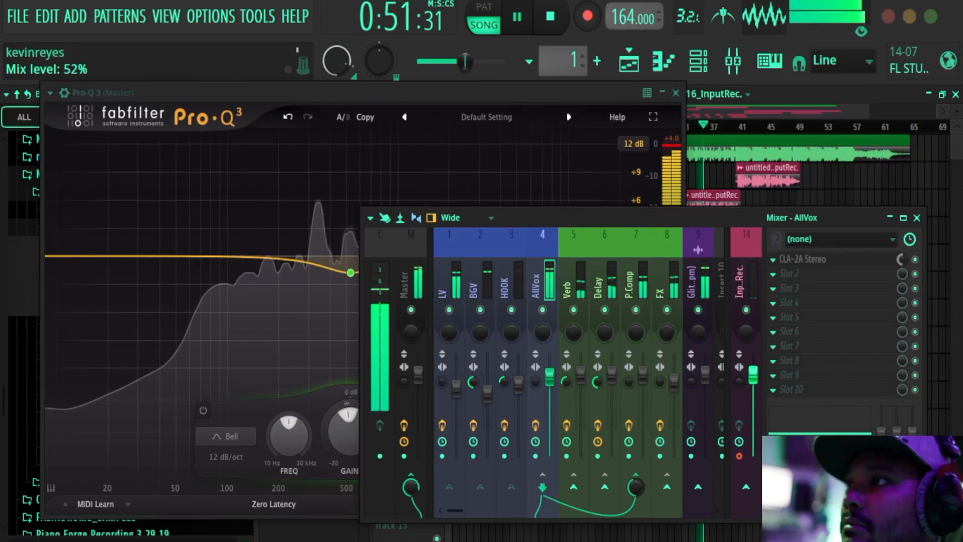
Step: Set the AllVox CLA-2A's Peak Reduction to 56.92, stop playback, and close the CLA-2A and the Master's Pro-Q 3
left_click(817, 262)
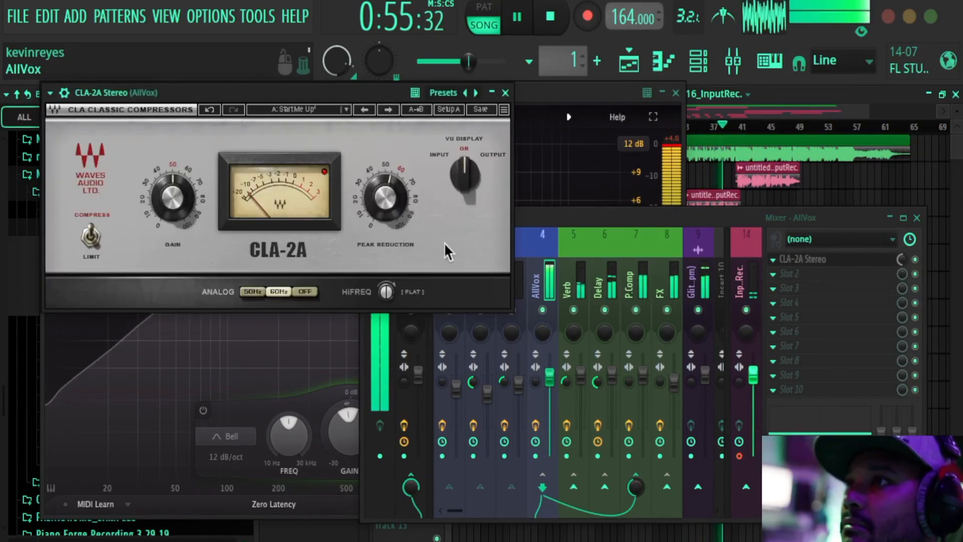
left_click_drag(388, 193, 387, 191)
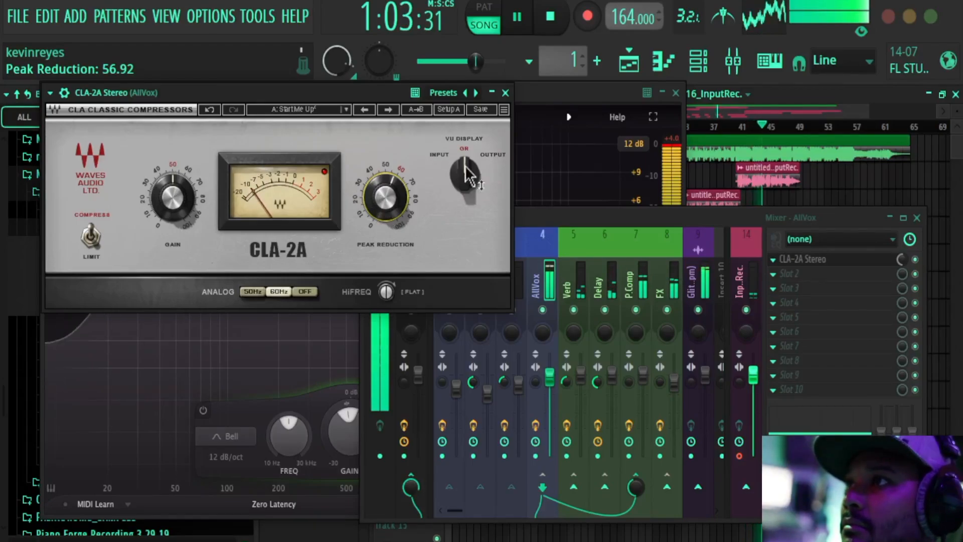
left_click(505, 93)
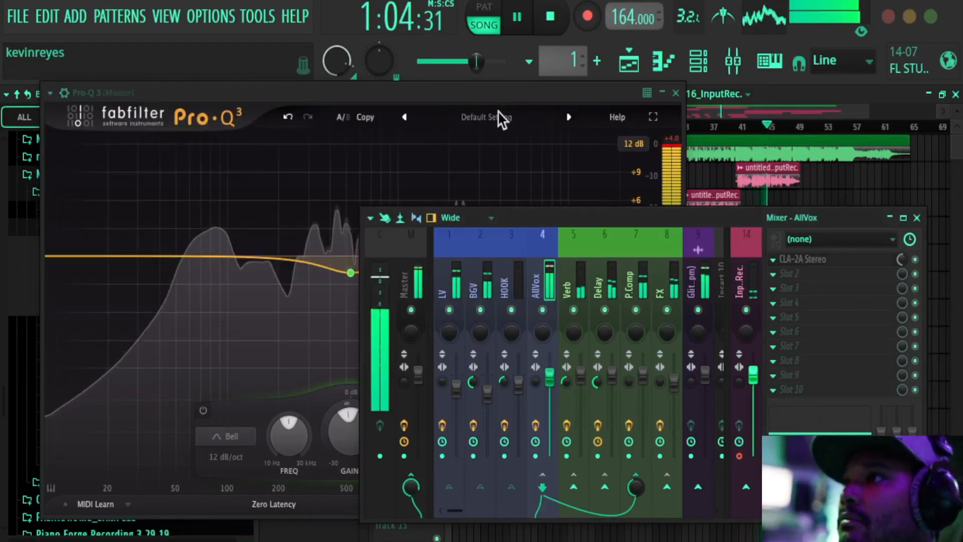
left_click(550, 17)
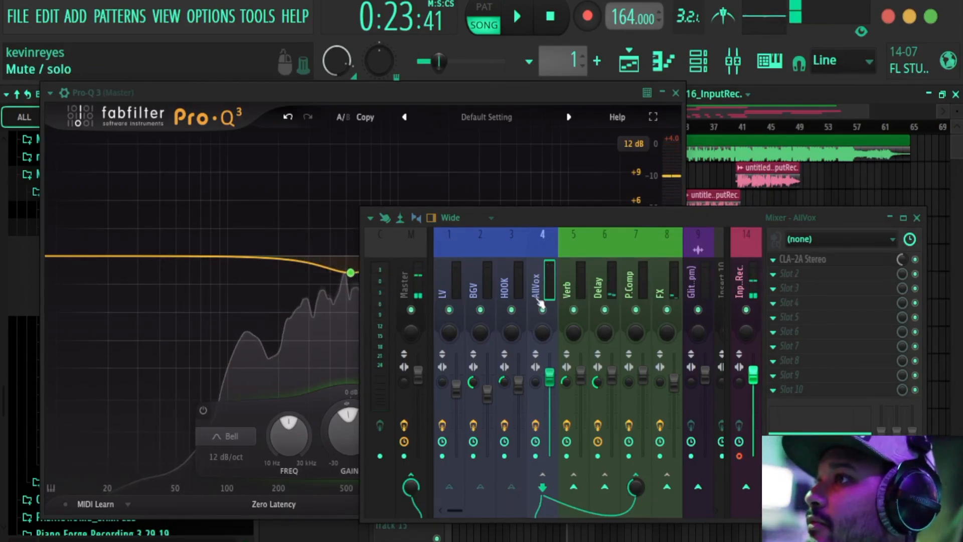
left_click(676, 93)
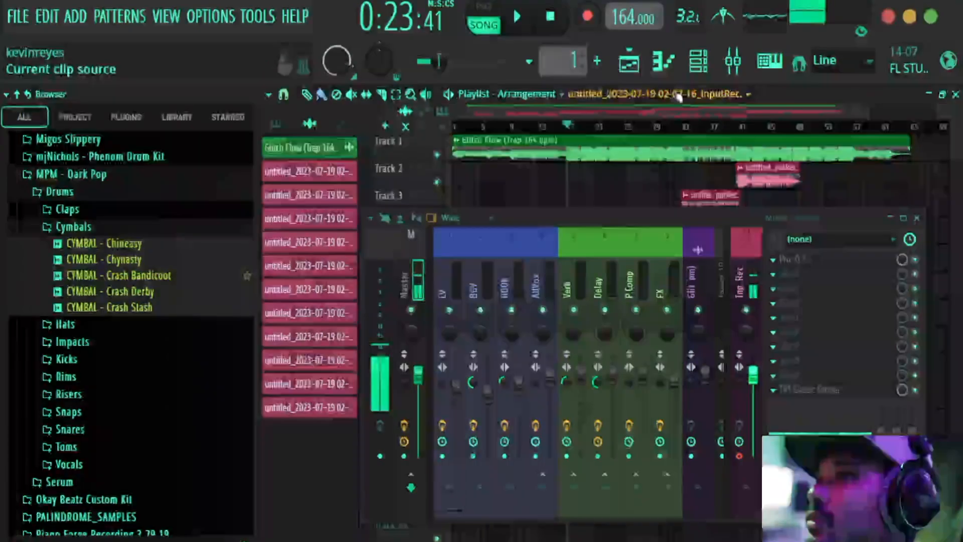
Step: Add FabFilter Pro-DS to AllVox's second effect slot with the Vocal De-essing in Music preset, audition it during playback, and close it
left_click(535, 277)
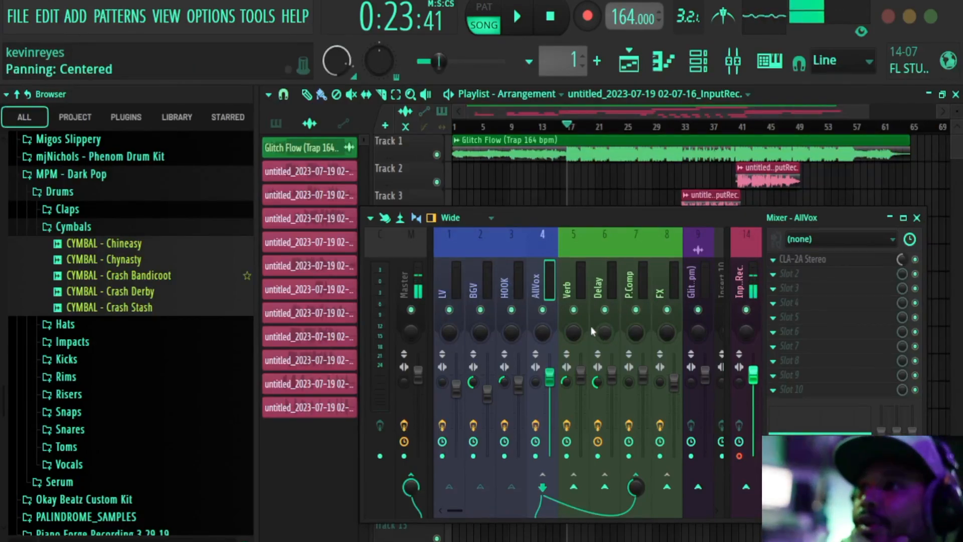
left_click(808, 278)
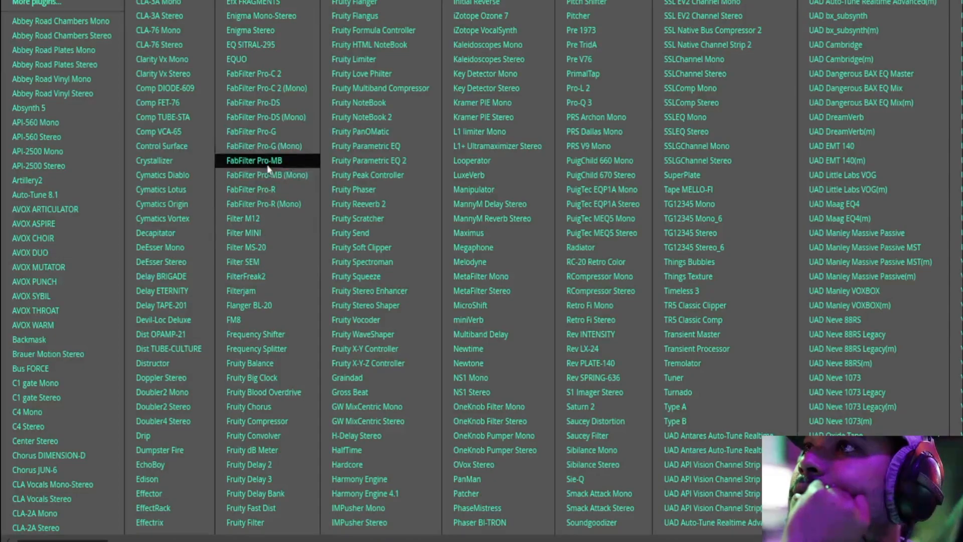
left_click(291, 103)
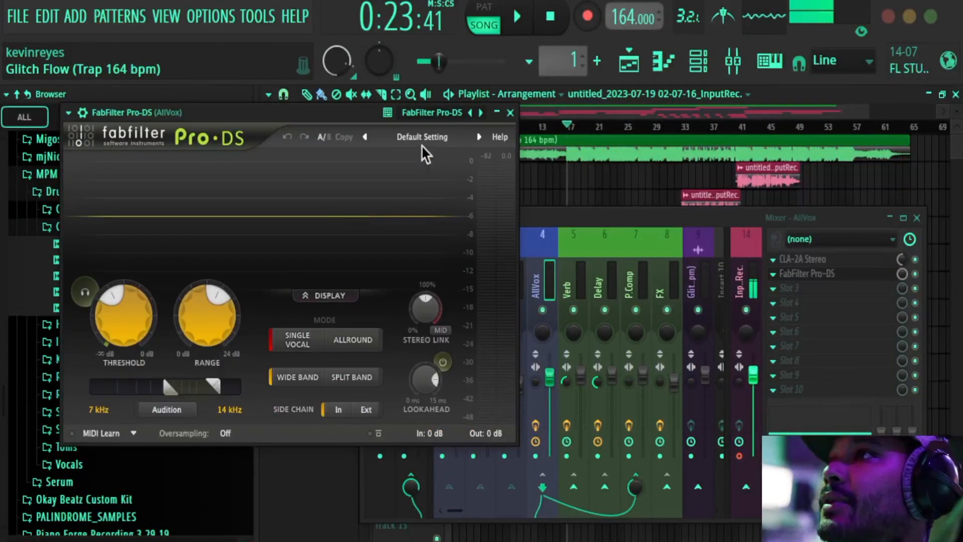
left_click(423, 134)
mouse_move(427, 155)
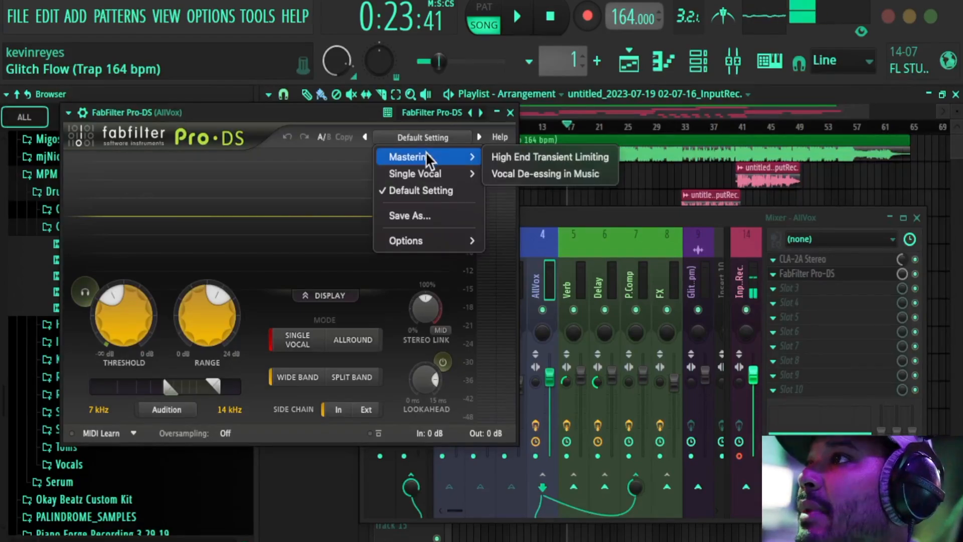
left_click(547, 174)
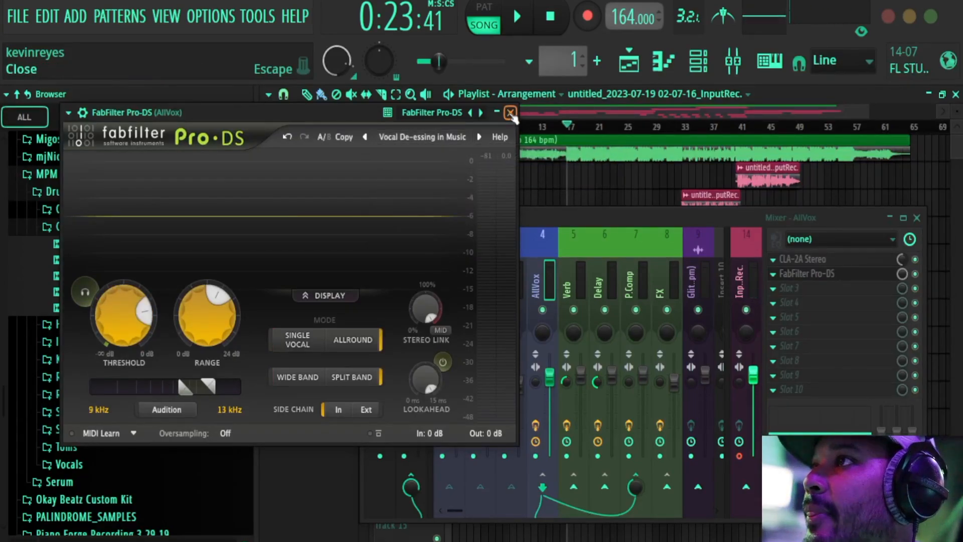
left_click(517, 17)
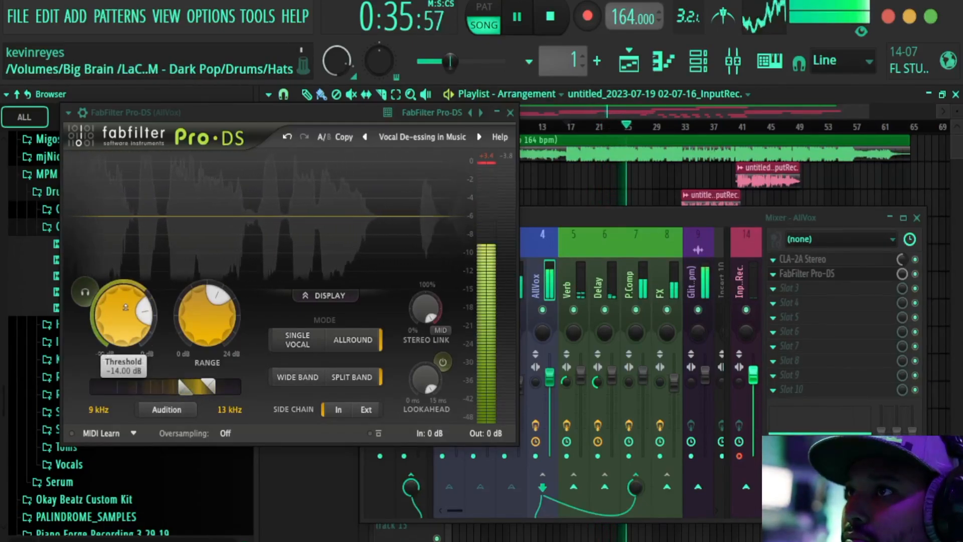
left_click(510, 113)
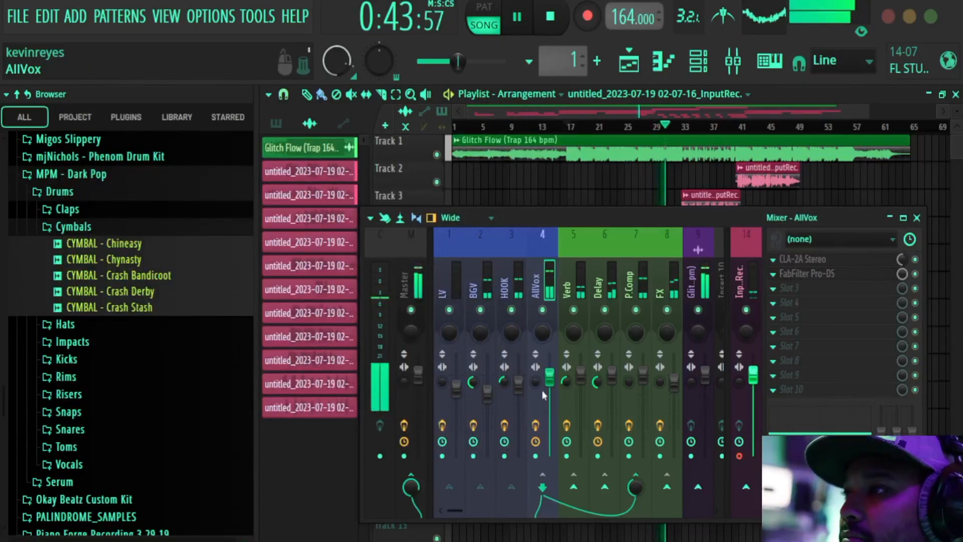
Step: Examine the send routing and levels of the HOOK, BGV and LV tracks while the song plays
left_click(509, 287)
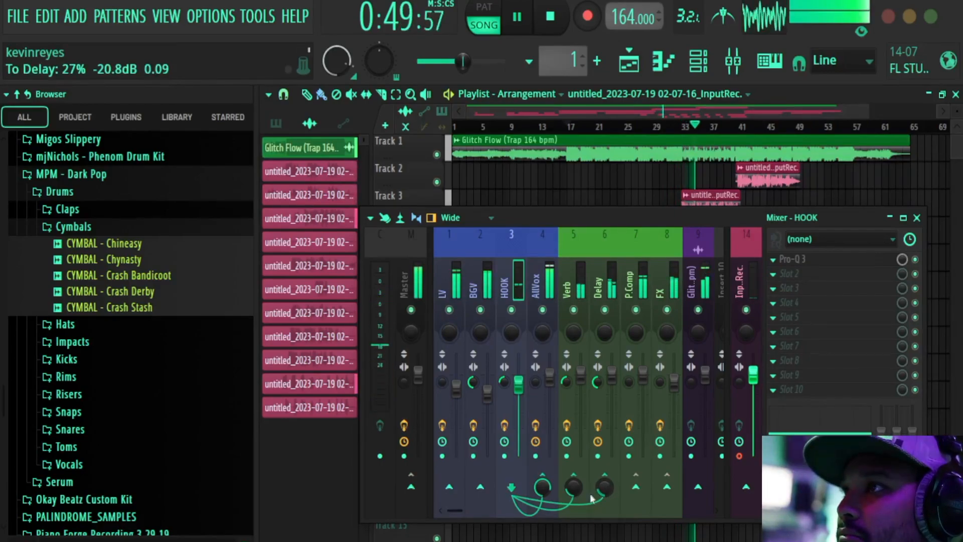
left_click(481, 292)
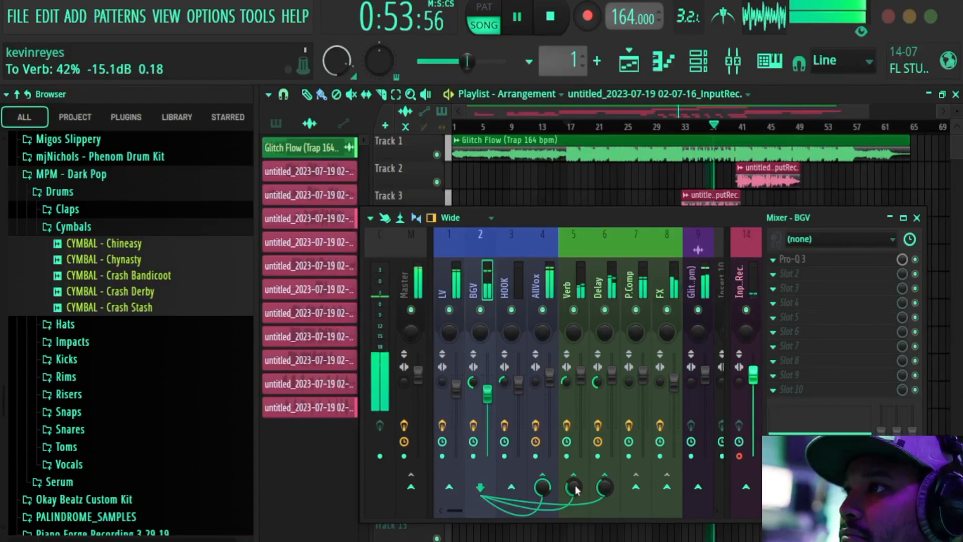
left_click(453, 278)
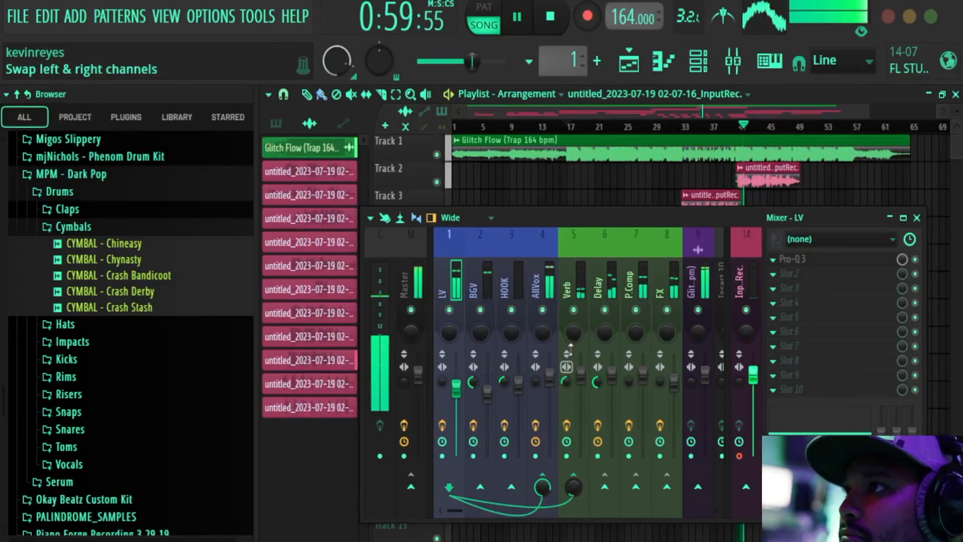
Step: Raise the 4291.7 Hz bell boost in the FX track's Pro-Q 3 to +0.58 dB and close the equalizer
left_click(672, 374)
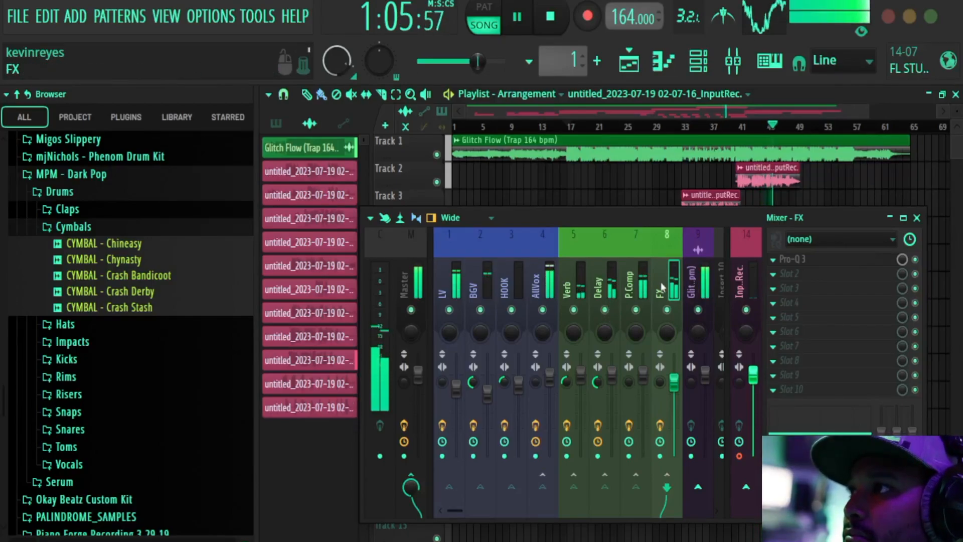
left_click(798, 258)
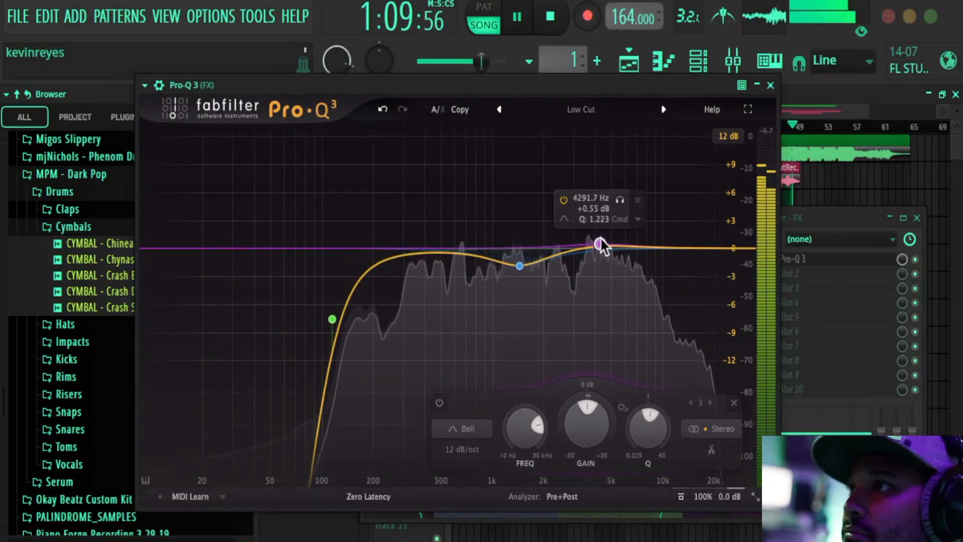
left_click_drag(600, 237, 601, 237)
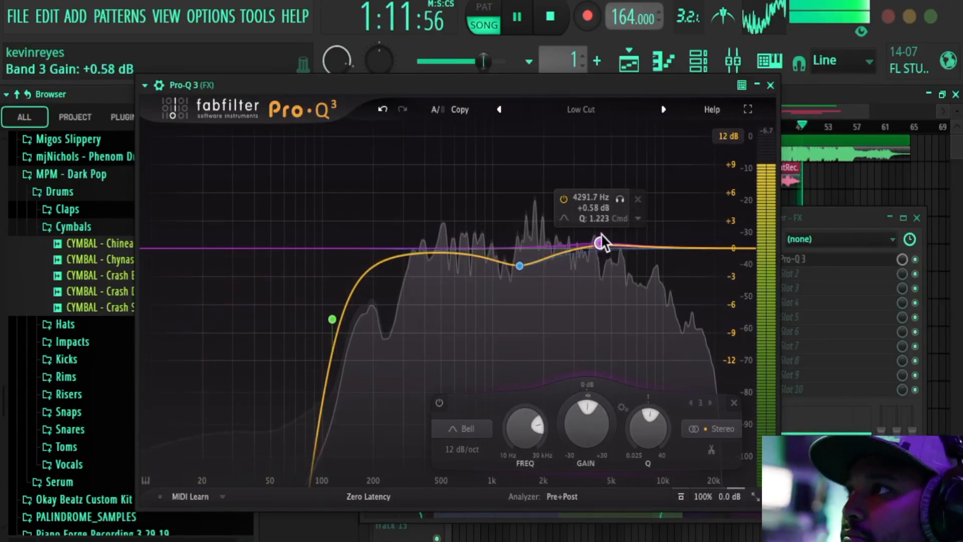
left_click(772, 85)
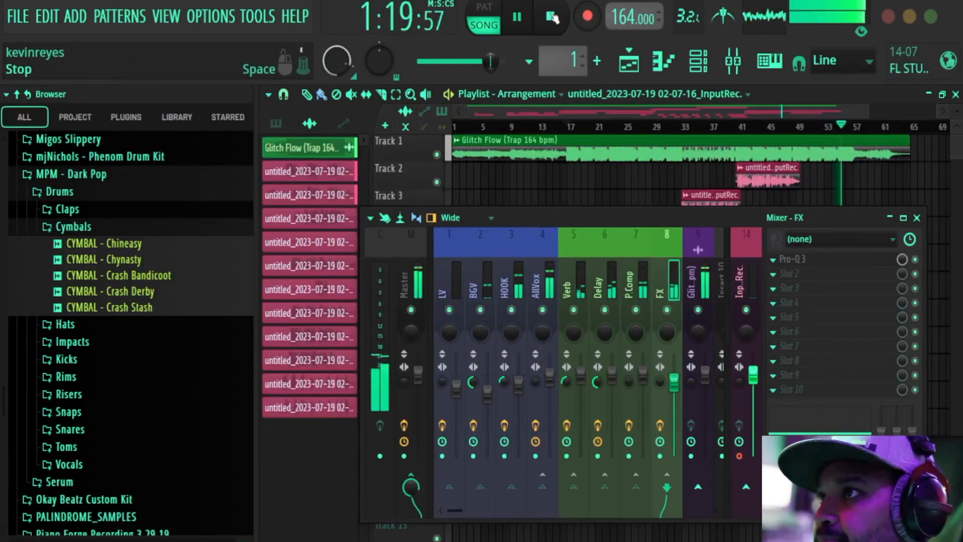
Step: Select the Master track, listen through to the song's end, stop playback, and return to the song's start
left_click(413, 284)
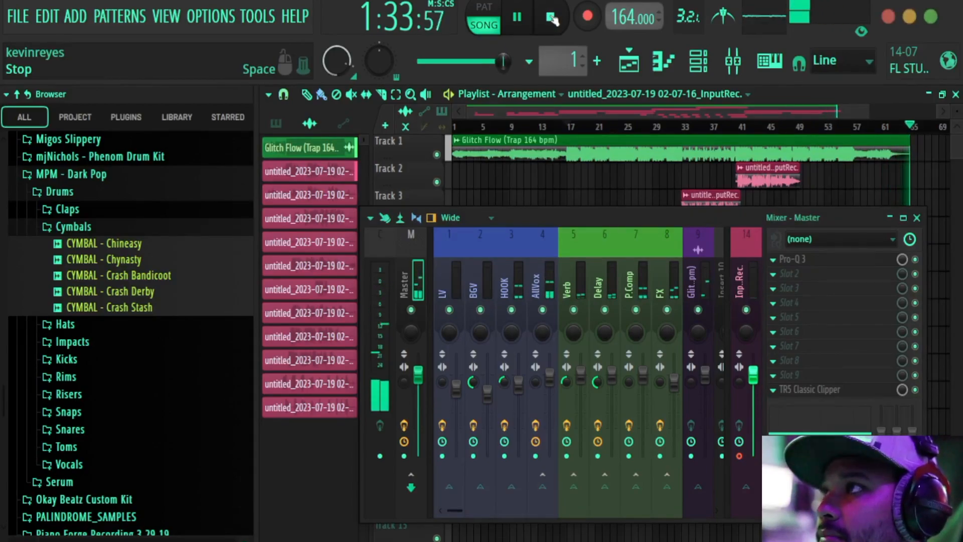
left_click(552, 18)
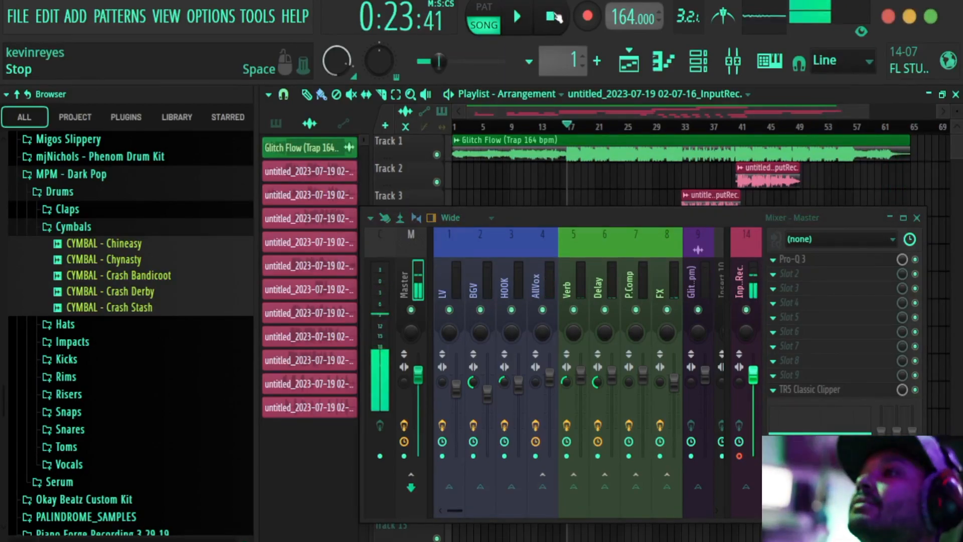
left_click(551, 18)
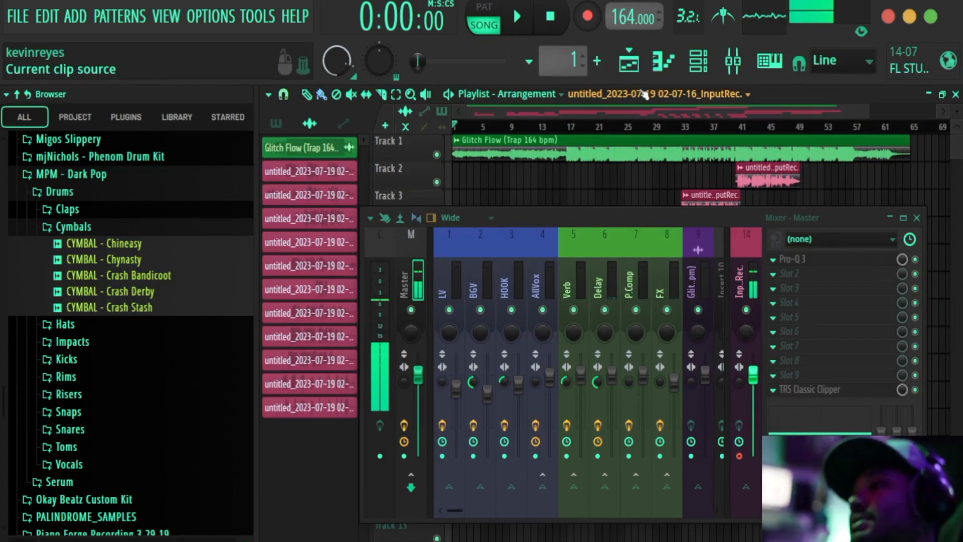